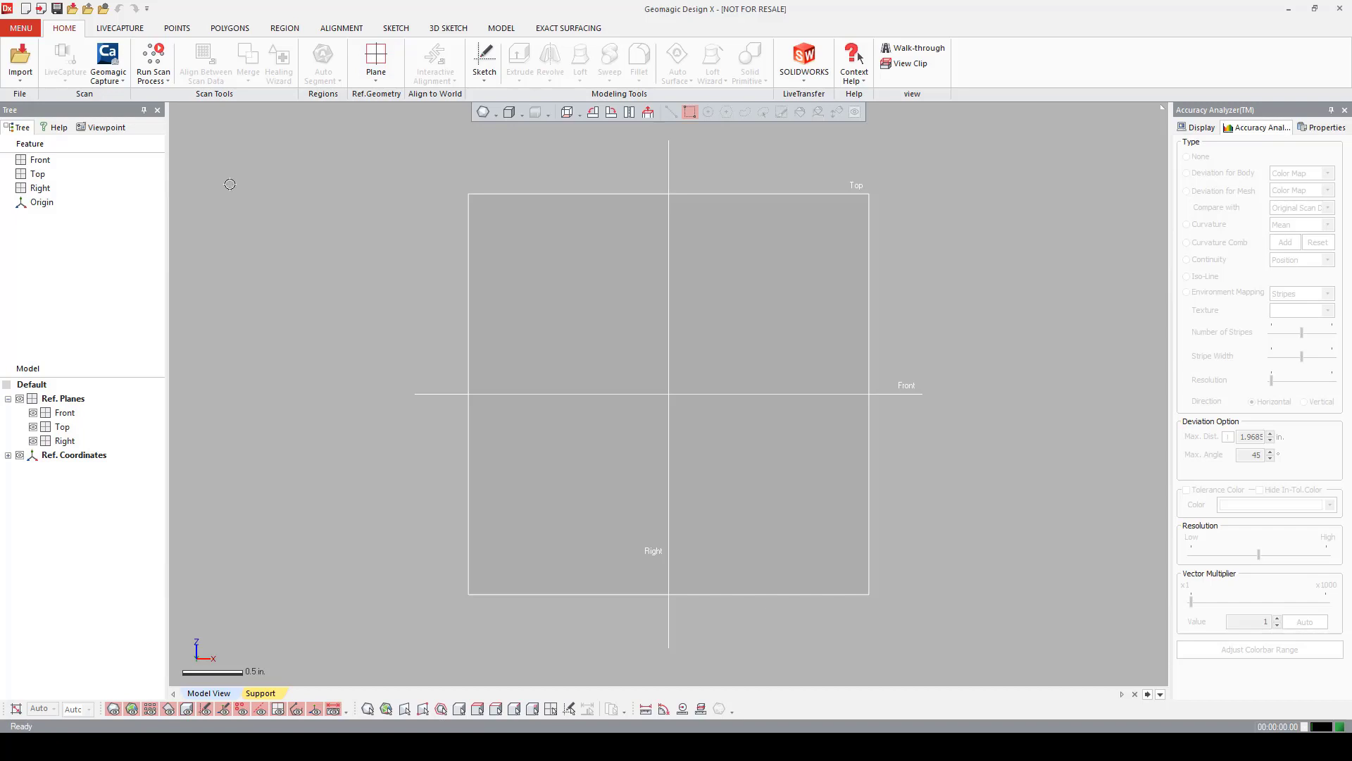
Open the Import dialog on the FARO scan files and browse the Files of type list.
{"action": "left_click", "coordinate": [13, 63]}
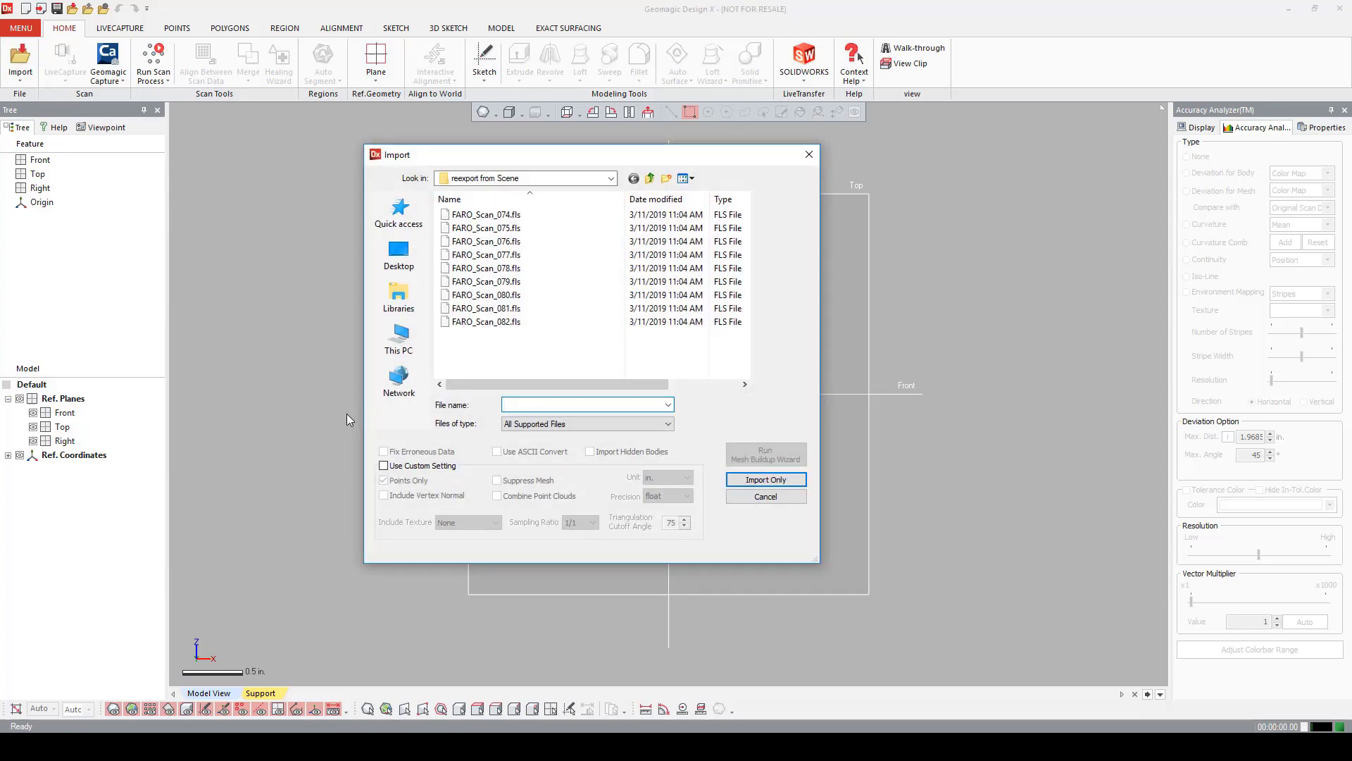
{"action": "left_click", "coordinate": [668, 426]}
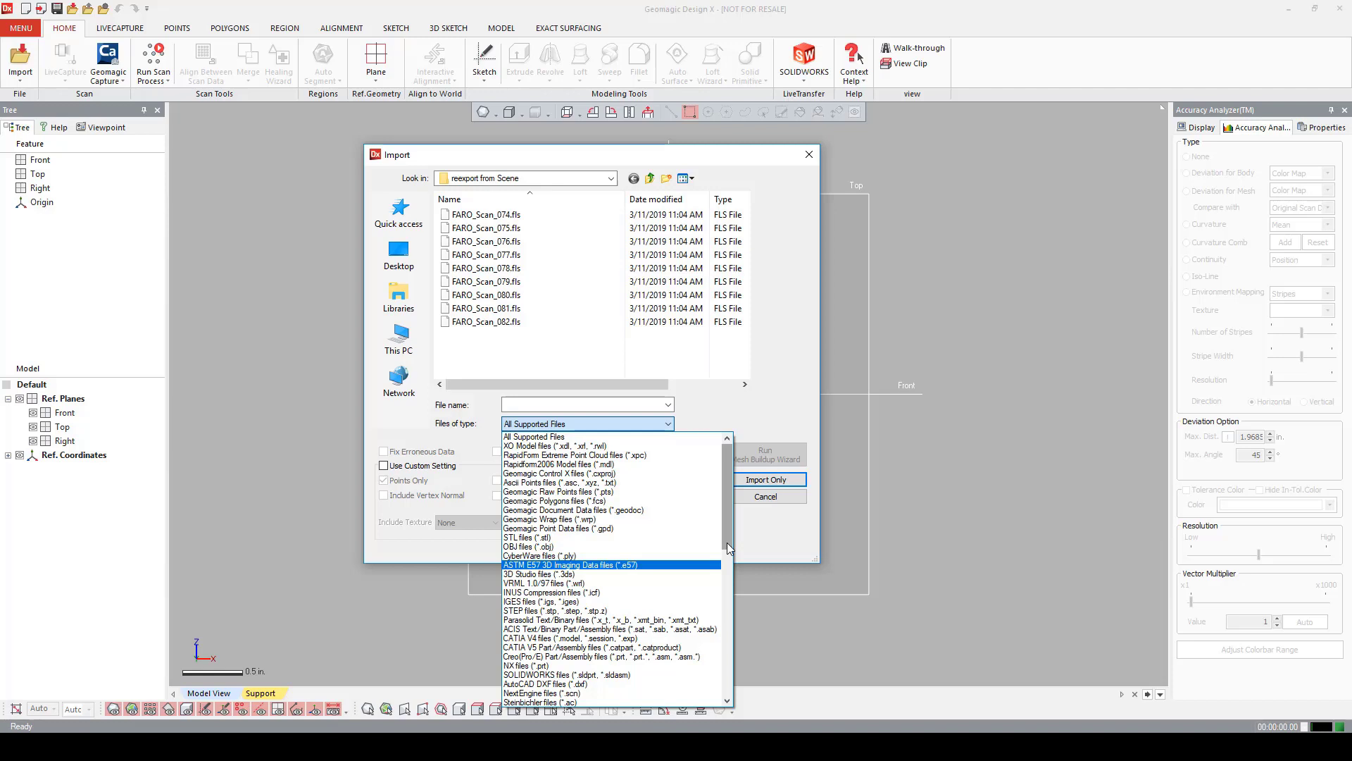
{"action": "left_click_drag", "start_coordinate": [727, 542], "coordinate": [713, 568]}
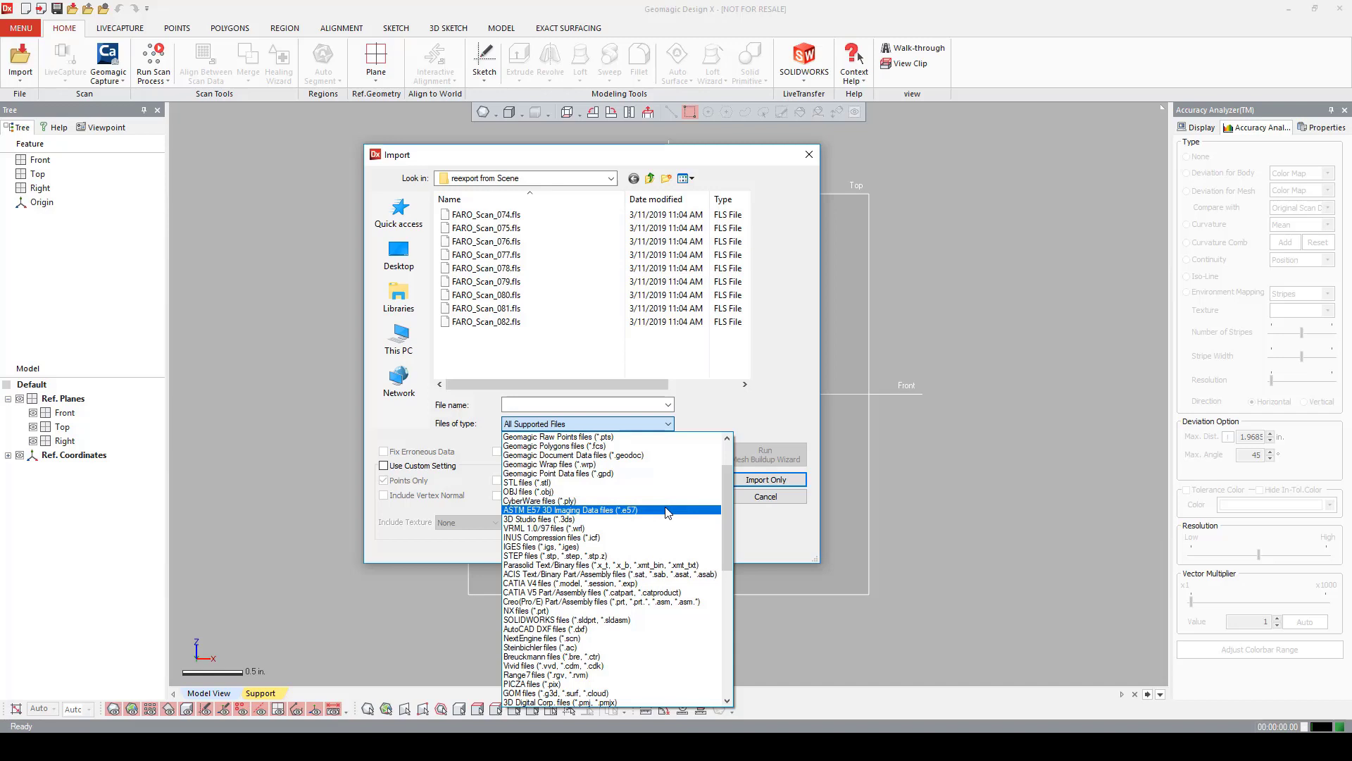
Select FARO_Scan_074 through FARO_Scan_082 and import them without building a mesh.
{"action": "left_click", "coordinate": [510, 324]}
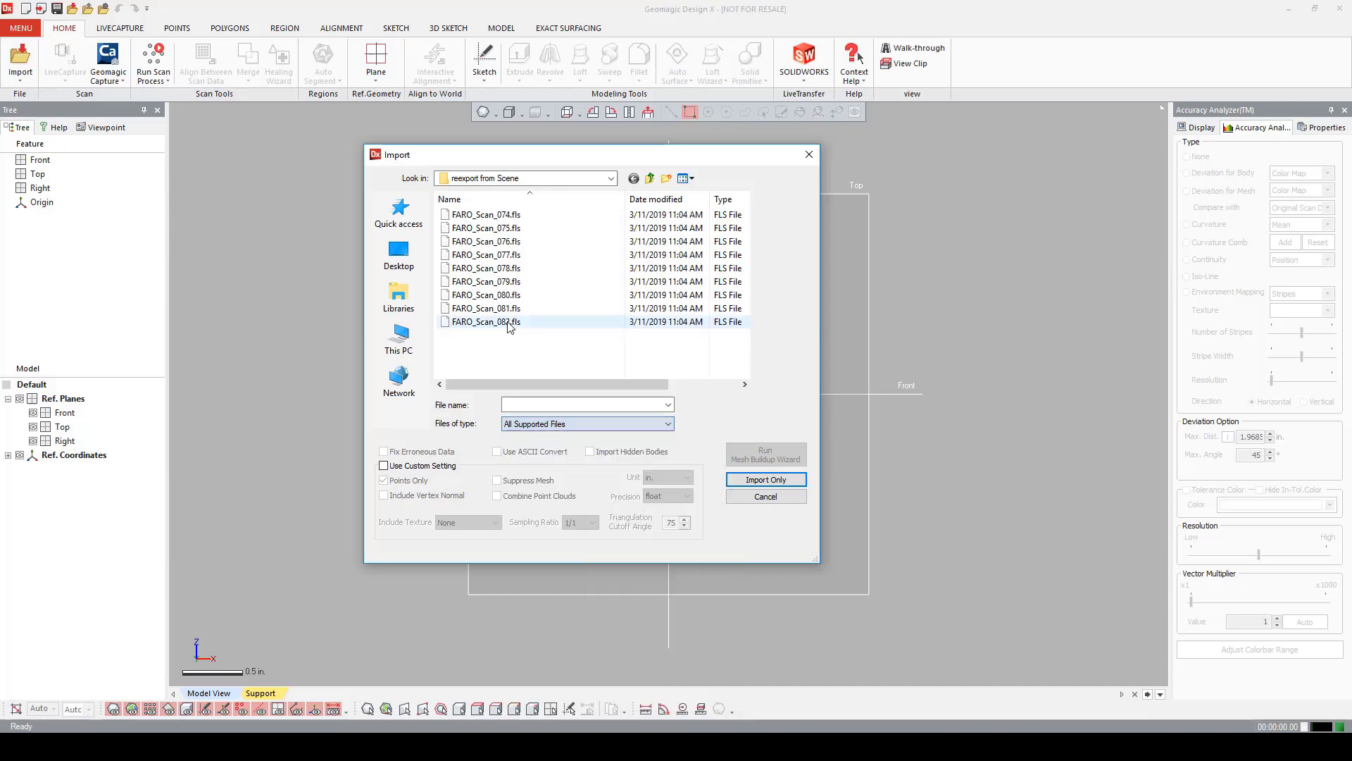
{"action": "left_click", "coordinate": [510, 324]}
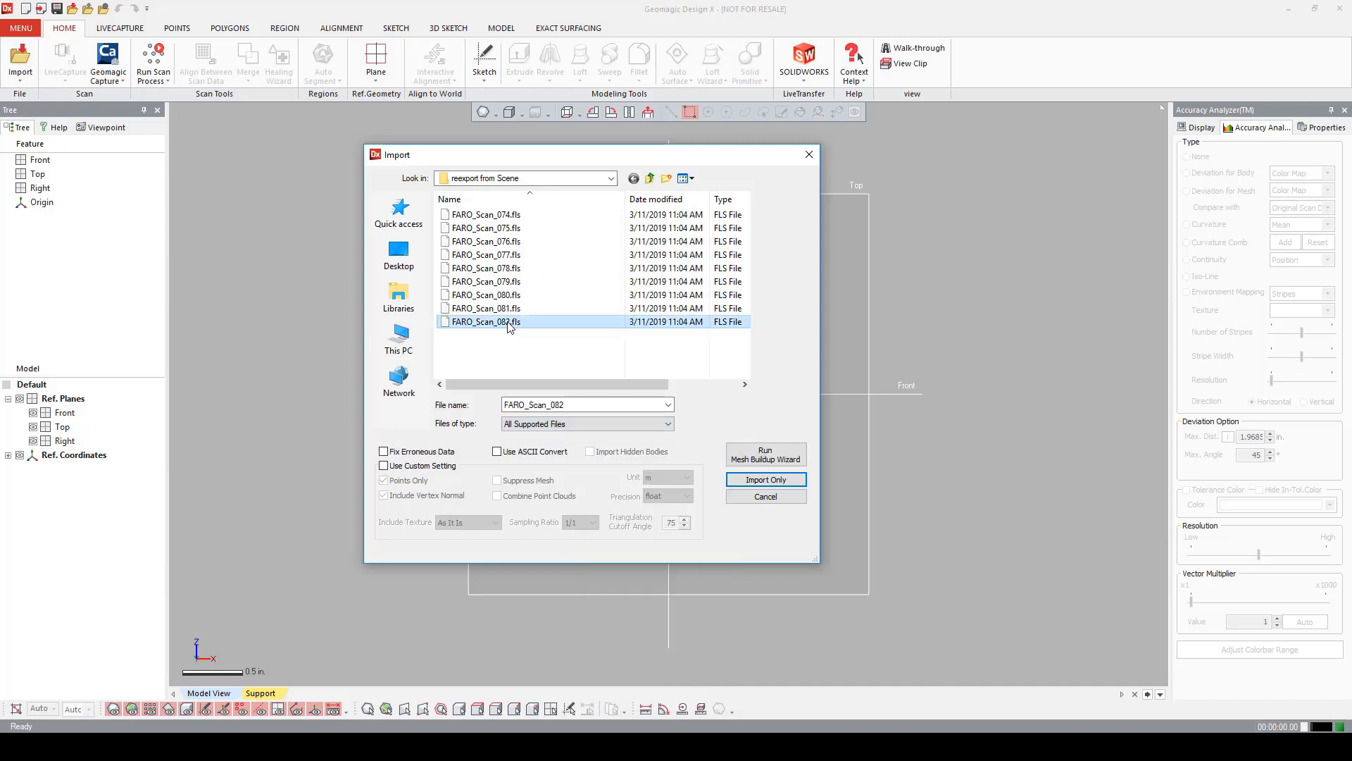
{"action": "left_click", "coordinate": [518, 216], "text": "shift"}
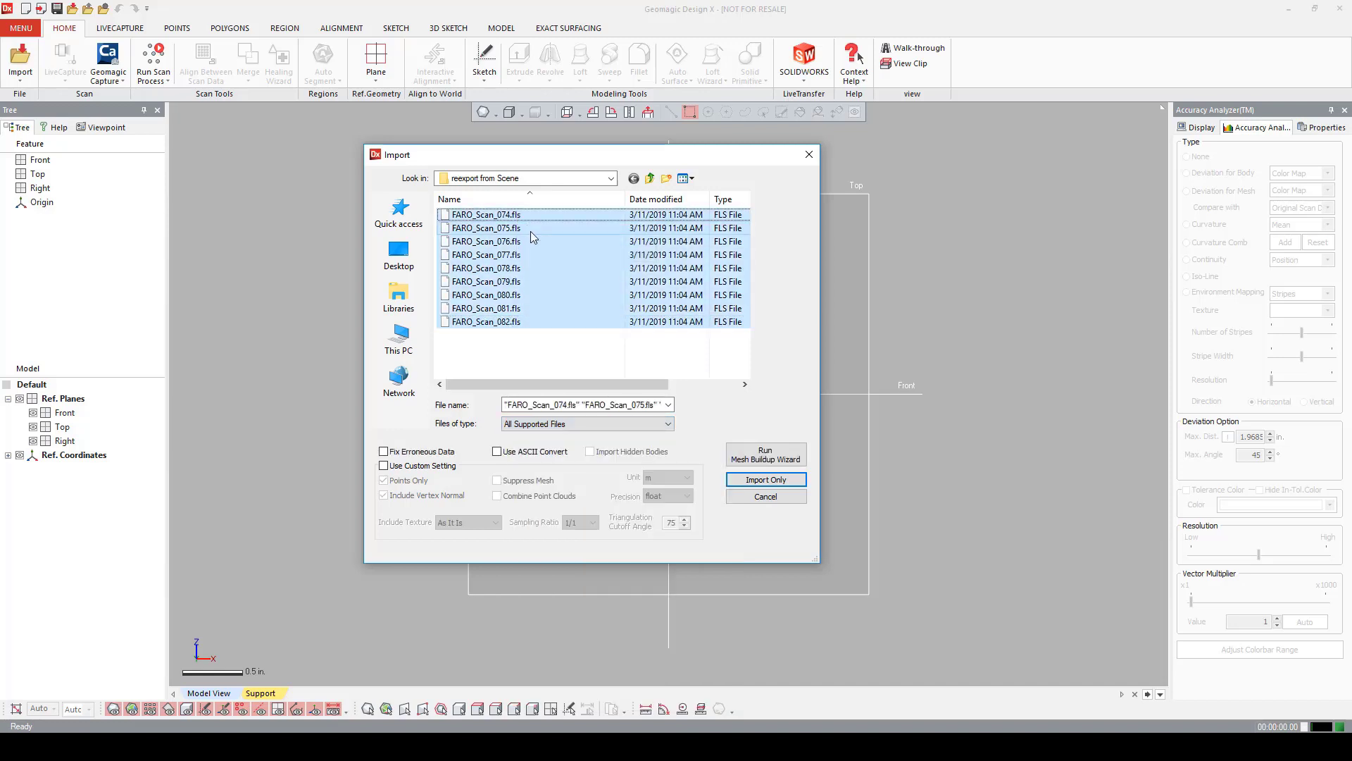
{"action": "left_click", "coordinate": [770, 481]}
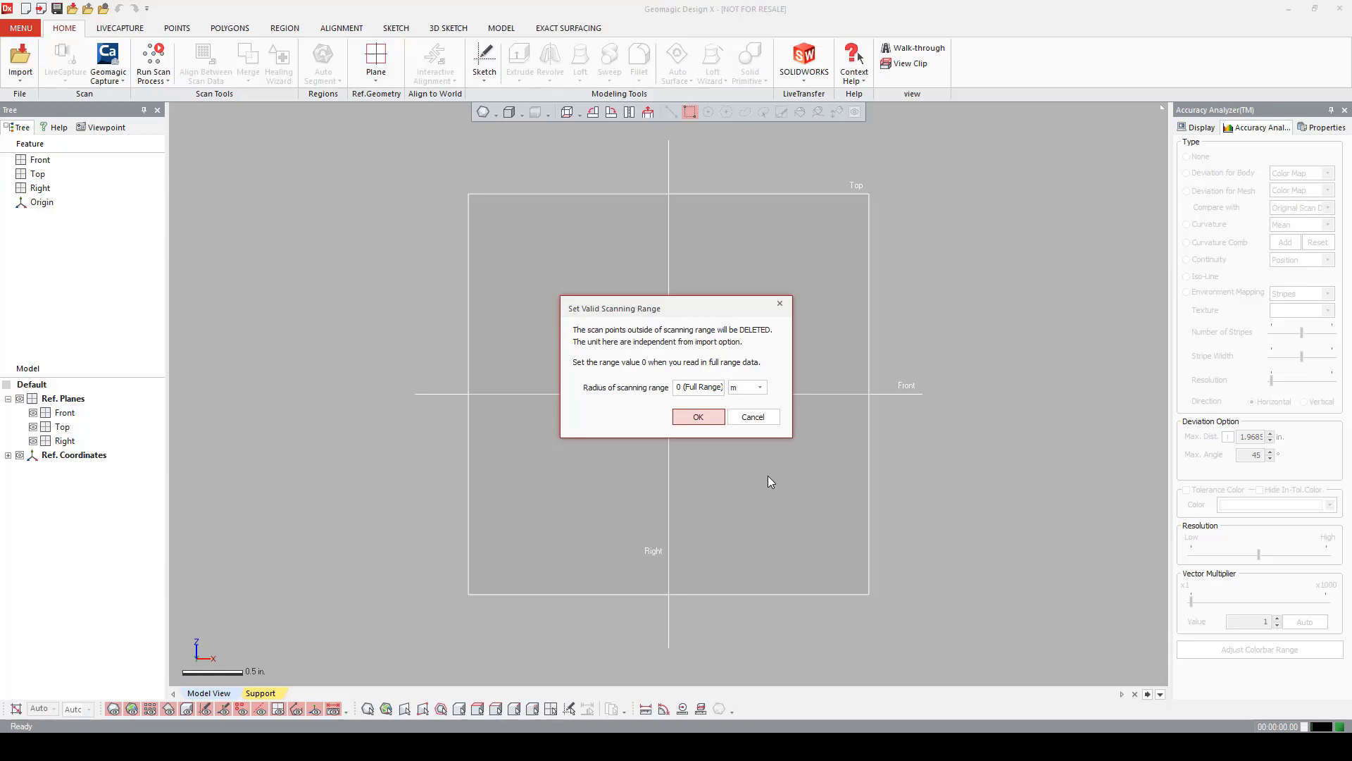
Accept the full scanning range (radius 0) and view the loaded cloud obliquely.
{"action": "left_click", "coordinate": [713, 420]}
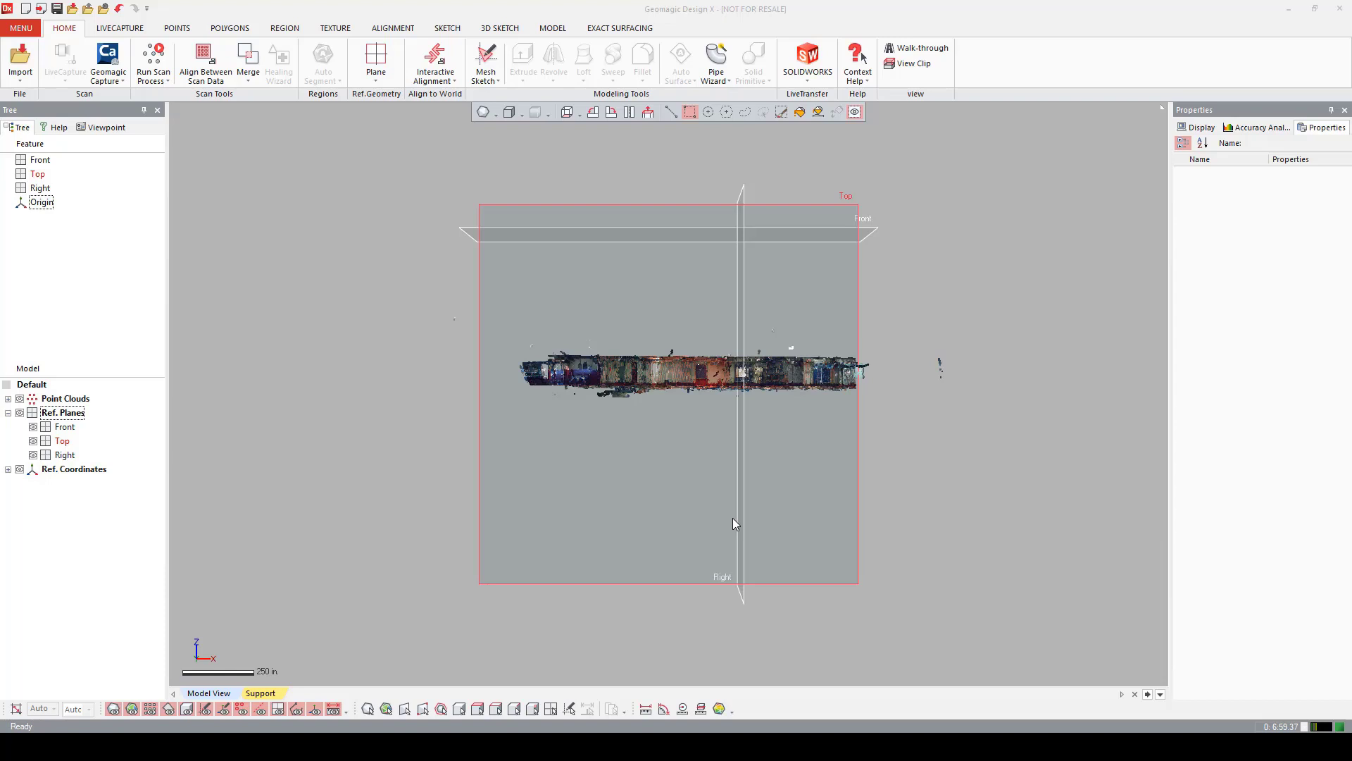
{"action": "right_click_drag", "start_coordinate": [732, 523], "coordinate": [553, 490]}
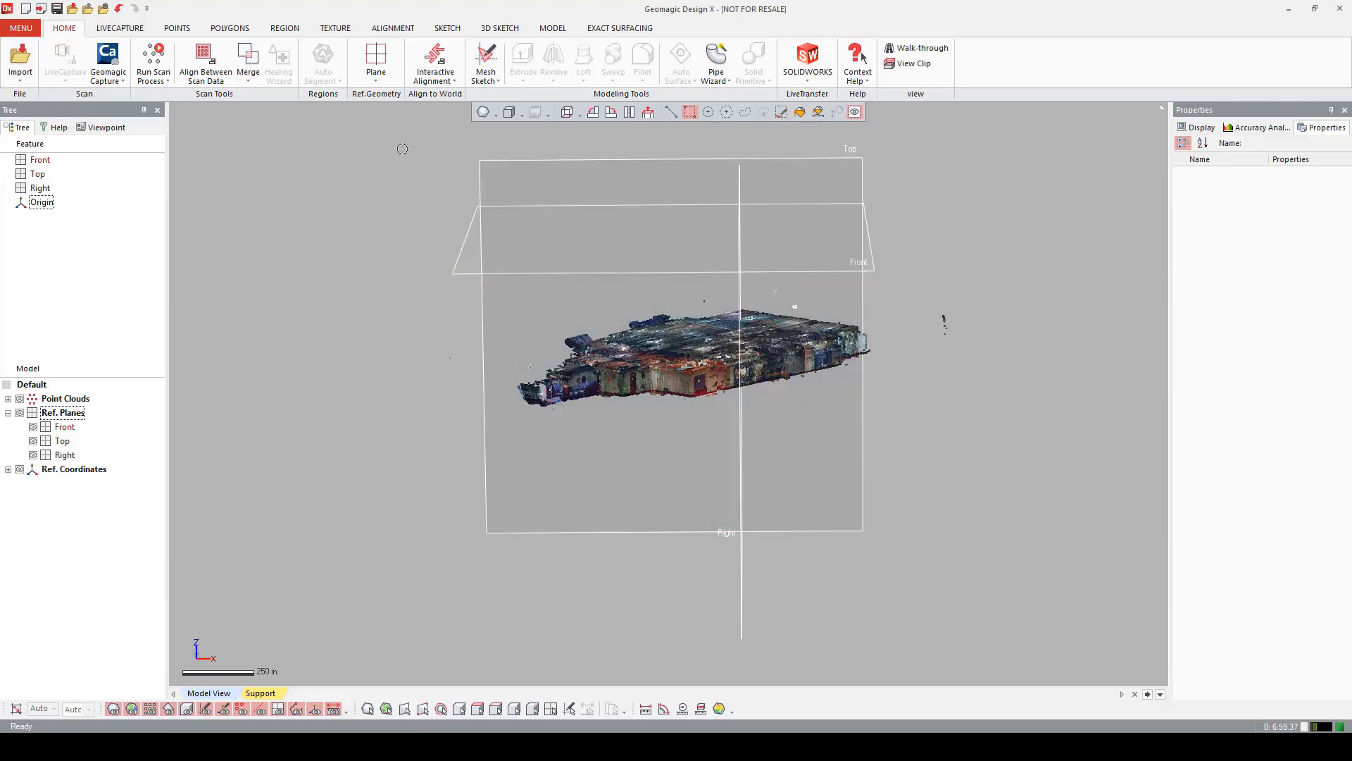
Show the Alignment tools and expand Point Clouds to list FARO_Scan_074–082.
{"action": "left_click", "coordinate": [393, 29]}
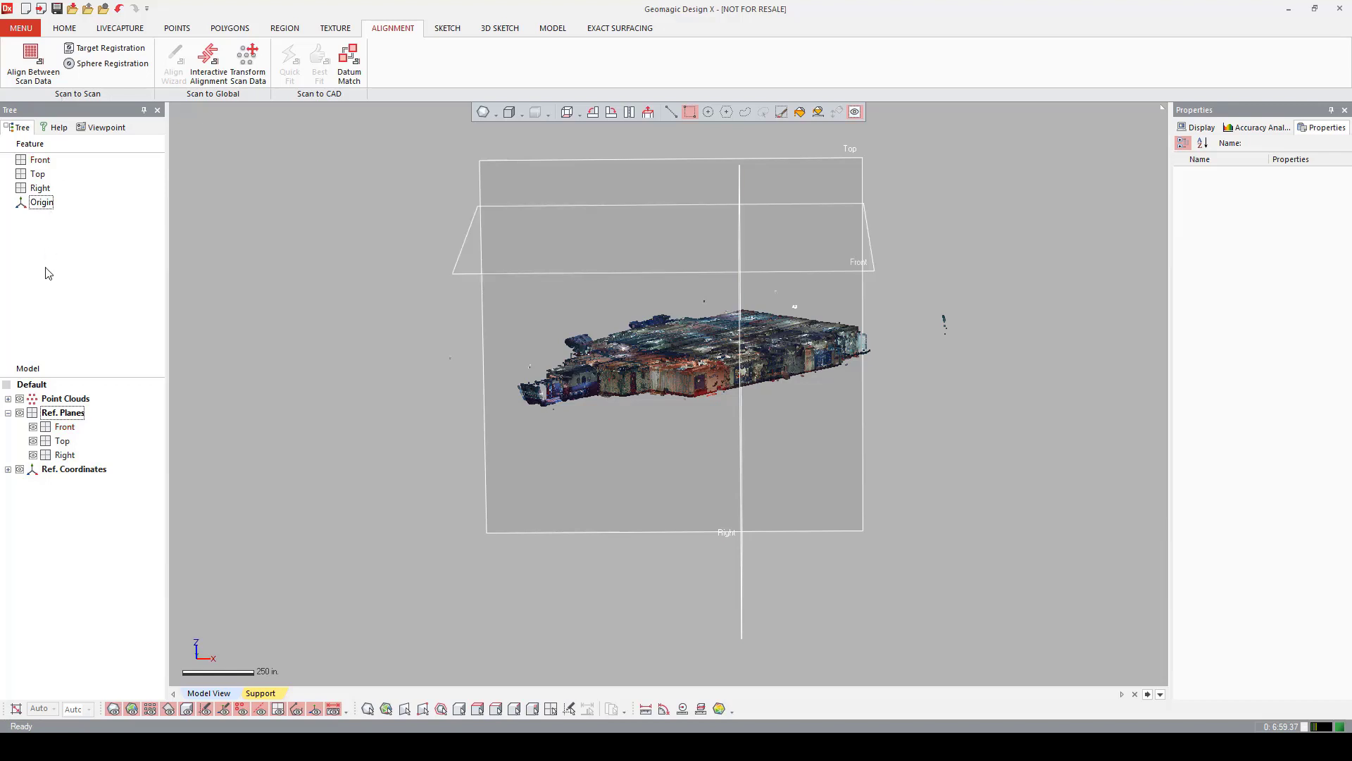
{"action": "left_click", "coordinate": [8, 399]}
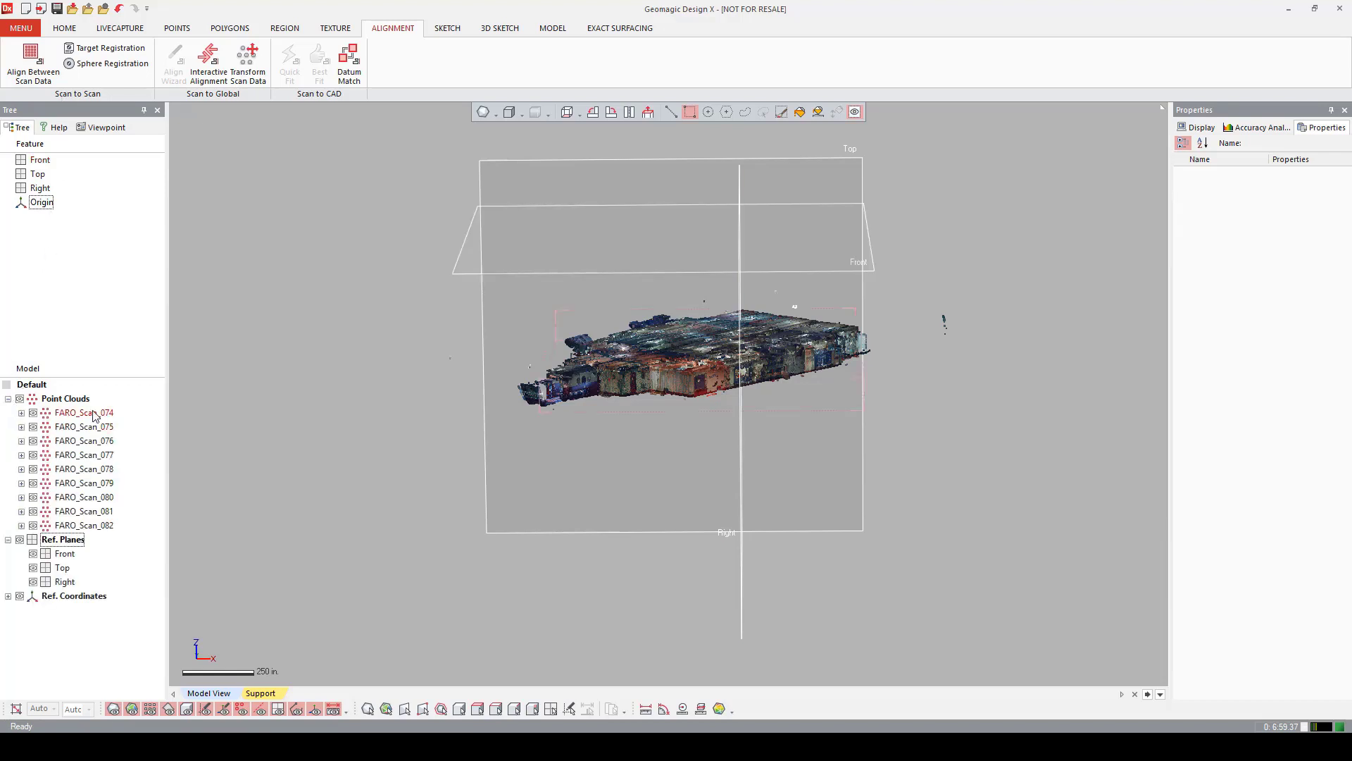
Combine all nine scans with Remove Overlap Region into one 229,944,137-point cloud and select it.
{"action": "left_click", "coordinate": [177, 28]}
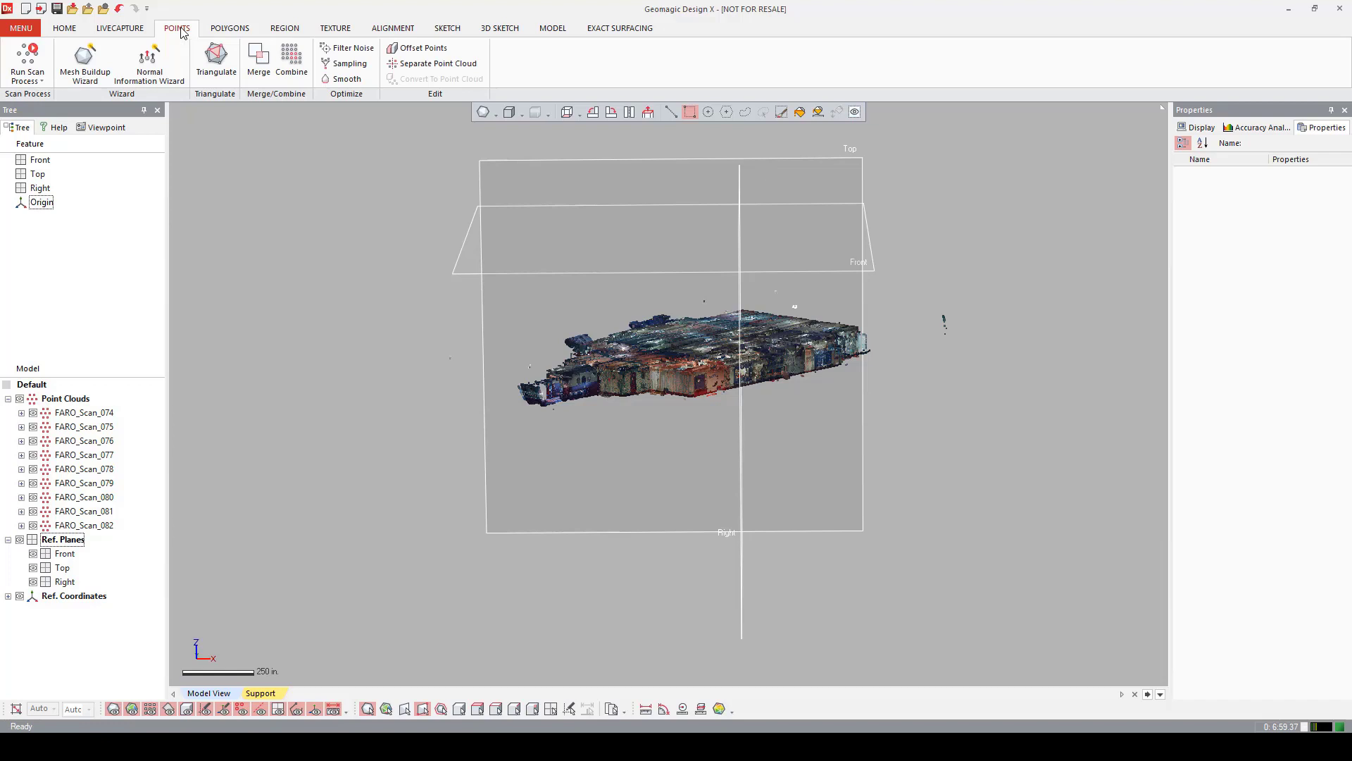
{"action": "left_click", "coordinate": [290, 56]}
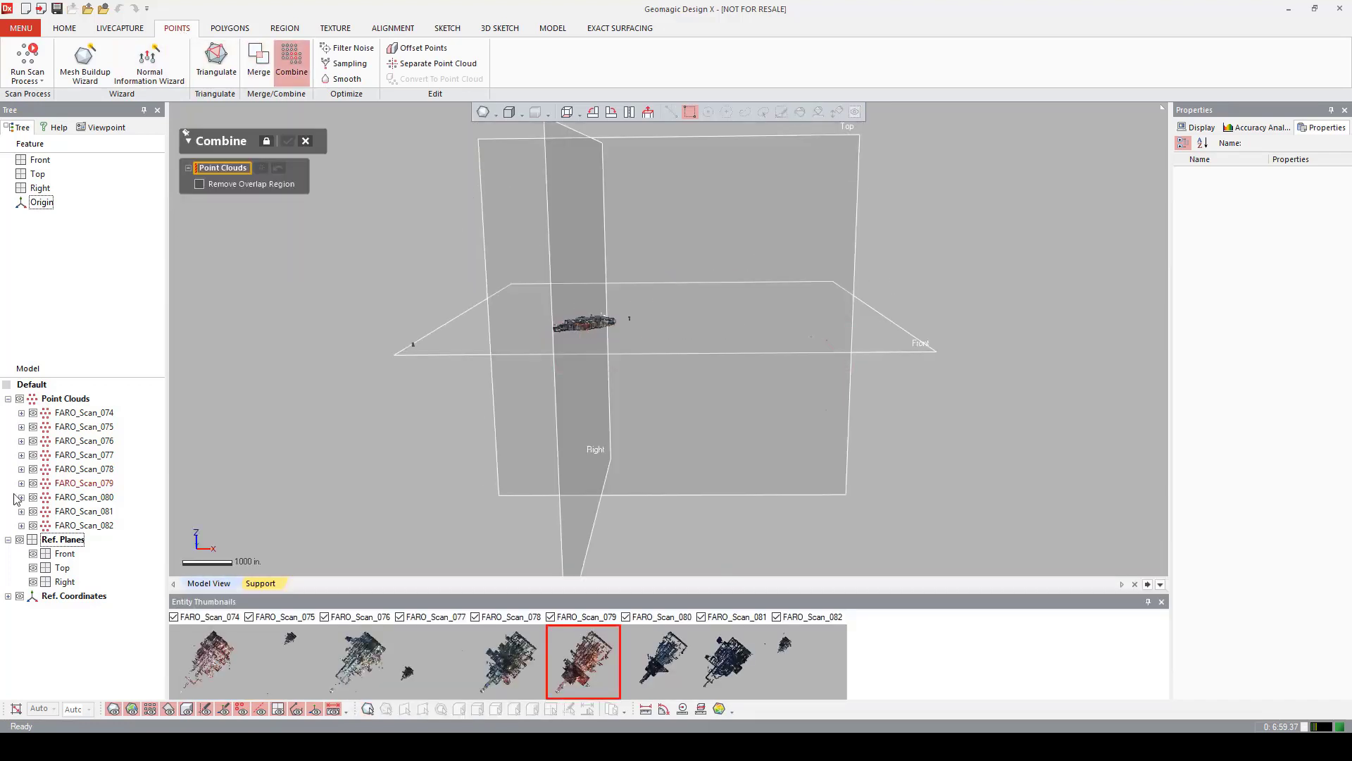
{"action": "left_click", "coordinate": [63, 400]}
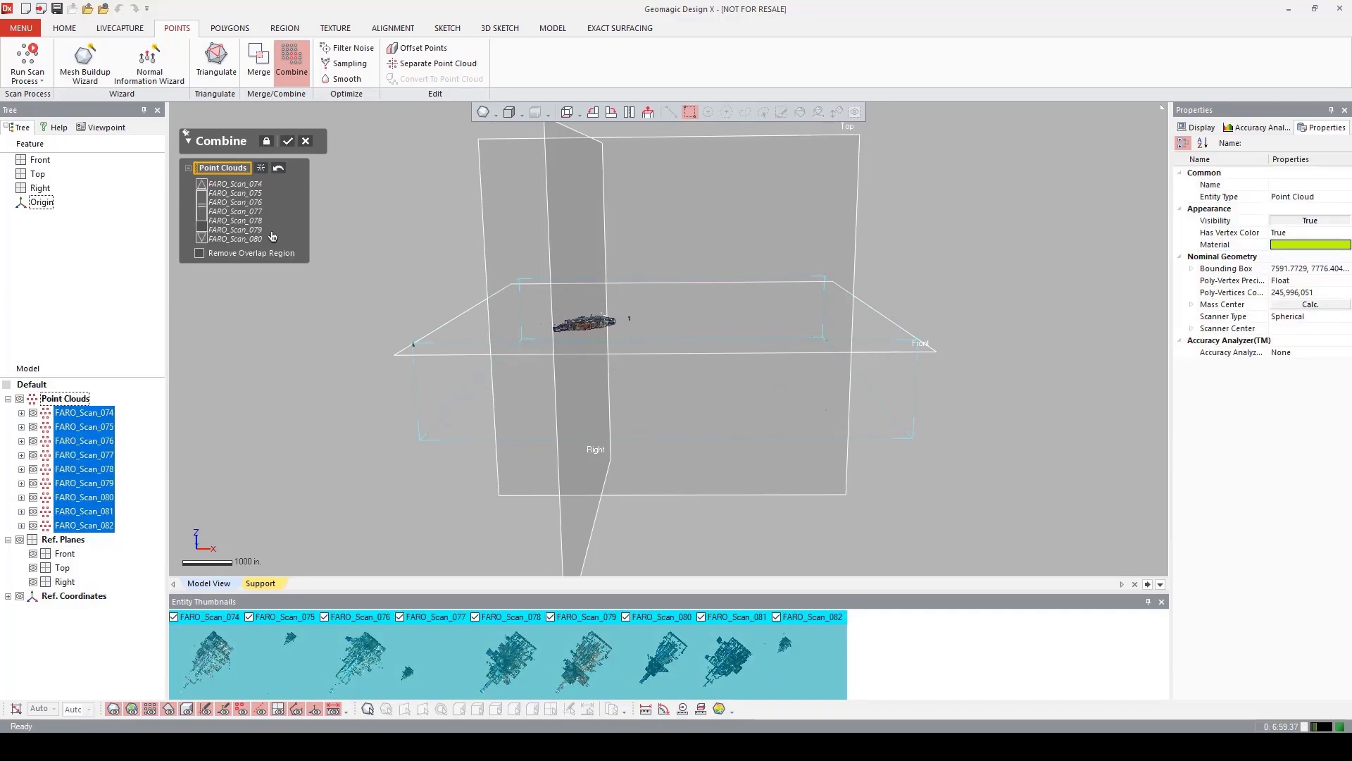
{"action": "left_click", "coordinate": [200, 254]}
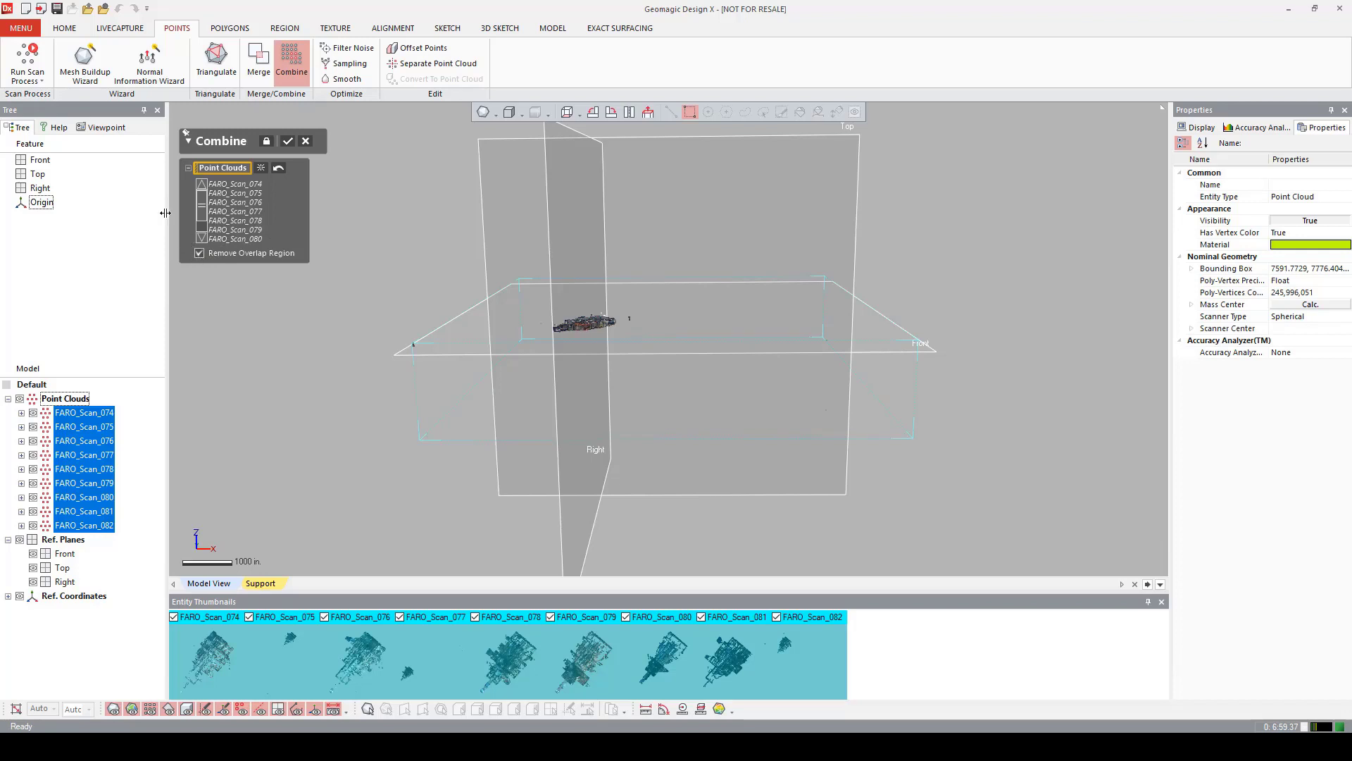
{"action": "left_click", "coordinate": [287, 143]}
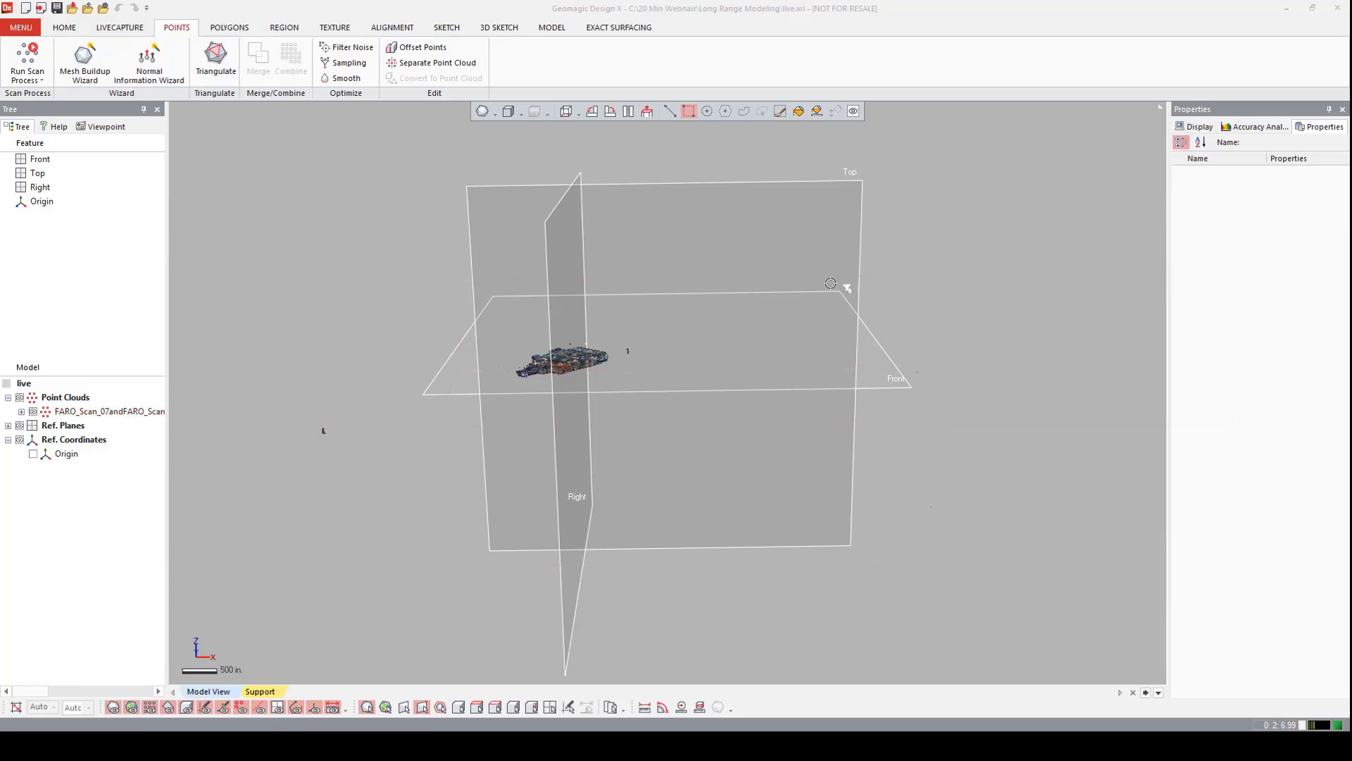
{"action": "left_click", "coordinate": [105, 411]}
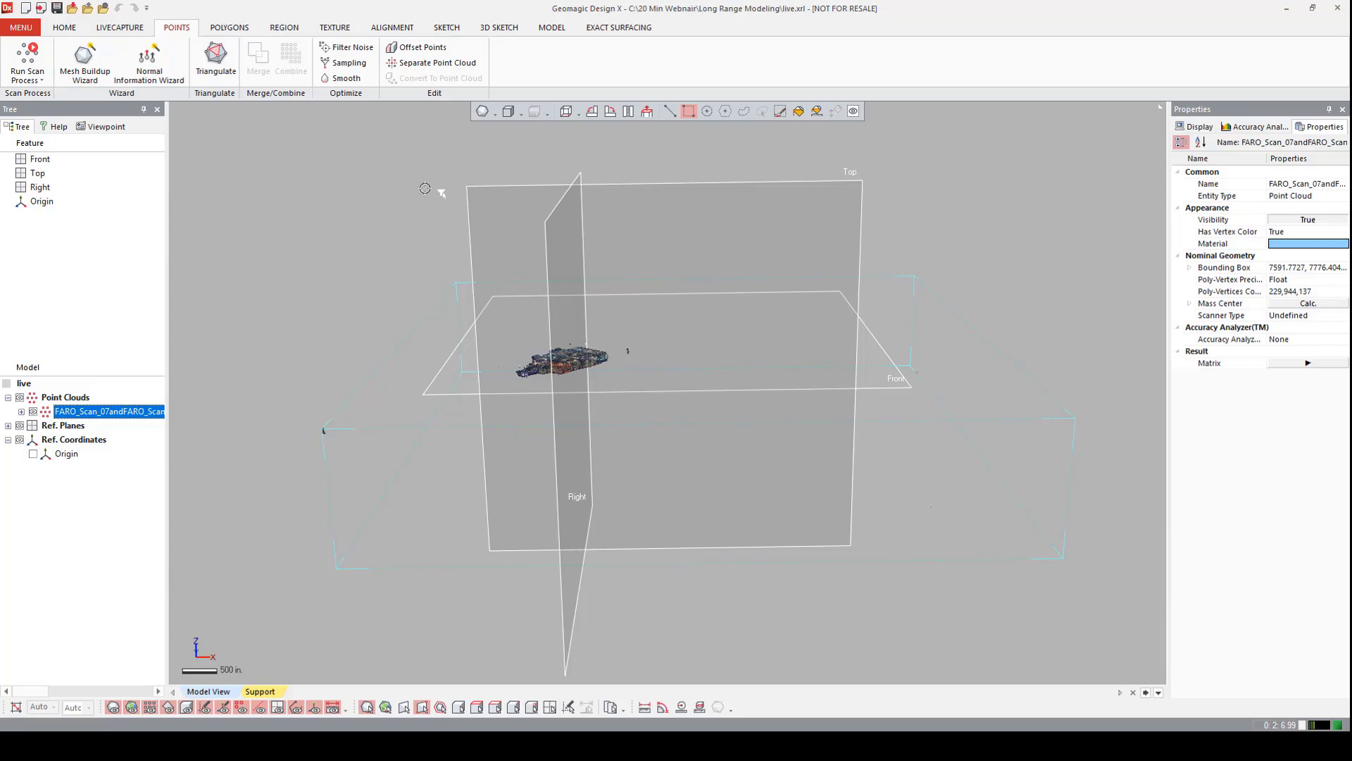
View the combined cloud from above, closing Filter Noise without applying it.
{"action": "right_click_drag", "start_coordinate": [472, 313], "coordinate": [610, 431]}
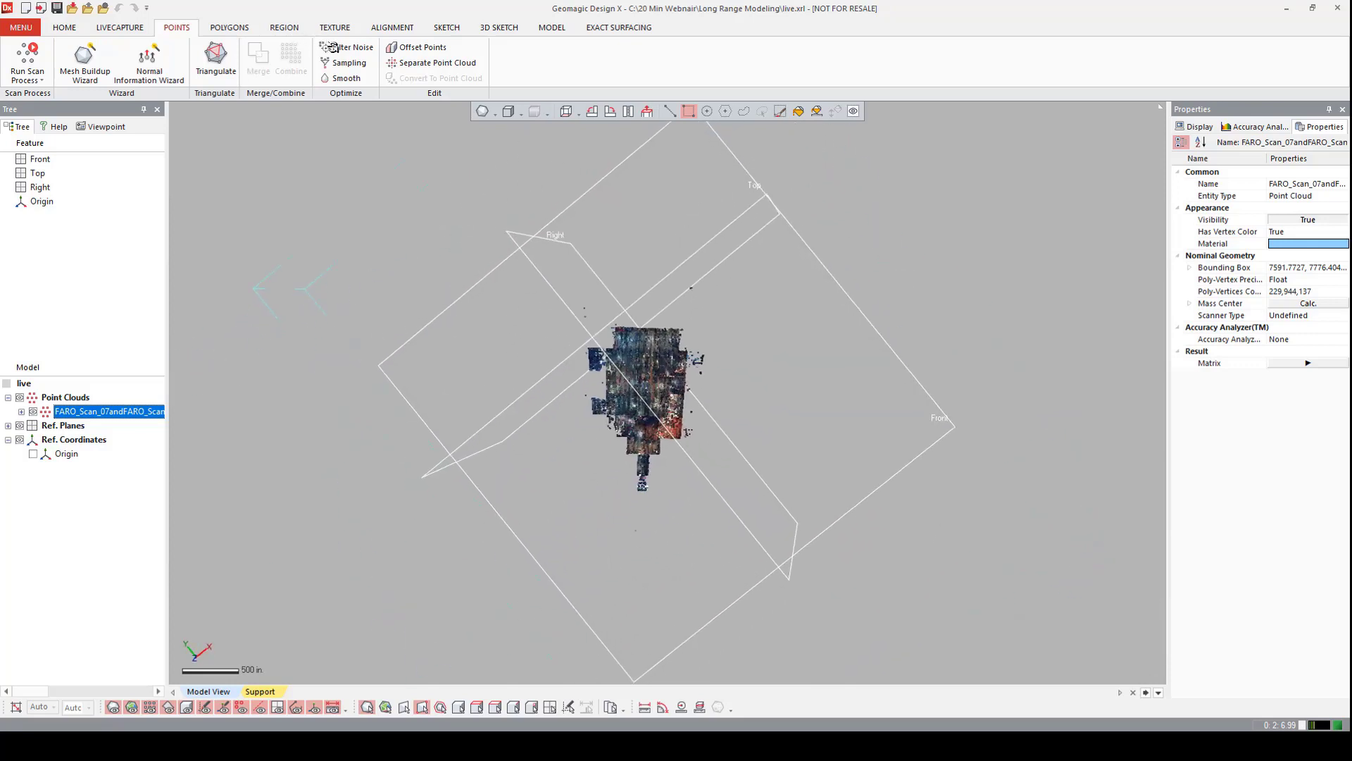
{"action": "left_click", "coordinate": [351, 49]}
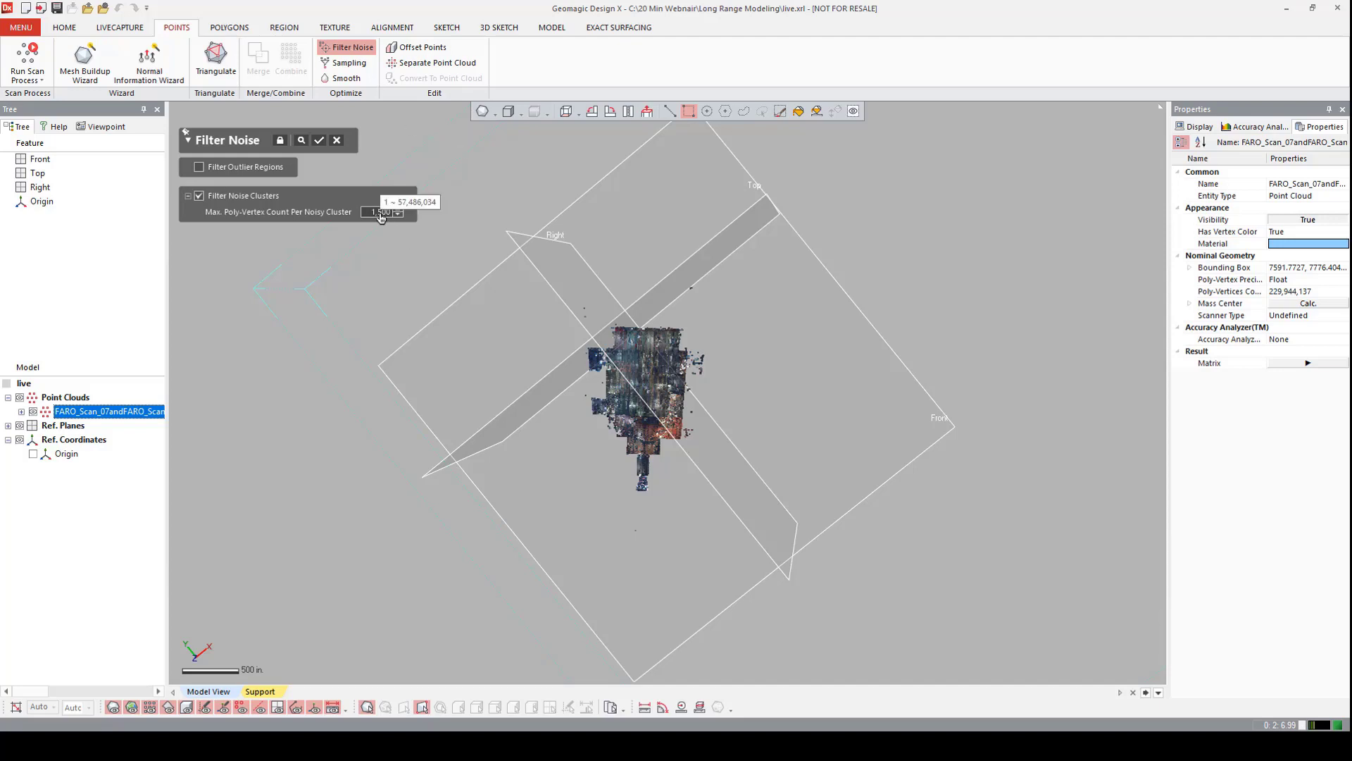
{"action": "scroll", "coordinate": [577, 445], "scroll_direction": "up", "scroll_amount": 2}
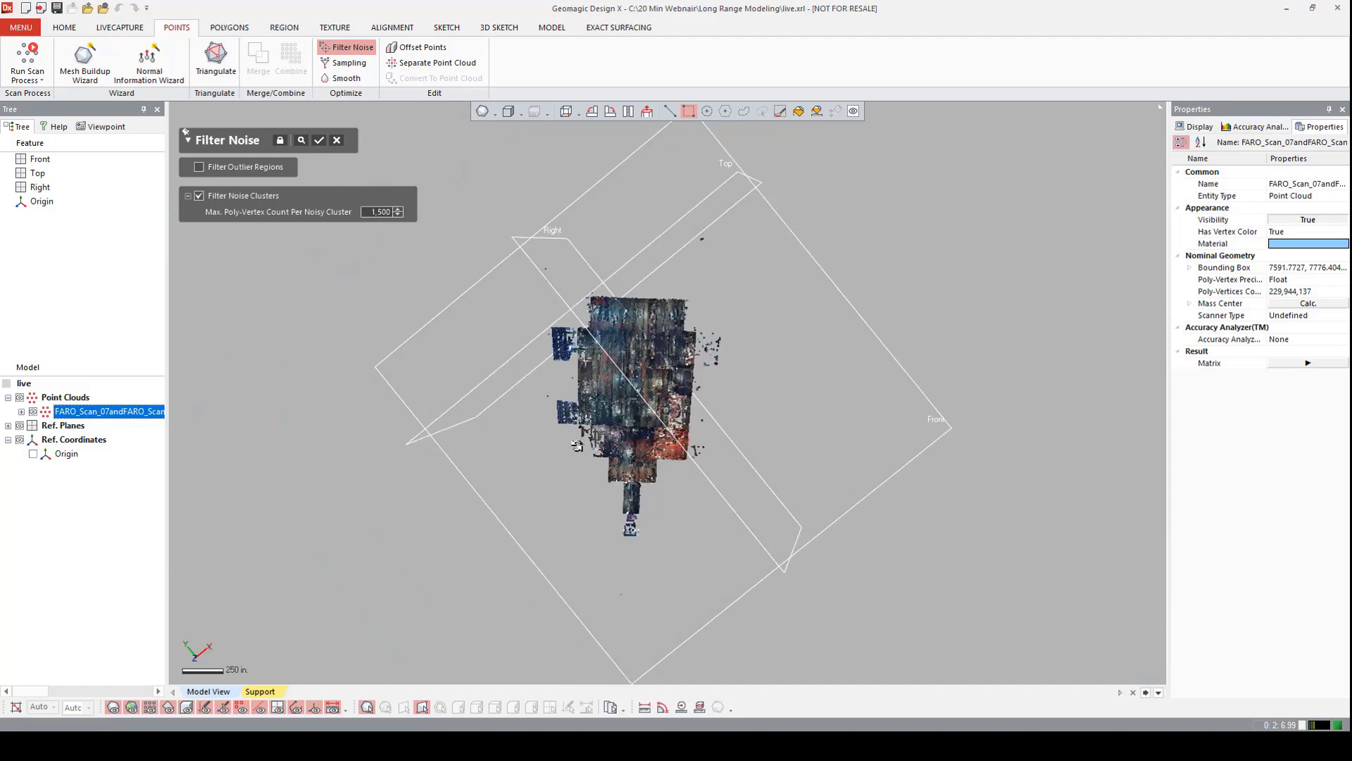
{"action": "scroll", "coordinate": [574, 445], "scroll_direction": "up", "scroll_amount": 1}
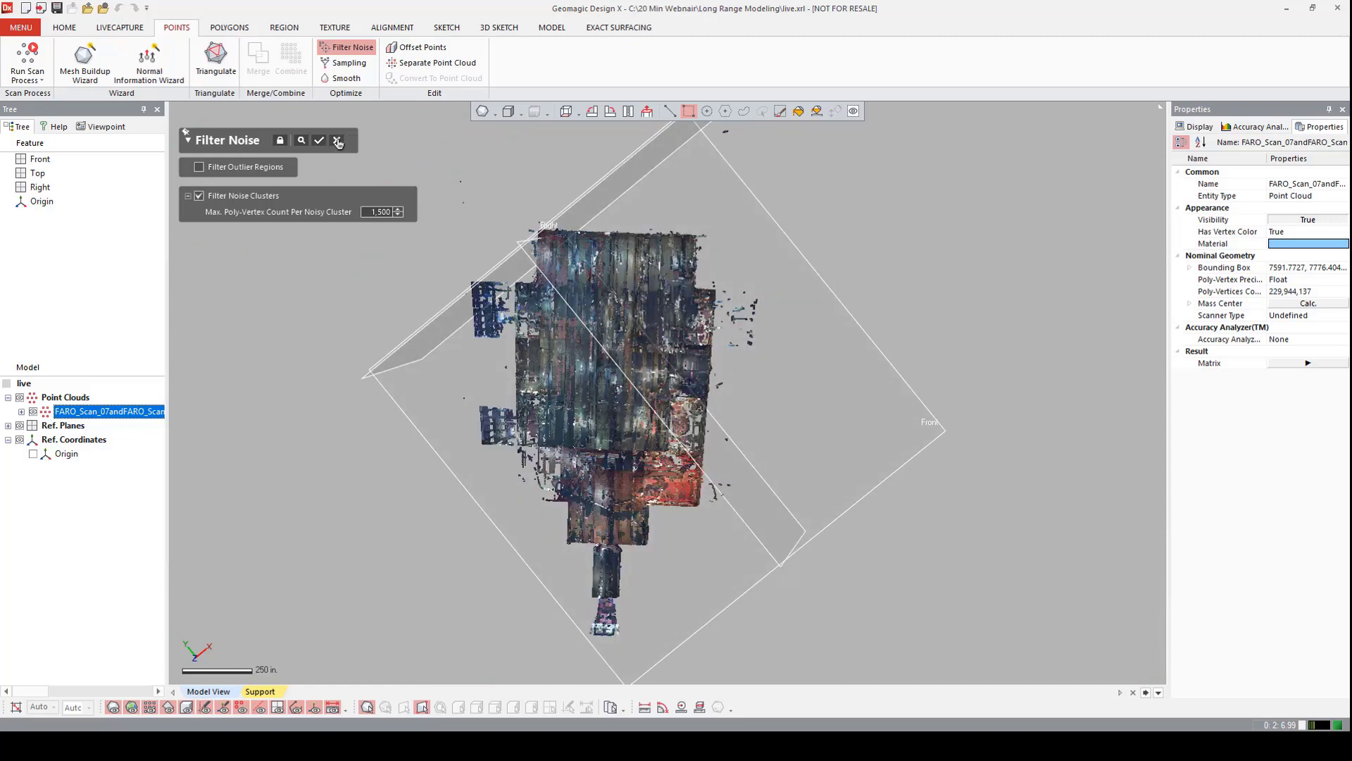
{"action": "left_click", "coordinate": [338, 143]}
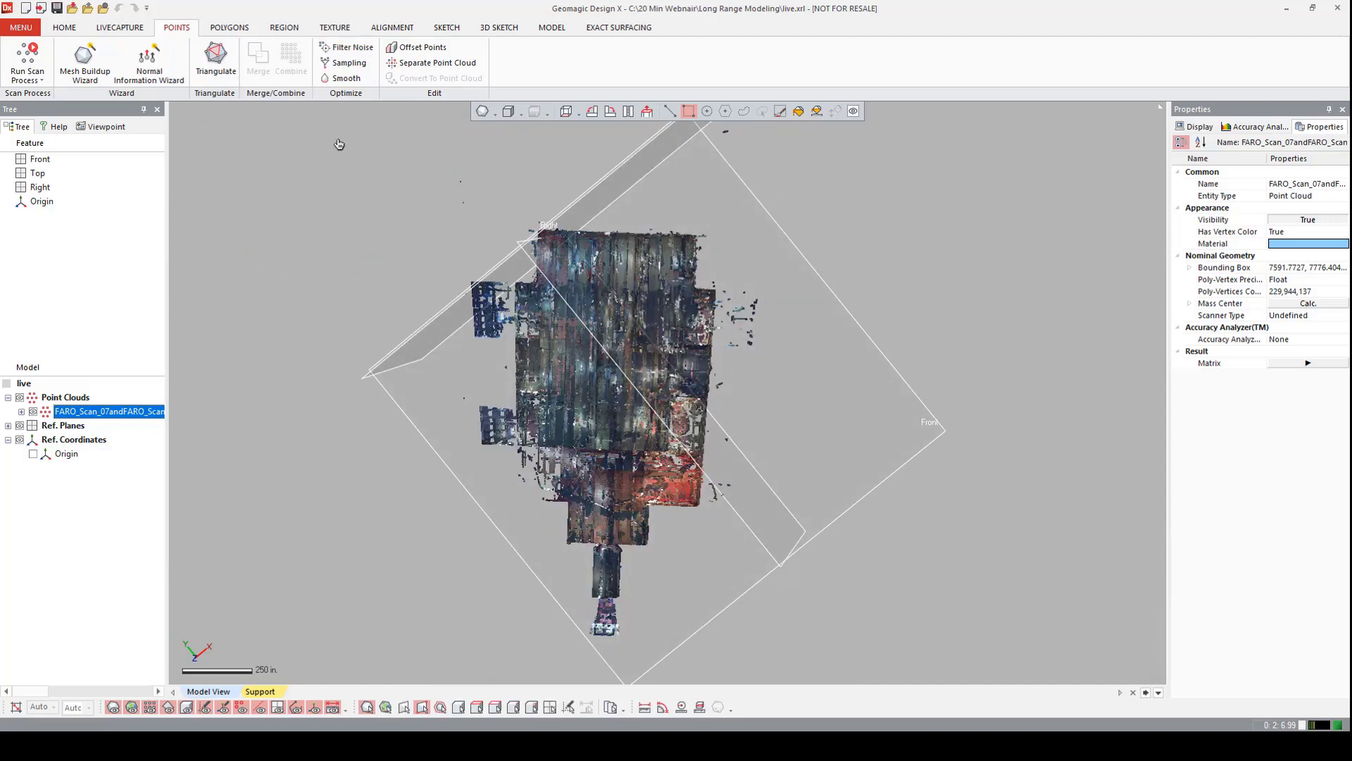
Hide the reference planes and delete every point outside a polygon drawn around the building.
{"action": "left_click", "coordinate": [19, 426]}
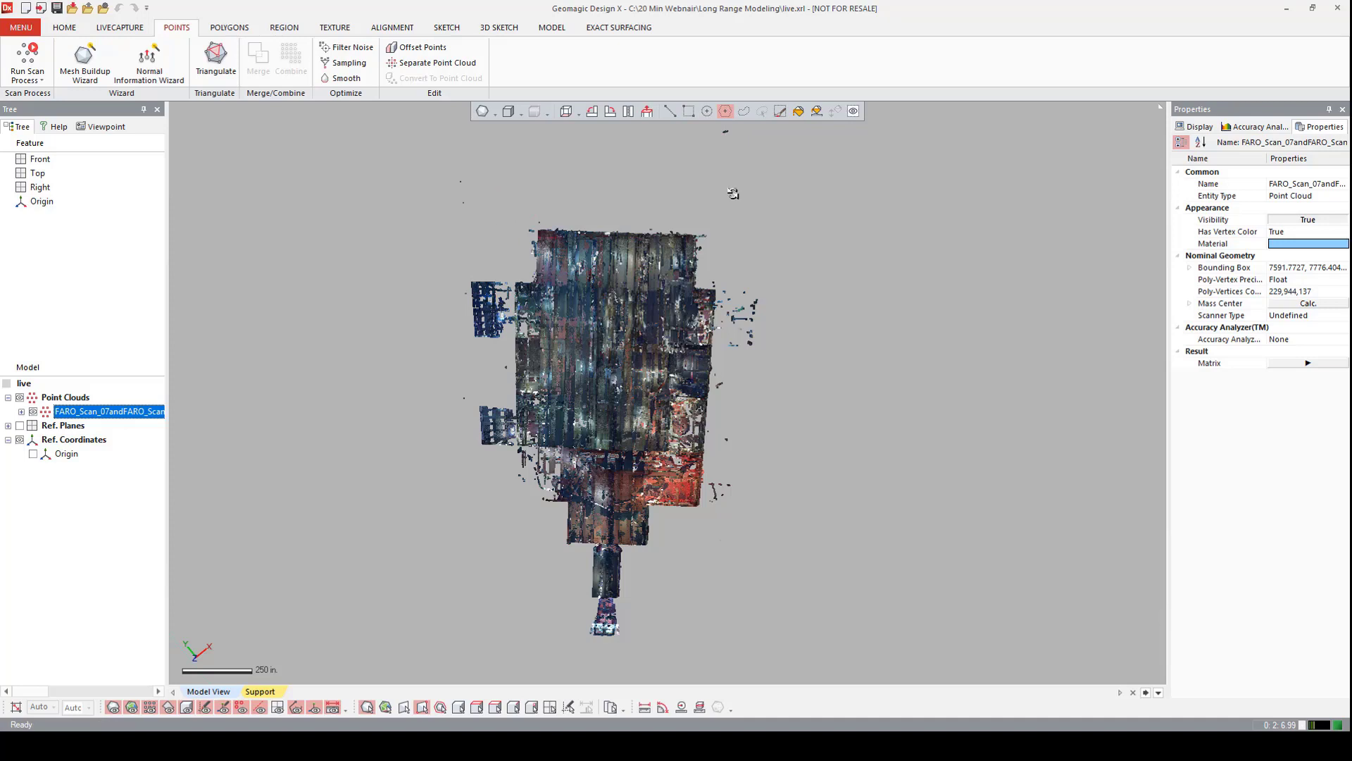
{"action": "left_click", "coordinate": [530, 201]}
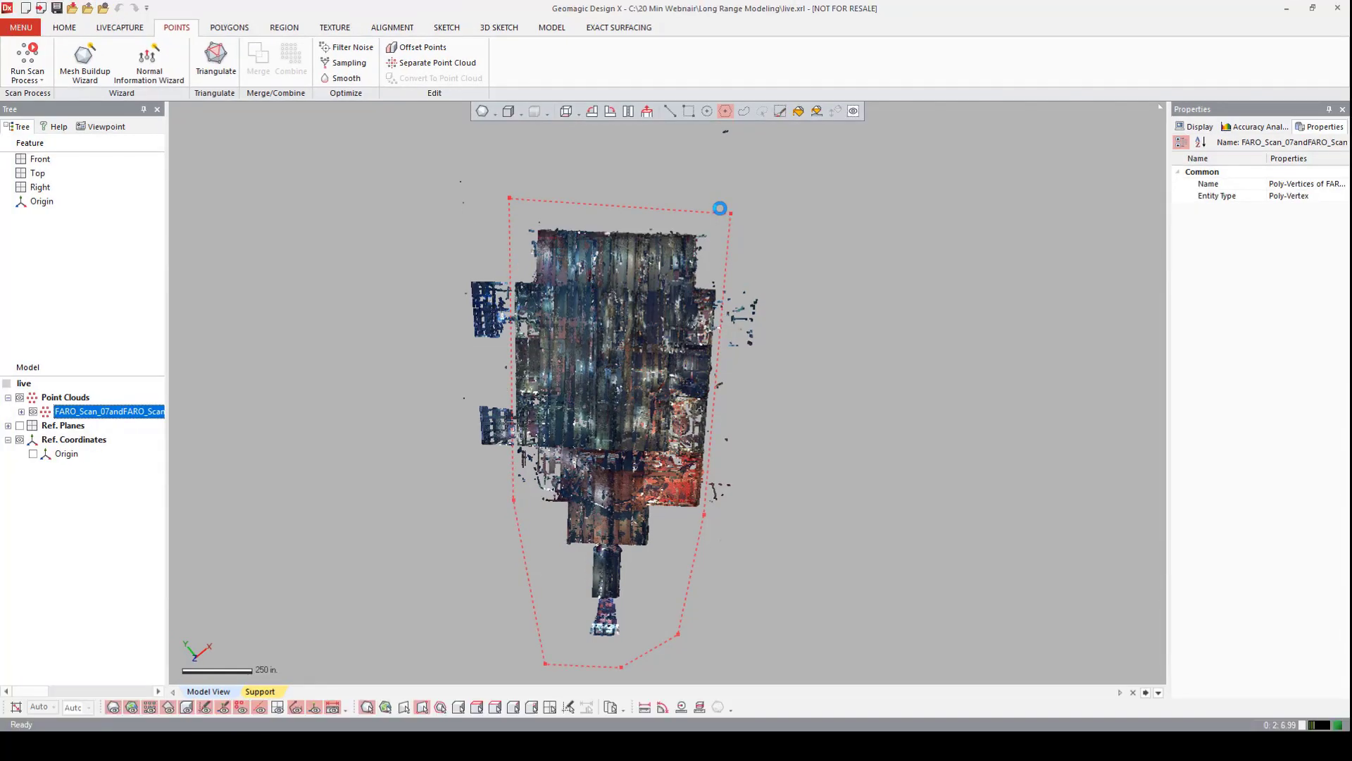
{"action": "double_click", "coordinate": [719, 207]}
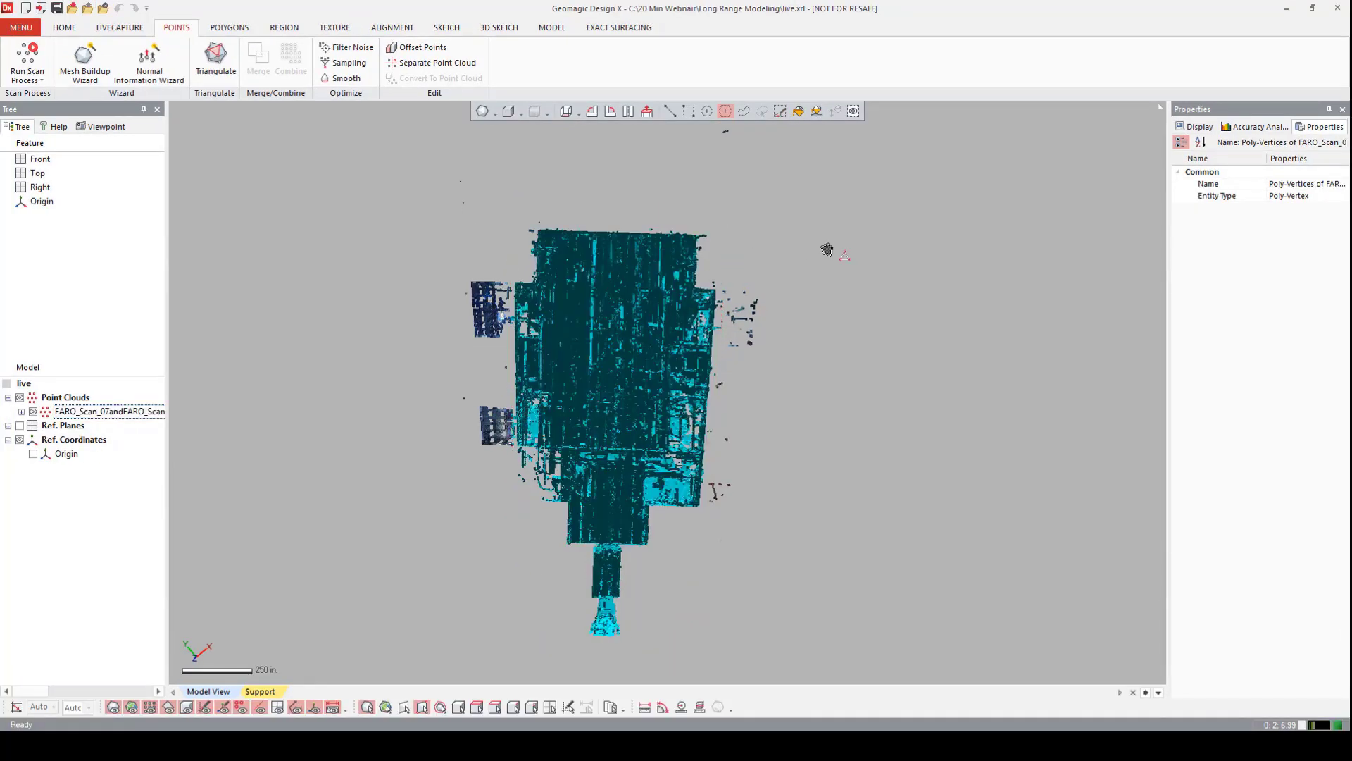
{"action": "right_click", "coordinate": [826, 250]}
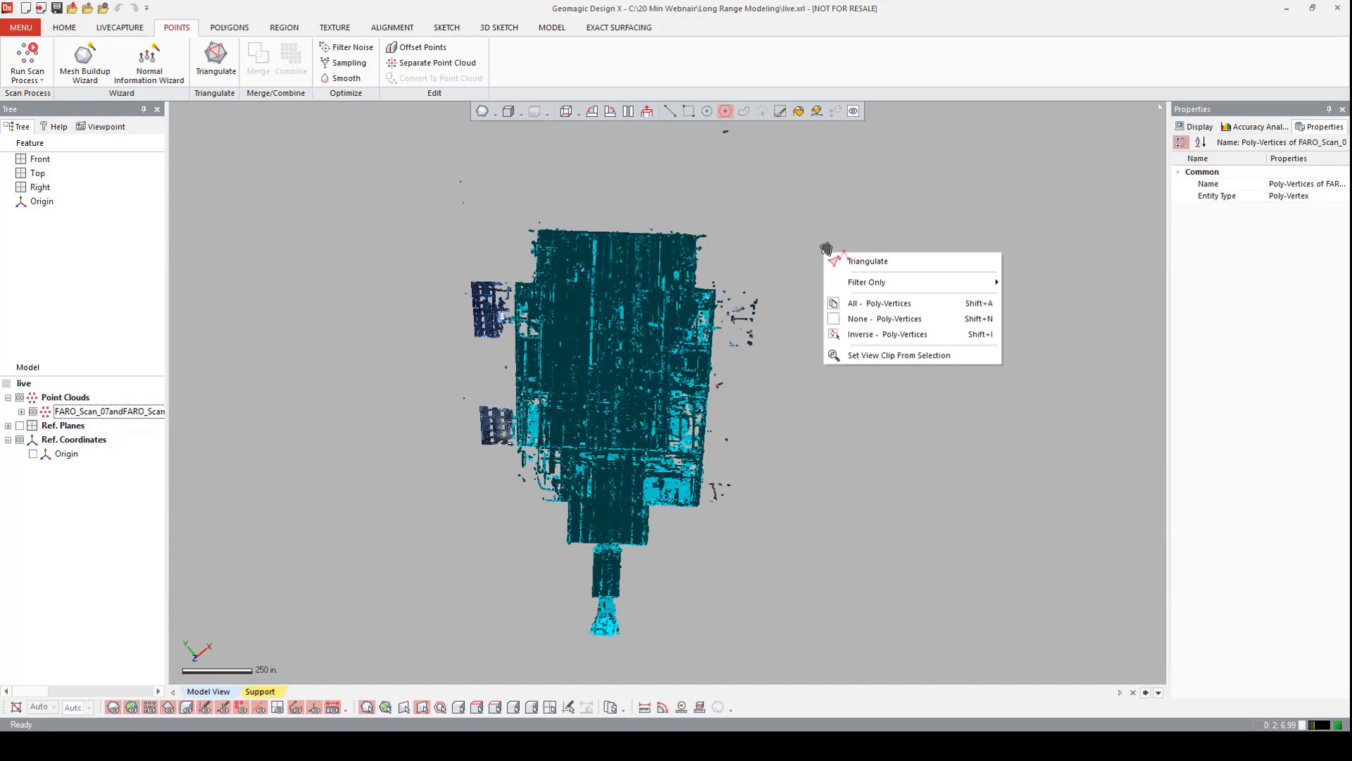
{"action": "left_click", "coordinate": [900, 336]}
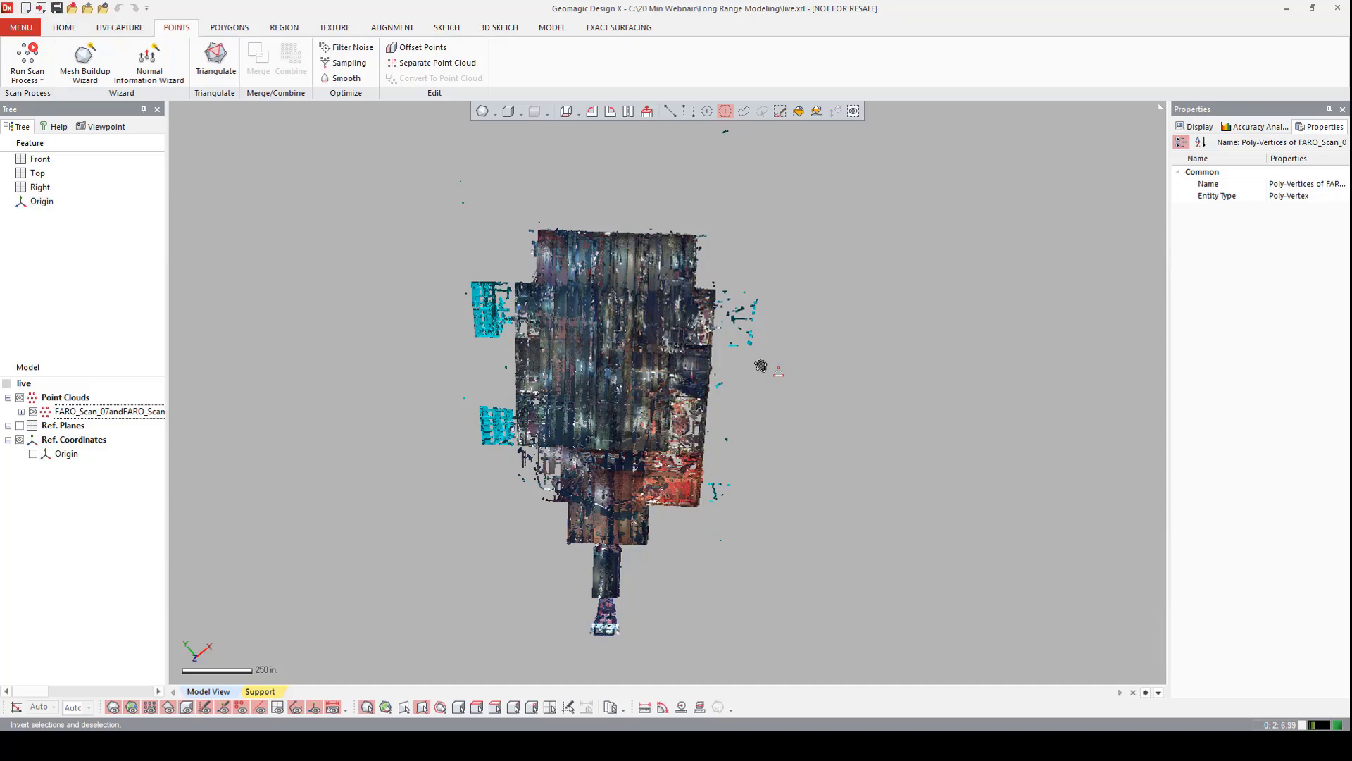
{"action": "key", "text": "Delete"}
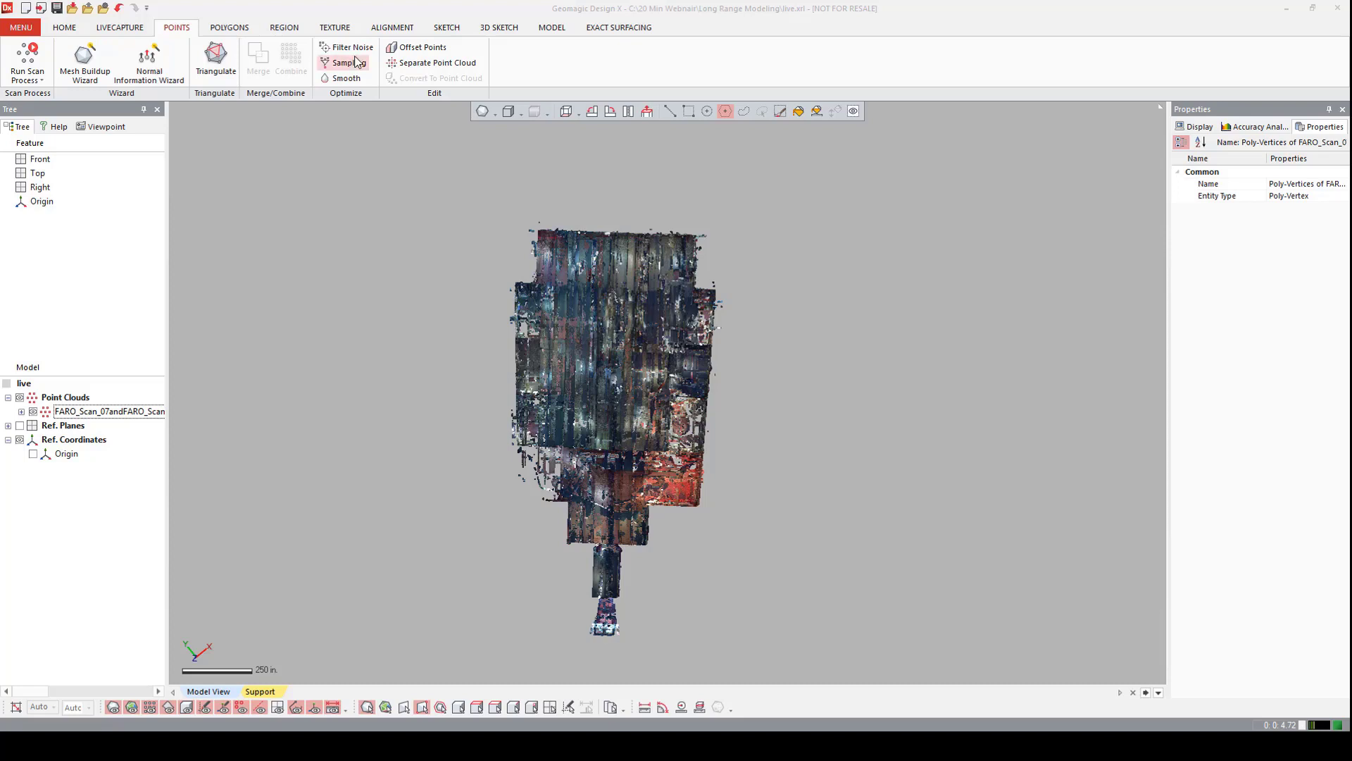
Resample the cloud by Uniform Distance at 0.5 in with Preserve Boundary kept on.
{"action": "left_click", "coordinate": [350, 47]}
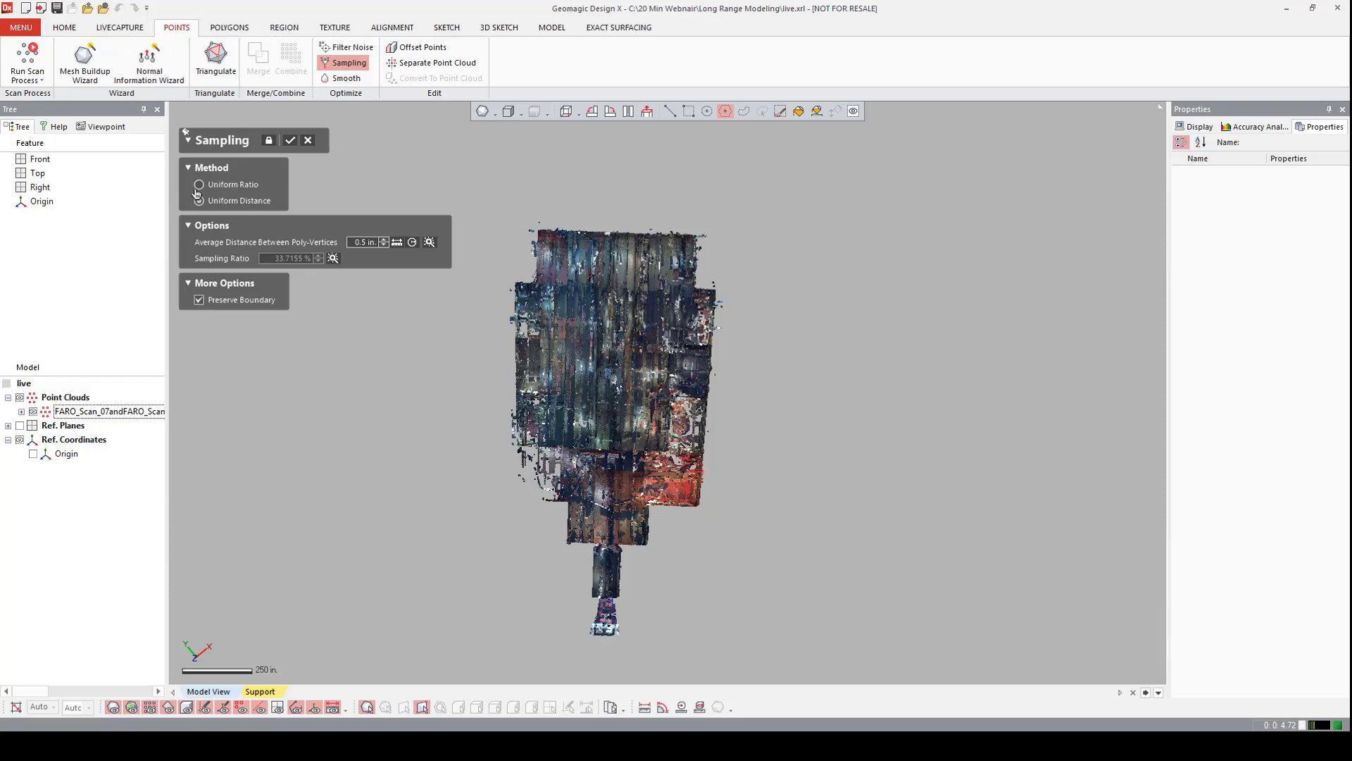
{"action": "left_click", "coordinate": [199, 185]}
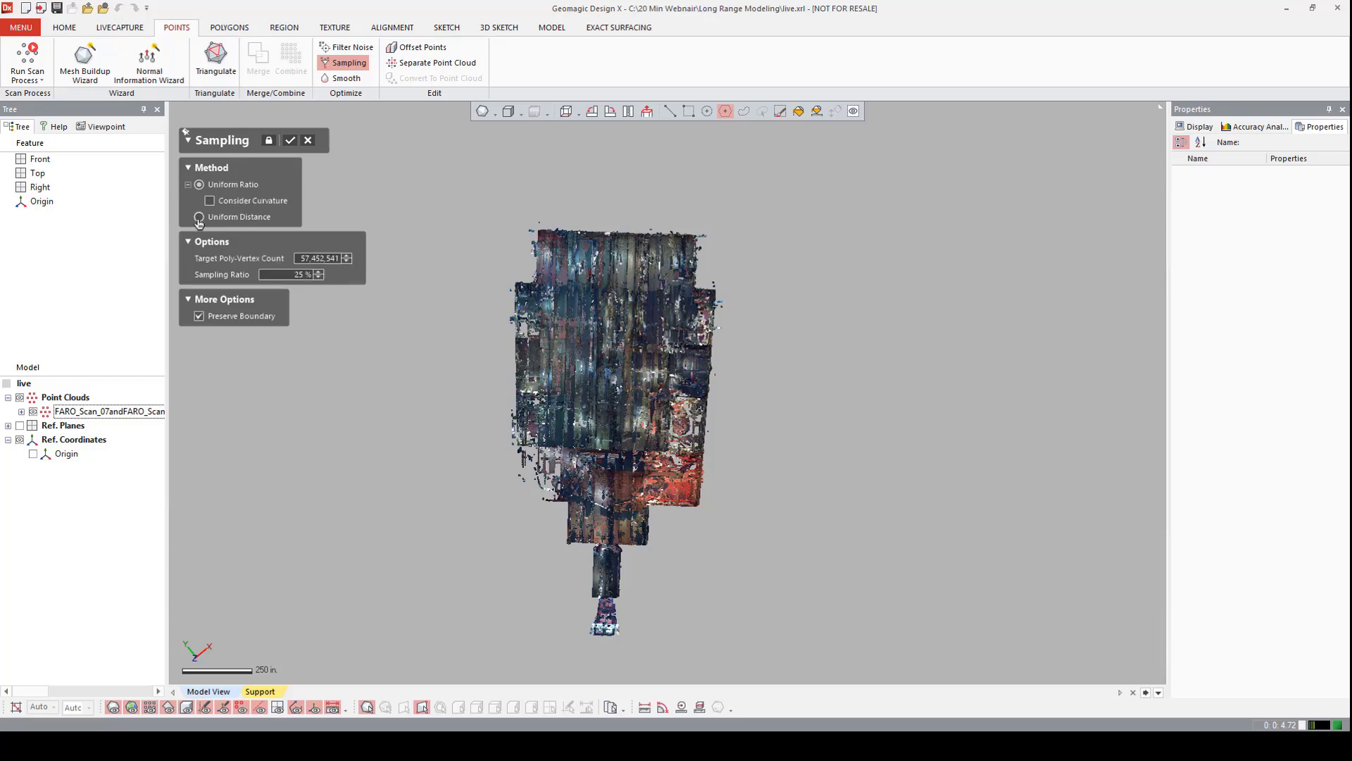
{"action": "left_click", "coordinate": [200, 217]}
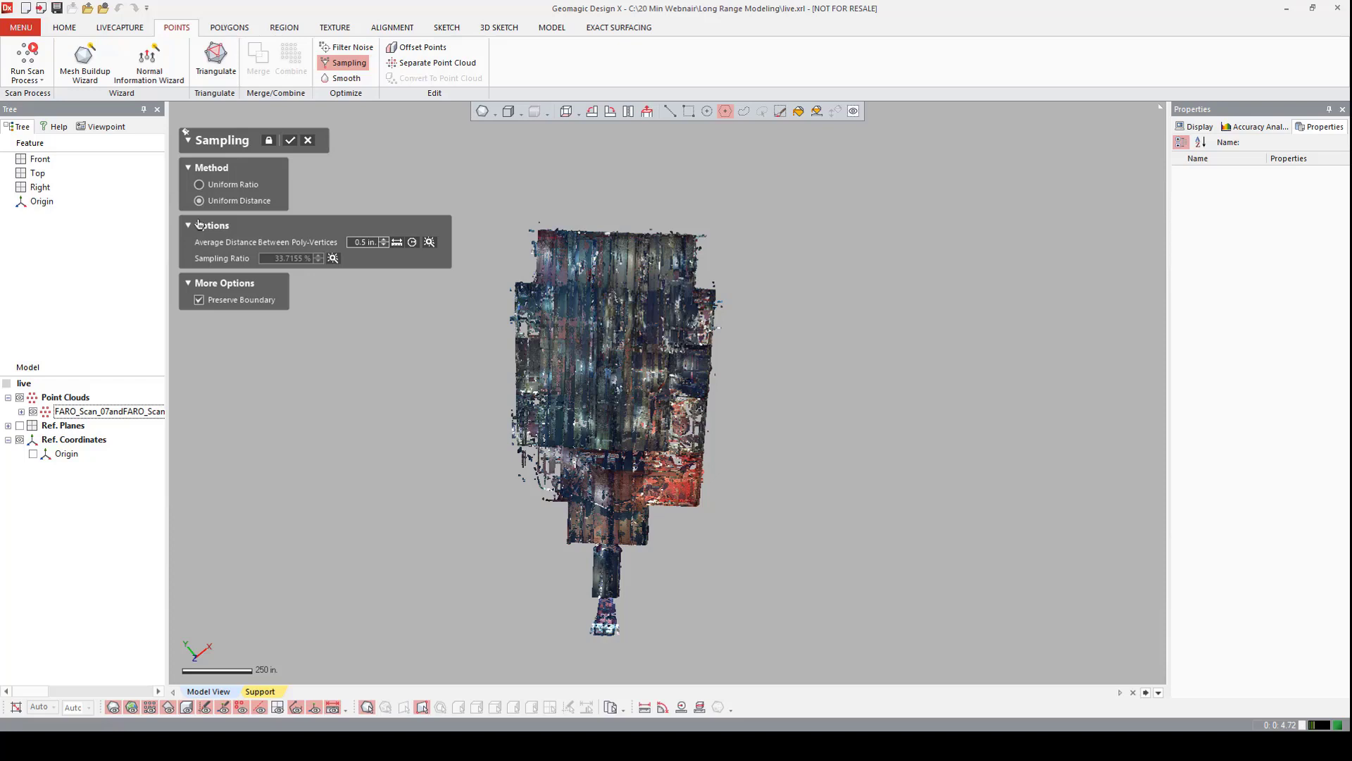
{"action": "left_click", "coordinate": [290, 142]}
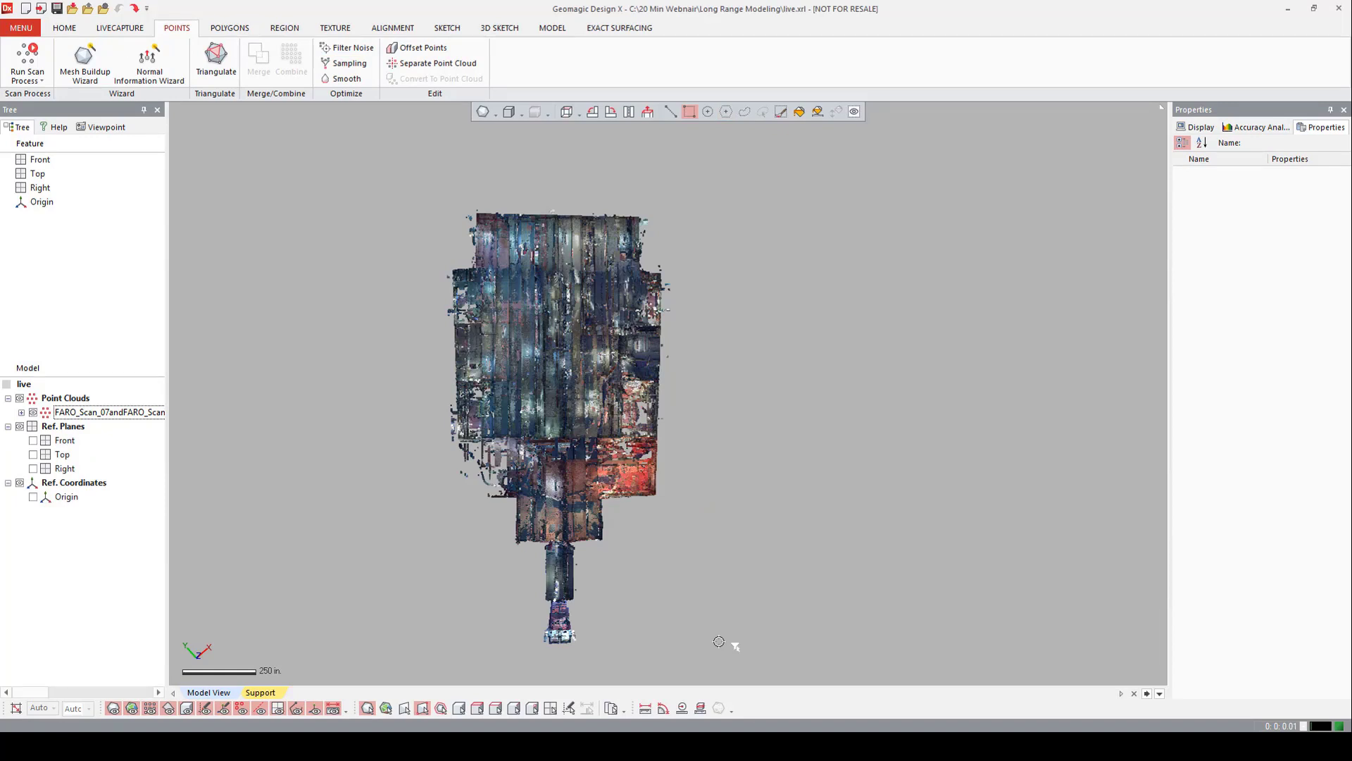
Select the 34,946,842-point cloud and orbit to a level side view of the ship.
{"action": "left_click", "coordinate": [112, 412]}
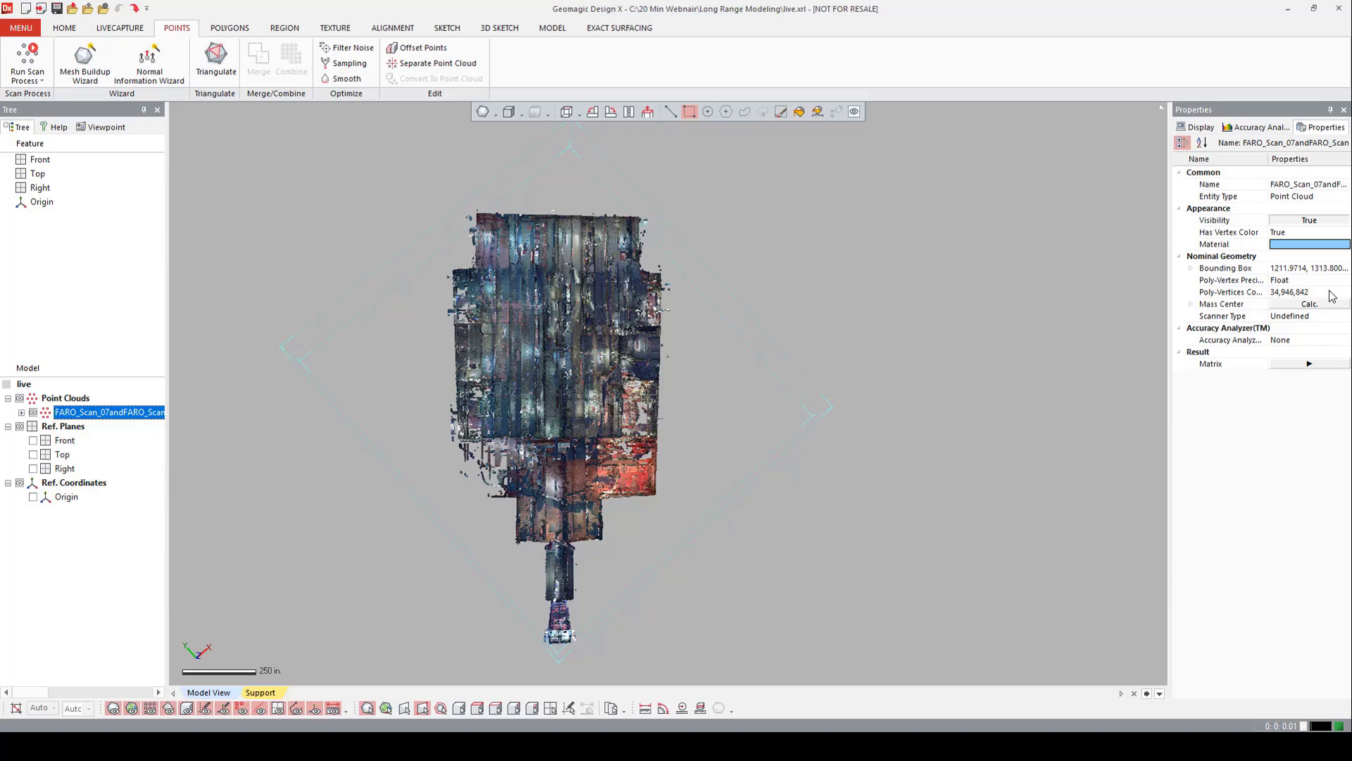
{"action": "right_click_drag", "start_coordinate": [873, 514], "coordinate": [872, 416]}
{"action": "scroll", "coordinate": [872, 416], "scroll_direction": "up", "scroll_amount": 3}
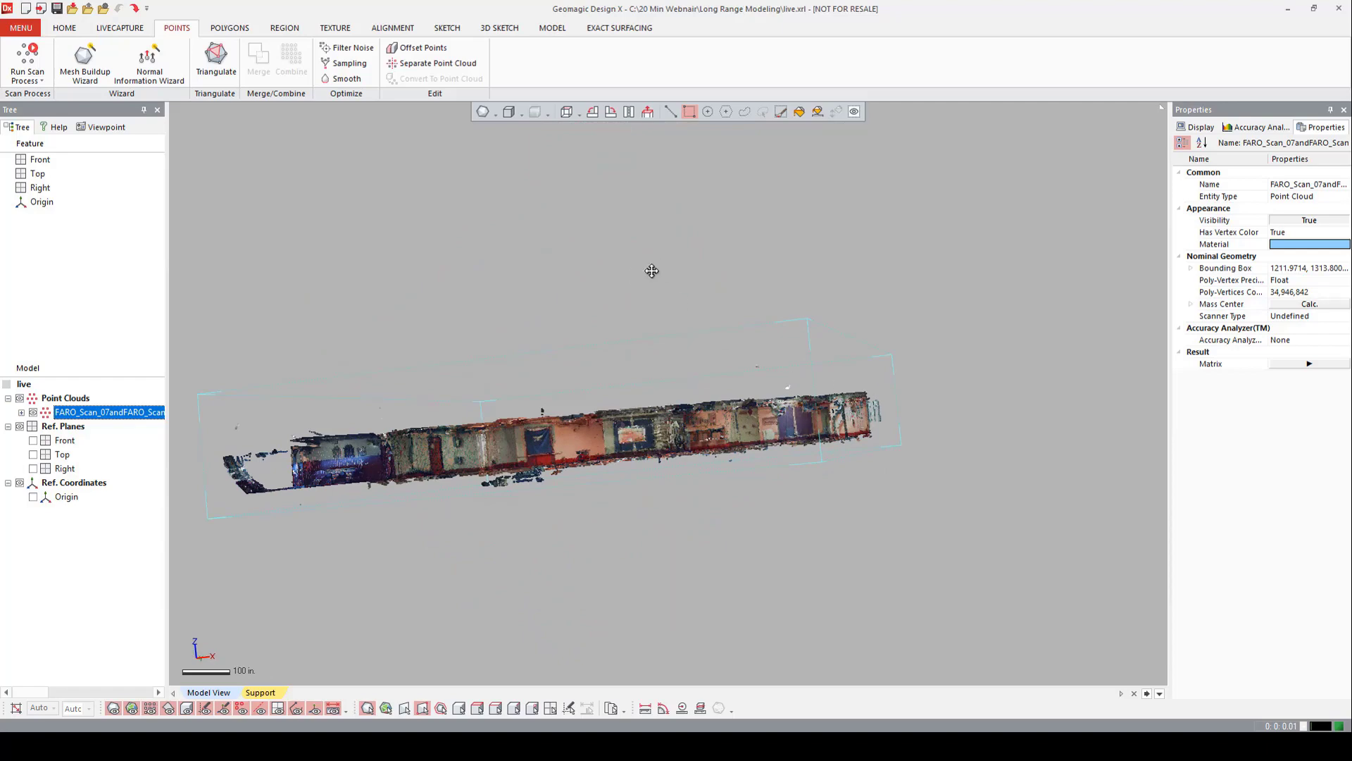
{"action": "right_click_drag", "start_coordinate": [652, 271], "coordinate": [797, 187], "text": "ctrl"}
{"action": "right_click_drag", "start_coordinate": [796, 187], "coordinate": [992, 289]}
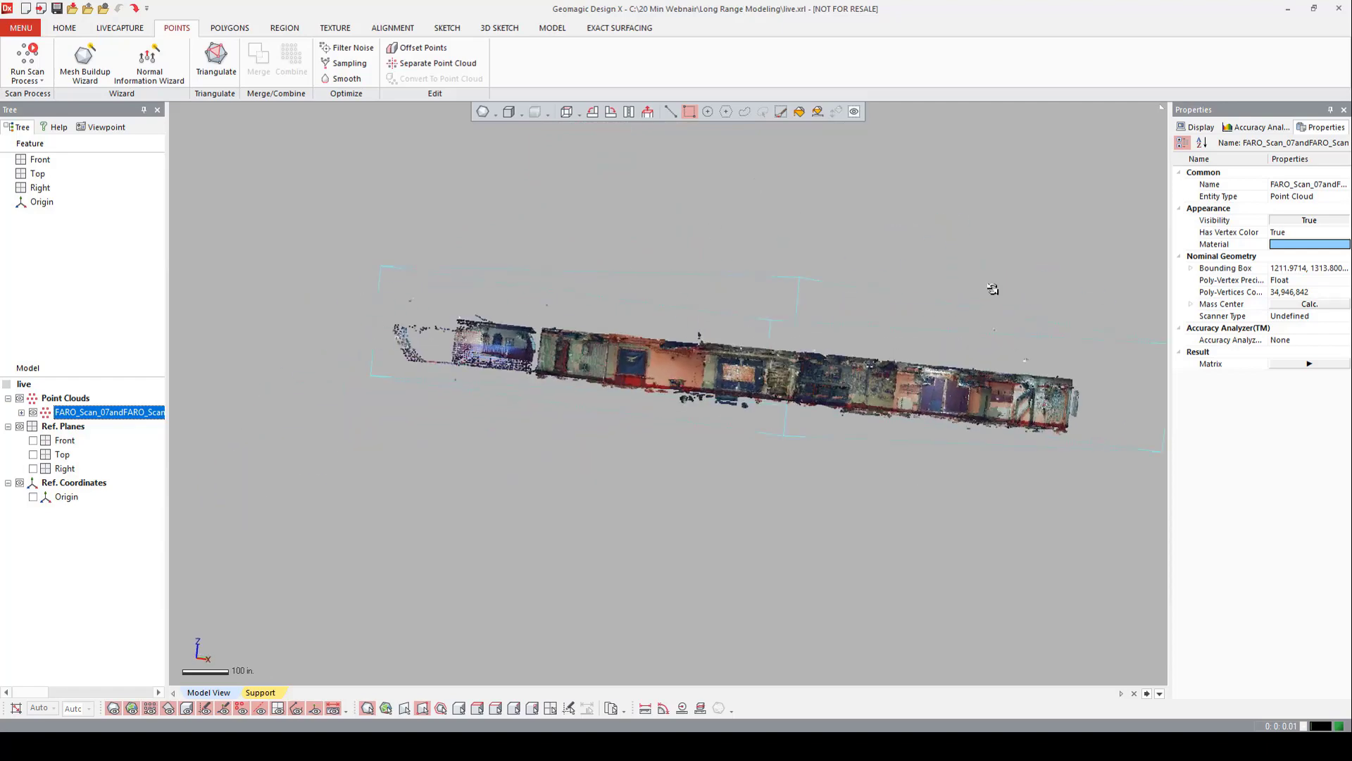
{"action": "right_click_drag", "start_coordinate": [493, 165], "coordinate": [841, 415]}
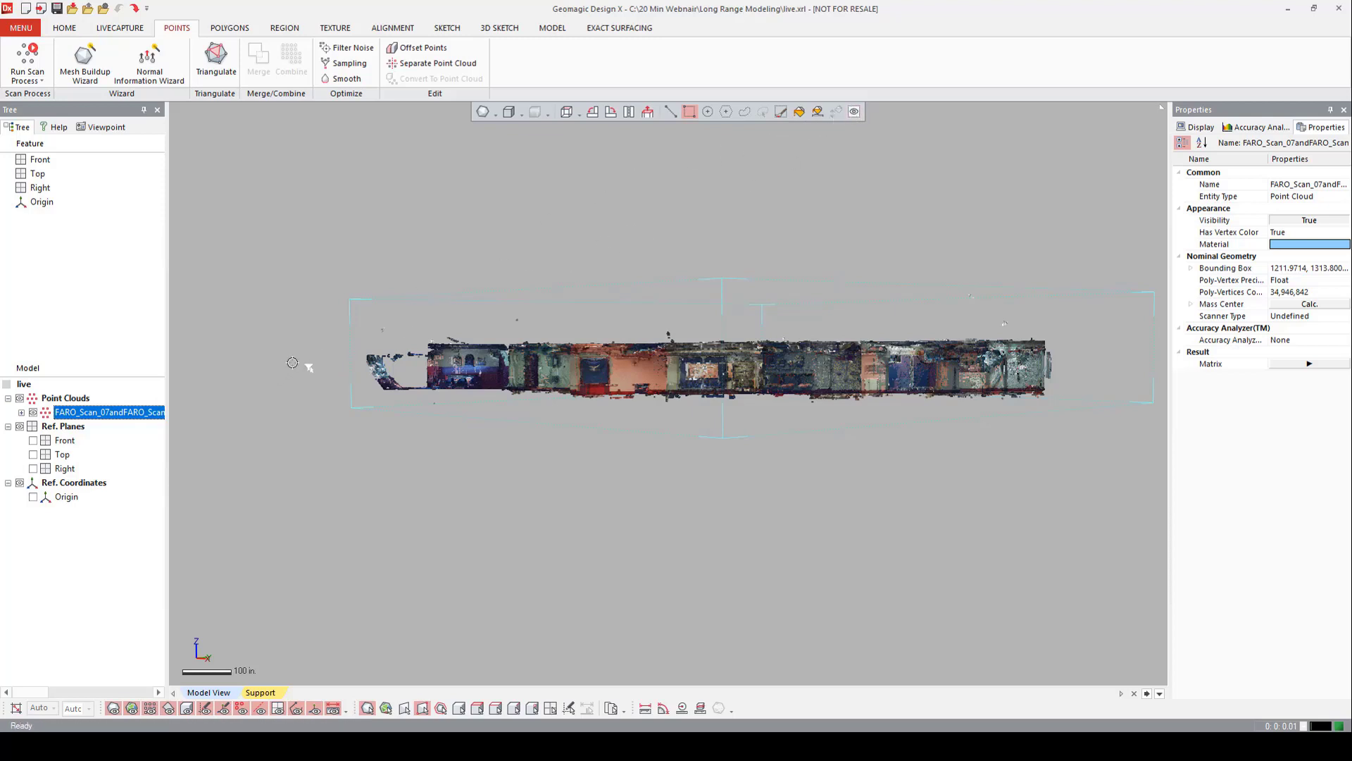
Set the view clip from a selection of the cloud's lower band, then zoom onto the deck.
{"action": "left_click_drag", "start_coordinate": [292, 362], "coordinate": [1122, 450]}
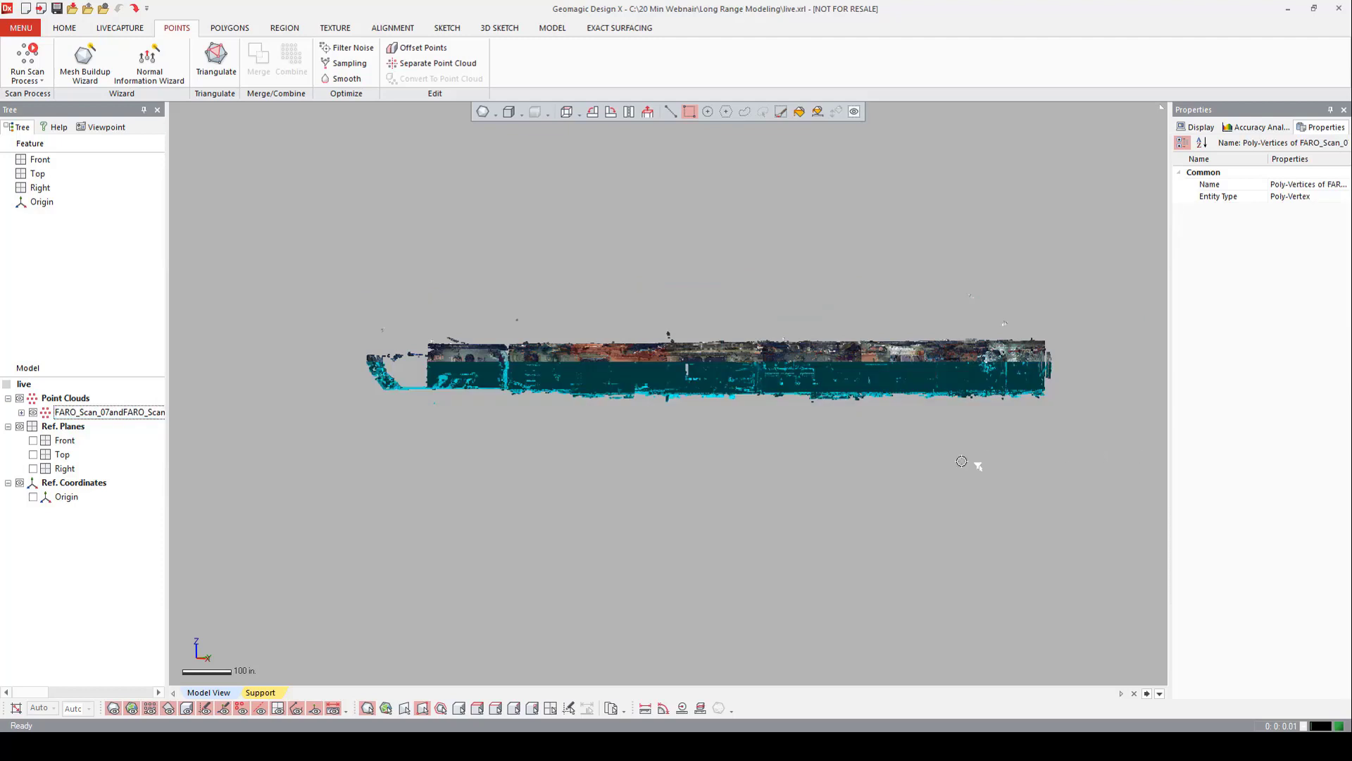
{"action": "right_click_drag", "start_coordinate": [966, 462], "coordinate": [757, 450], "text": "ctrl"}
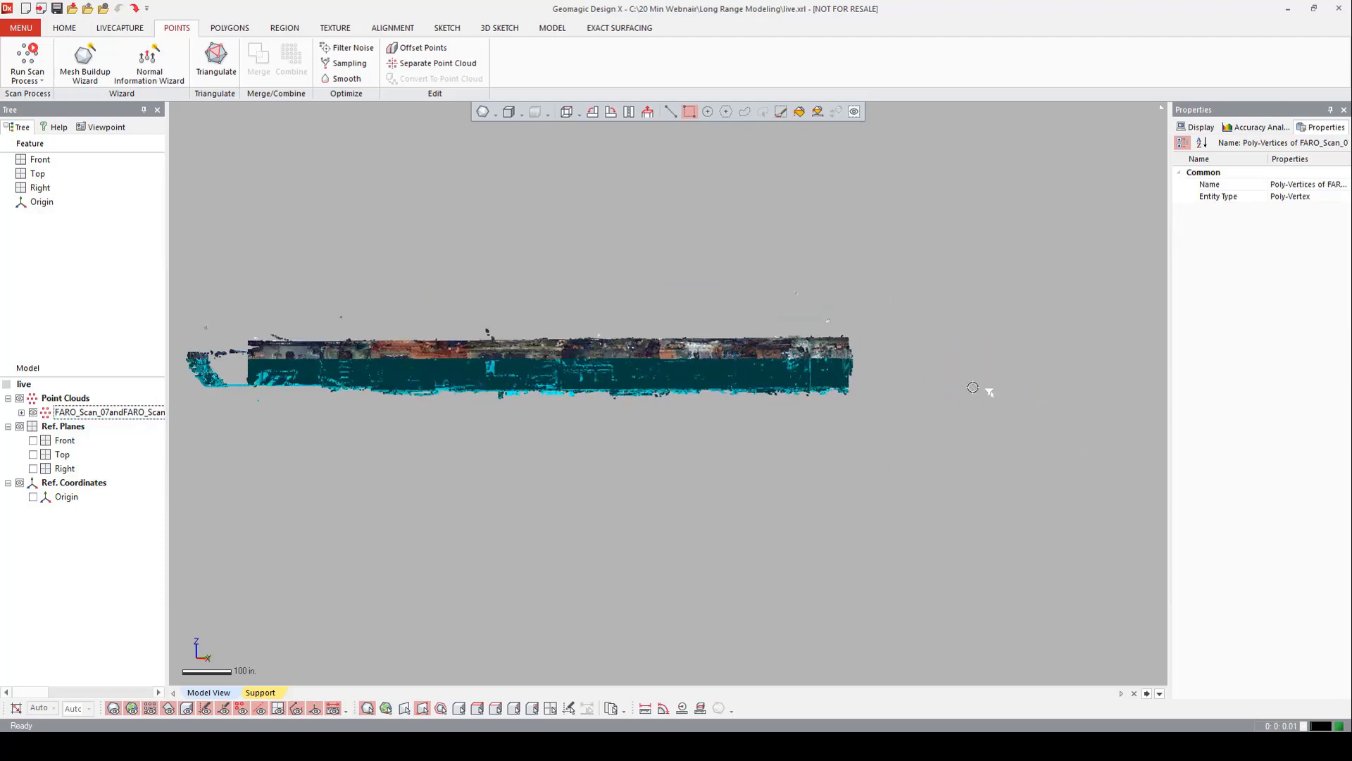
{"action": "right_click", "coordinate": [945, 380]}
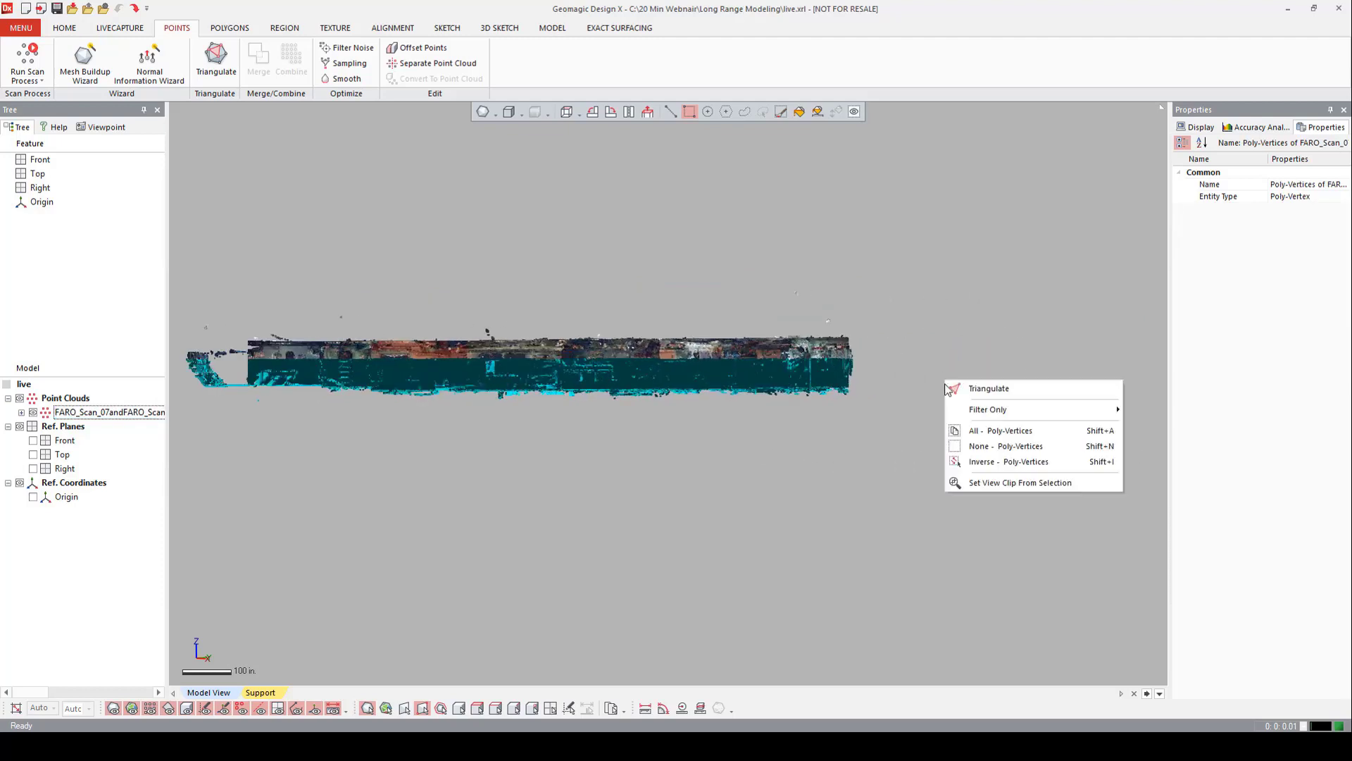
{"action": "left_click", "coordinate": [984, 483]}
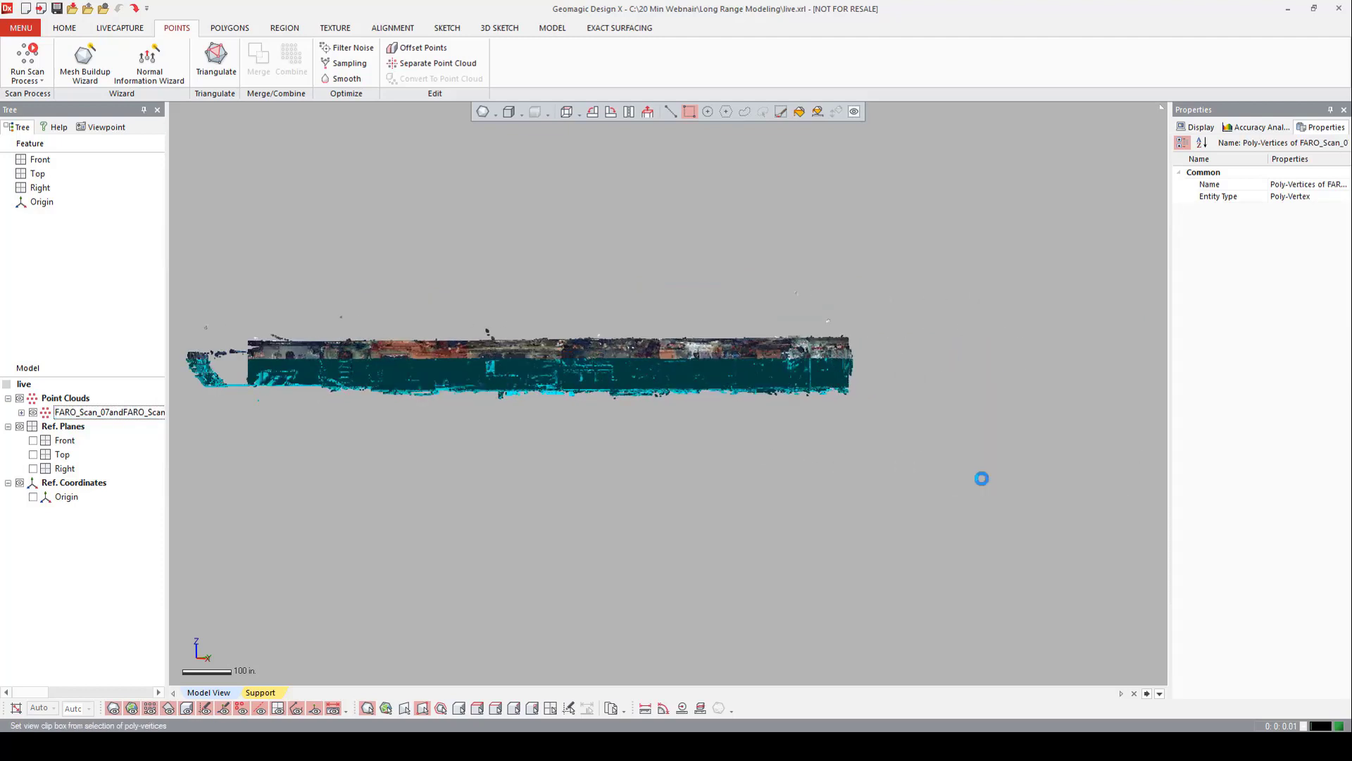
{"action": "right_click", "coordinate": [623, 471]}
{"action": "left_click", "coordinate": [687, 437]}
{"action": "right_click_drag", "start_coordinate": [685, 422], "coordinate": [599, 451]}
{"action": "scroll", "coordinate": [572, 342], "scroll_direction": "up", "scroll_amount": 3}
{"action": "scroll", "coordinate": [598, 451], "scroll_direction": "up", "scroll_amount": 2}
{"action": "right_click_drag", "start_coordinate": [549, 395], "coordinate": [526, 206]}
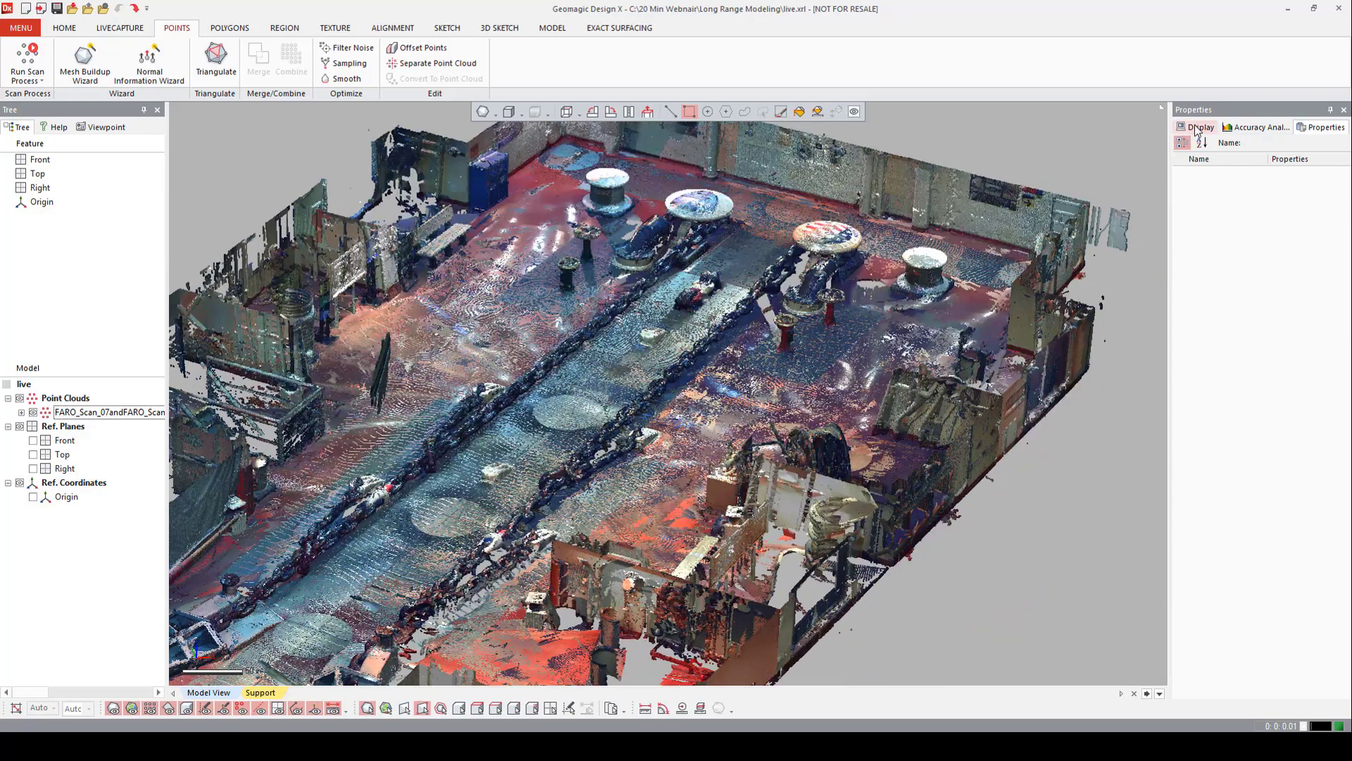
Turn off the Texture display option so the deck cloud loses its scan colours.
{"action": "left_click", "coordinate": [1197, 130]}
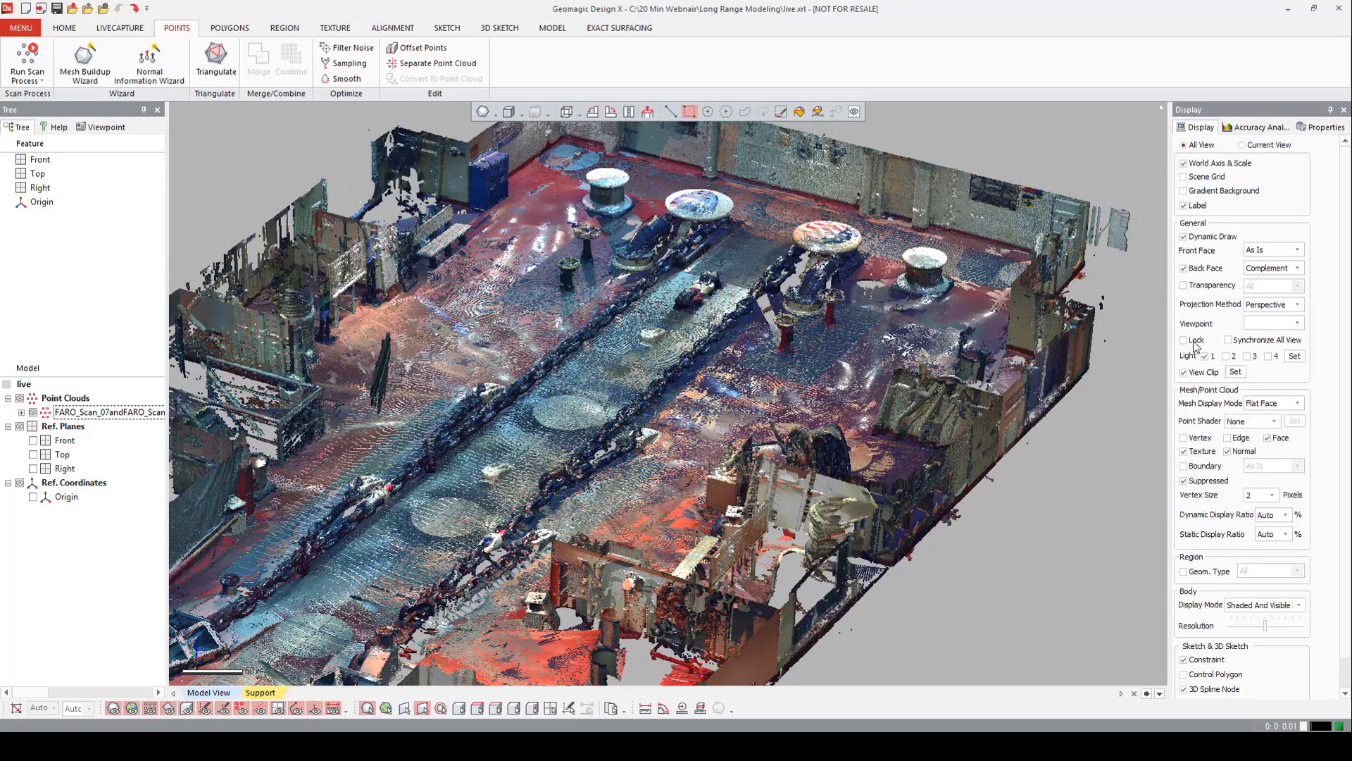
{"action": "left_click", "coordinate": [1187, 451]}
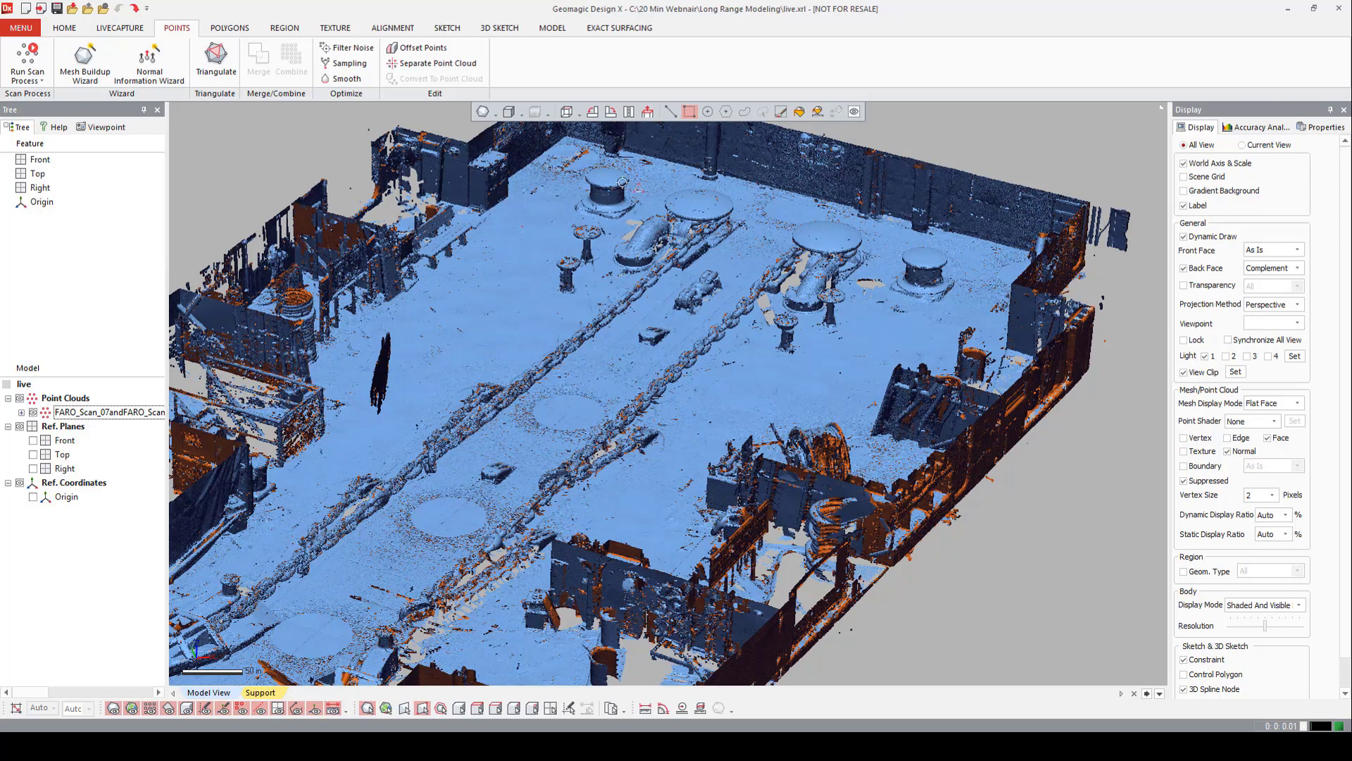
Start Add Plane on the MODEL tab with the Extract method and freehand brush selection.
{"action": "left_click", "coordinate": [553, 29]}
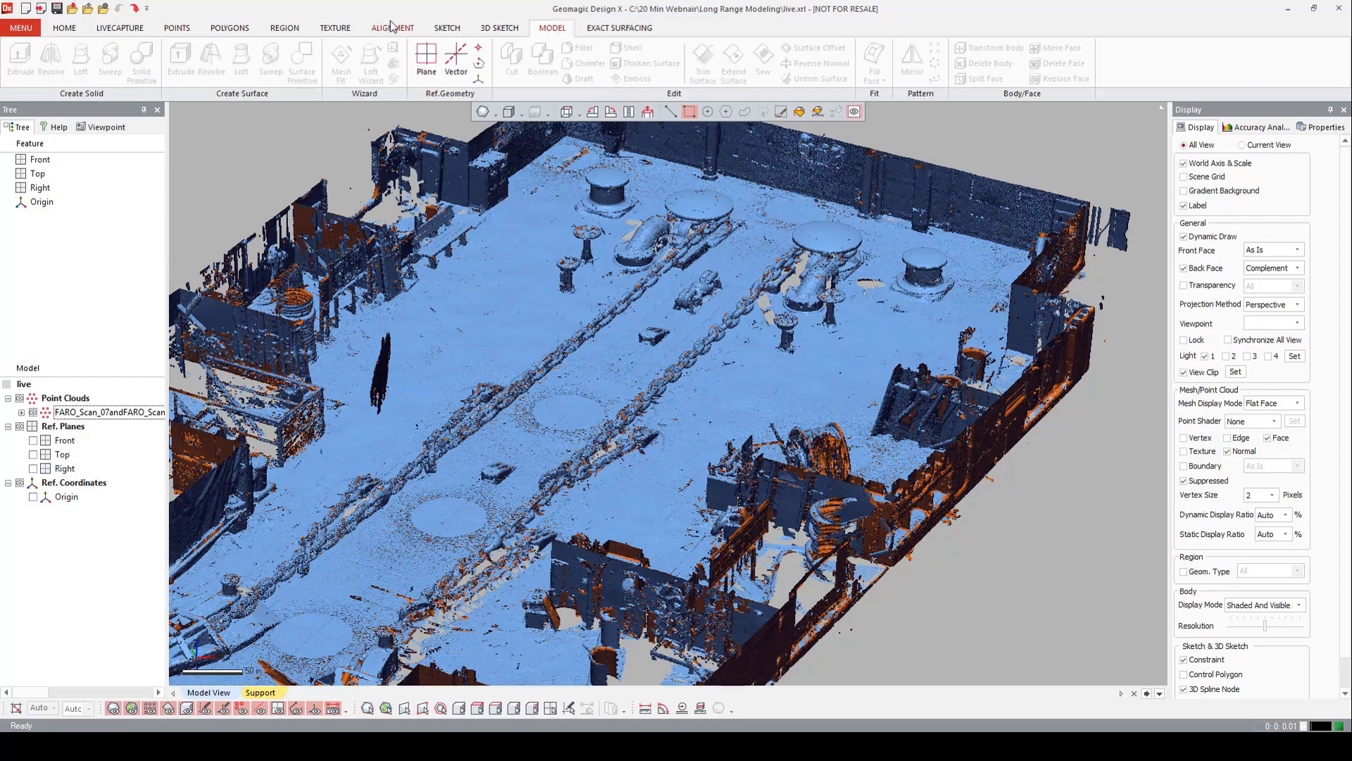
{"action": "left_click", "coordinate": [426, 59]}
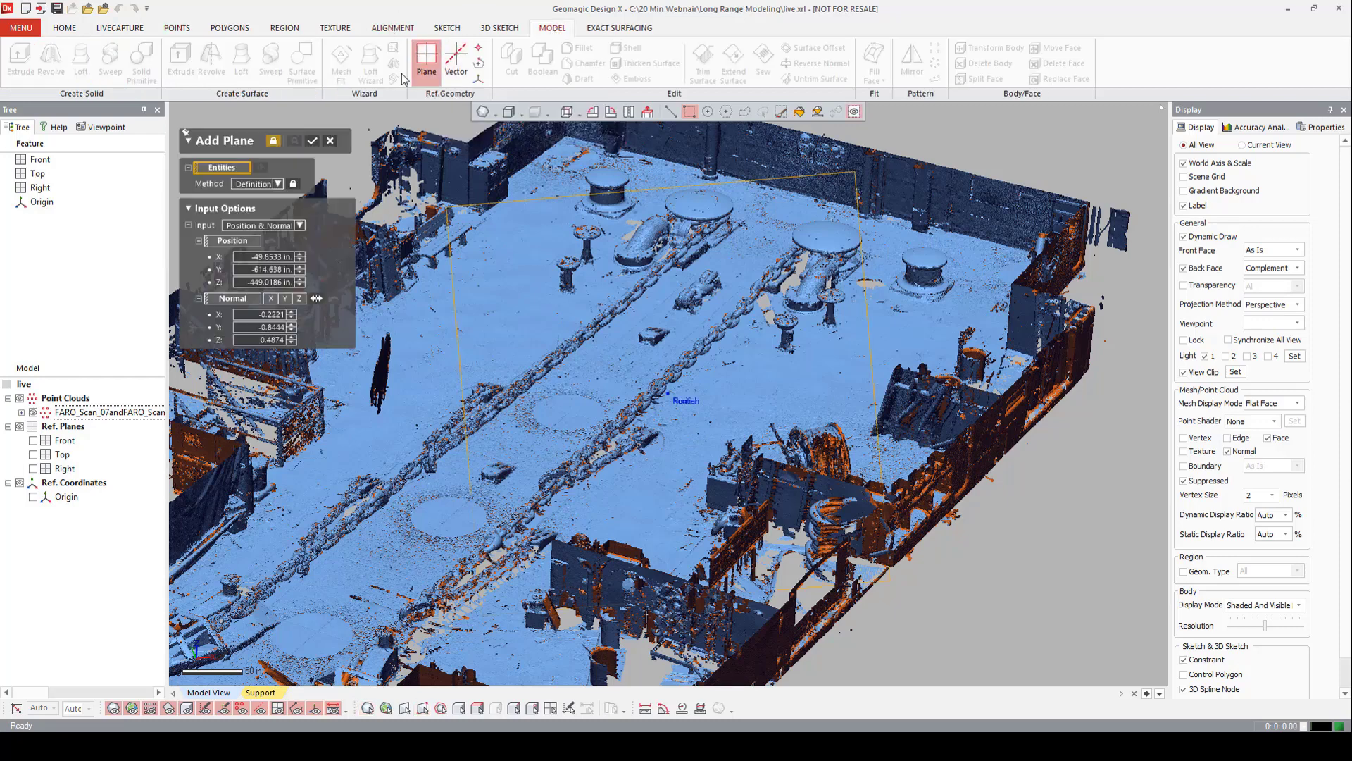
{"action": "left_click", "coordinate": [279, 184]}
{"action": "left_click", "coordinate": [266, 210]}
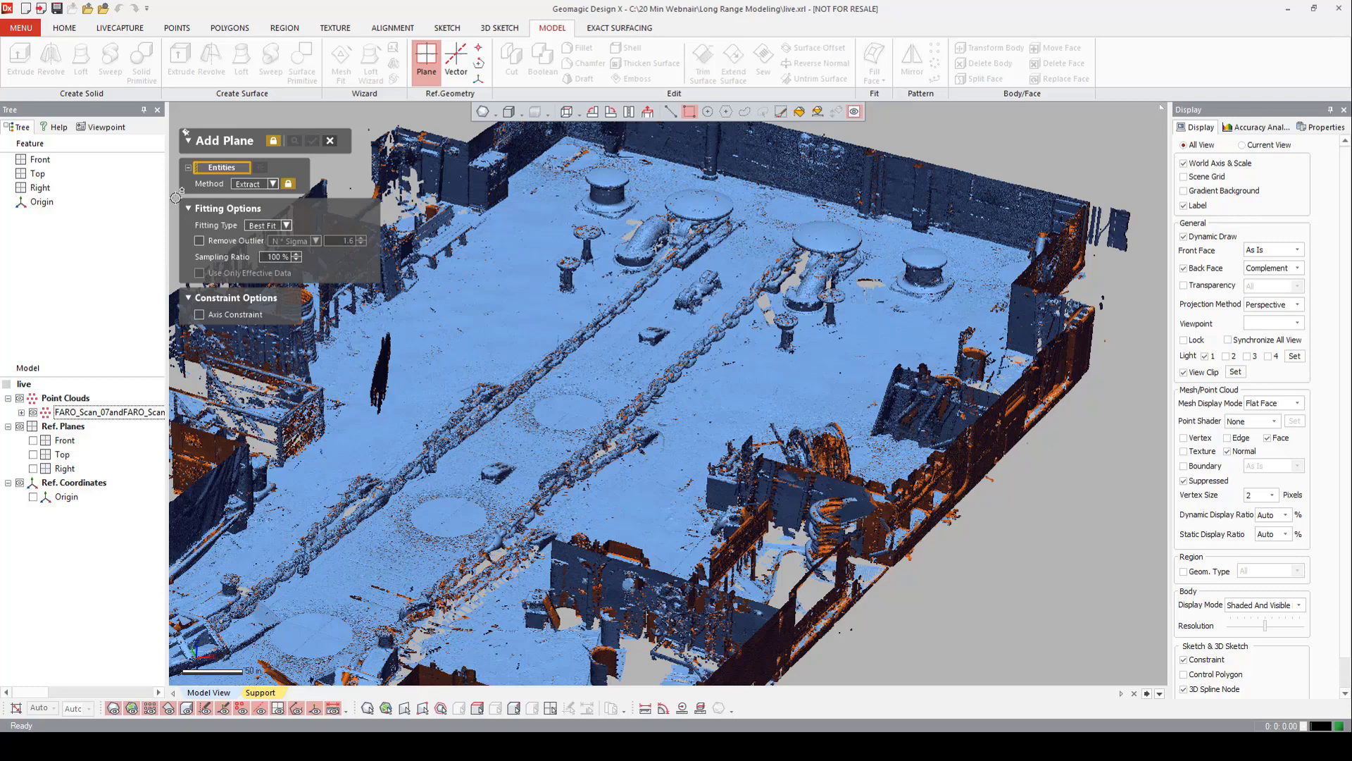
{"action": "left_click", "coordinate": [782, 113]}
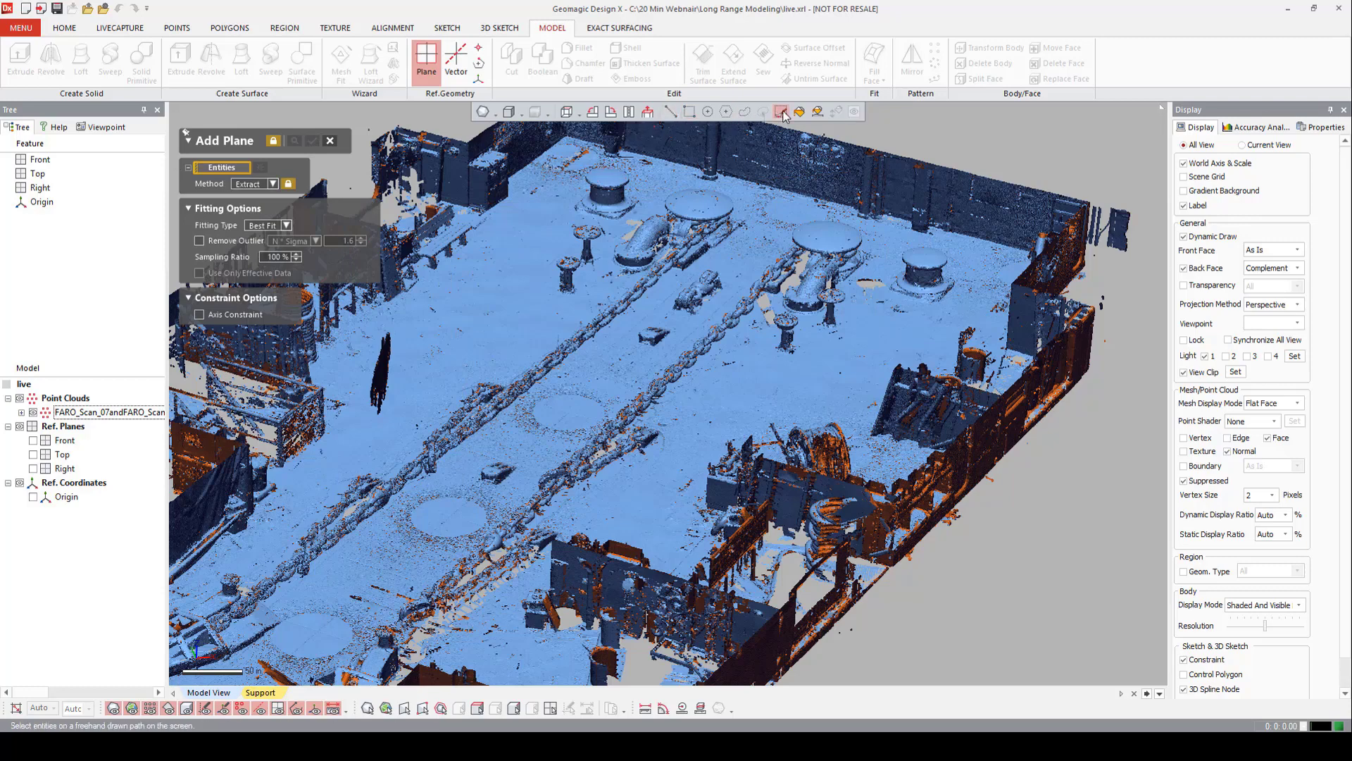
Paint about eight patches across the deck floor and preview the fitted floor plane.
{"action": "right_click_drag", "start_coordinate": [788, 440], "coordinate": [633, 395]}
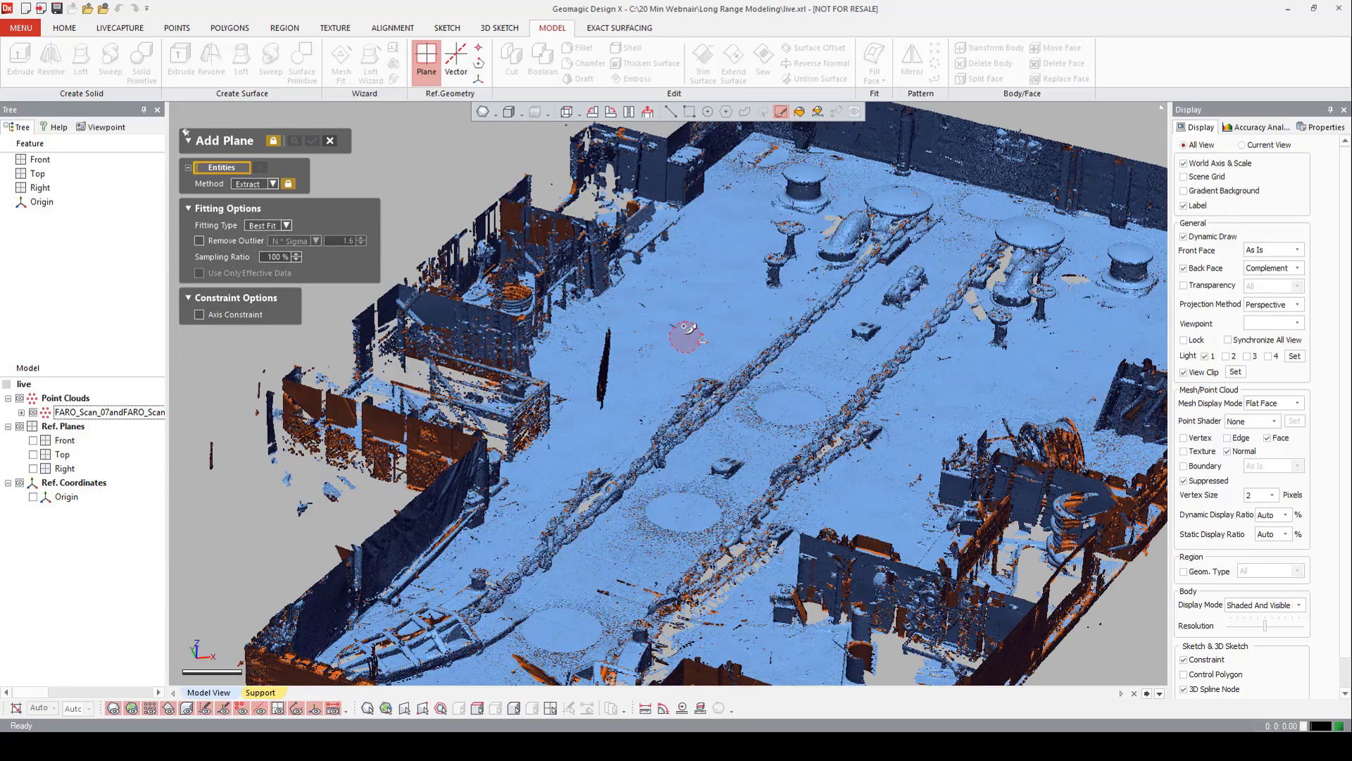
{"action": "left_click", "coordinate": [652, 317]}
{"action": "scroll", "coordinate": [787, 371], "scroll_direction": "up", "scroll_amount": 4}
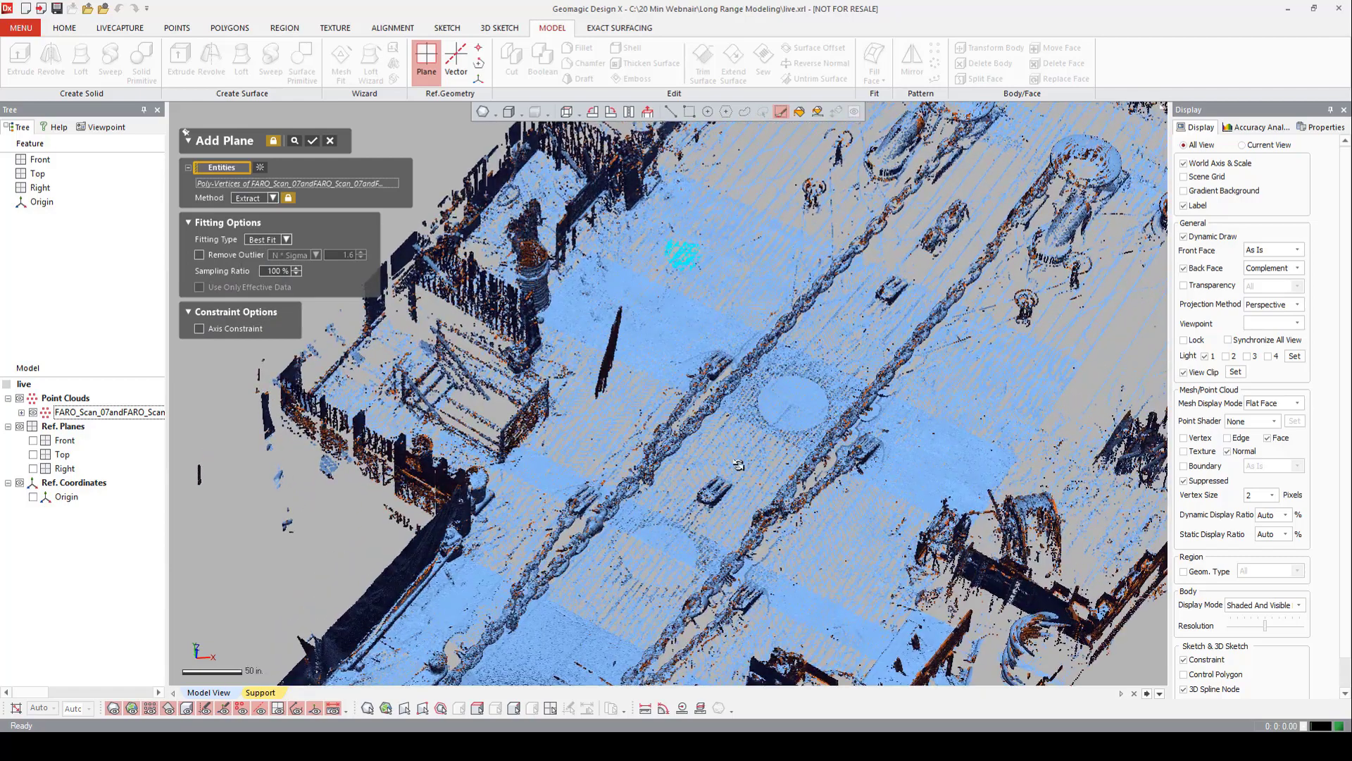
{"action": "left_click", "coordinate": [786, 403]}
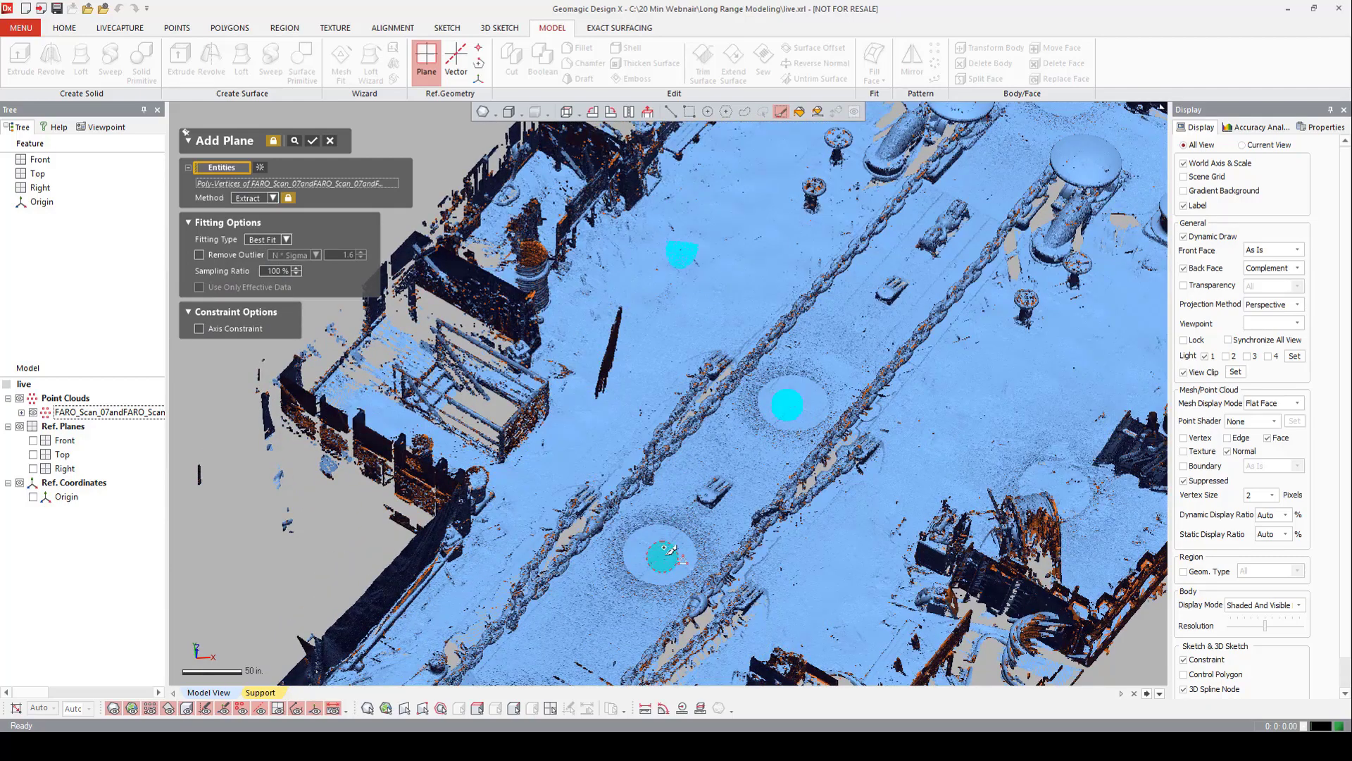
{"action": "right_click_drag", "start_coordinate": [874, 432], "coordinate": [664, 427], "text": "ctrl"}
{"action": "left_click", "coordinate": [767, 404]}
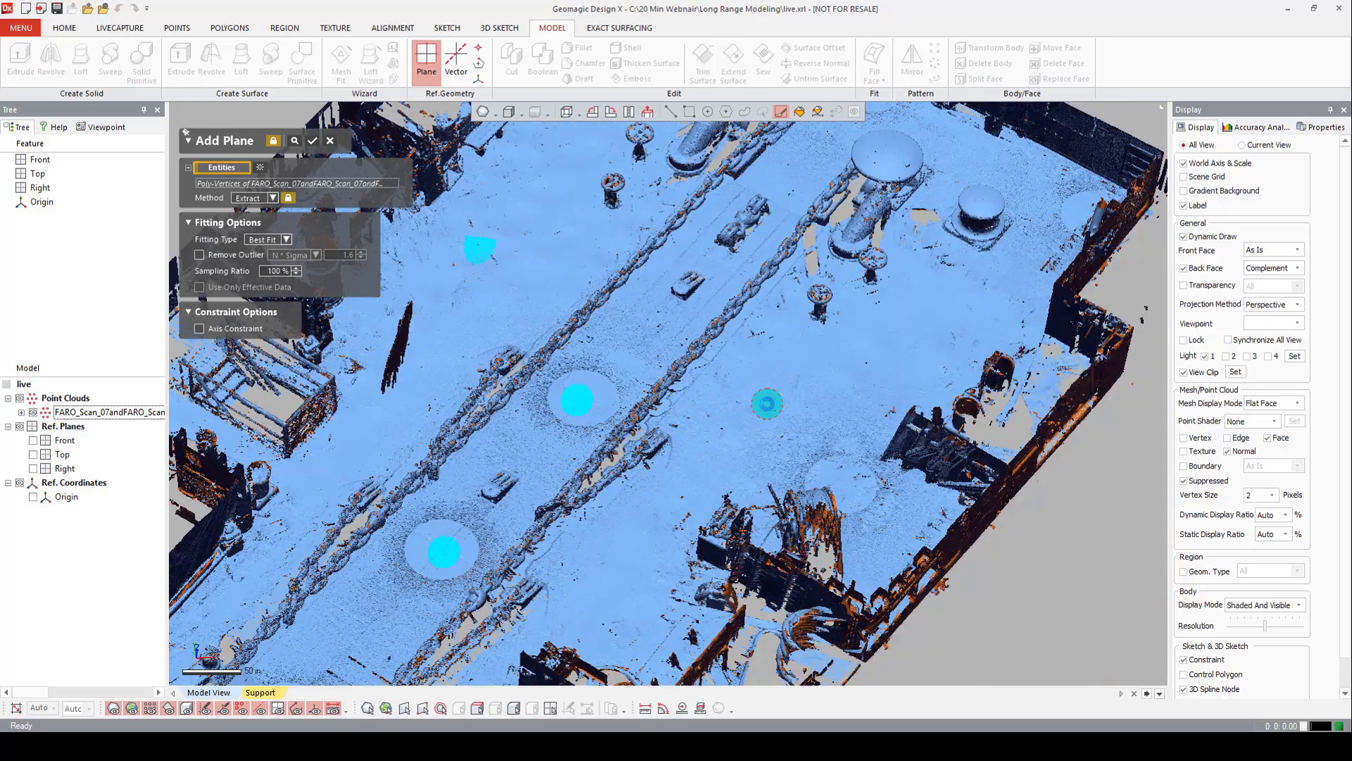
{"action": "left_click", "coordinate": [907, 324]}
{"action": "right_click_drag", "start_coordinate": [871, 323], "coordinate": [728, 476], "text": "ctrl"}
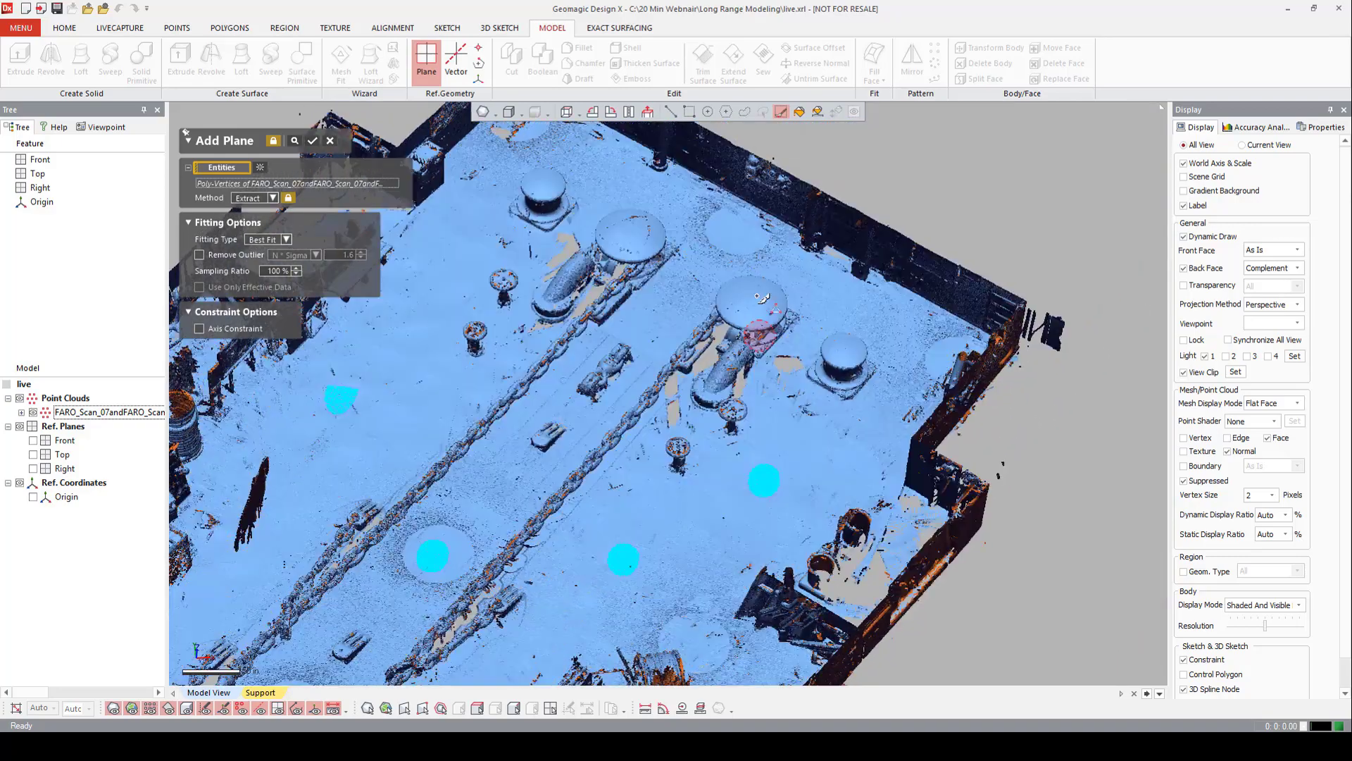
{"action": "scroll", "coordinate": [658, 187], "scroll_direction": "up", "scroll_amount": 3}
{"action": "right_click_drag", "start_coordinate": [676, 194], "coordinate": [621, 370], "text": "ctrl"}
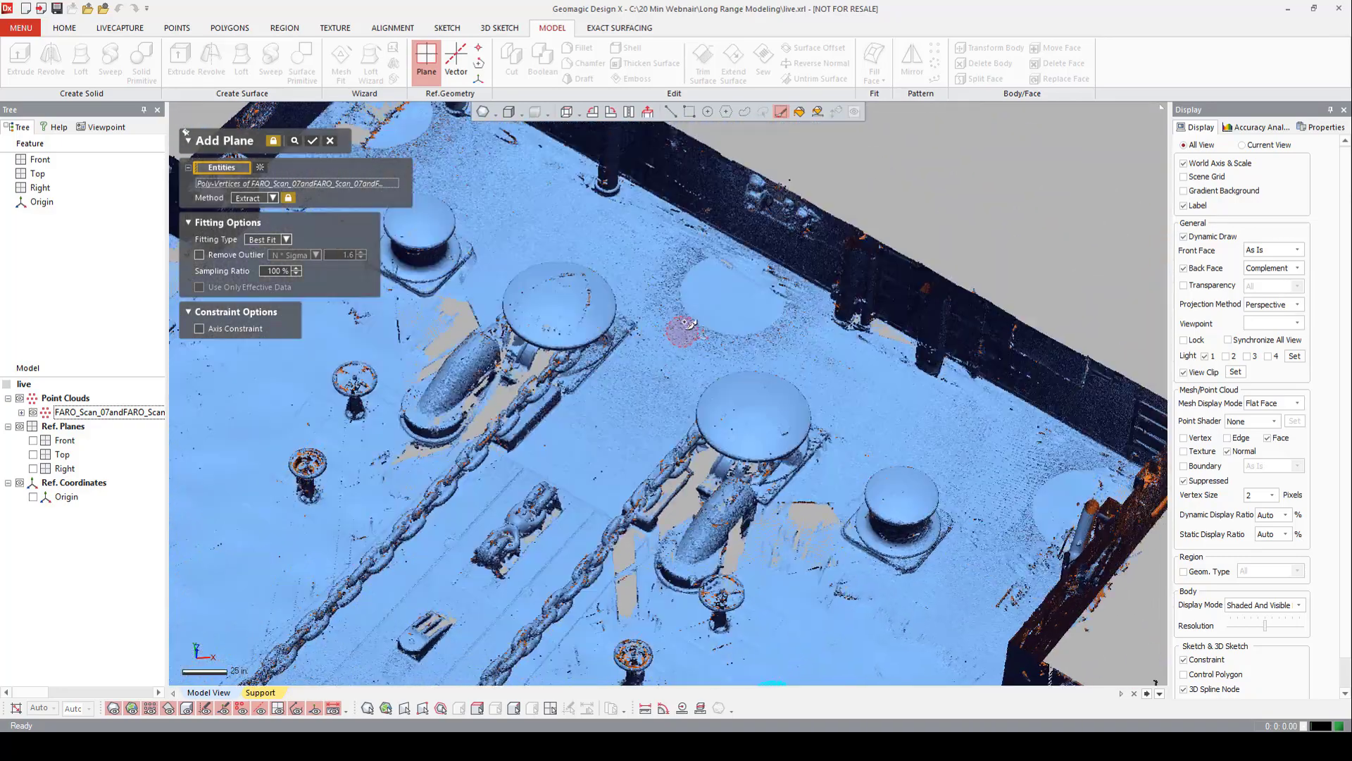
{"action": "left_click", "coordinate": [724, 293]}
{"action": "right_click_drag", "start_coordinate": [588, 200], "coordinate": [714, 322]}
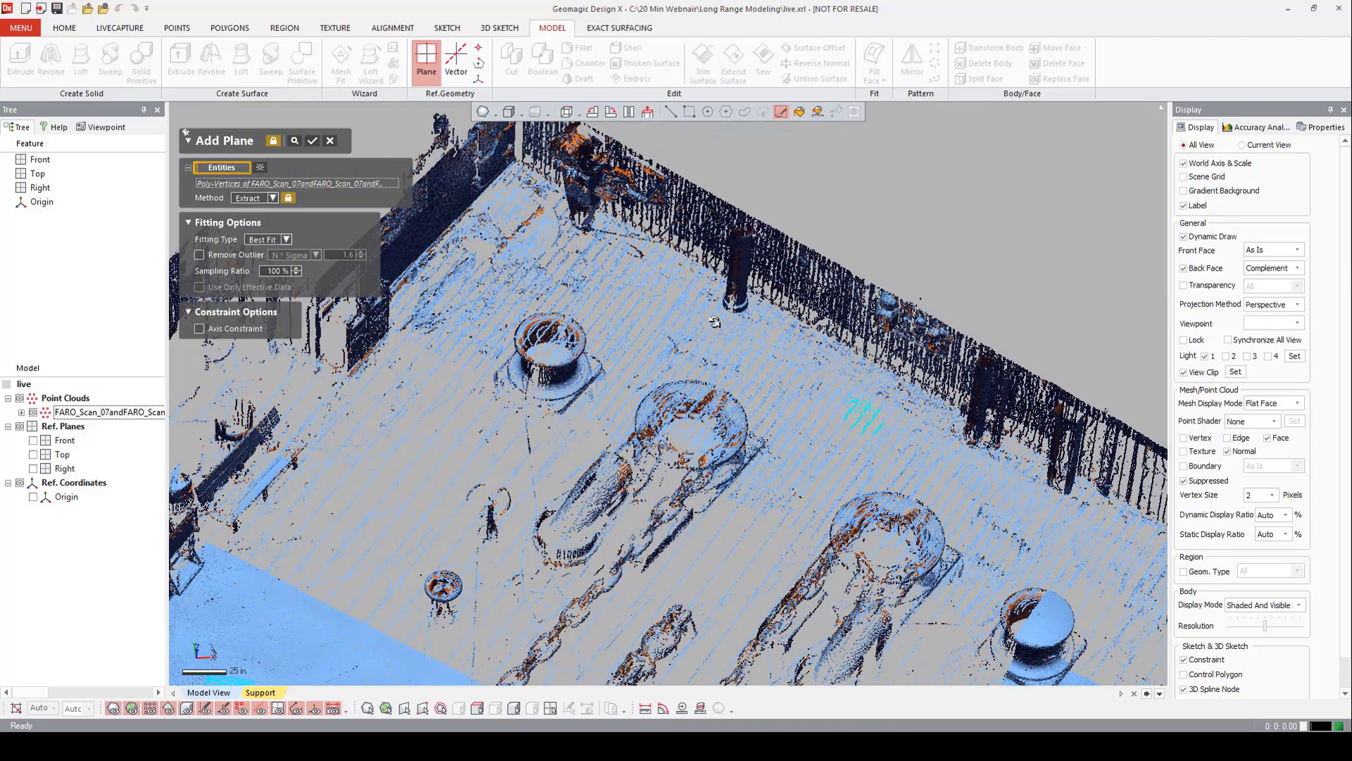
{"action": "left_click", "coordinate": [610, 293]}
{"action": "right_click_drag", "start_coordinate": [725, 383], "coordinate": [546, 294]}
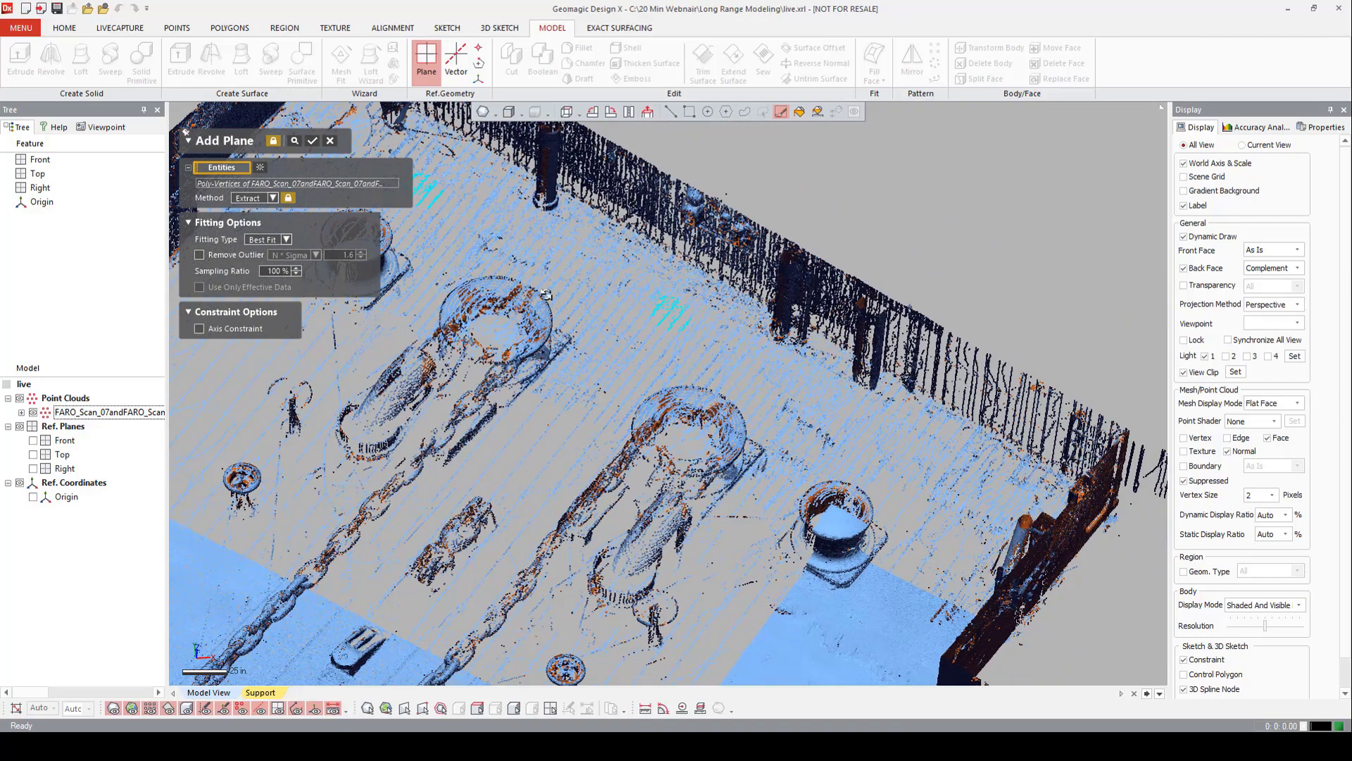
{"action": "left_click", "coordinate": [945, 481]}
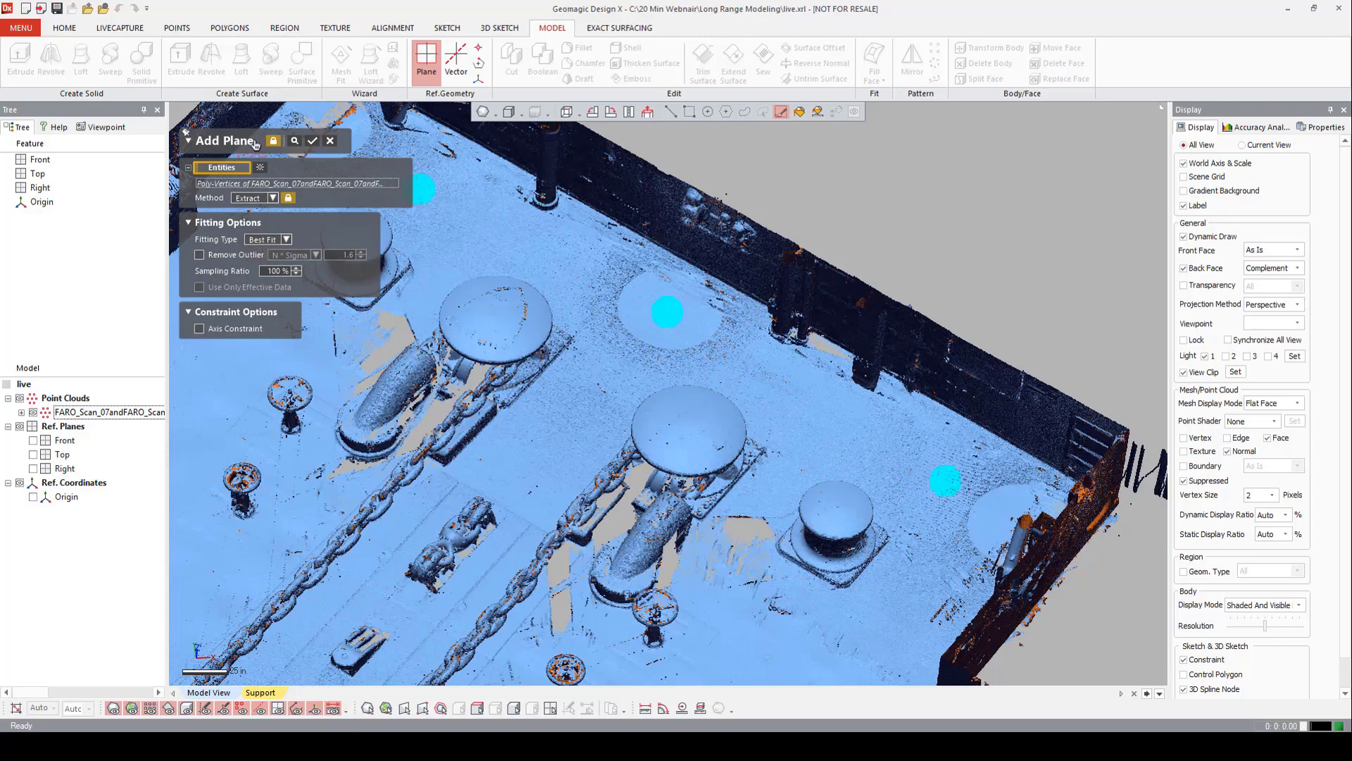
{"action": "left_click", "coordinate": [295, 141]}
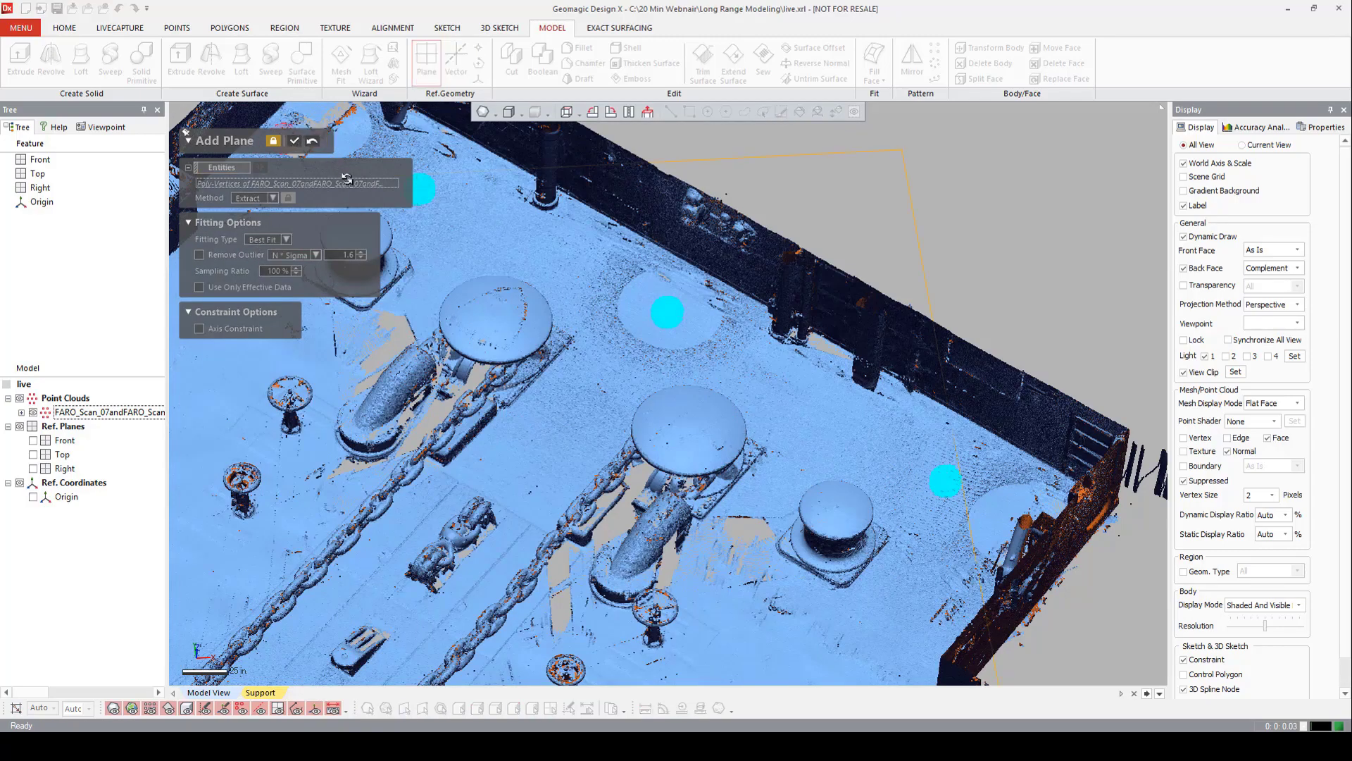
{"action": "scroll", "coordinate": [765, 441], "scroll_direction": "down", "scroll_amount": 5}
{"action": "right_click_drag", "start_coordinate": [726, 542], "coordinate": [389, 154]}
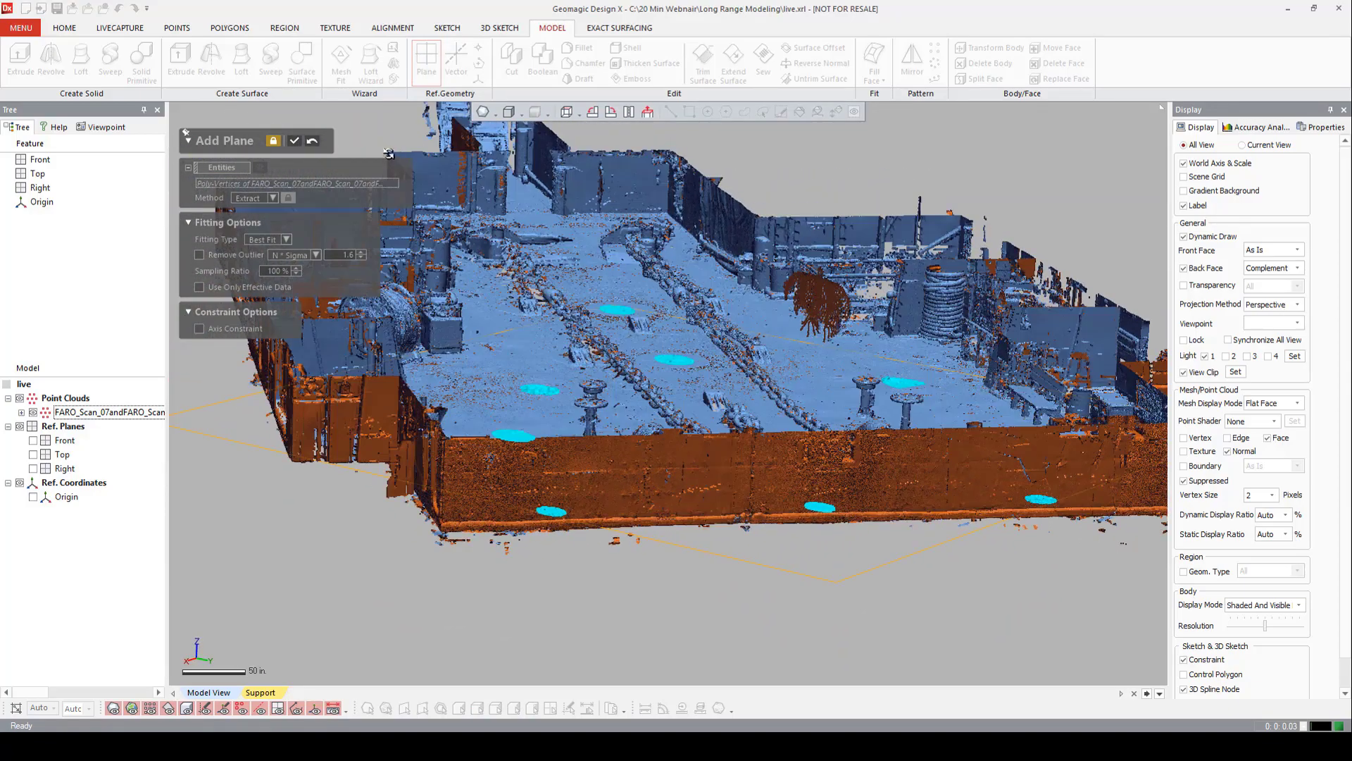
Confirm the floor plane, then fit Plane2 through three patches on the wall behind the bollards.
{"action": "left_click", "coordinate": [295, 143]}
{"action": "right_click_drag", "start_coordinate": [524, 322], "coordinate": [353, 433]}
{"action": "scroll", "coordinate": [381, 316], "scroll_direction": "up", "scroll_amount": 2}
{"action": "scroll", "coordinate": [496, 424], "scroll_direction": "up", "scroll_amount": 5}
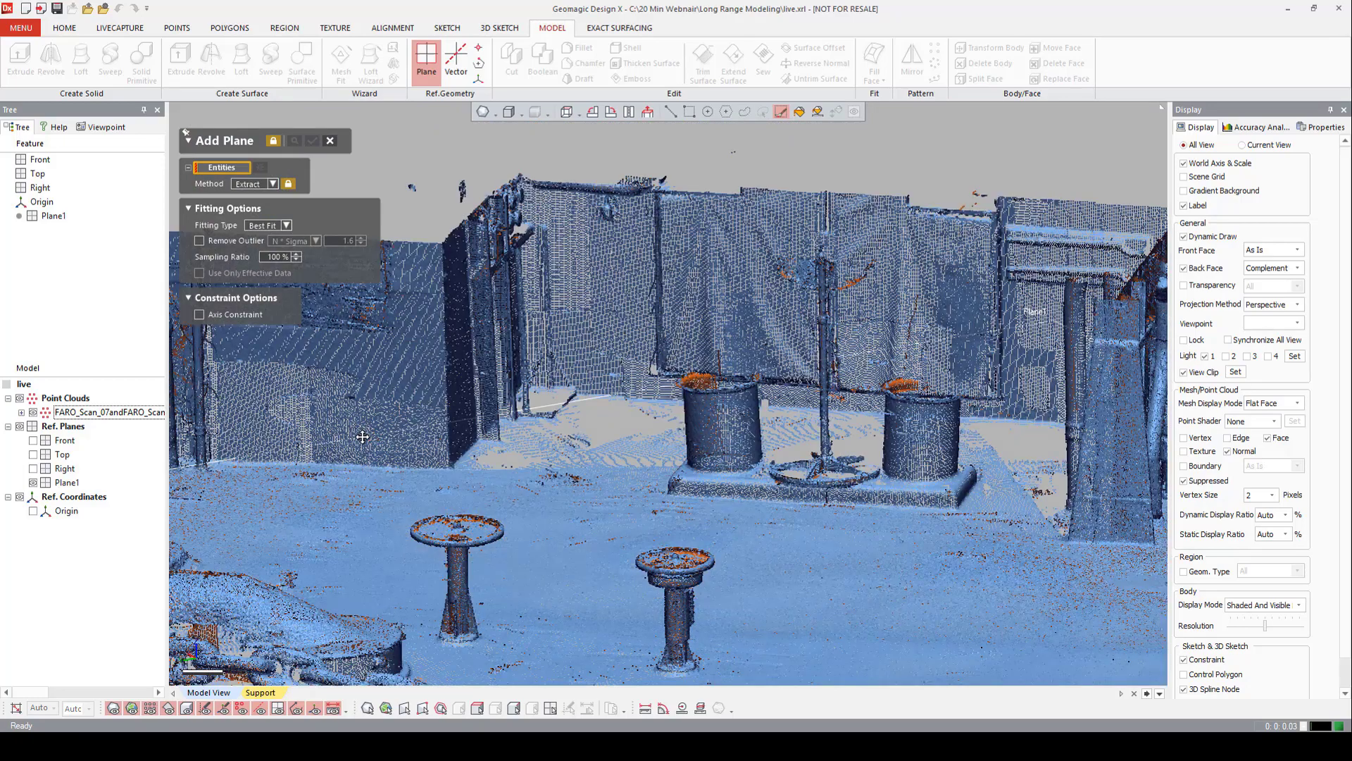
{"action": "right_click_drag", "start_coordinate": [325, 366], "coordinate": [603, 384], "text": "ctrl"}
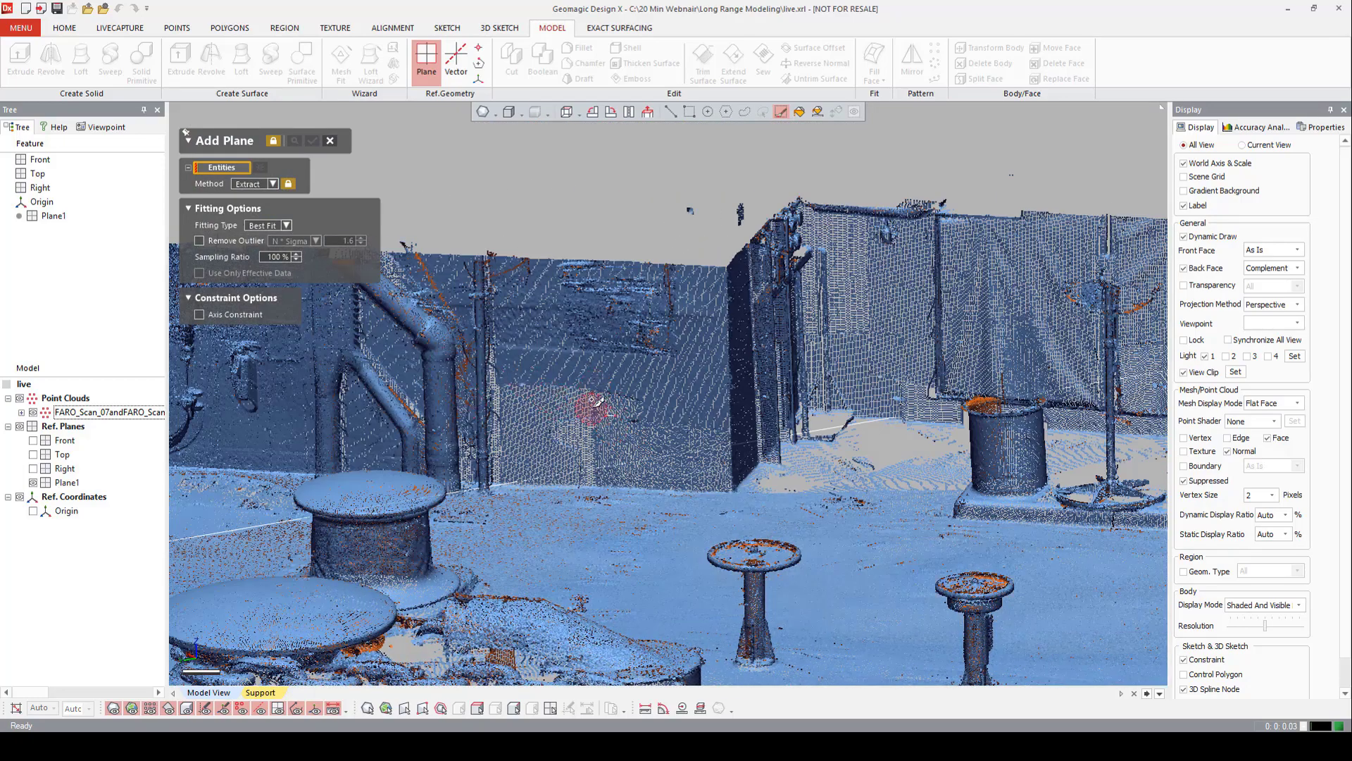
{"action": "left_click", "coordinate": [543, 385]}
{"action": "left_click", "coordinate": [686, 387]}
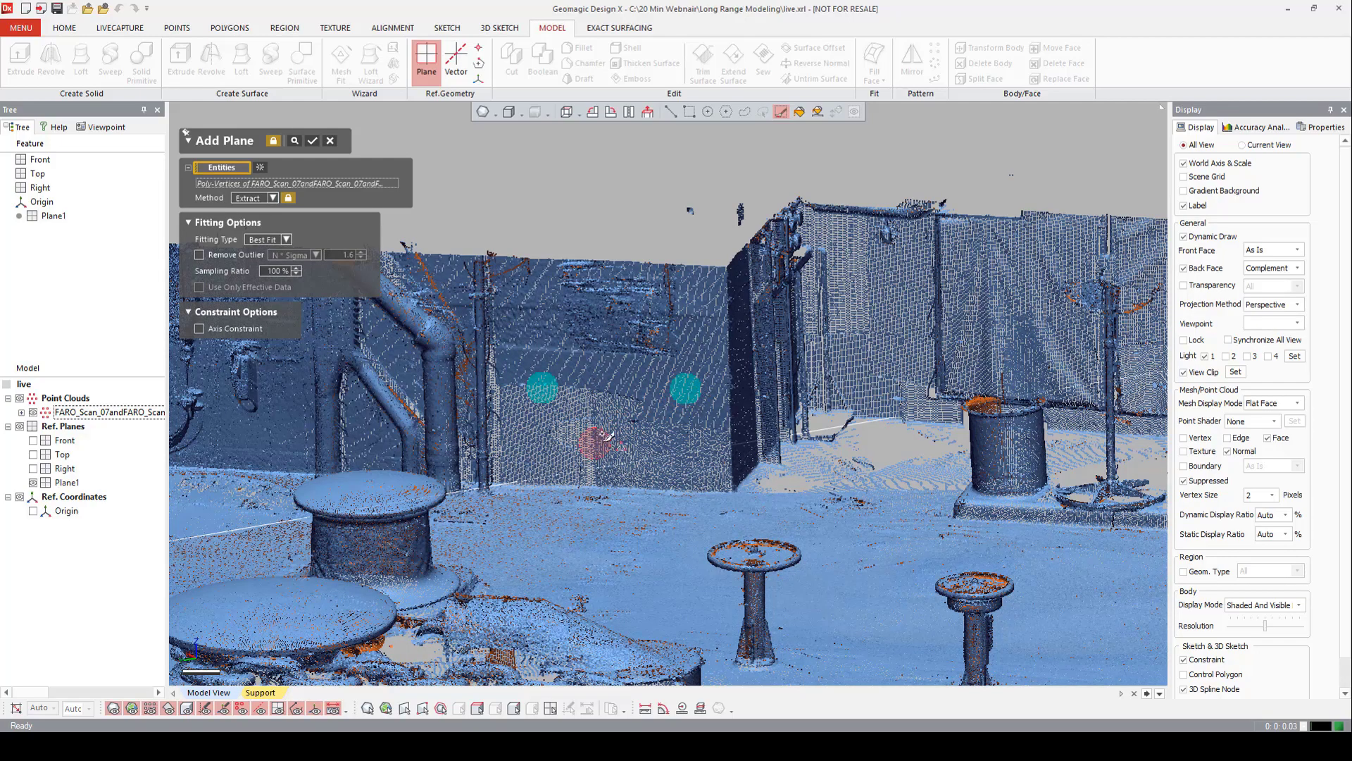
{"action": "left_click", "coordinate": [605, 436]}
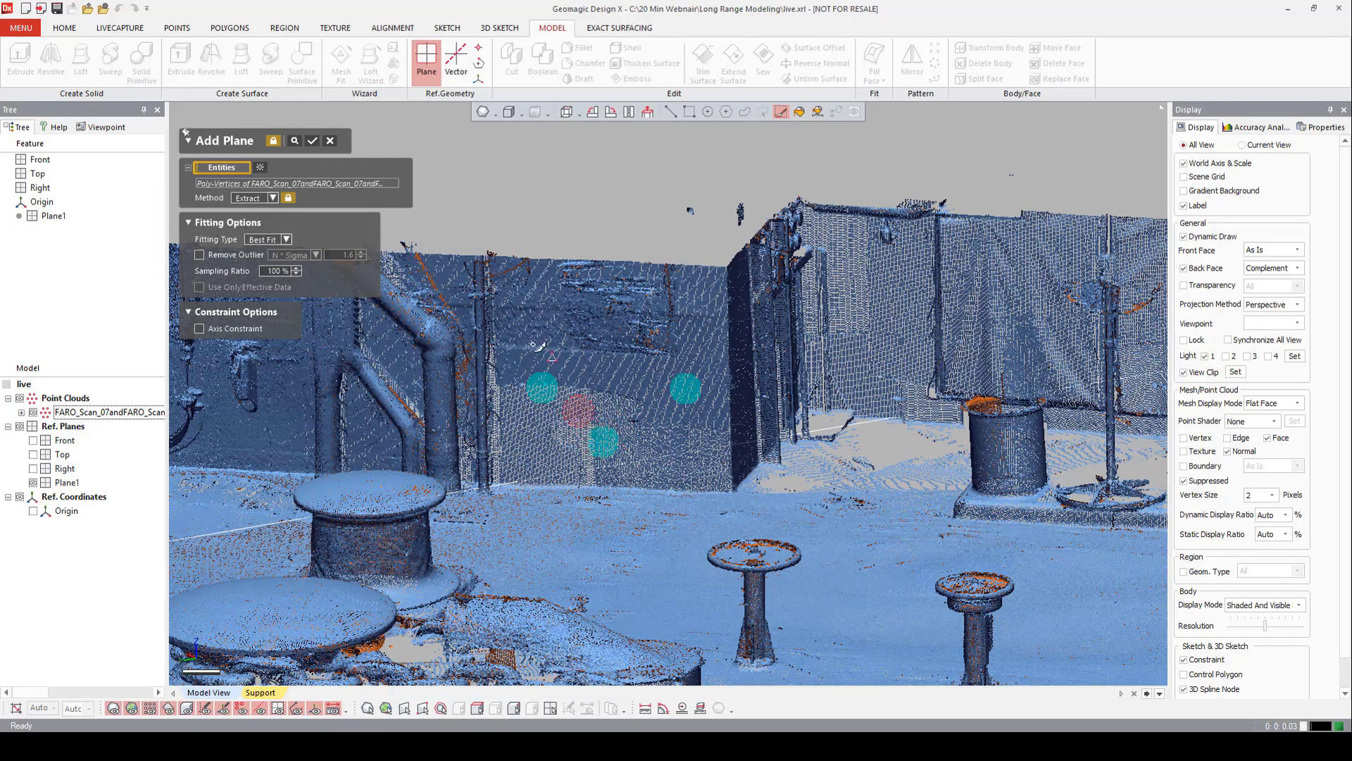
{"action": "left_click", "coordinate": [293, 143]}
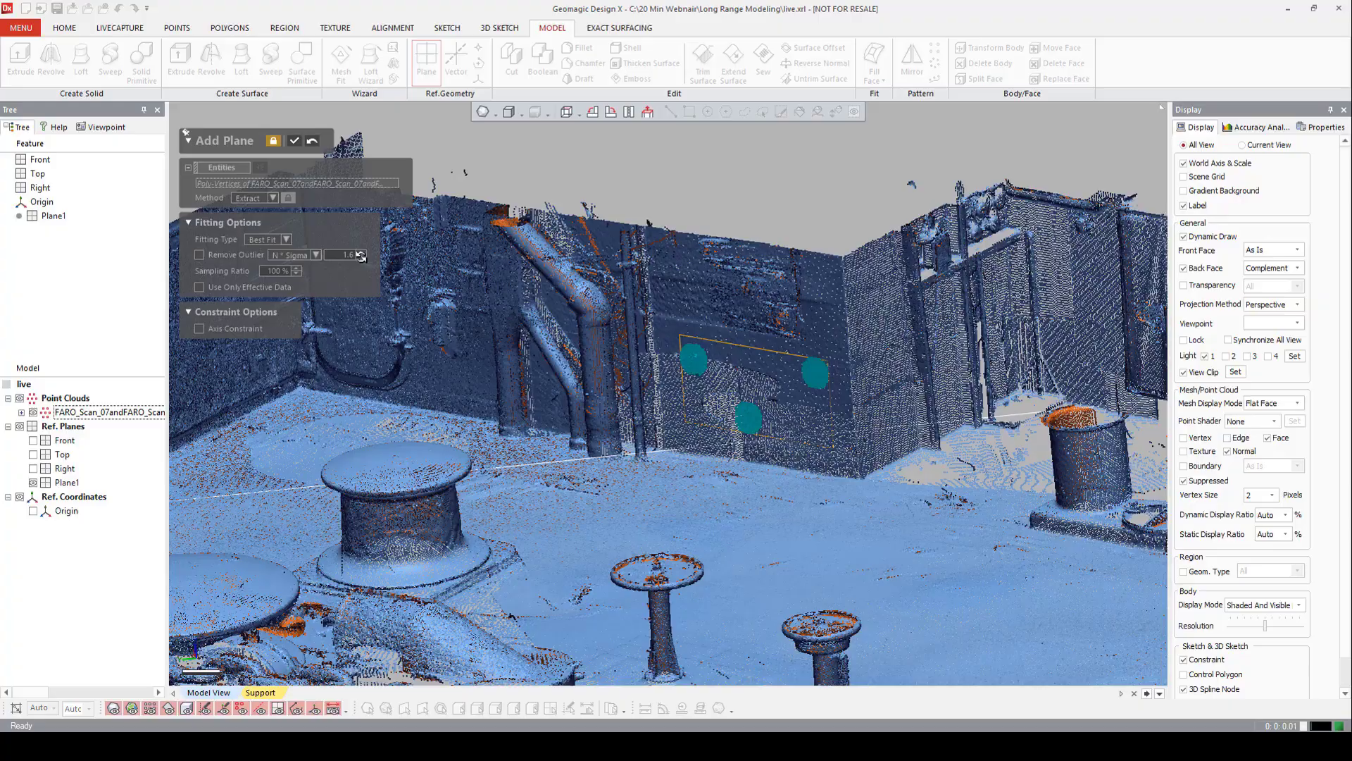
{"action": "left_click", "coordinate": [295, 141]}
Pick four patches on the left wall and preview their best-fit plane.
{"action": "right_click_drag", "start_coordinate": [571, 290], "coordinate": [195, 412]}
{"action": "right_click_drag", "start_coordinate": [545, 497], "coordinate": [315, 258]}
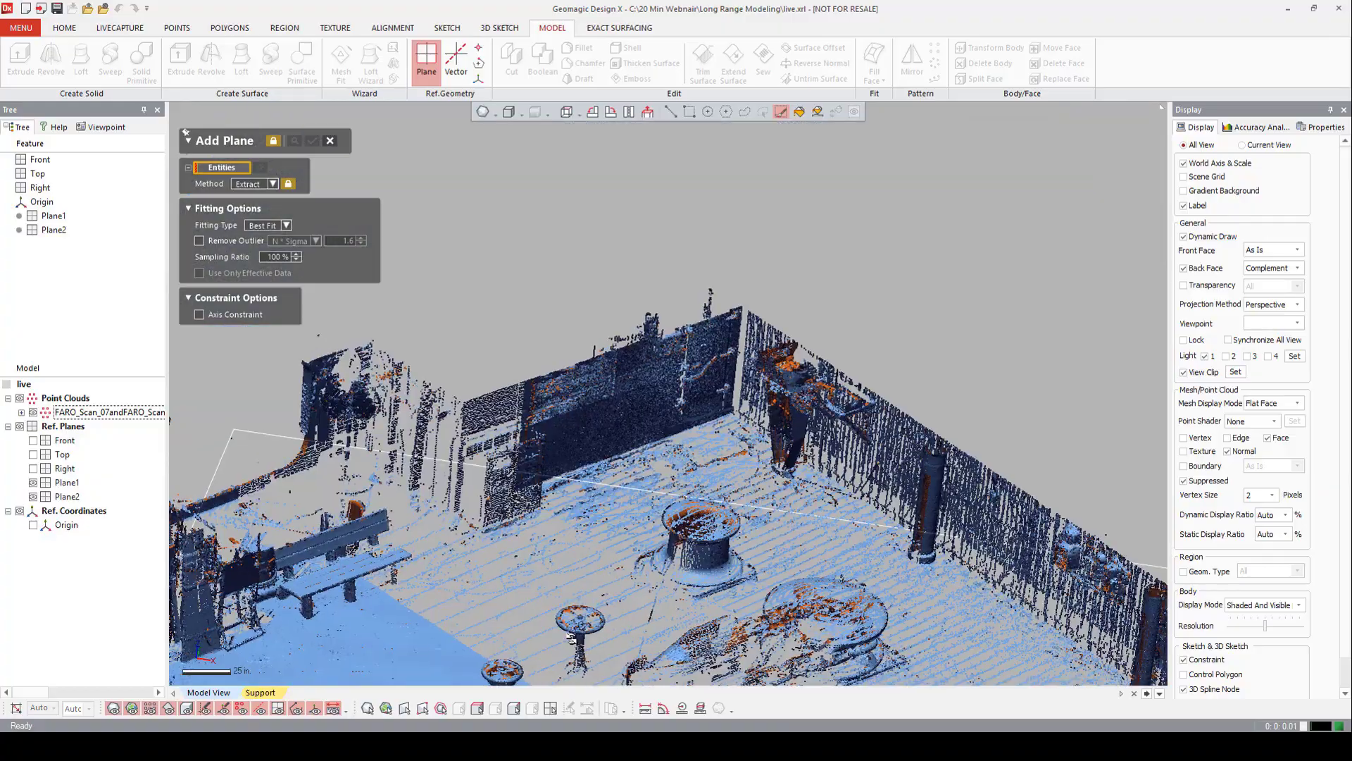
{"action": "scroll", "coordinate": [567, 450], "scroll_direction": "up", "scroll_amount": 3}
{"action": "right_click_drag", "start_coordinate": [541, 482], "coordinate": [471, 442]}
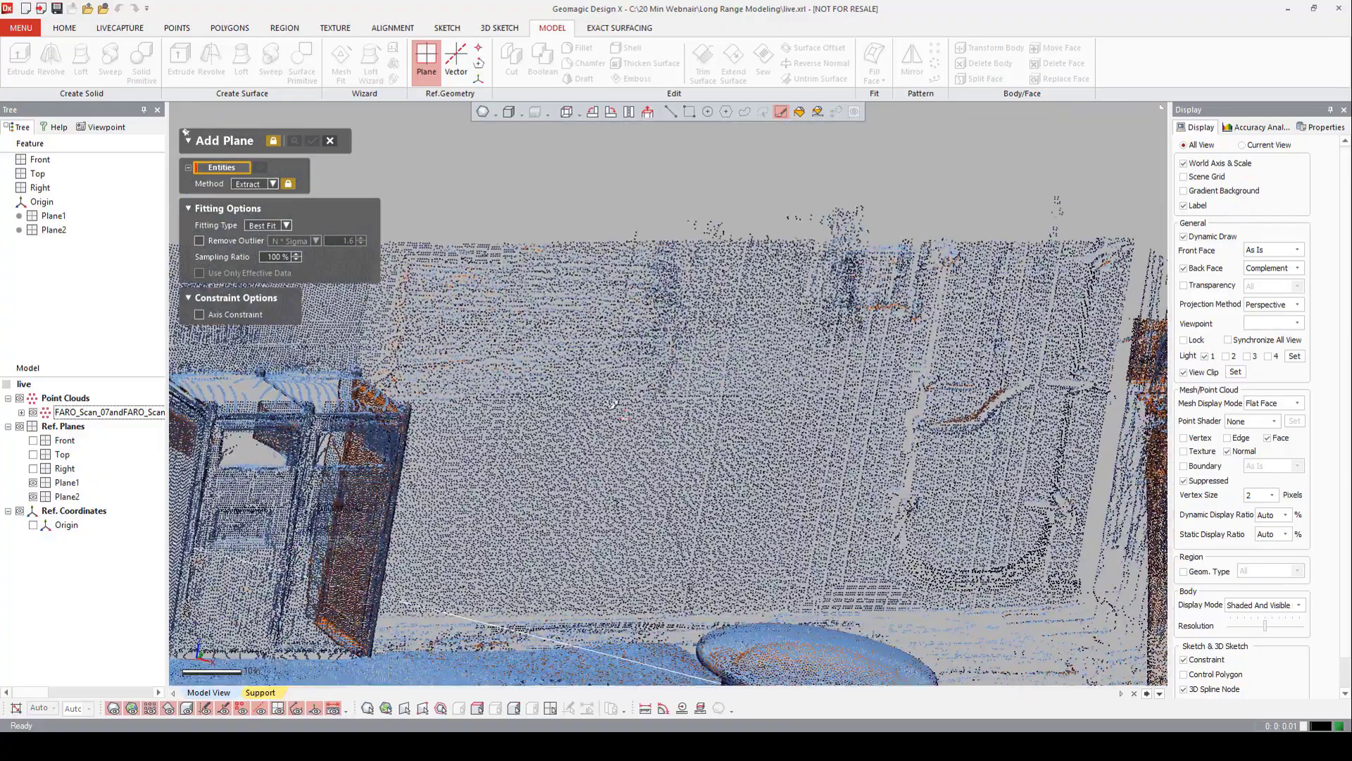
{"action": "left_click", "coordinate": [480, 436]}
{"action": "left_click", "coordinate": [521, 543]}
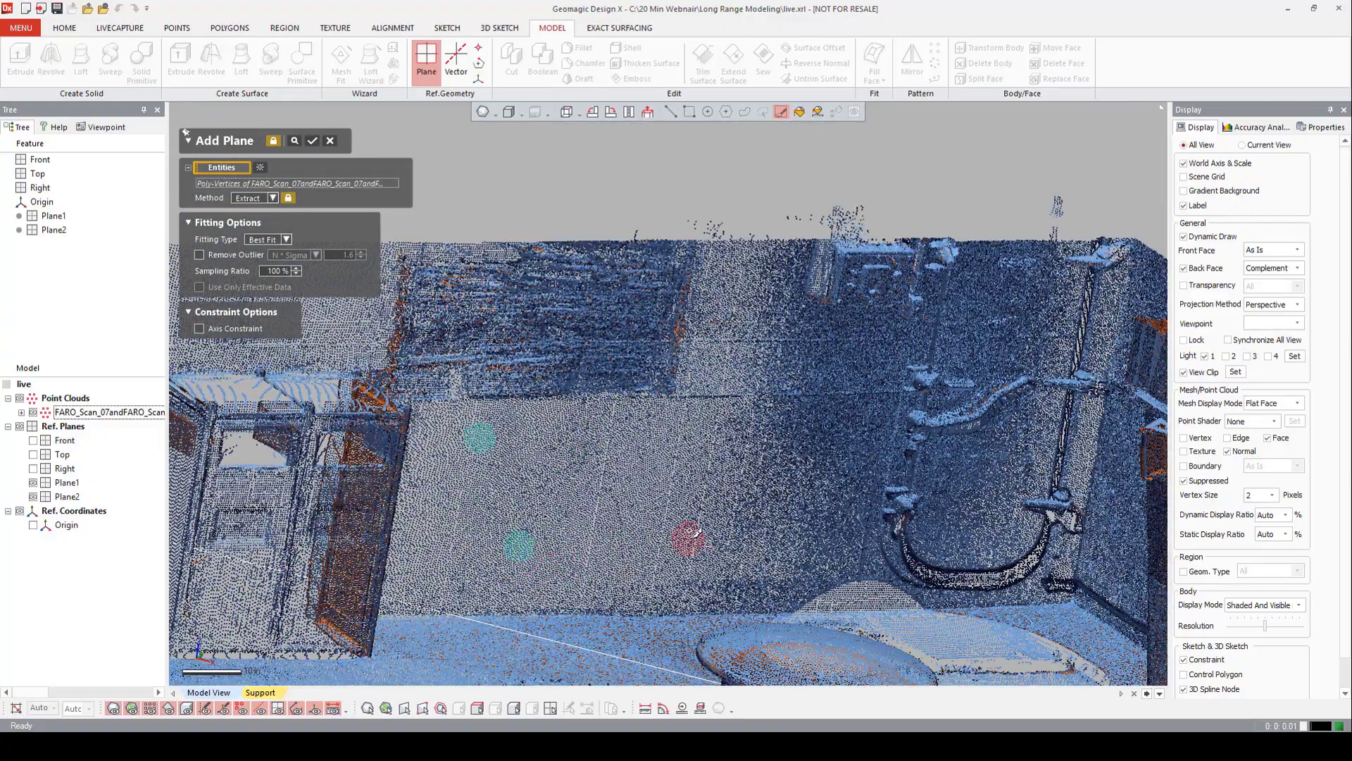
{"action": "left_click", "coordinate": [647, 461]}
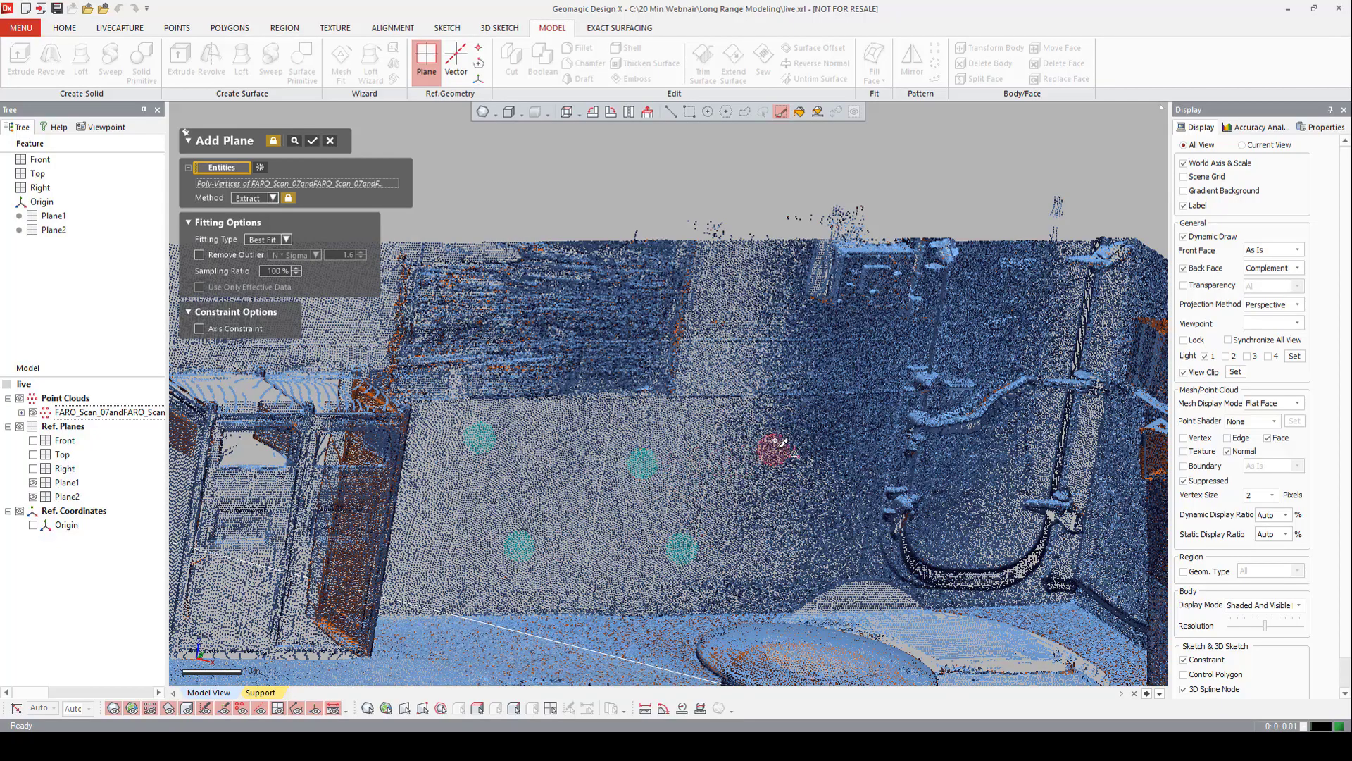
{"action": "left_click", "coordinate": [774, 447]}
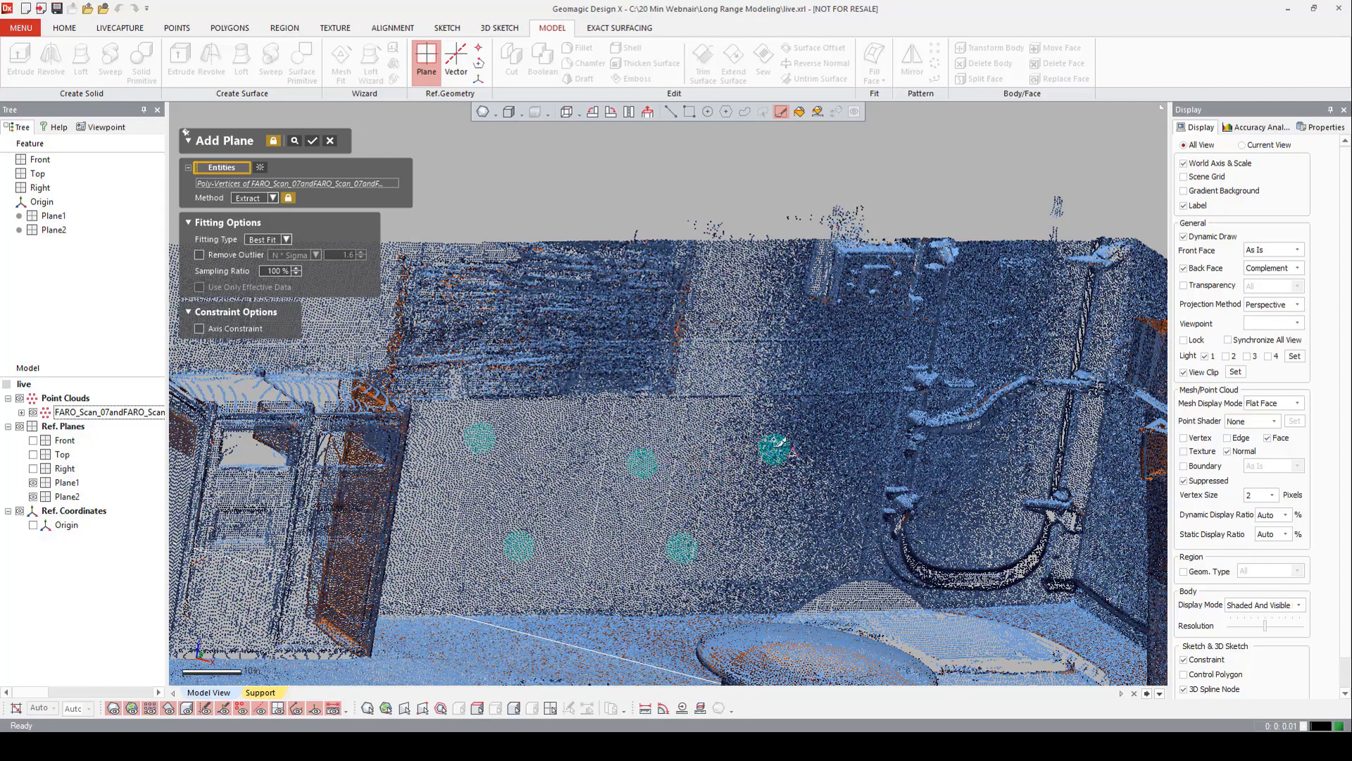
{"action": "left_click", "coordinate": [297, 141]}
{"action": "right_click_drag", "start_coordinate": [303, 149], "coordinate": [402, 197]}
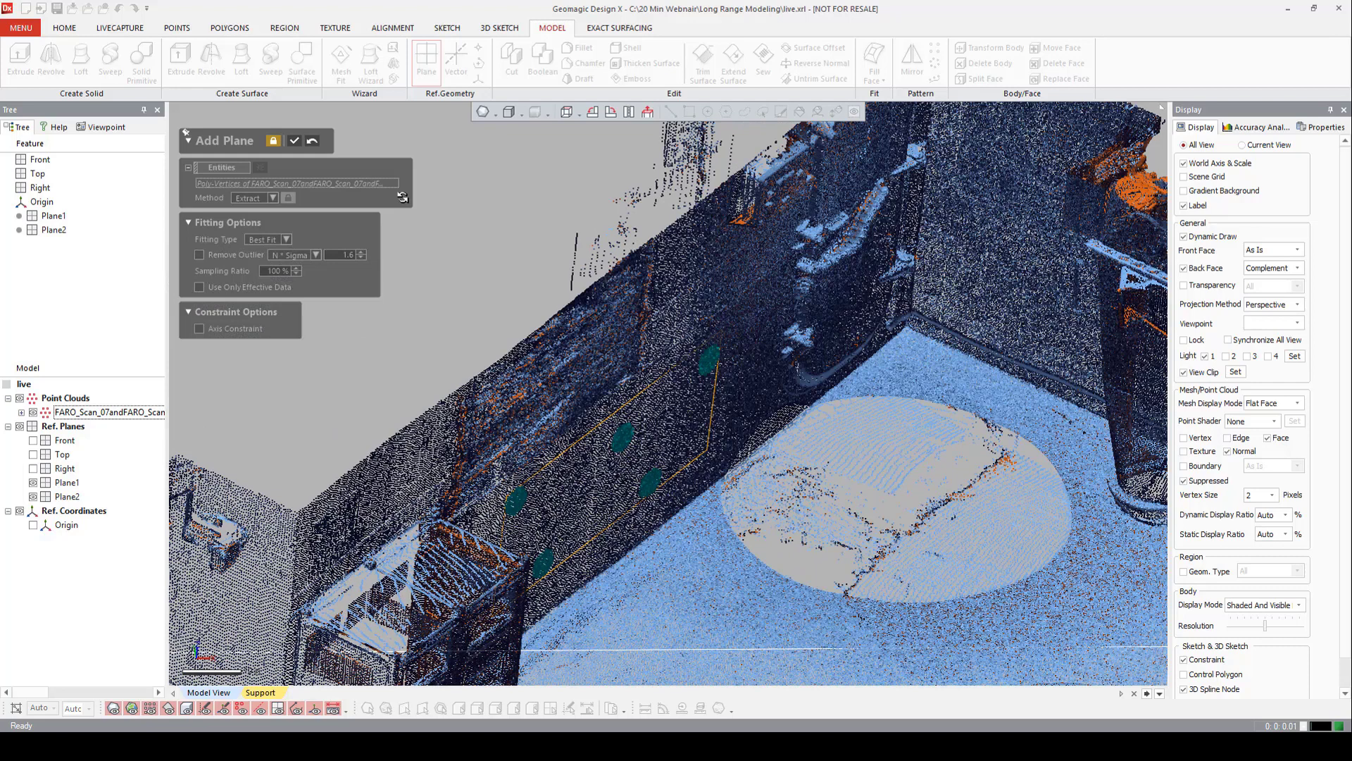
Confirm Plane3, then create Plane4 with the Average method from Plane3 and Plane2.
{"action": "left_click", "coordinate": [296, 141]}
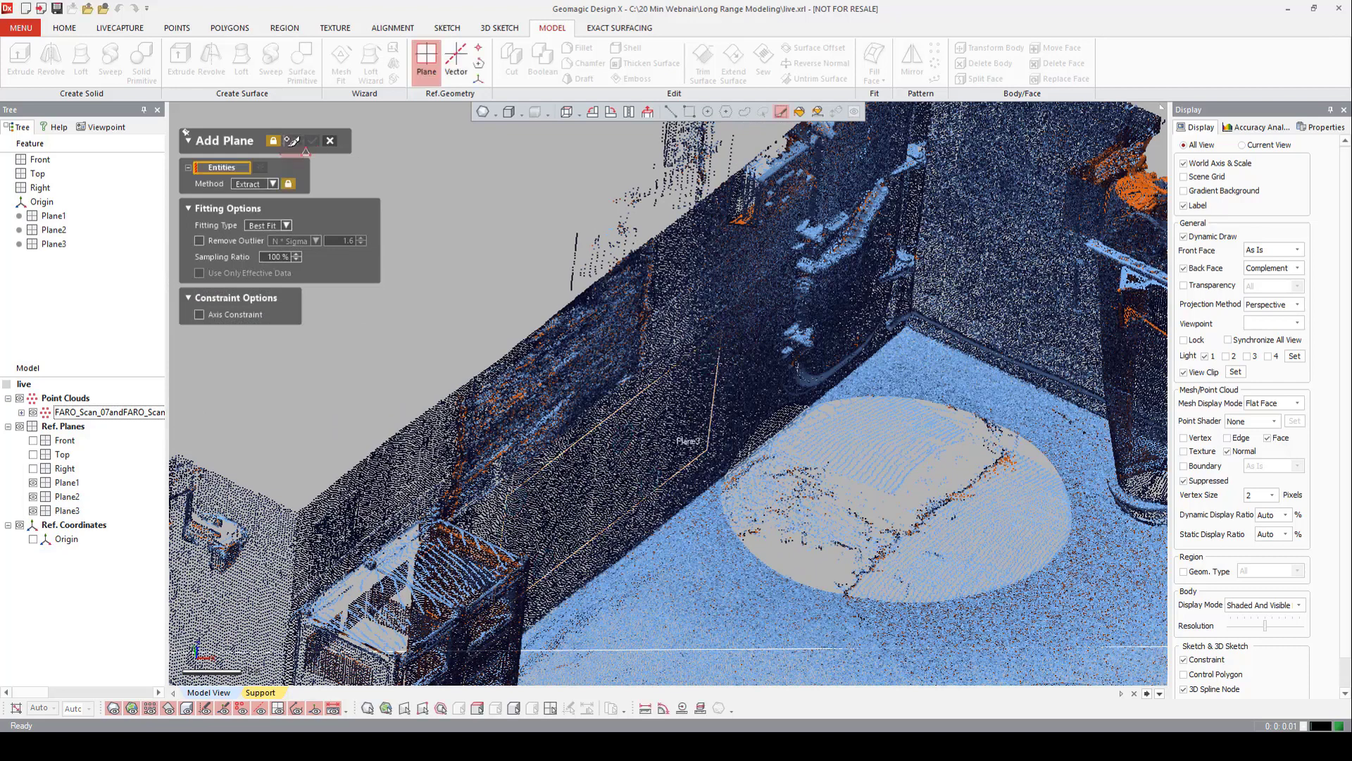
{"action": "left_click", "coordinate": [273, 184]}
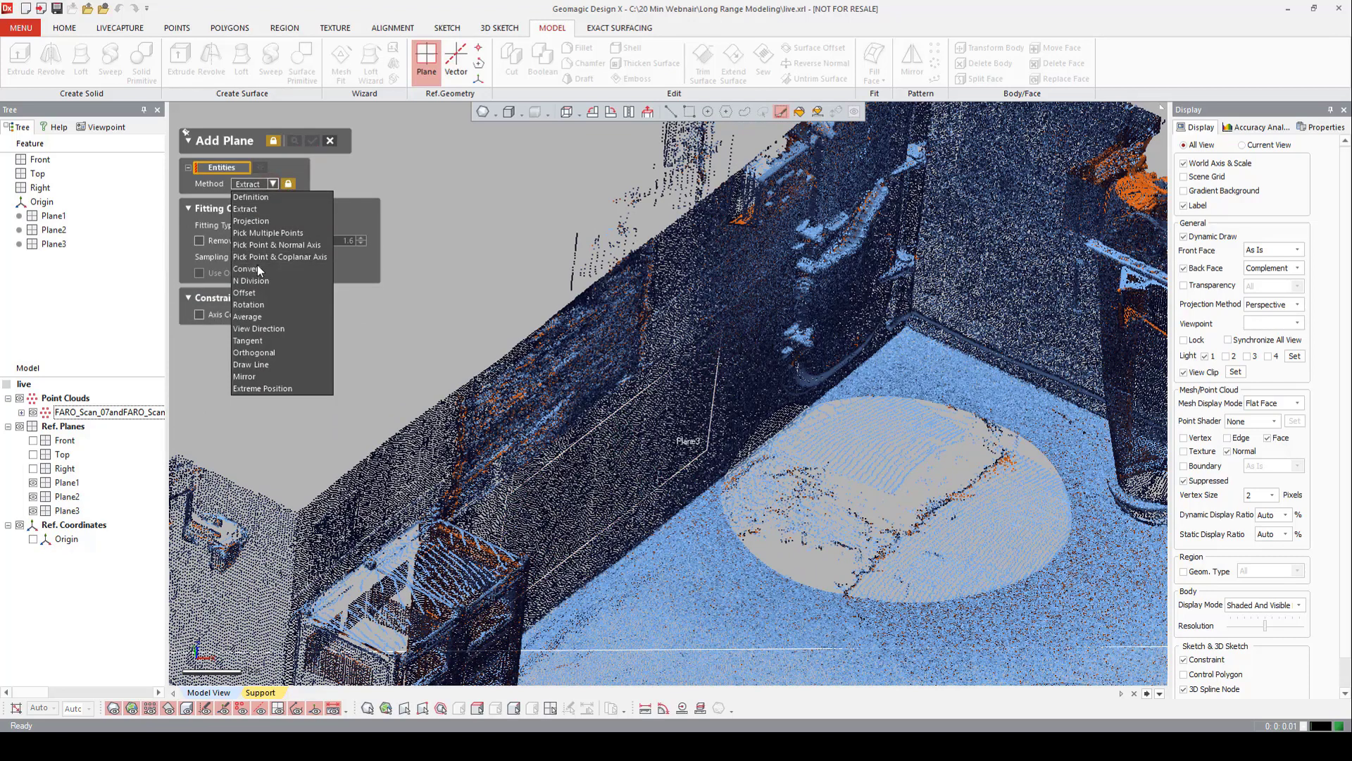
{"action": "left_click", "coordinate": [259, 318]}
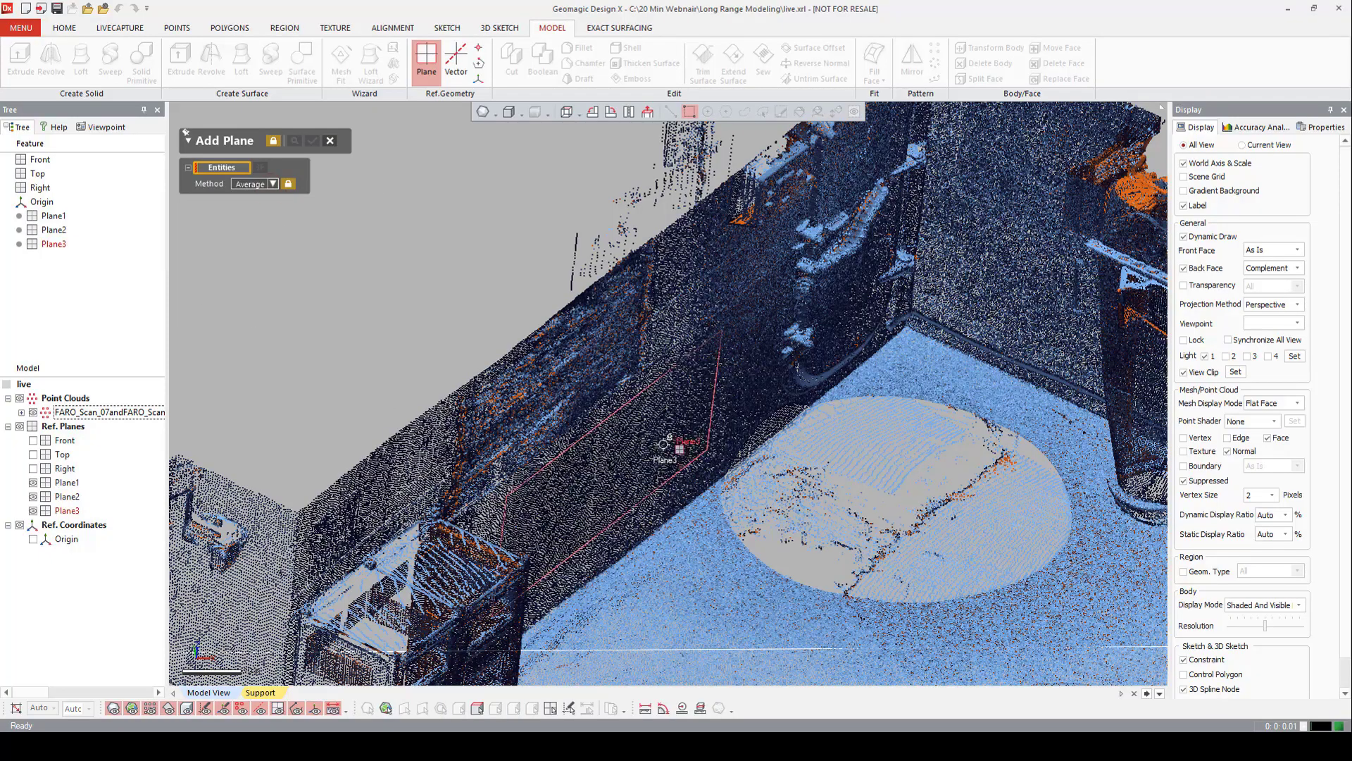
{"action": "left_click", "coordinate": [663, 444]}
{"action": "scroll", "coordinate": [663, 443], "scroll_direction": "down", "scroll_amount": 5}
{"action": "right_click_drag", "start_coordinate": [880, 648], "coordinate": [595, 451], "text": "ctrl"}
{"action": "scroll", "coordinate": [595, 450], "scroll_direction": "down", "scroll_amount": 4}
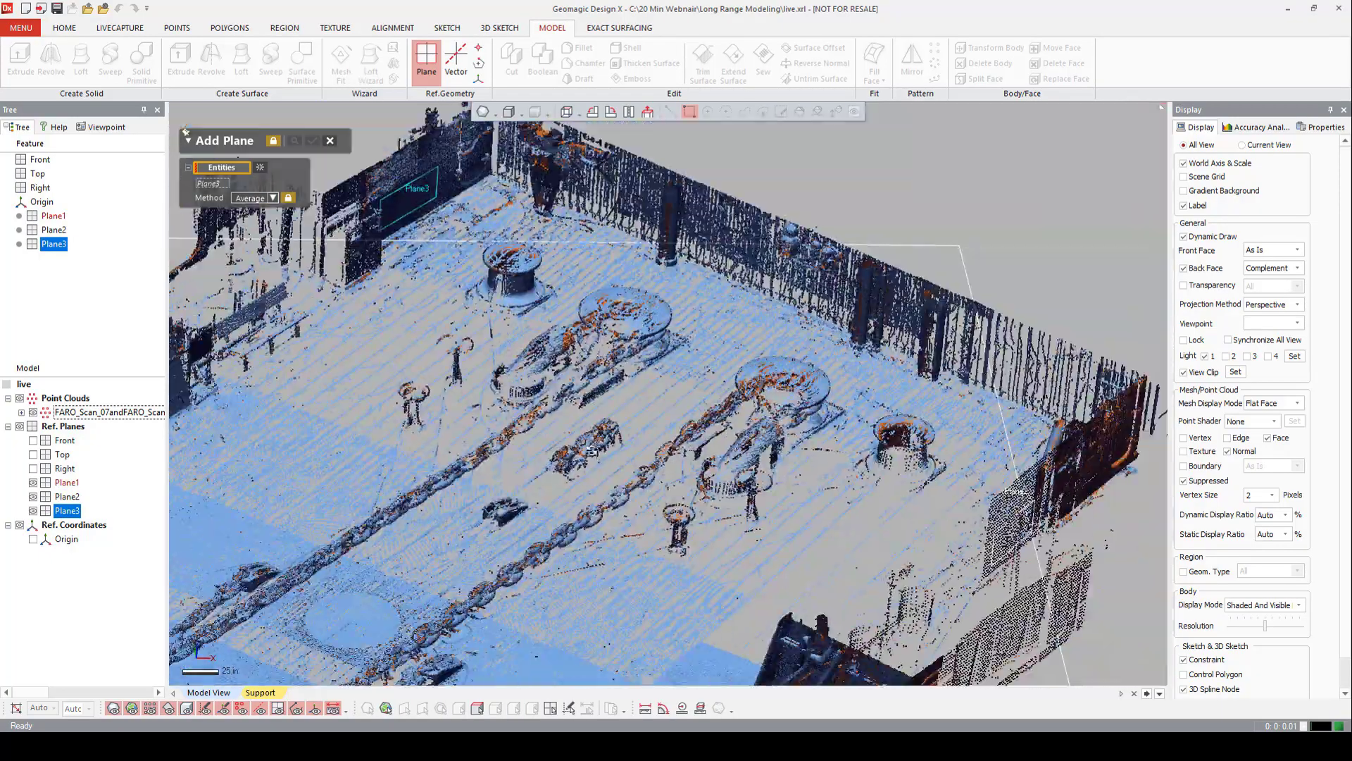
{"action": "right_click_drag", "start_coordinate": [713, 461], "coordinate": [838, 421]}
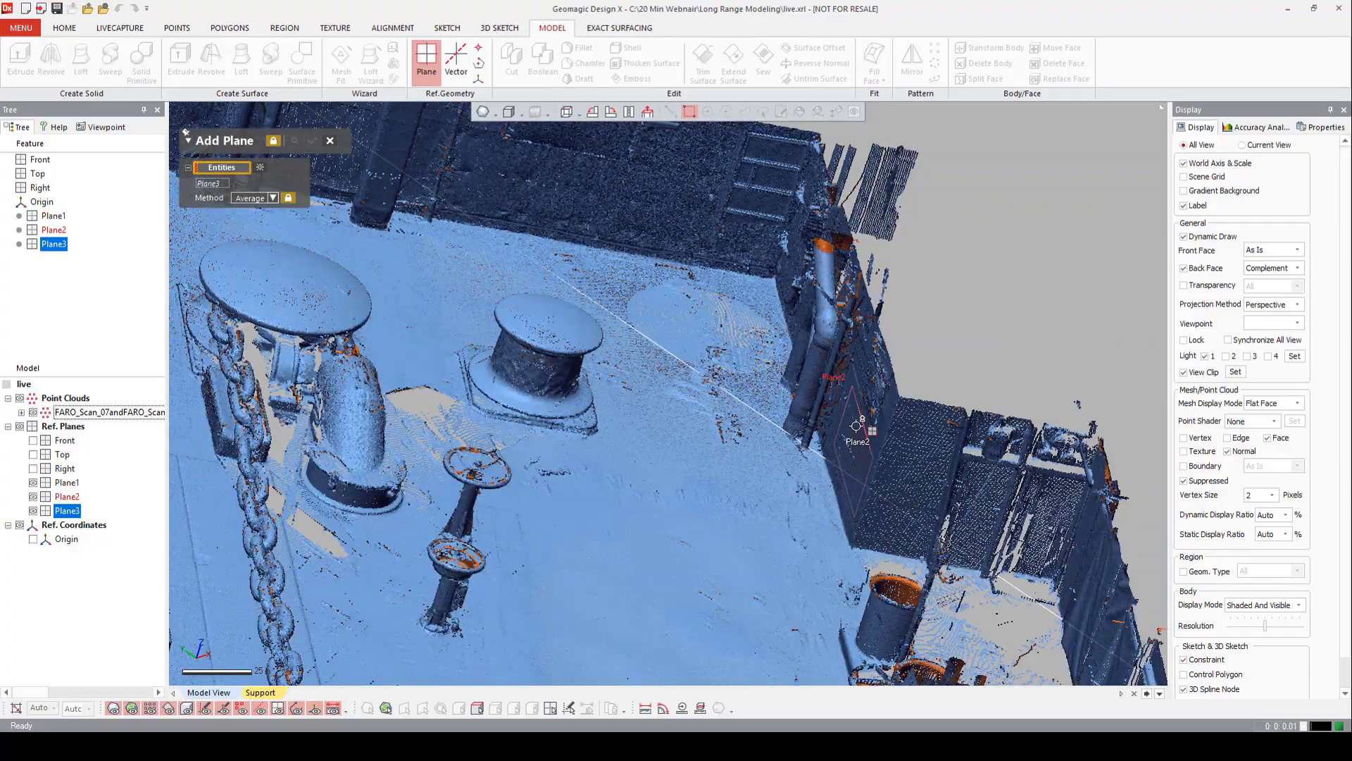
{"action": "left_click", "coordinate": [857, 426]}
{"action": "right_click_drag", "start_coordinate": [856, 426], "coordinate": [608, 339]}
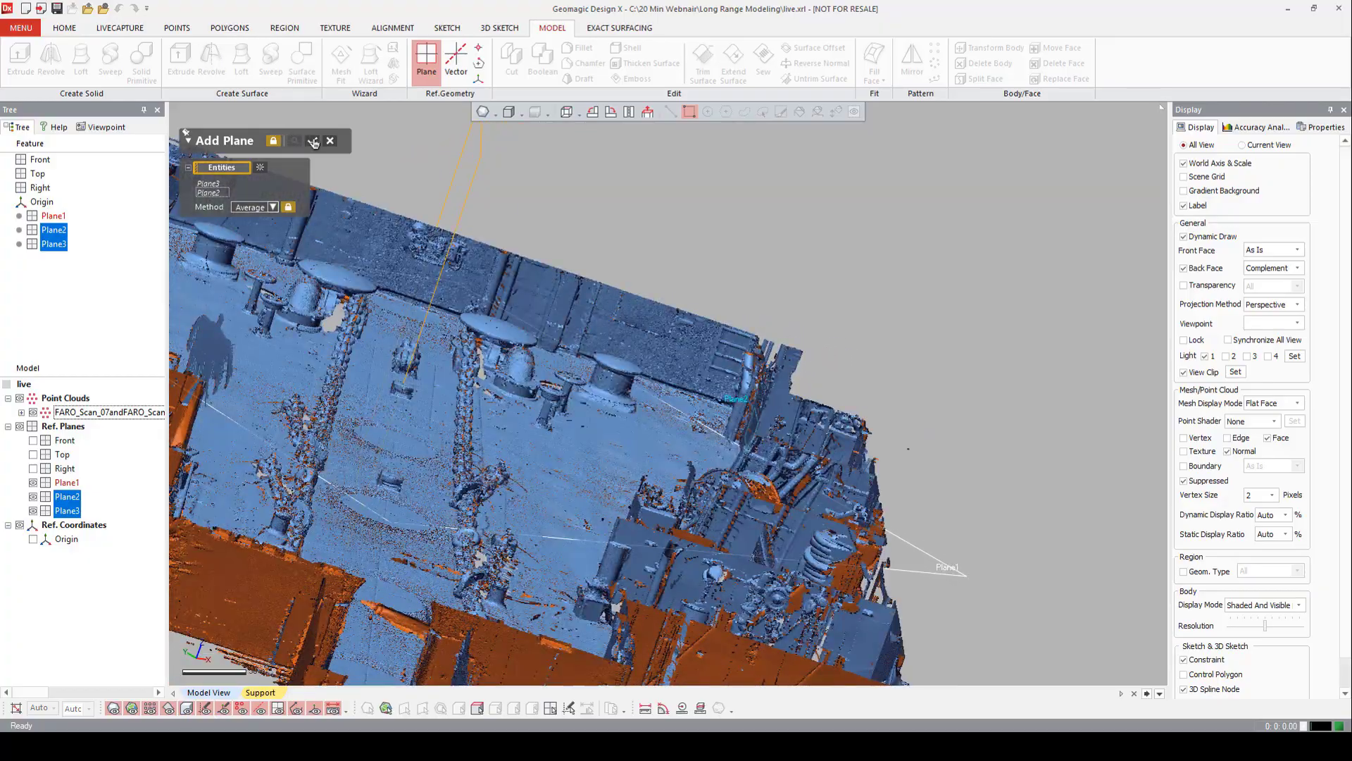
{"action": "left_click", "coordinate": [312, 141]}
{"action": "right_click_drag", "start_coordinate": [394, 190], "coordinate": [640, 310]}
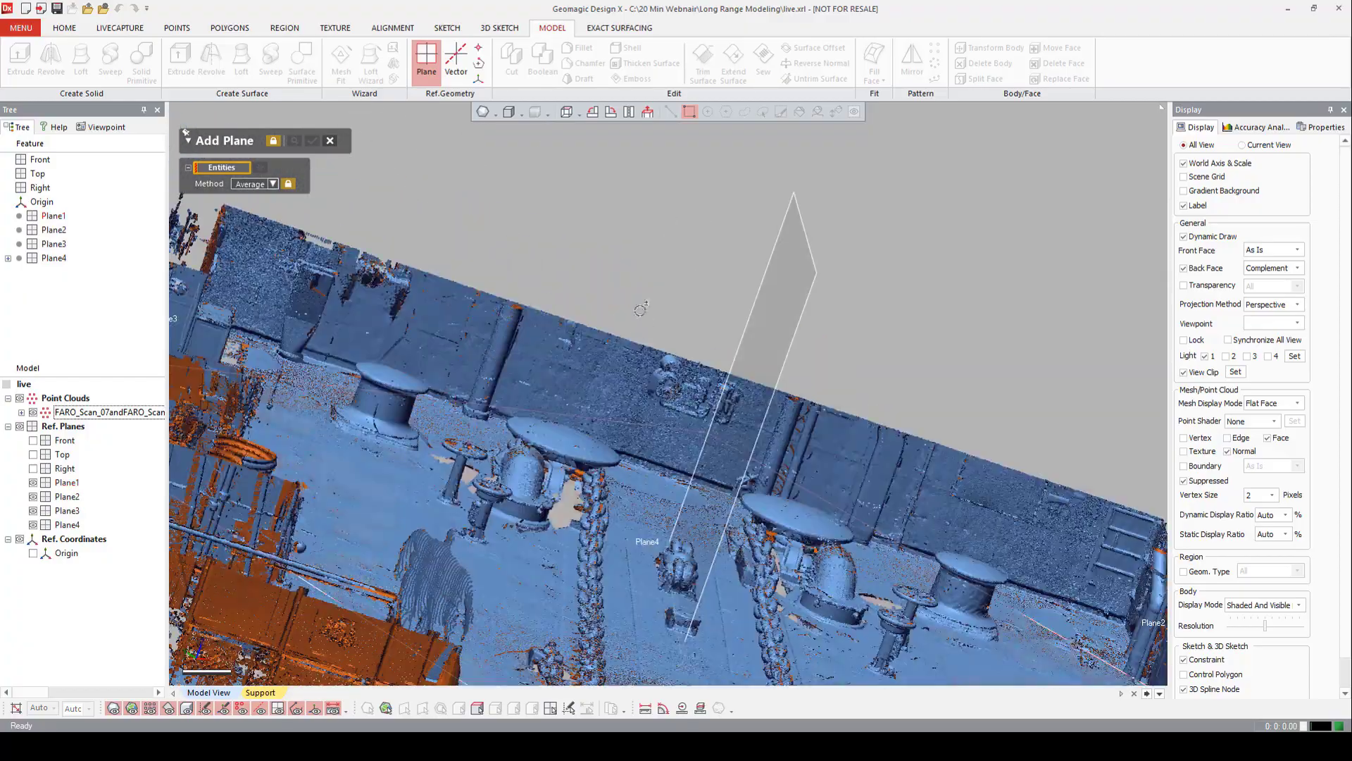
Switch the plane method back to Extract with freehand point selection.
{"action": "right_click_drag", "start_coordinate": [520, 190], "coordinate": [552, 445]}
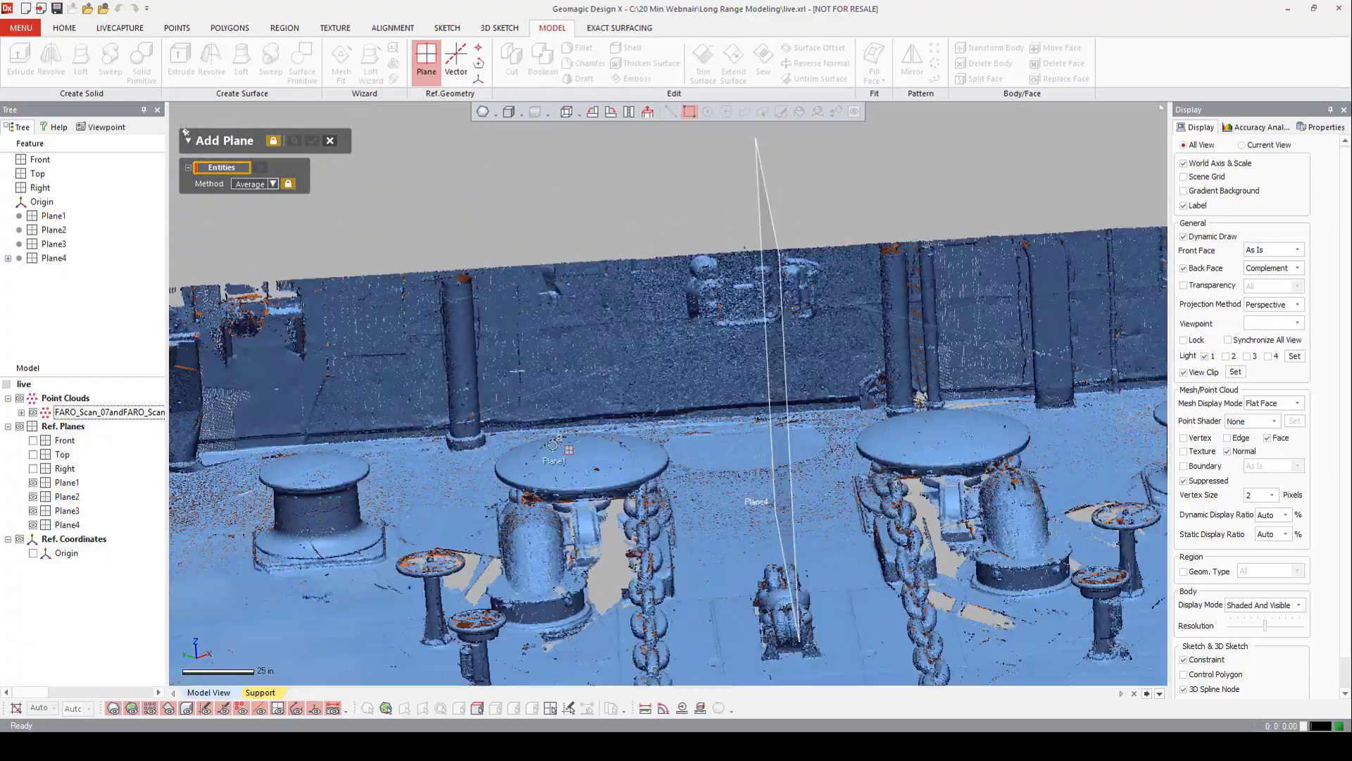
{"action": "left_click", "coordinate": [274, 184]}
{"action": "left_click", "coordinate": [269, 212]}
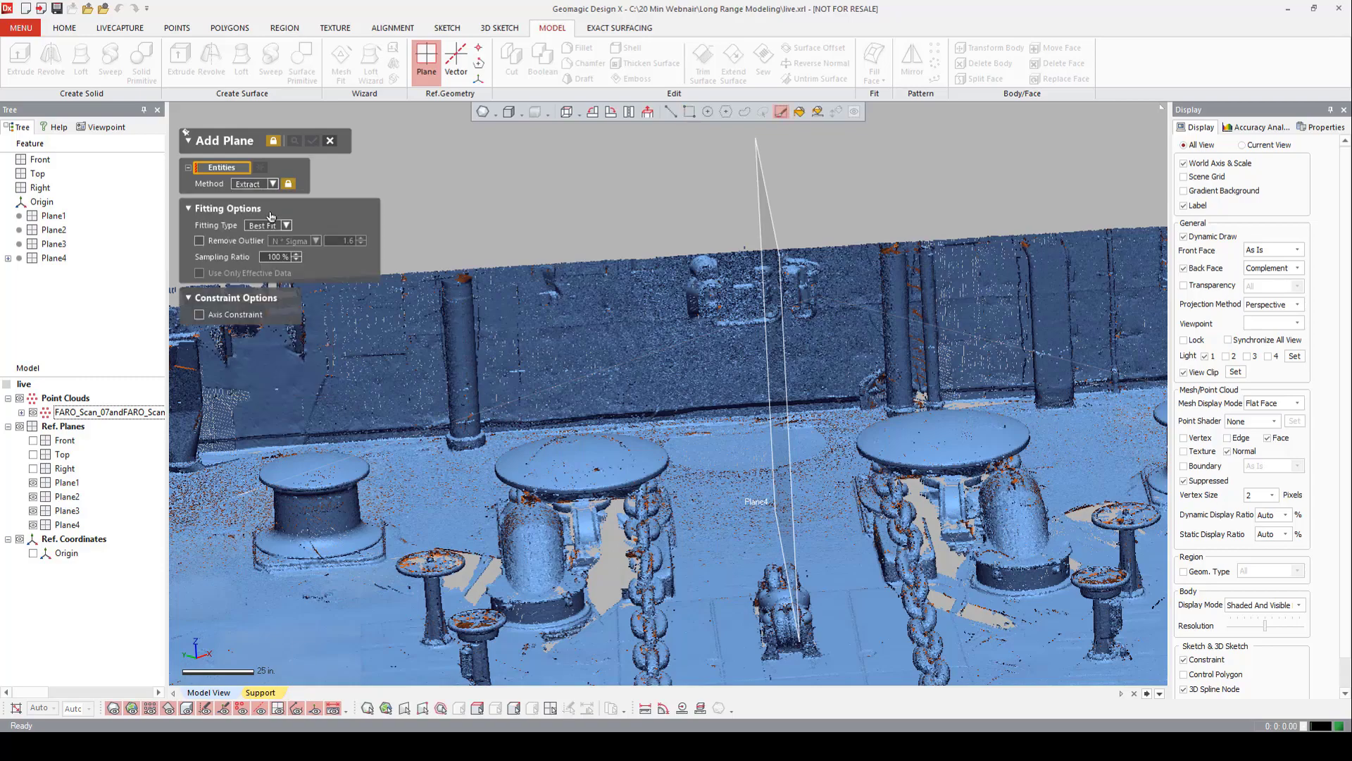
{"action": "left_click", "coordinate": [781, 114]}
{"action": "scroll", "coordinate": [529, 341], "scroll_direction": "up", "scroll_amount": 5}
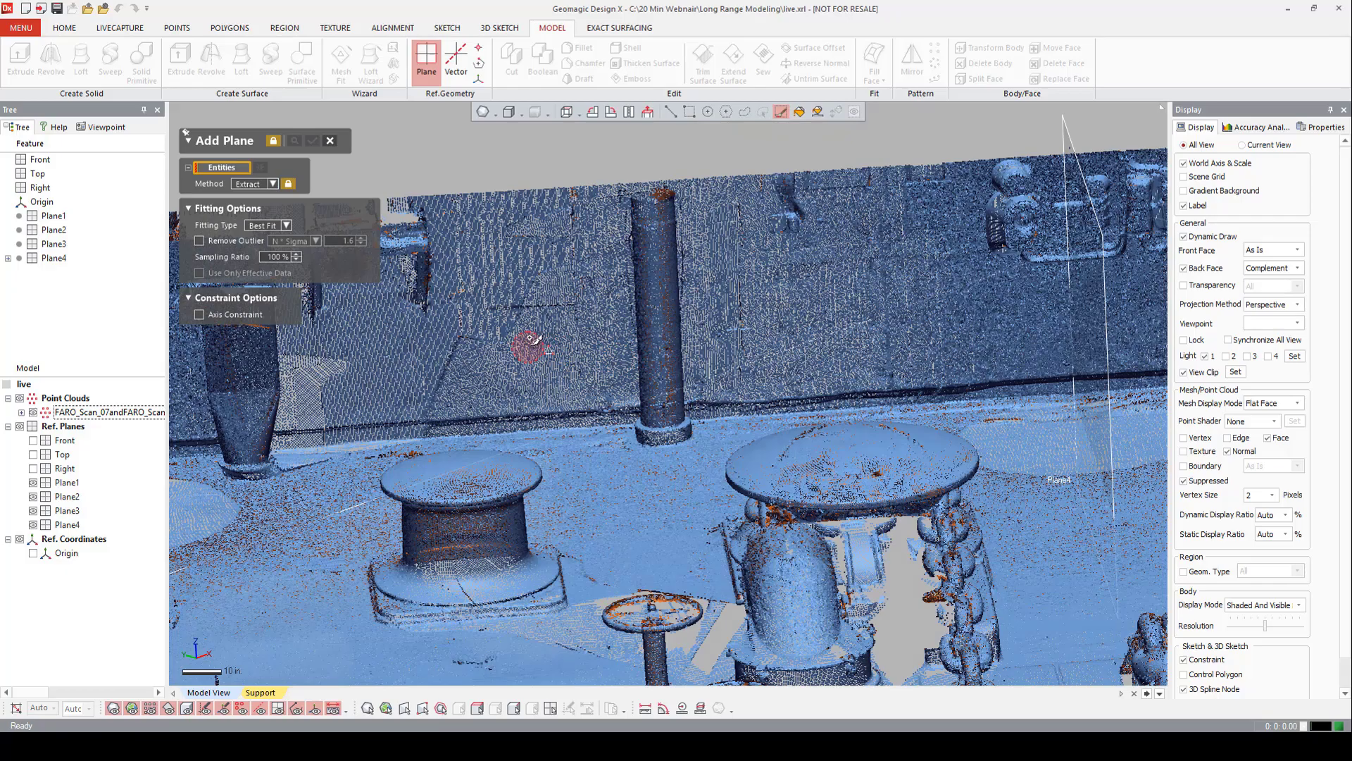
Pick eight patches along the railing wall, preview the fit and create Plane5.
{"action": "left_click", "coordinate": [517, 363]}
{"action": "left_click", "coordinate": [575, 289]}
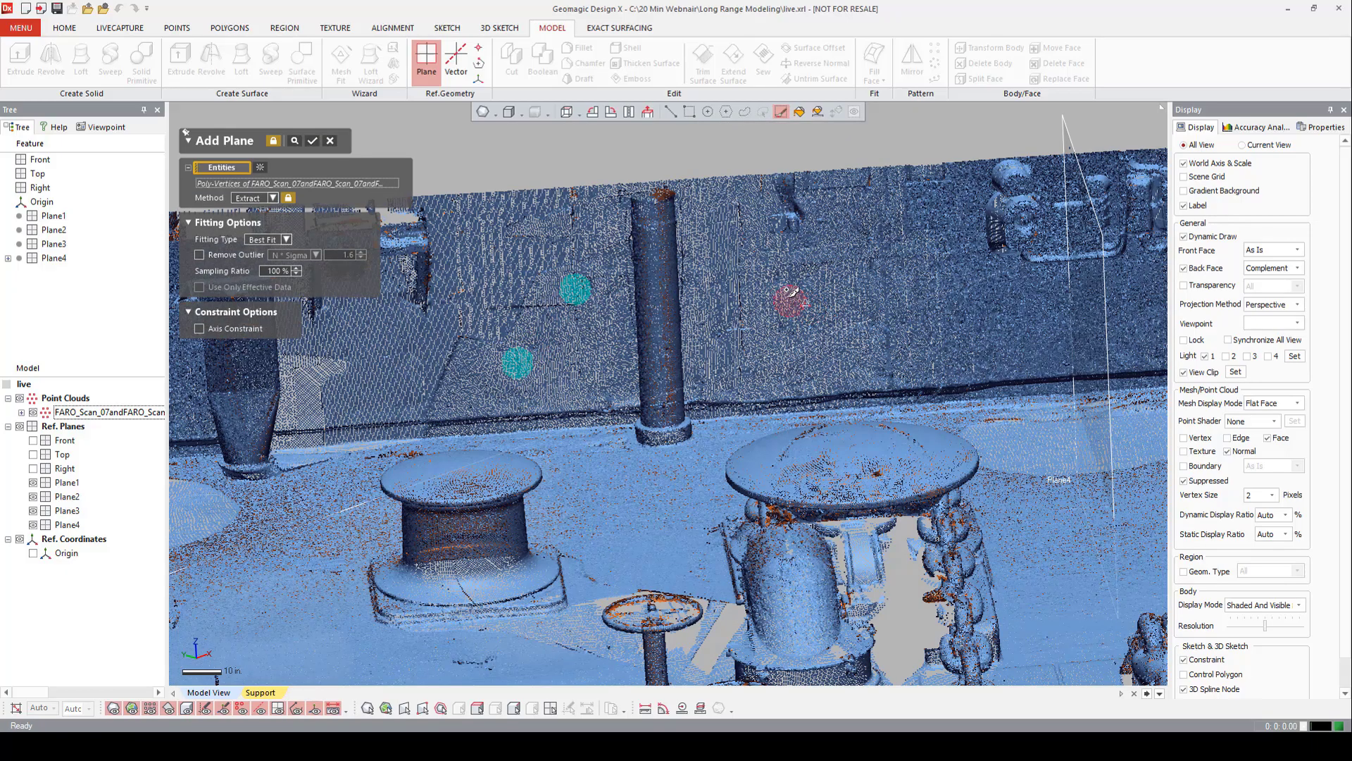
{"action": "left_click", "coordinate": [784, 298]}
{"action": "mouse_move", "coordinate": [979, 328]}
{"action": "right_mouse_down", "text": "ctrl"}
{"action": "mouse_move", "coordinate": [712, 327]}
{"action": "mouse_move", "coordinate": [845, 324]}
{"action": "right_mouse_up", "text": "ctrl"}
{"action": "left_click", "coordinate": [731, 322]}
{"action": "left_click", "coordinate": [860, 230]}
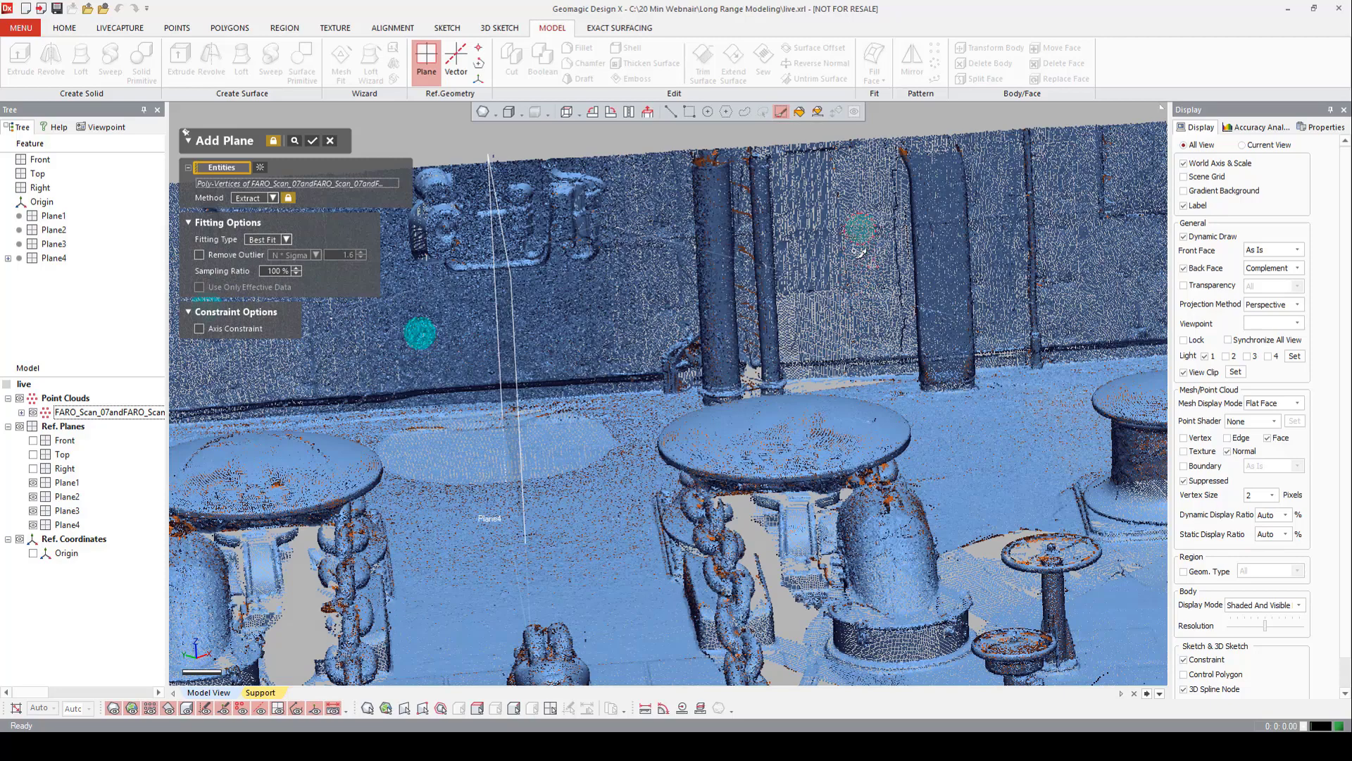
{"action": "mouse_move", "coordinate": [1074, 292]}
{"action": "right_mouse_down"}
{"action": "mouse_move", "coordinate": [986, 282]}
{"action": "mouse_move", "coordinate": [821, 305]}
{"action": "right_mouse_up"}
{"action": "left_click", "coordinate": [951, 277]}
{"action": "left_click", "coordinate": [893, 278]}
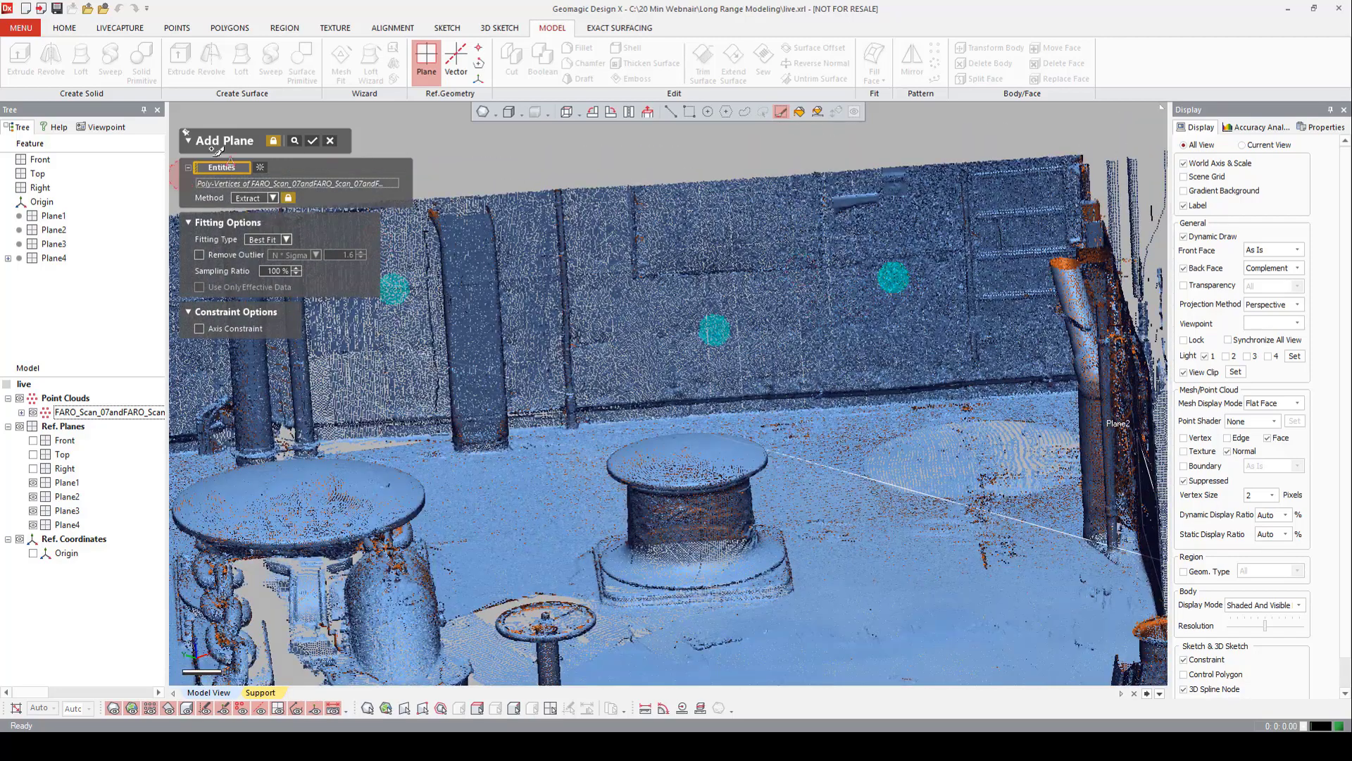
{"action": "left_click", "coordinate": [295, 141]}
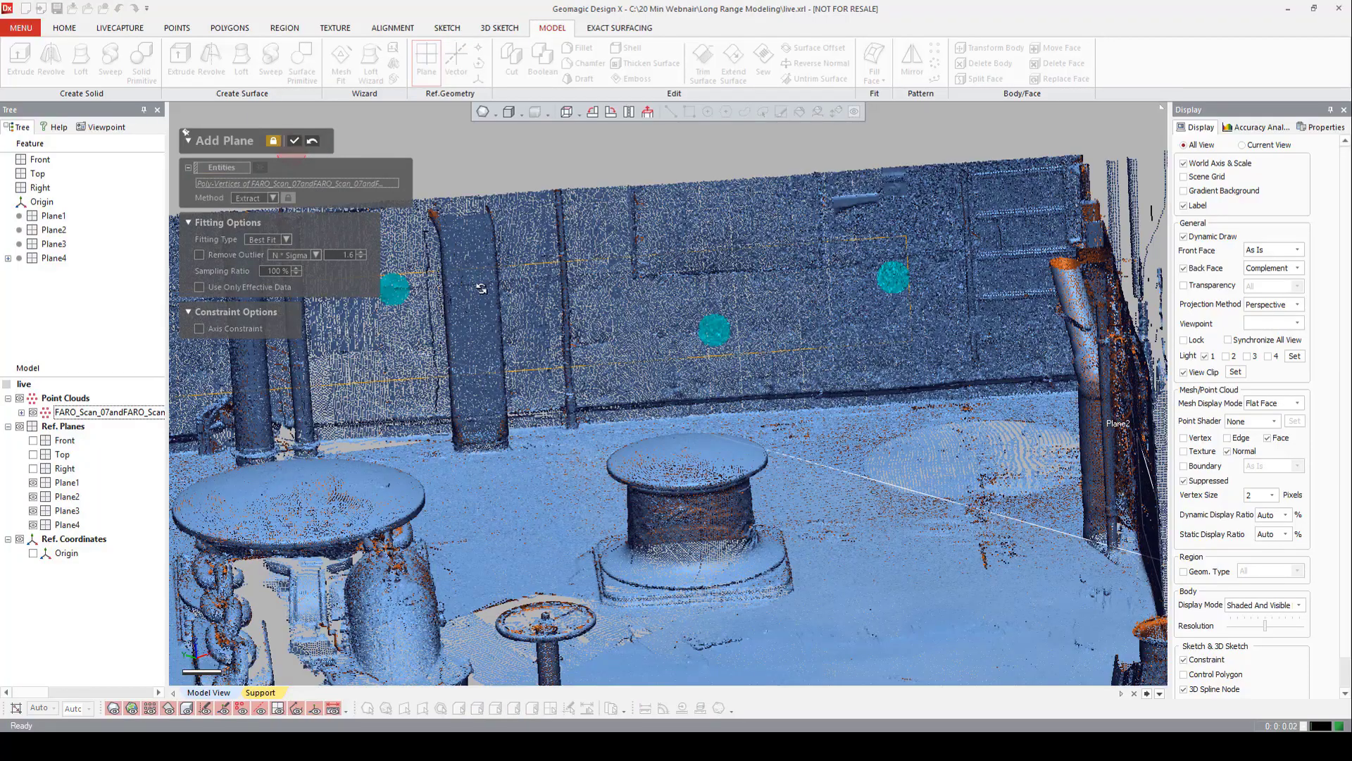
{"action": "right_click_drag", "start_coordinate": [481, 288], "coordinate": [683, 419]}
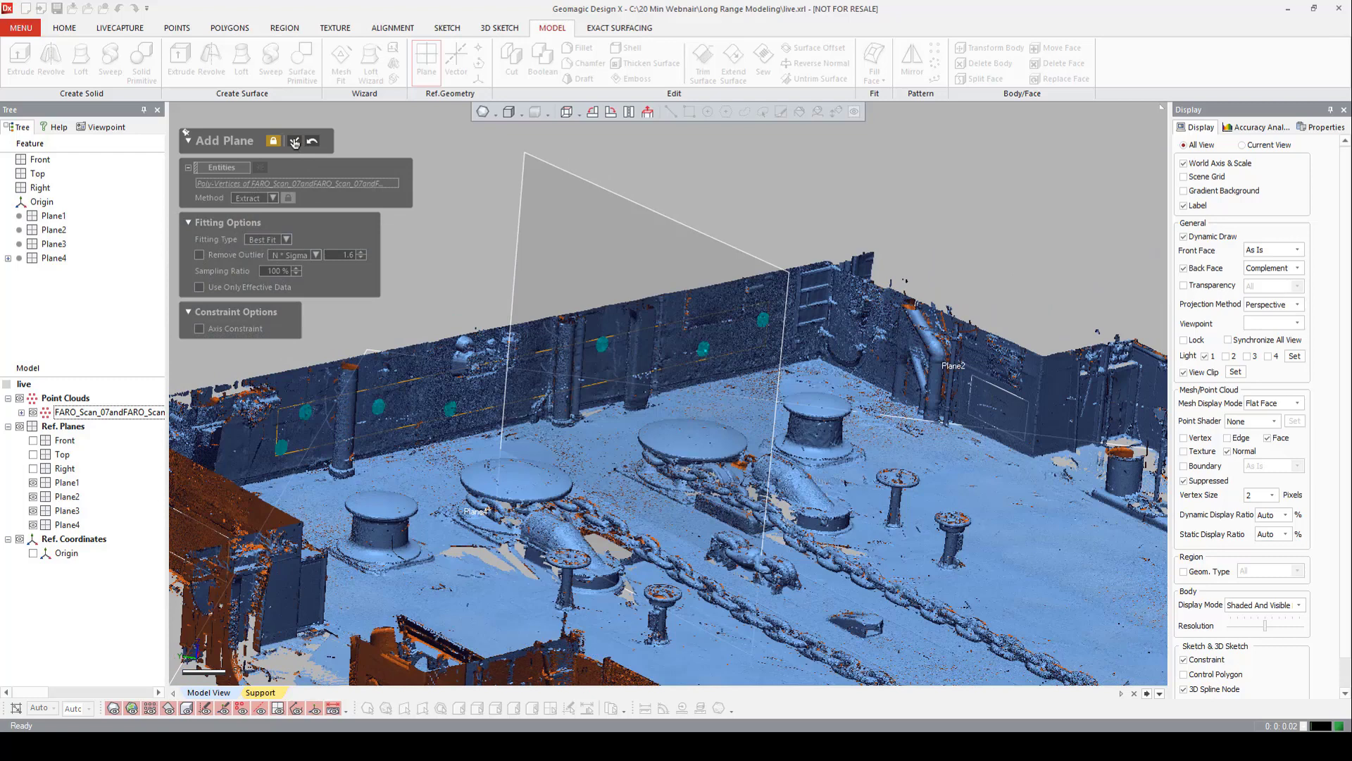
{"action": "left_click", "coordinate": [295, 142]}
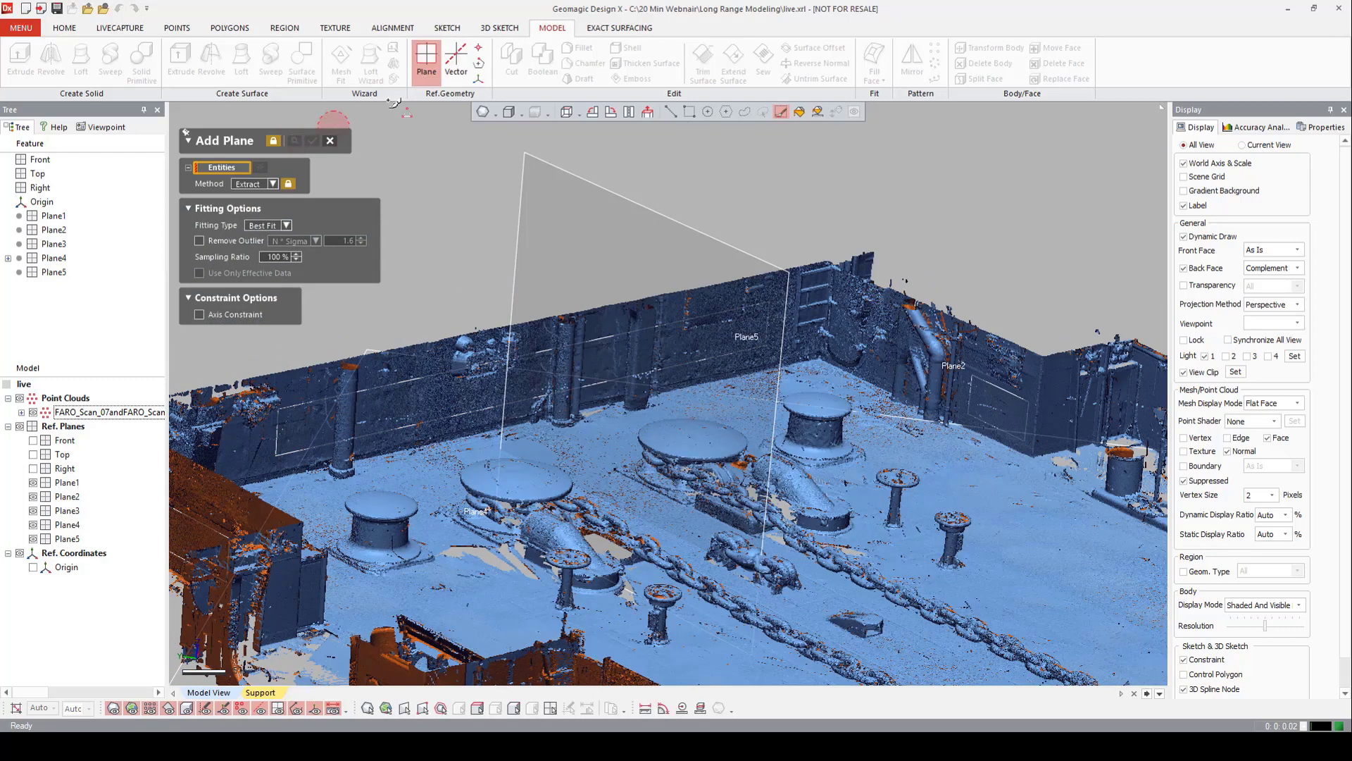
Close Add Plane, start Interactive Alignment, and show the whole unclipped scan.
{"action": "left_click", "coordinate": [331, 141]}
{"action": "left_click", "coordinate": [392, 28]}
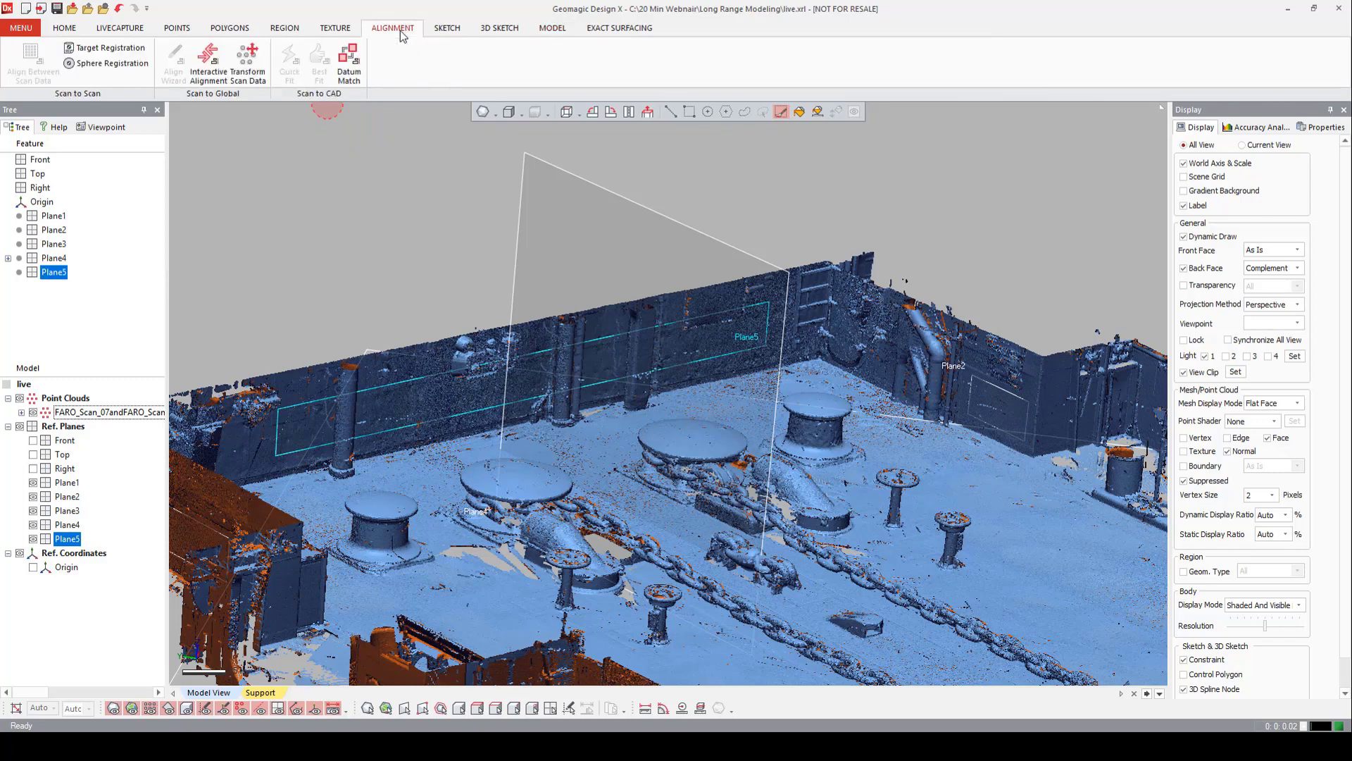
{"action": "left_click", "coordinate": [219, 73]}
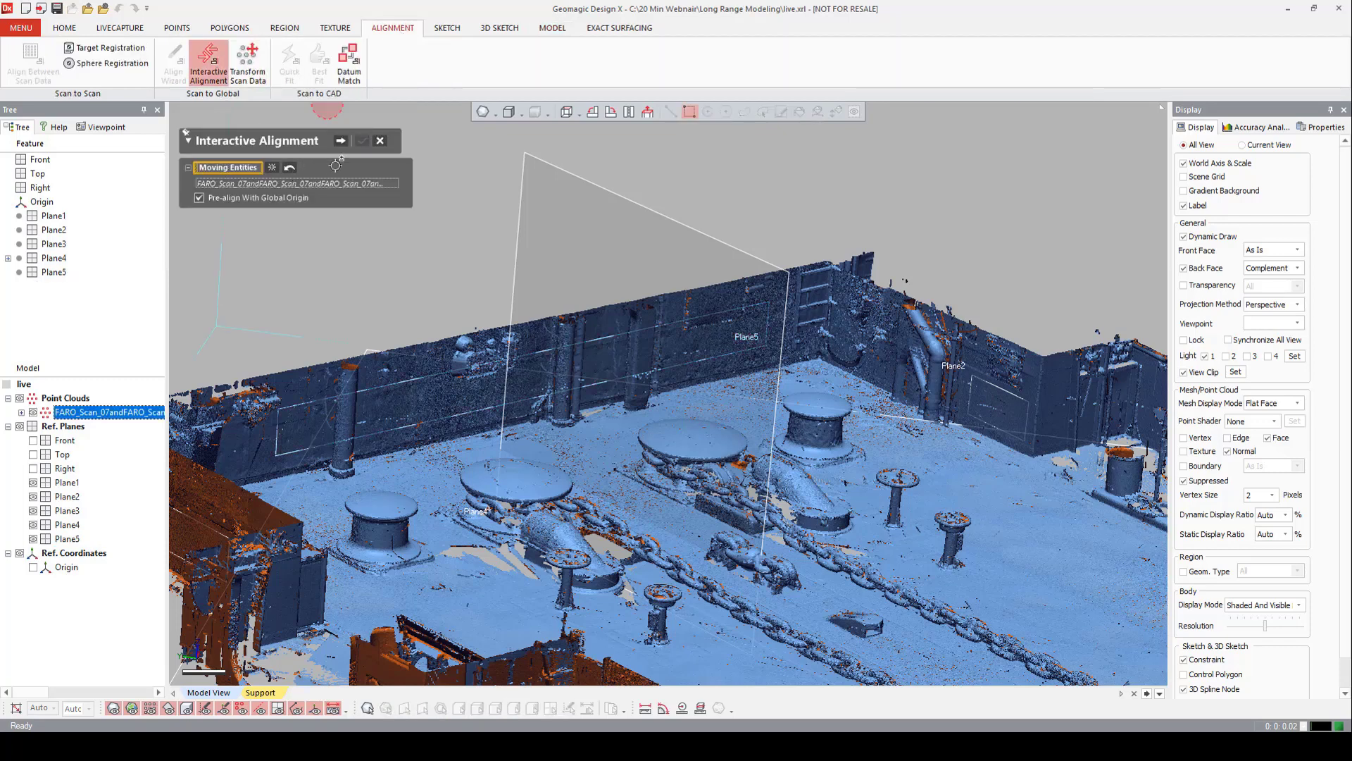
{"action": "left_click", "coordinate": [340, 142]}
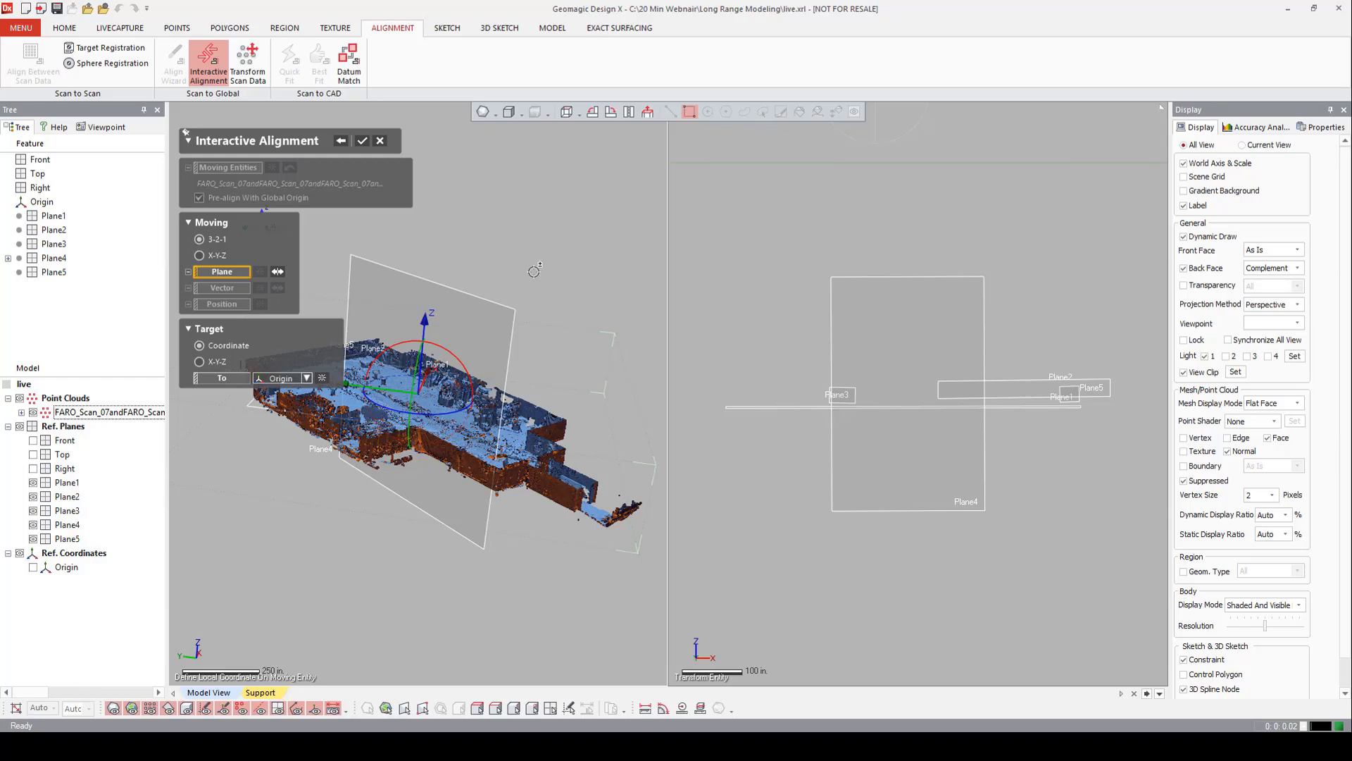
{"action": "left_click", "coordinate": [1183, 372]}
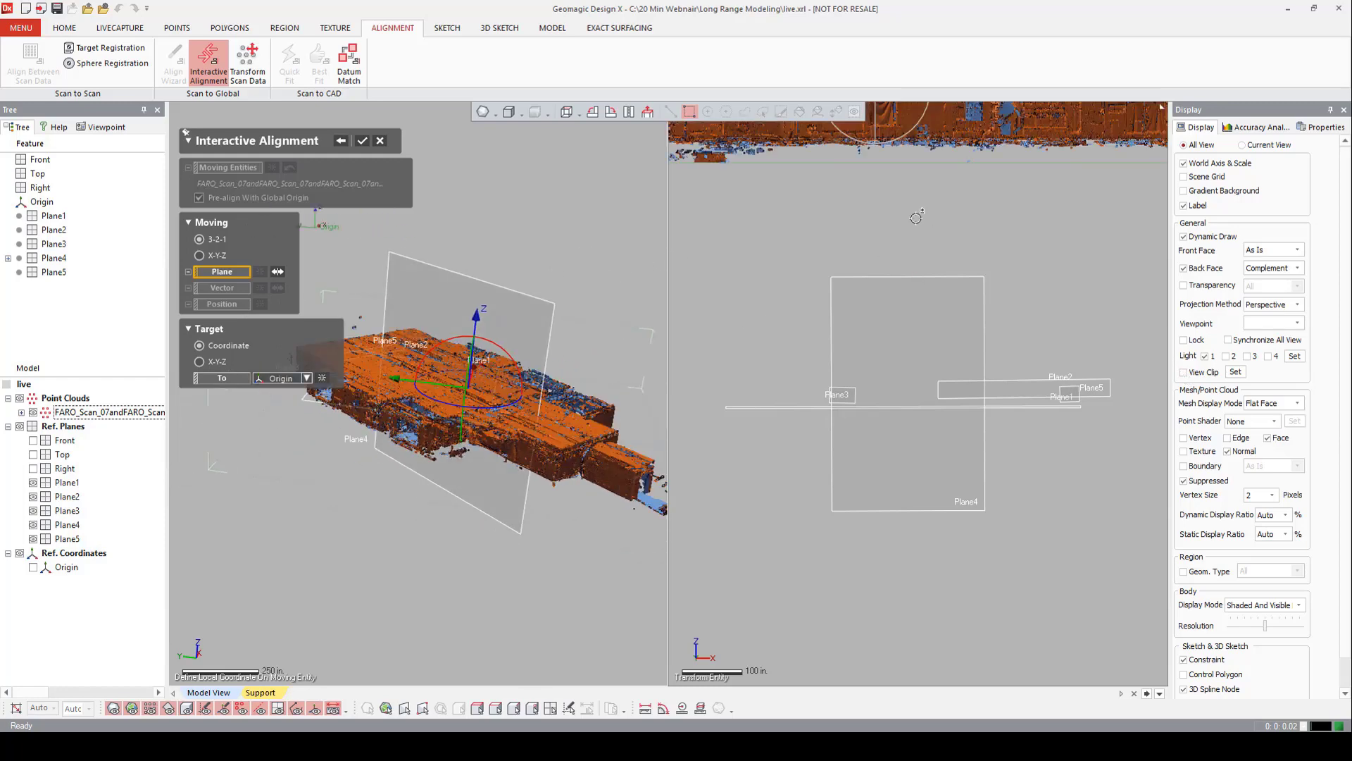
{"action": "middle_click_drag", "start_coordinate": [916, 219], "coordinate": [980, 451]}
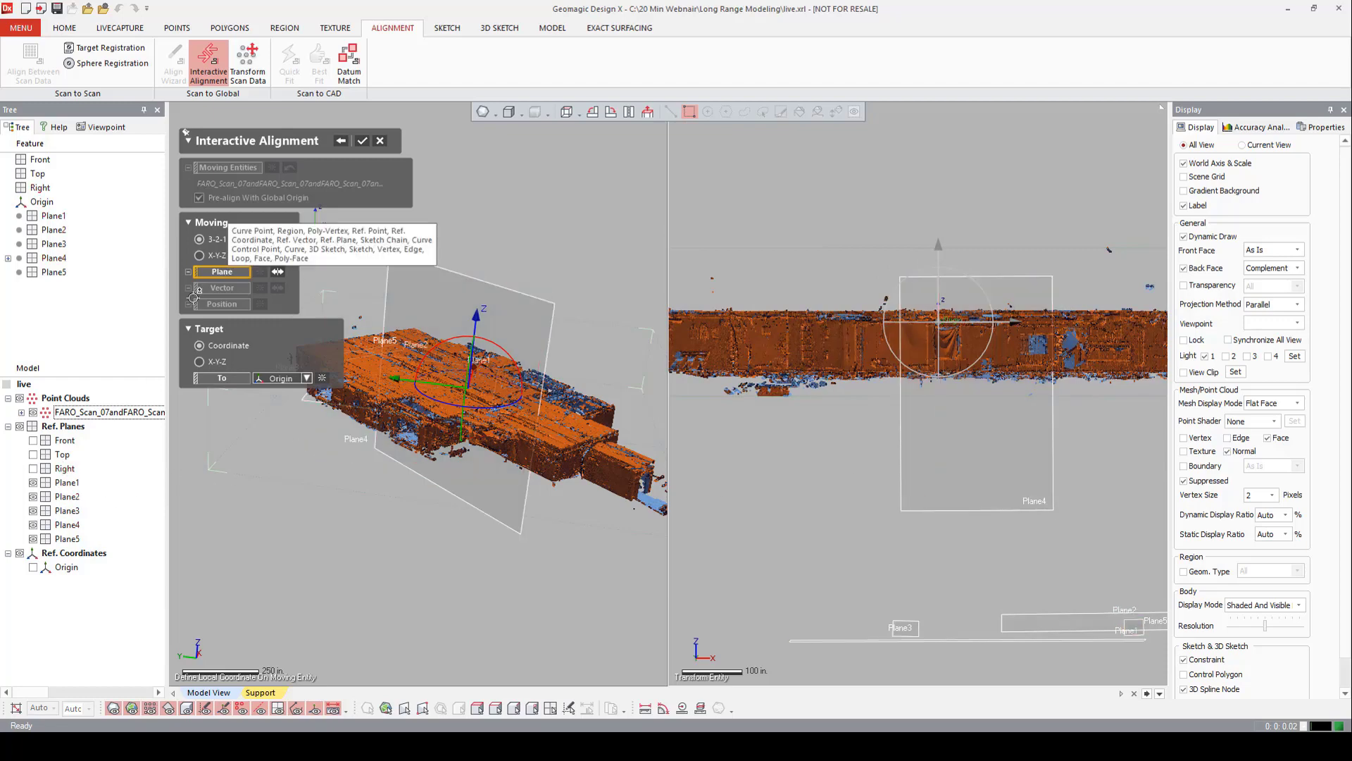
Use Plane1 as base, Plane4 as direction, Plane5 as position, flip the base, and apply.
{"action": "left_click", "coordinate": [68, 483]}
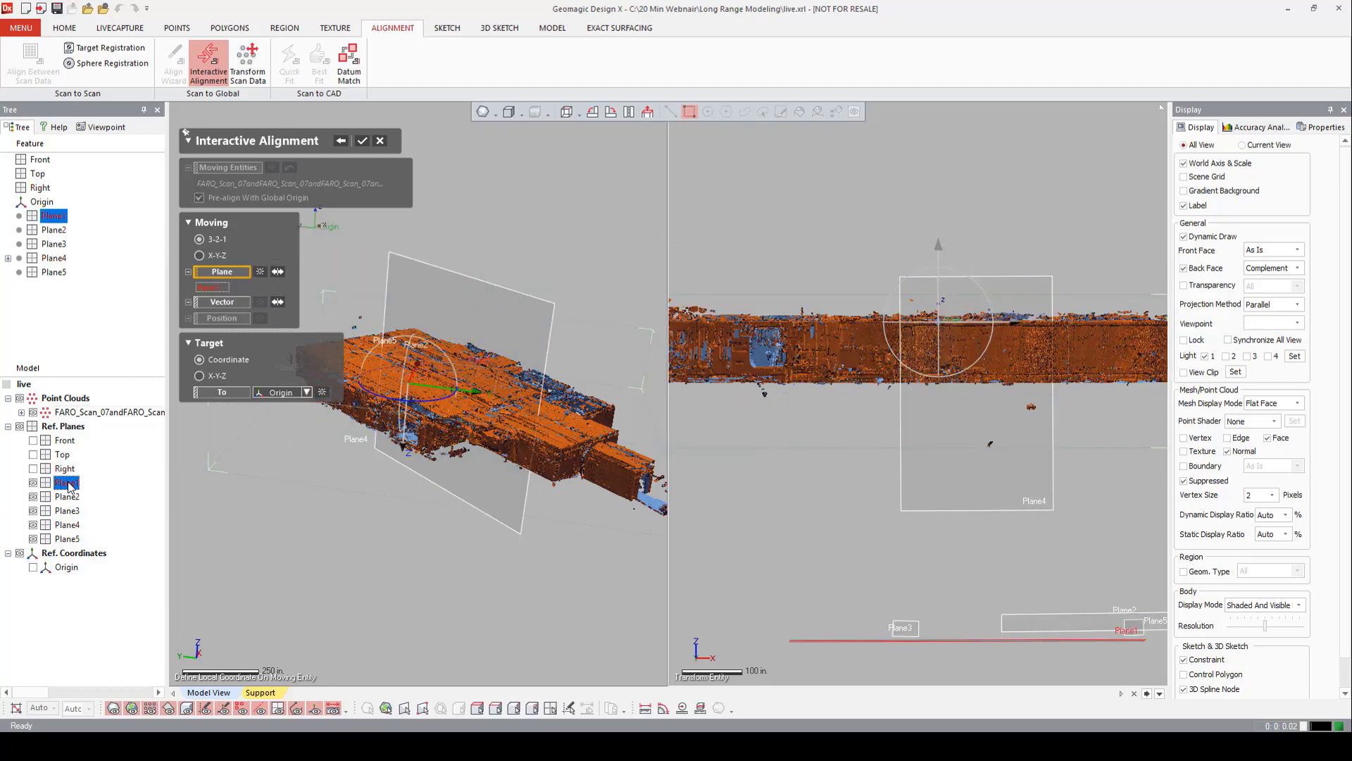
{"action": "left_click", "coordinate": [74, 527]}
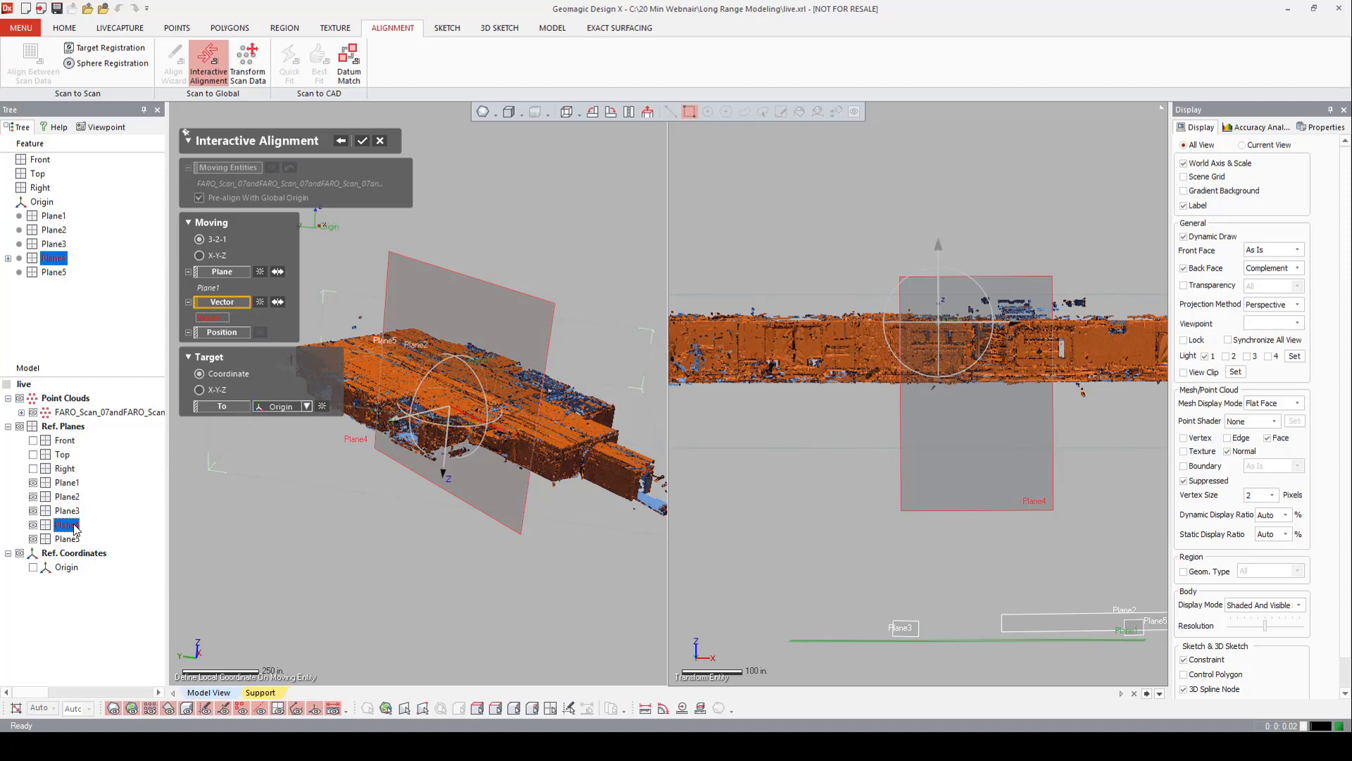
{"action": "left_click", "coordinate": [226, 334]}
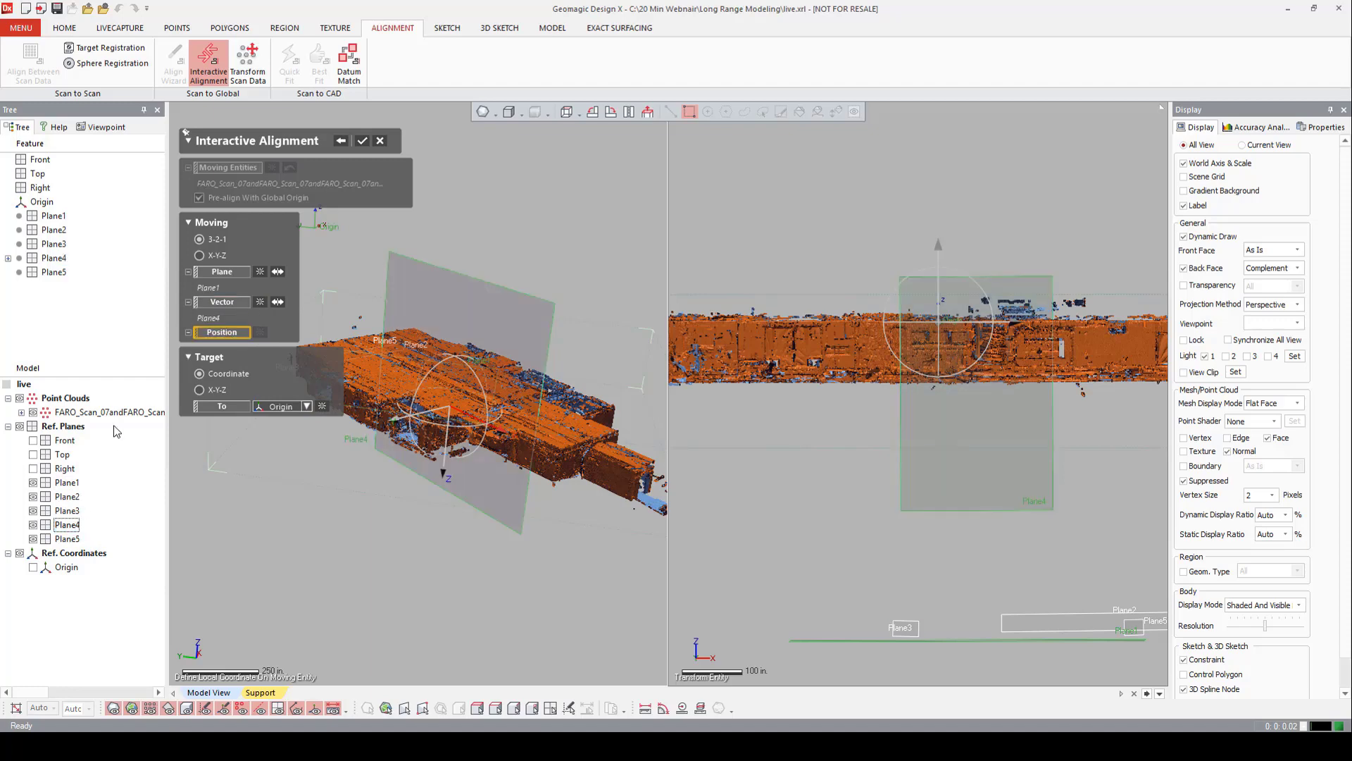
{"action": "left_click", "coordinate": [72, 540]}
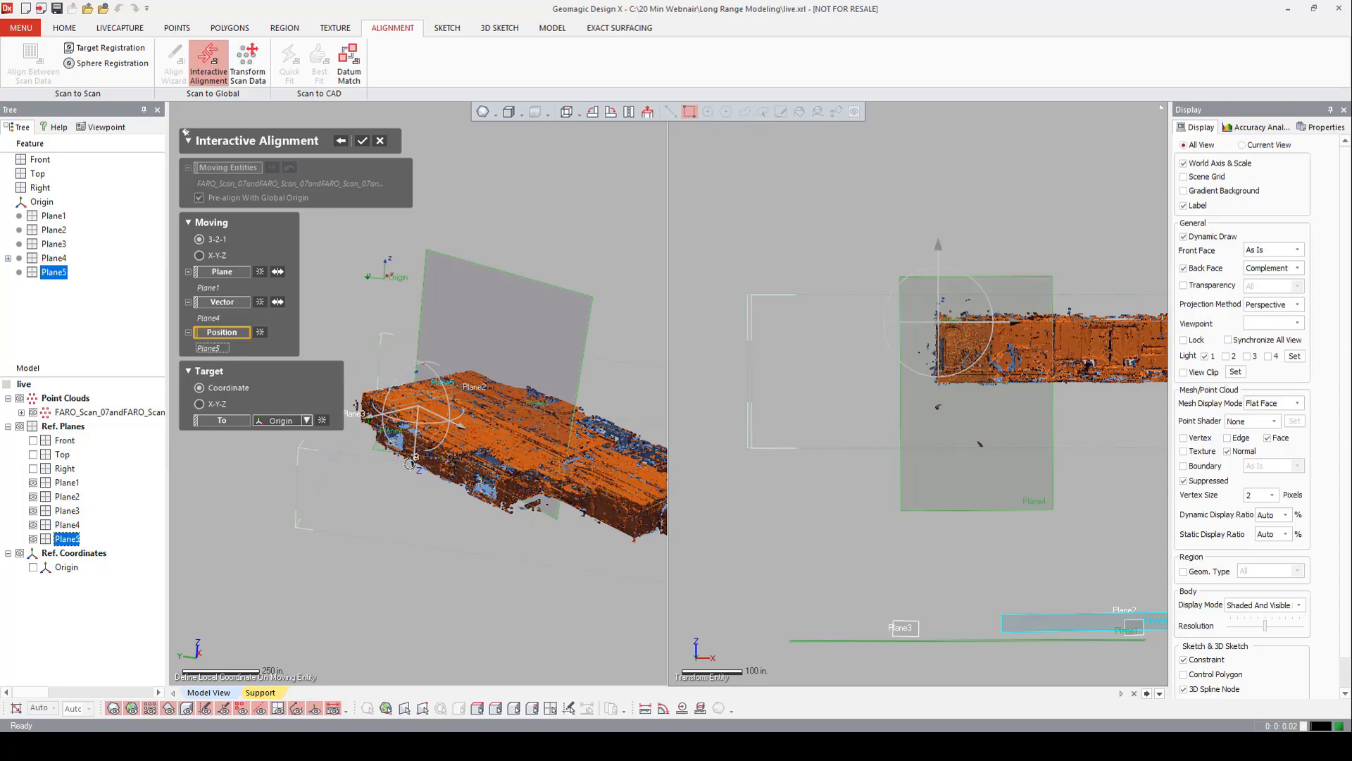
{"action": "left_click", "coordinate": [279, 272]}
{"action": "right_click_drag", "start_coordinate": [384, 386], "coordinate": [356, 441]}
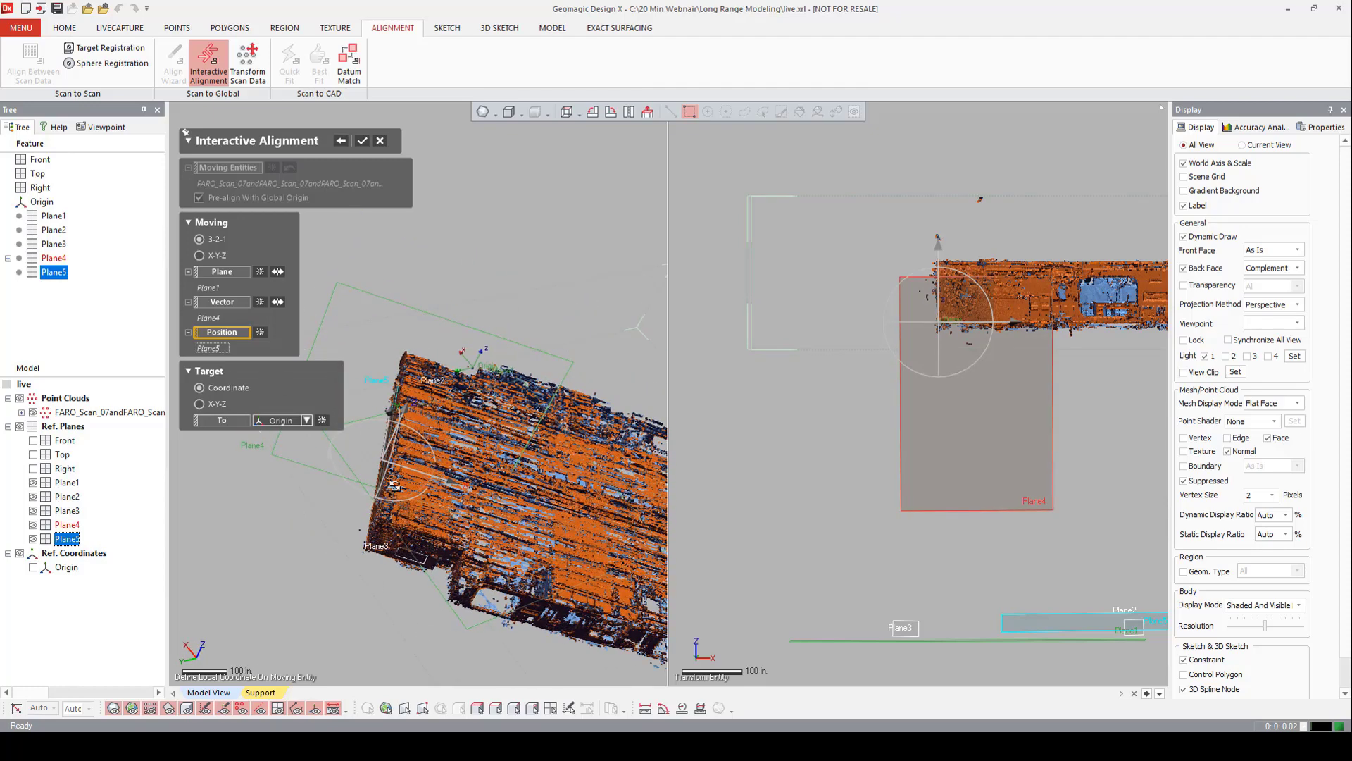
{"action": "scroll", "coordinate": [380, 458], "scroll_direction": "up", "scroll_amount": 3}
{"action": "right_click_drag", "start_coordinate": [969, 246], "coordinate": [1000, 296]}
{"action": "left_click", "coordinate": [364, 141]}
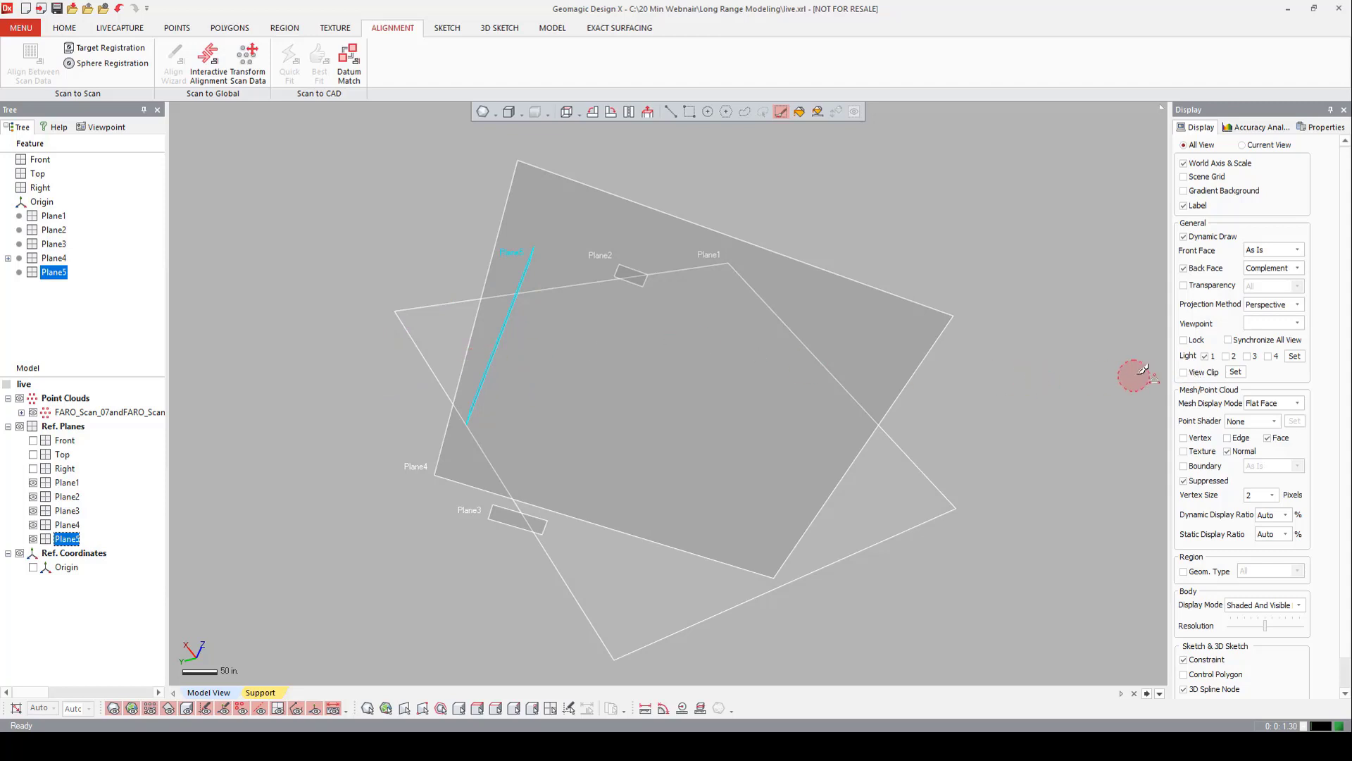
Delete reference planes Plane1 through Plane5 from the model tree.
{"action": "key", "text": "ctrl+f"}
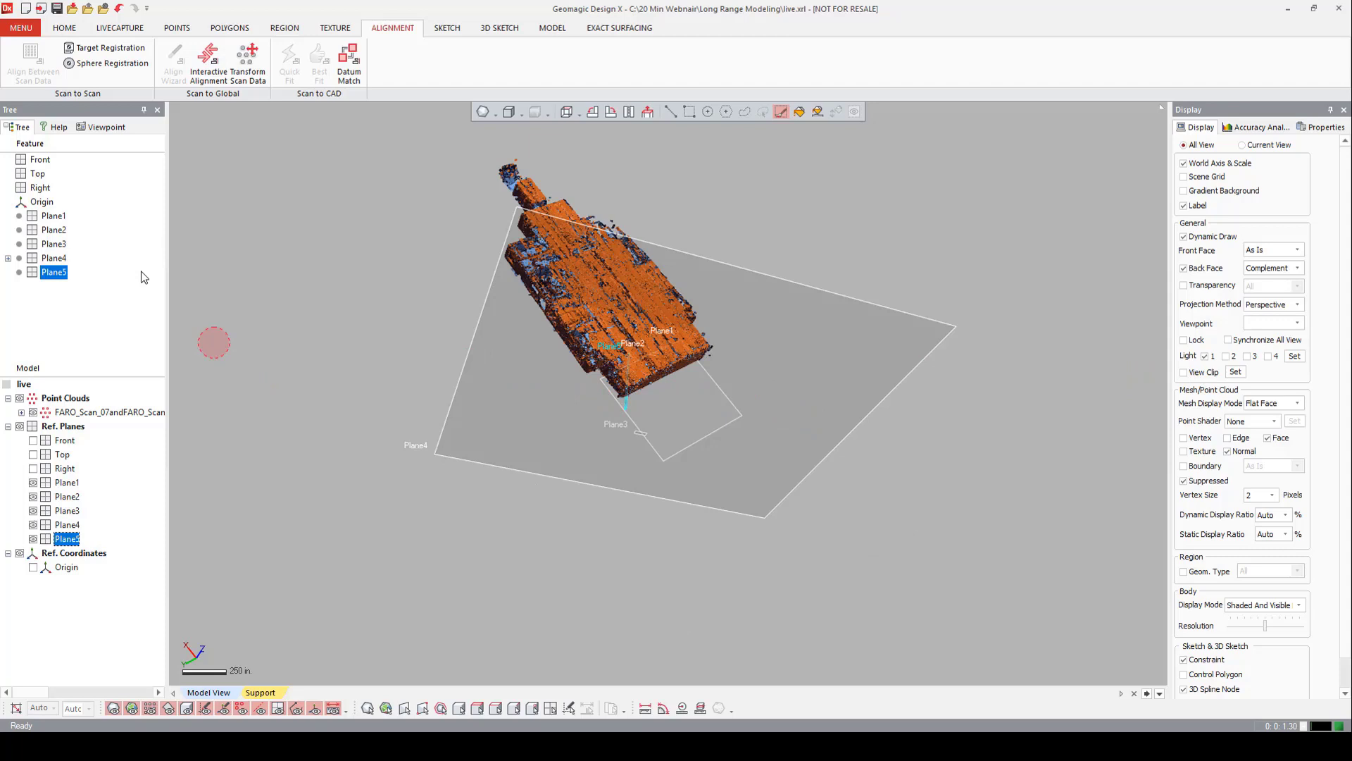
{"action": "left_click", "coordinate": [55, 216]}
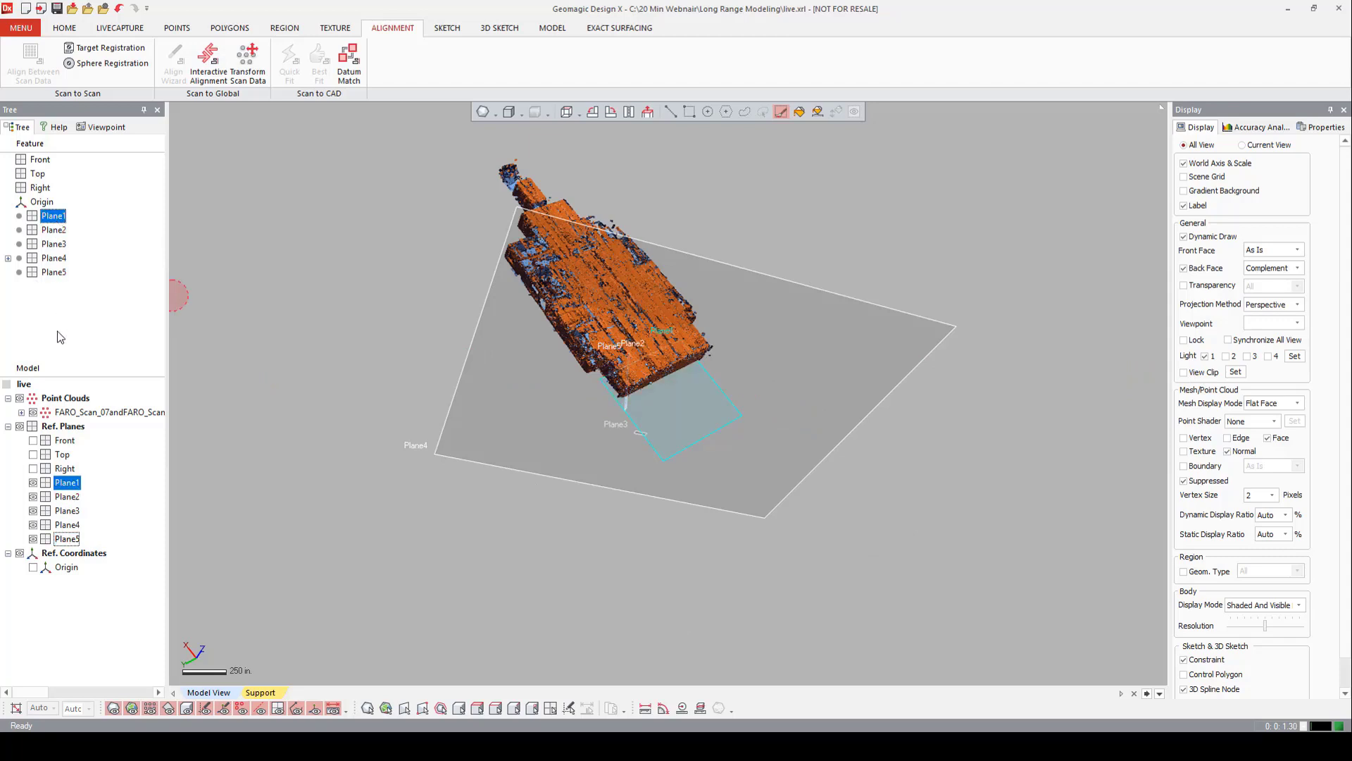
{"action": "left_click", "coordinate": [54, 273], "text": "shift"}
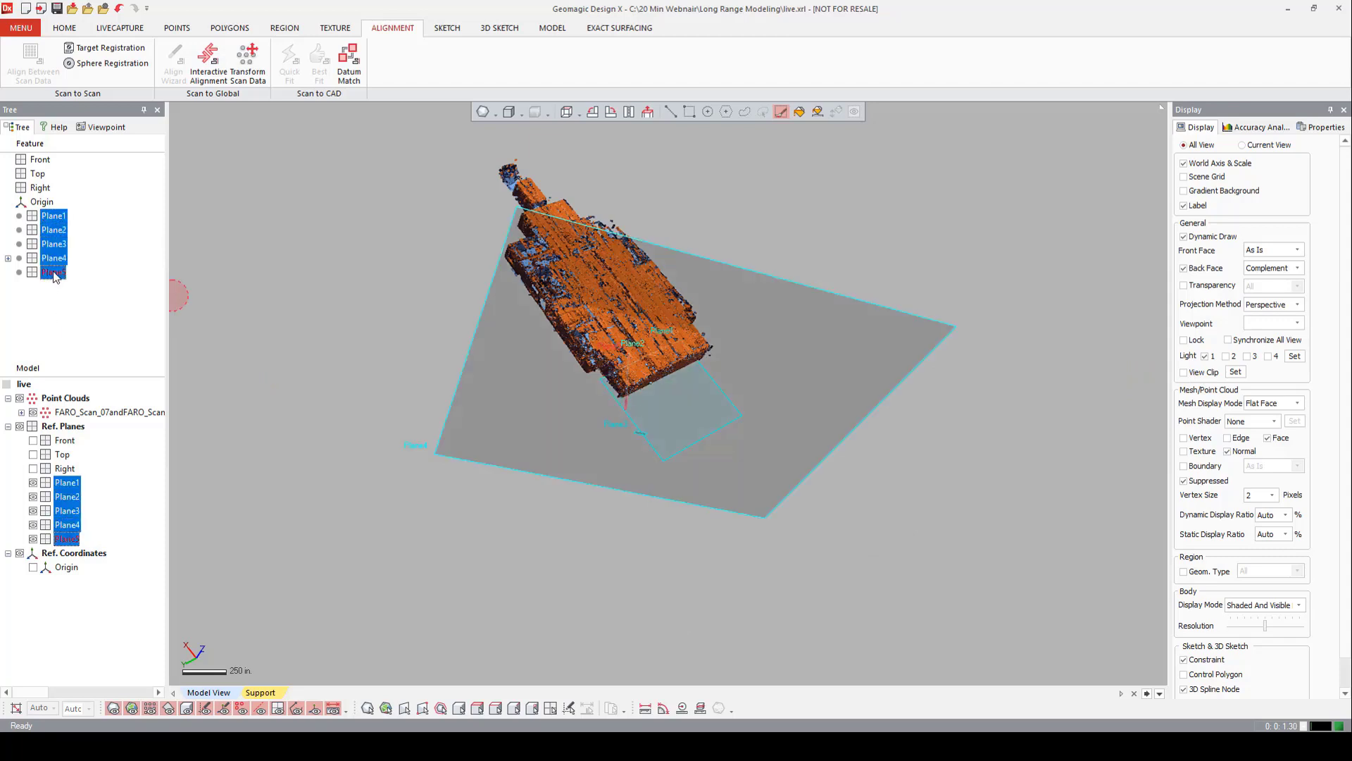
{"action": "right_click", "coordinate": [53, 232]}
{"action": "left_click", "coordinate": [85, 242]}
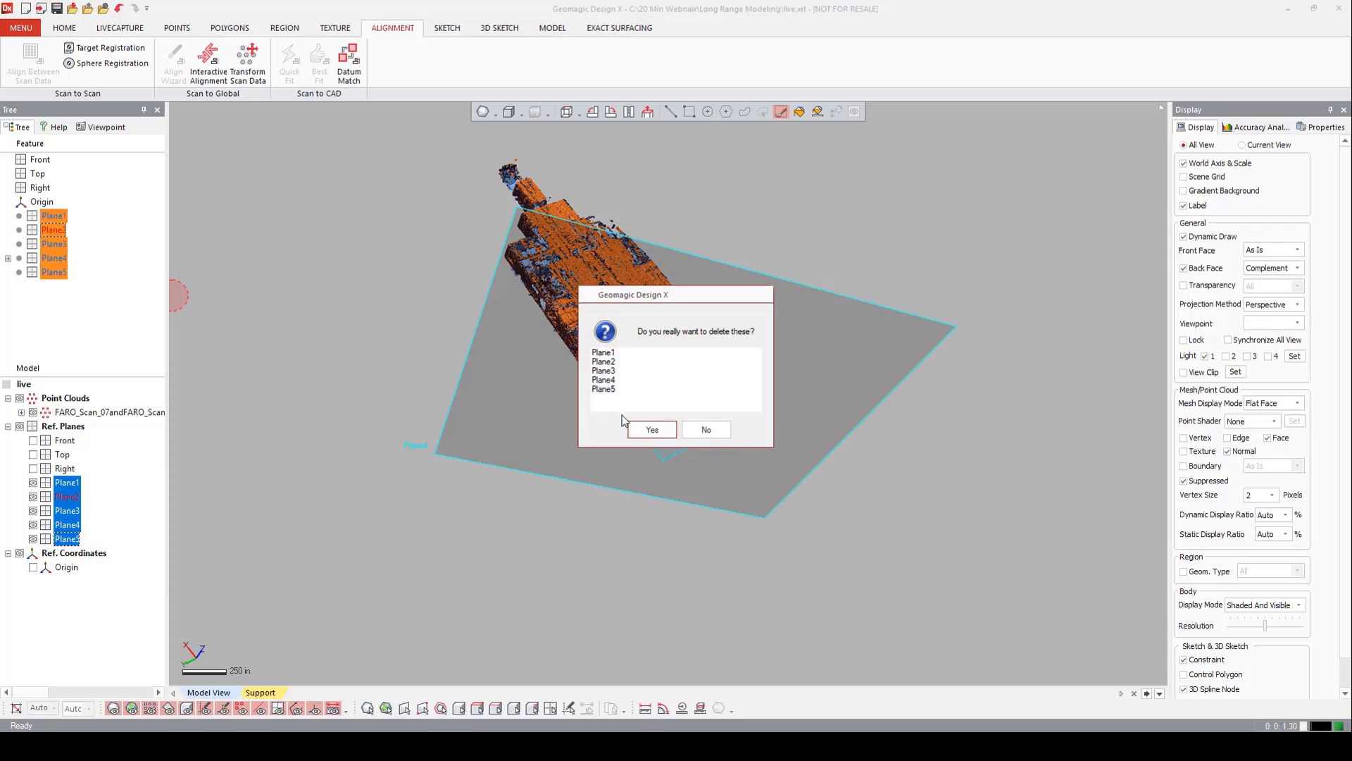
{"action": "left_click", "coordinate": [646, 428]}
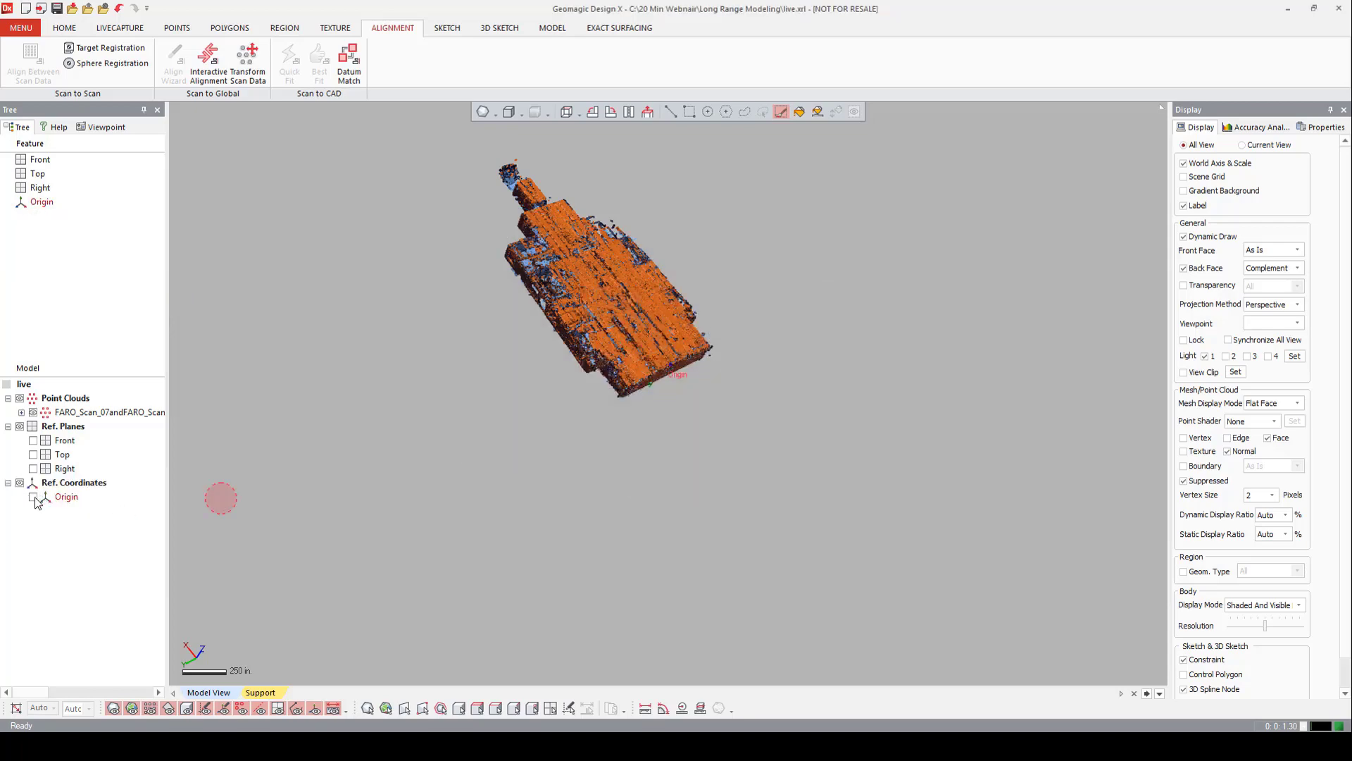
Show the origin and zoom in around the aligned point cloud.
{"action": "left_click", "coordinate": [35, 499]}
{"action": "scroll", "coordinate": [710, 421], "scroll_direction": "up", "scroll_amount": 5}
{"action": "right_click_drag", "start_coordinate": [704, 425], "coordinate": [631, 689]}
{"action": "scroll", "coordinate": [591, 328], "scroll_direction": "up", "scroll_amount": 4}
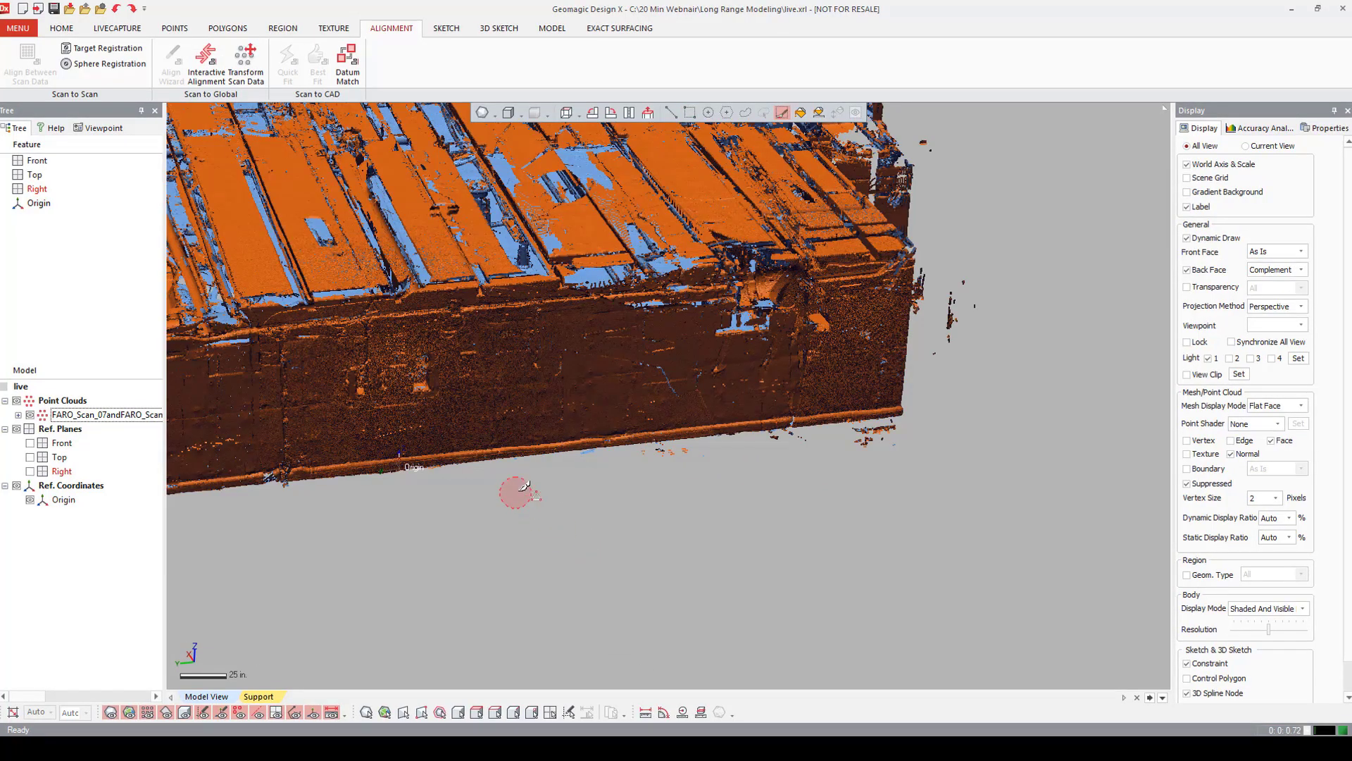
Cycle the cloud through the front, left-side and top (X-Y) standard views.
{"action": "left_click", "coordinate": [579, 114]}
{"action": "left_click", "coordinate": [569, 132]}
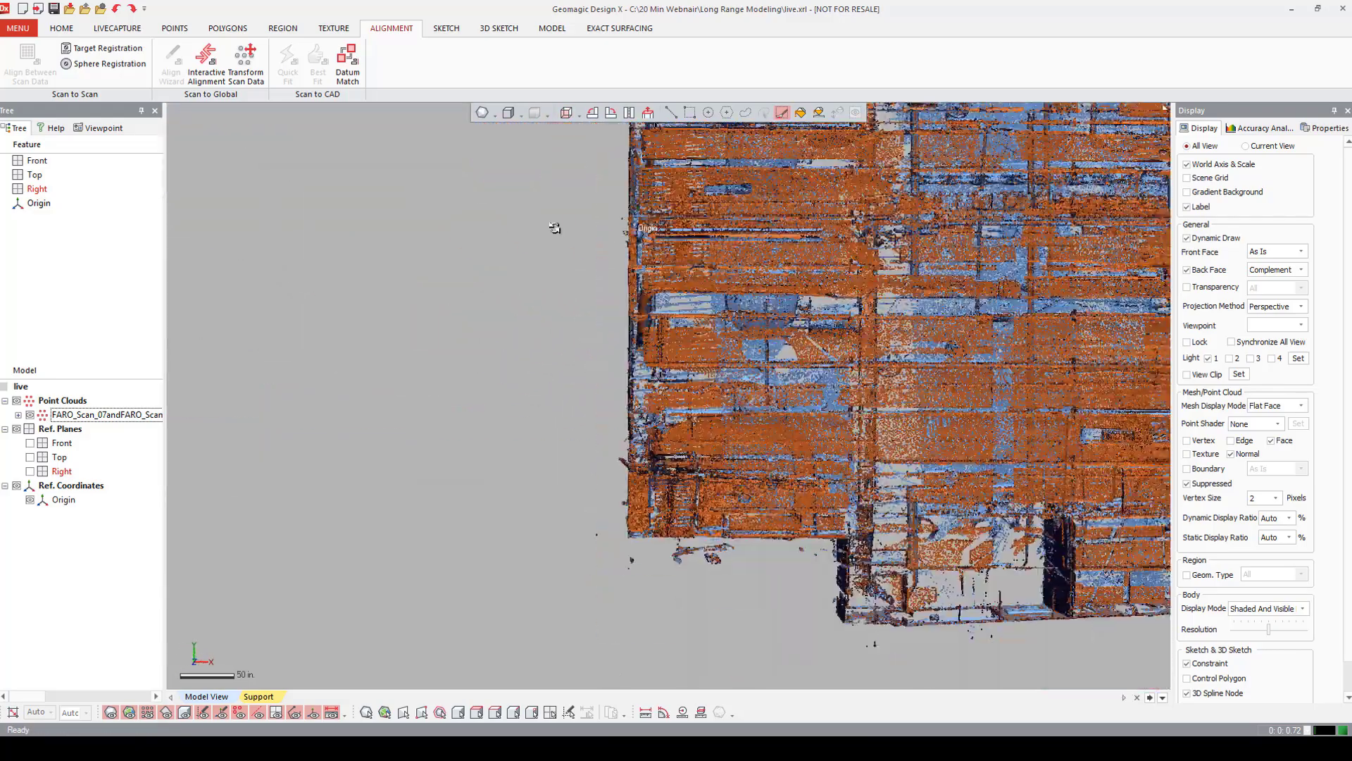
{"action": "left_click", "coordinate": [579, 114]}
{"action": "left_click", "coordinate": [569, 168]}
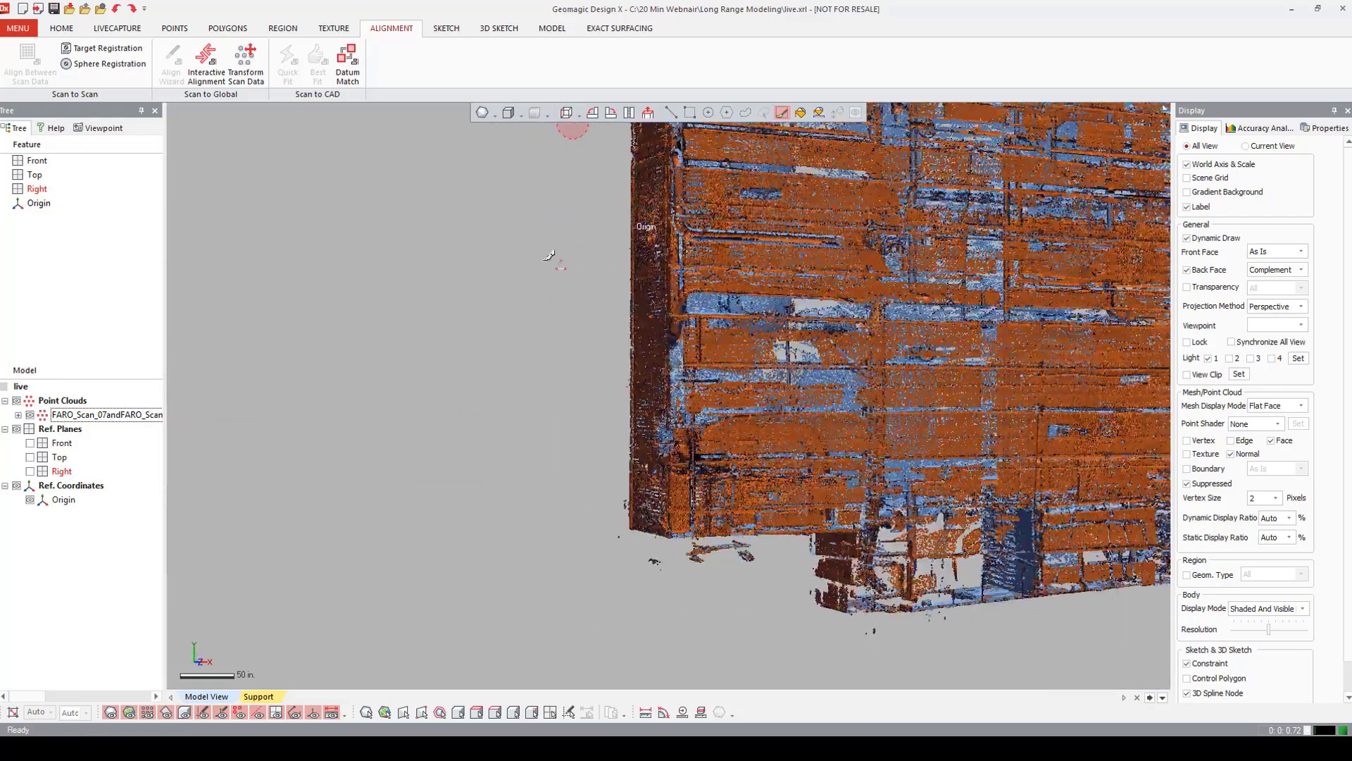
{"action": "left_click", "coordinate": [579, 114]}
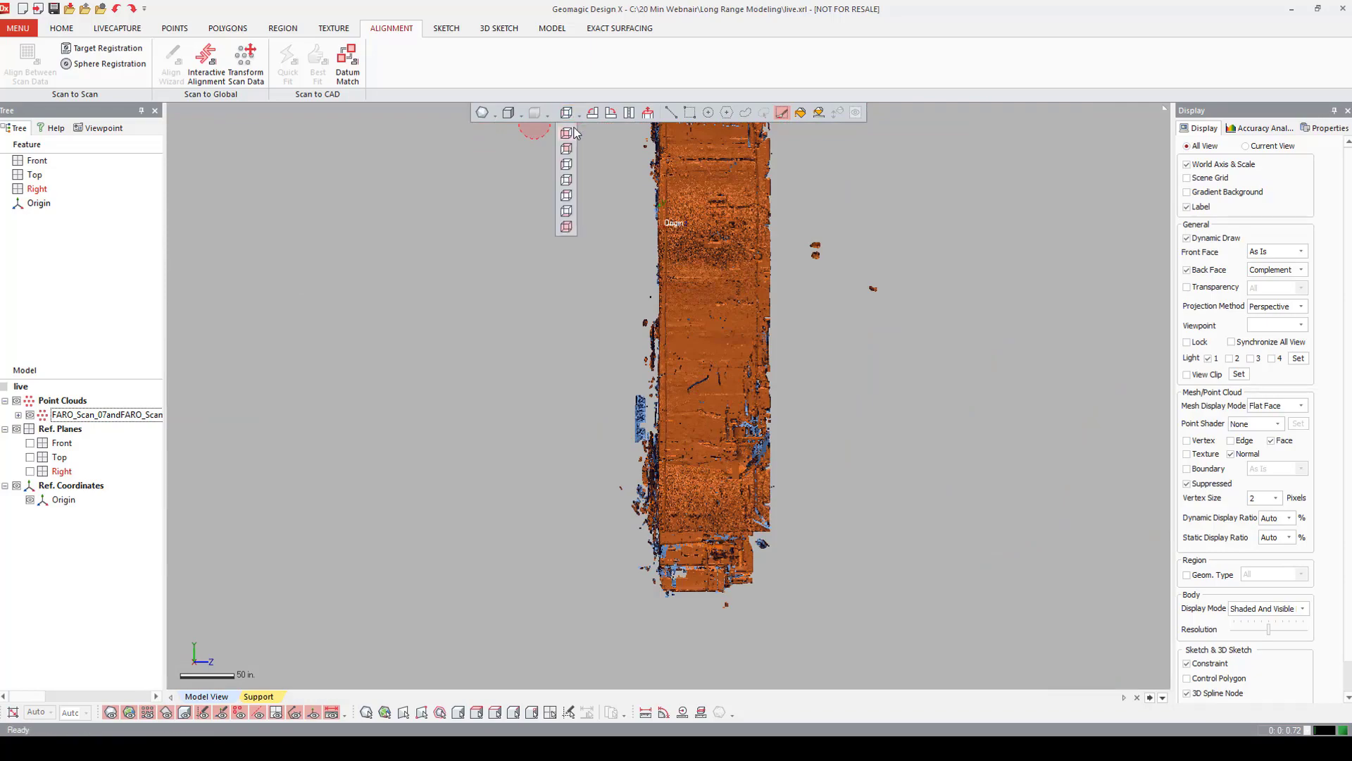
{"action": "left_click", "coordinate": [567, 149]}
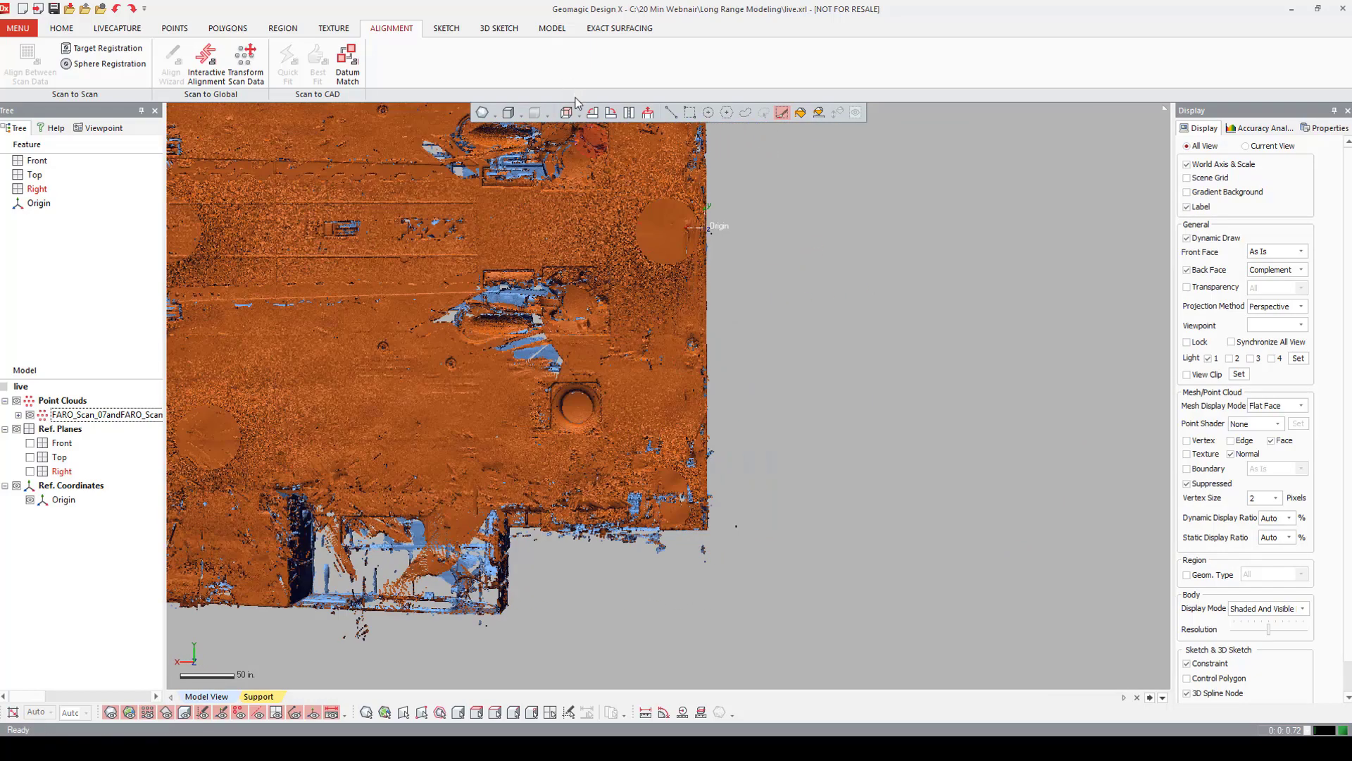
Check further standard views including the right side, then centre the whole cloud.
{"action": "left_click", "coordinate": [580, 114]}
{"action": "left_click", "coordinate": [570, 142]}
{"action": "left_click", "coordinate": [575, 113]}
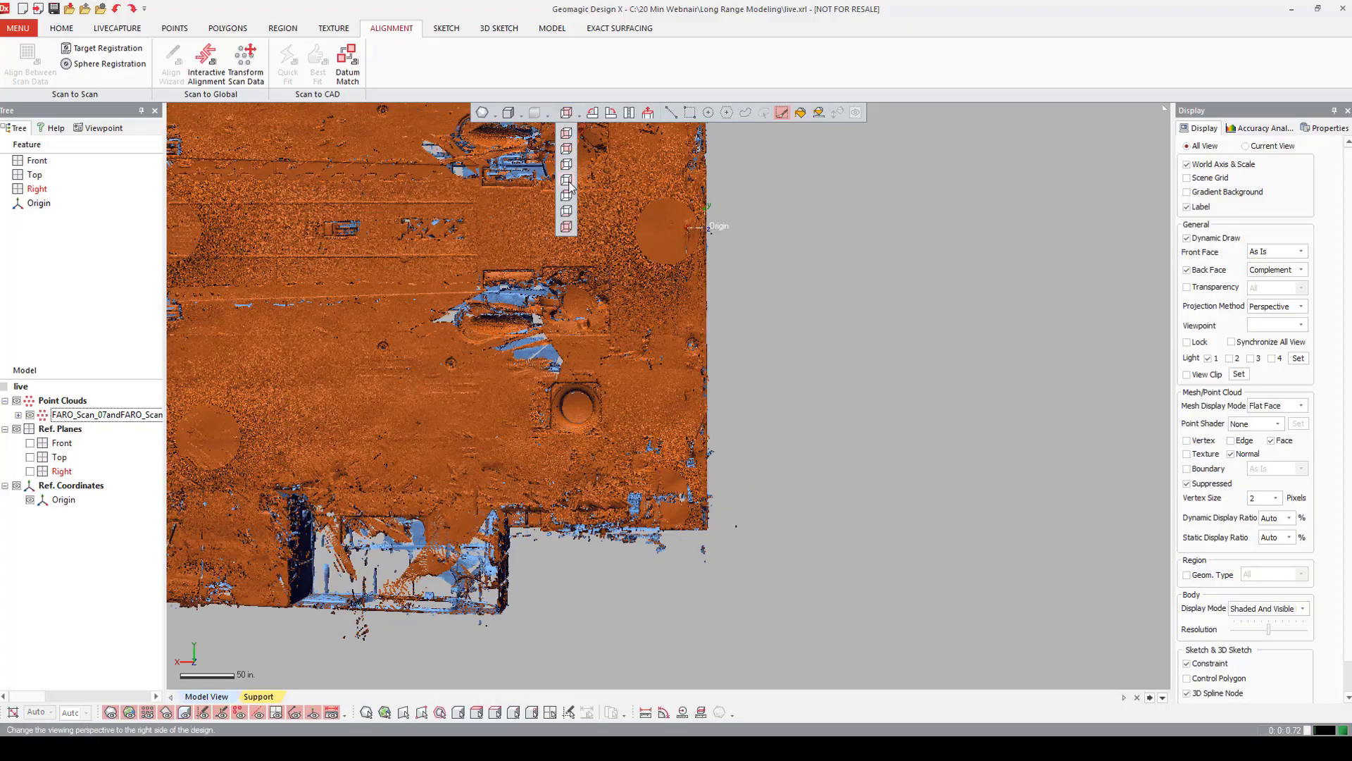
{"action": "left_click", "coordinate": [567, 180]}
{"action": "left_click", "coordinate": [580, 114]}
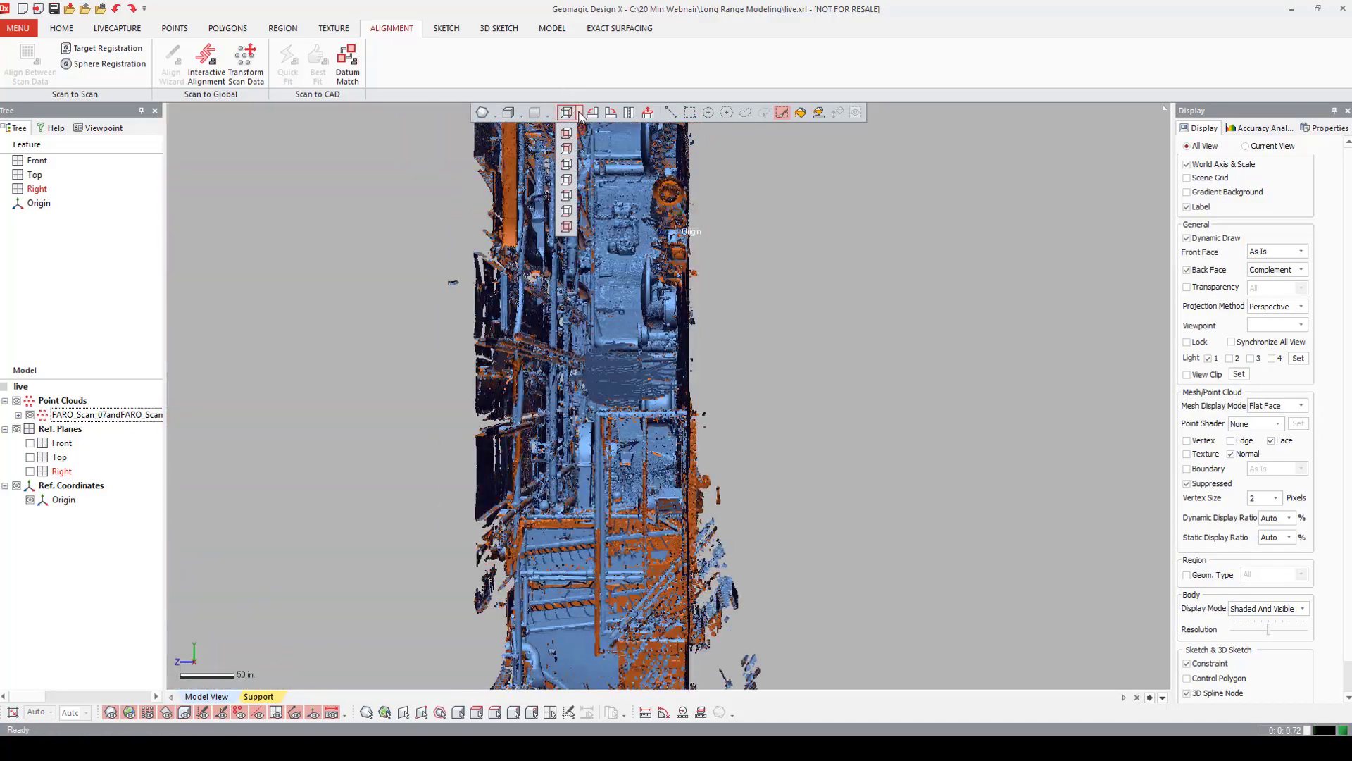
{"action": "left_click", "coordinate": [567, 148]}
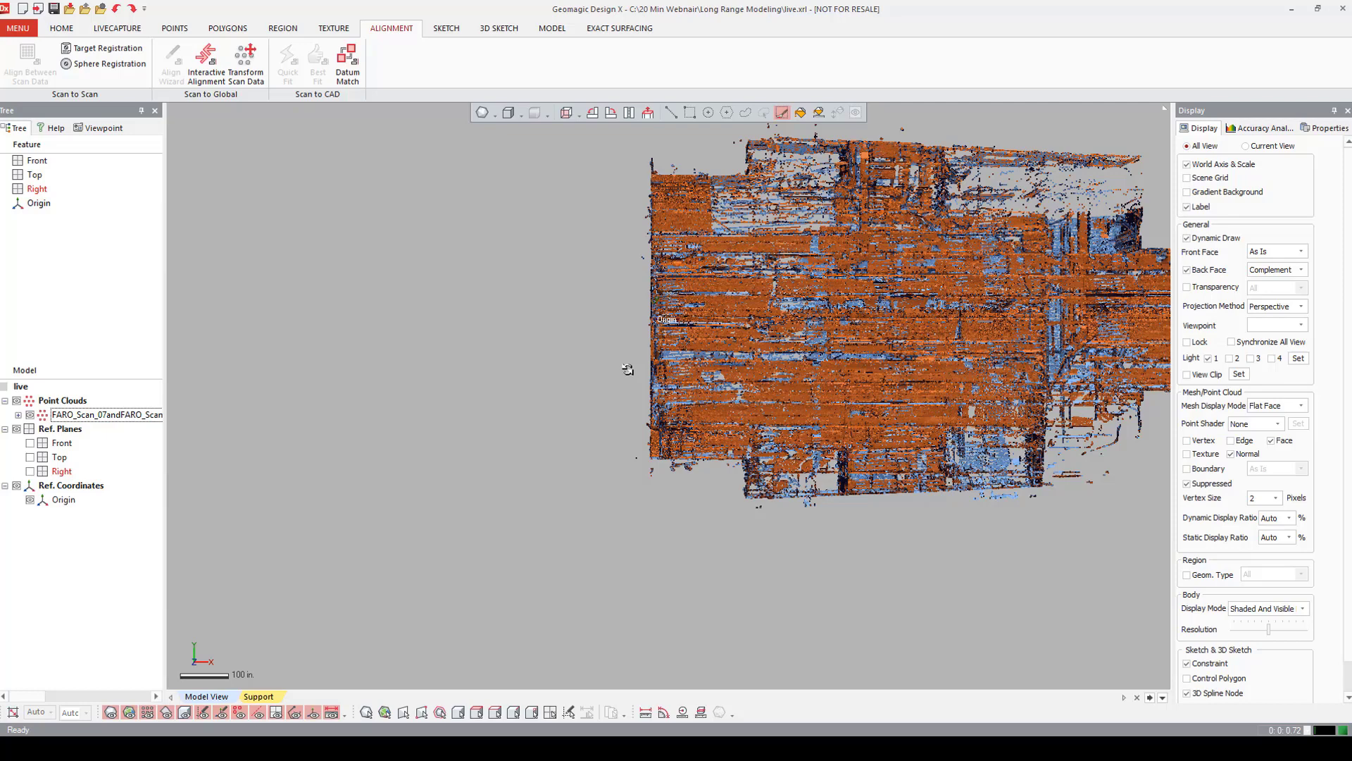
{"action": "right_click_drag", "start_coordinate": [627, 369], "coordinate": [478, 393], "text": "ctrl"}
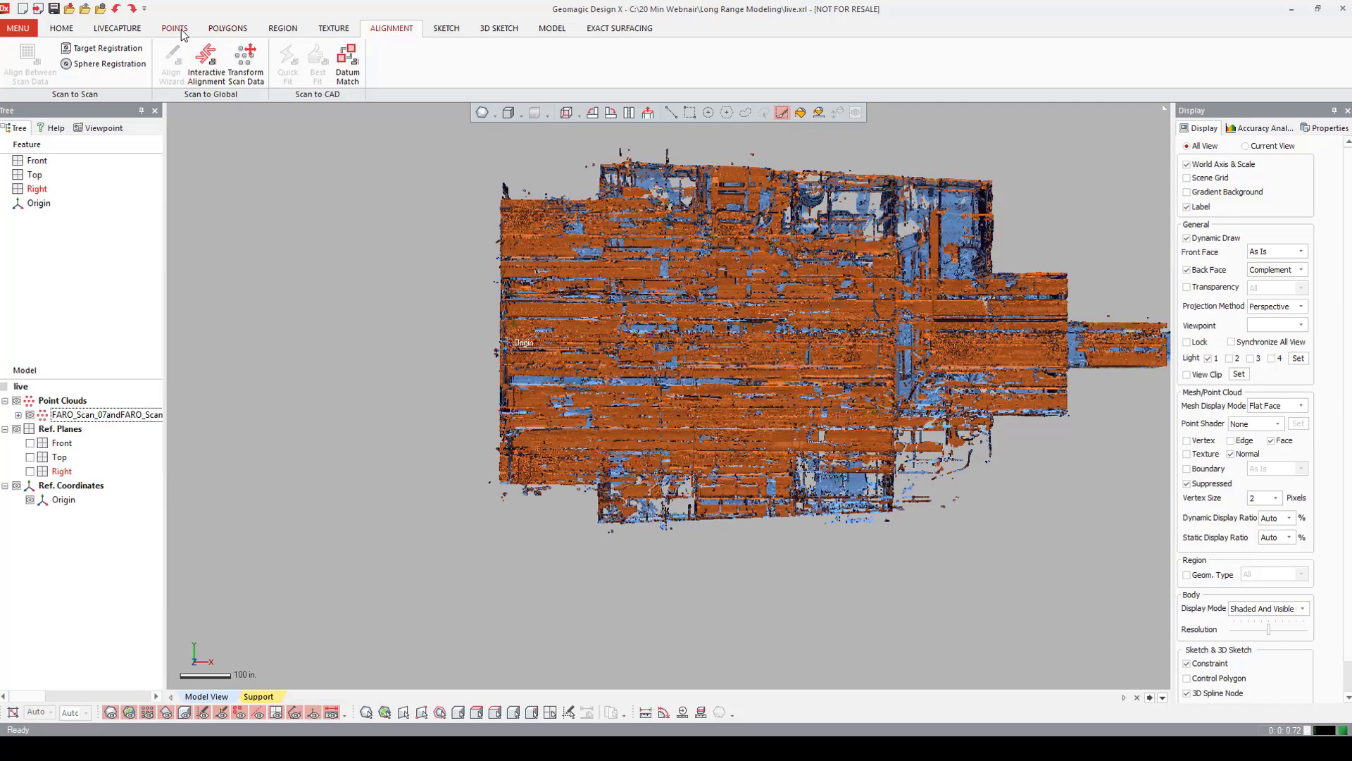
{"action": "left_click", "coordinate": [176, 28]}
Separate the FARO scan with a 3 × 2 grid, adjusting the division lines, into Groups 1–6.
{"action": "left_click", "coordinate": [460, 65]}
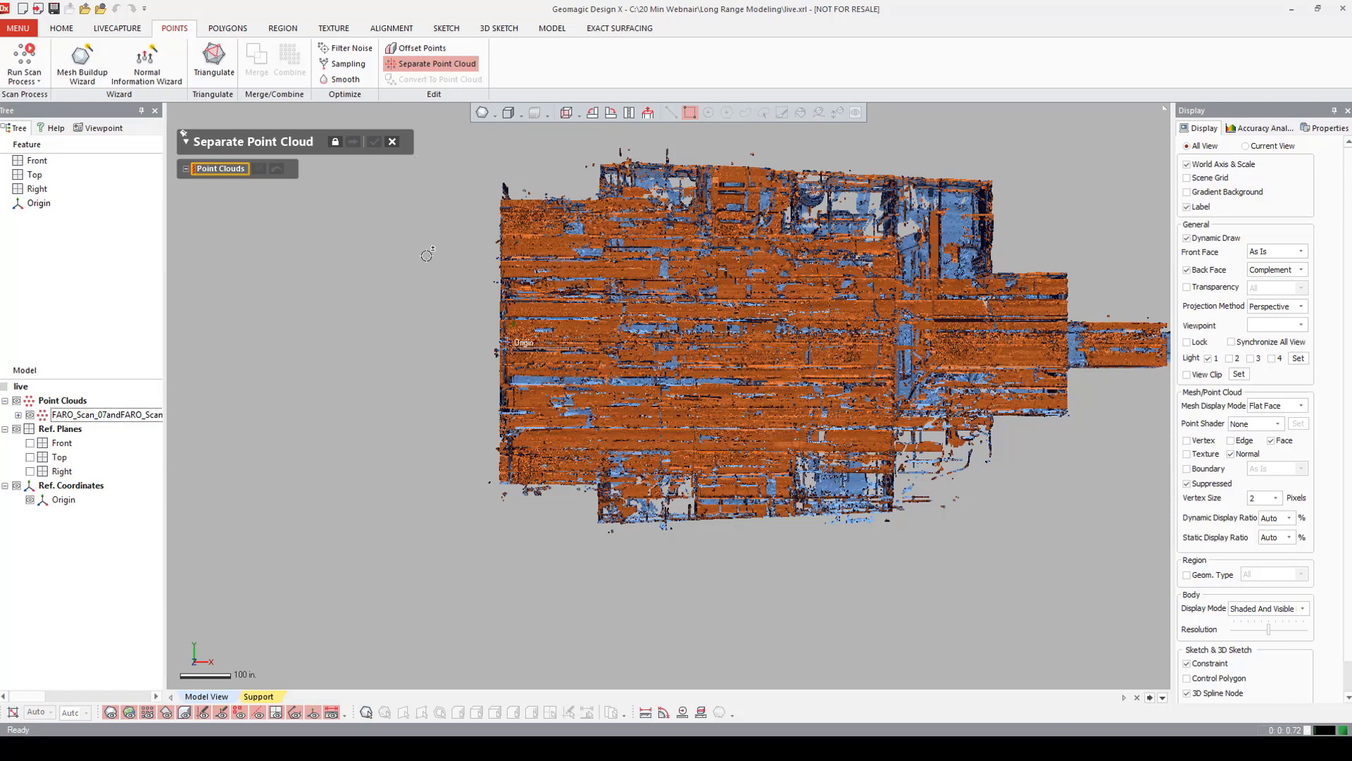
{"action": "left_click", "coordinate": [120, 416]}
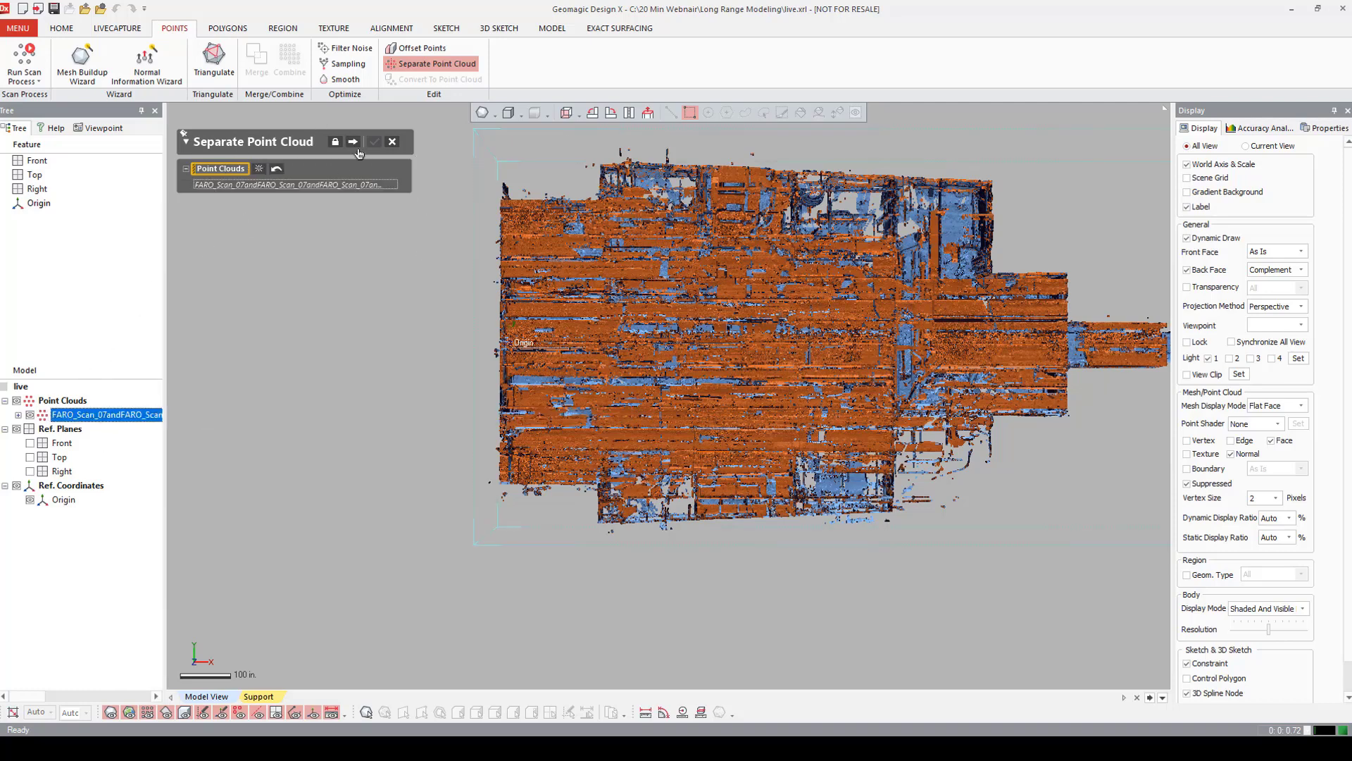
{"action": "left_click", "coordinate": [352, 141]}
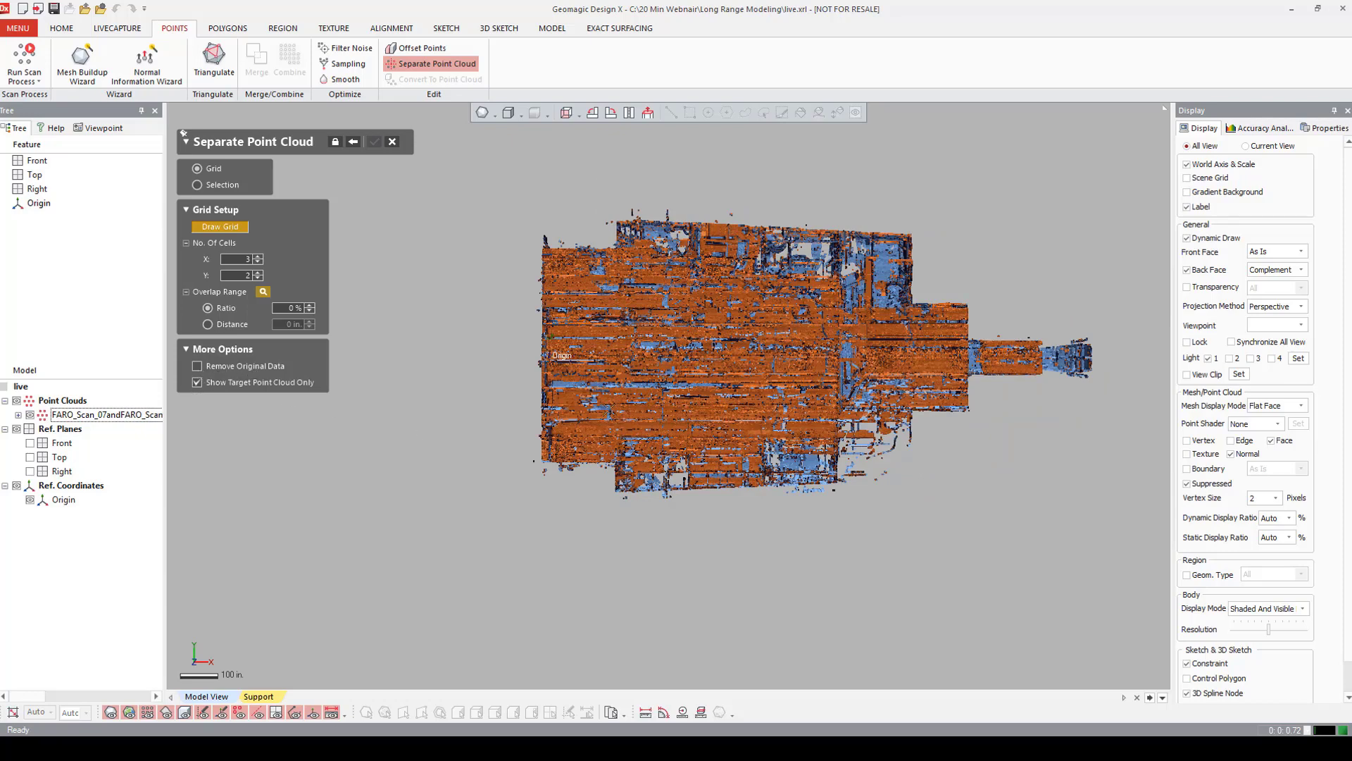
{"action": "right_click_drag", "start_coordinate": [437, 314], "coordinate": [426, 330], "text": "ctrl"}
{"action": "mouse_move", "coordinate": [409, 191]}
{"action": "left_mouse_down"}
{"action": "mouse_move", "coordinate": [1138, 513]}
{"action": "mouse_move", "coordinate": [1169, 572]}
{"action": "mouse_move", "coordinate": [1156, 585]}
{"action": "left_mouse_up"}
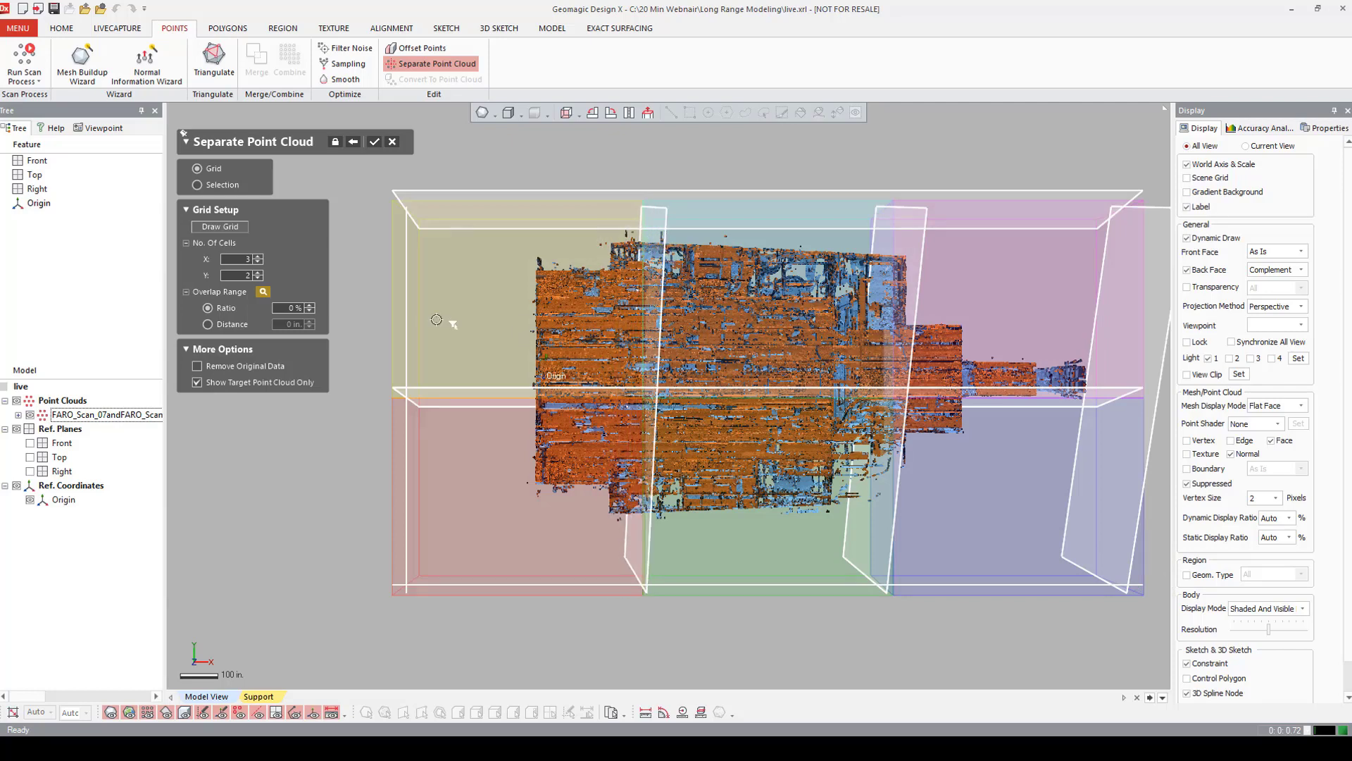
{"action": "left_click_drag", "start_coordinate": [405, 317], "coordinate": [438, 325]}
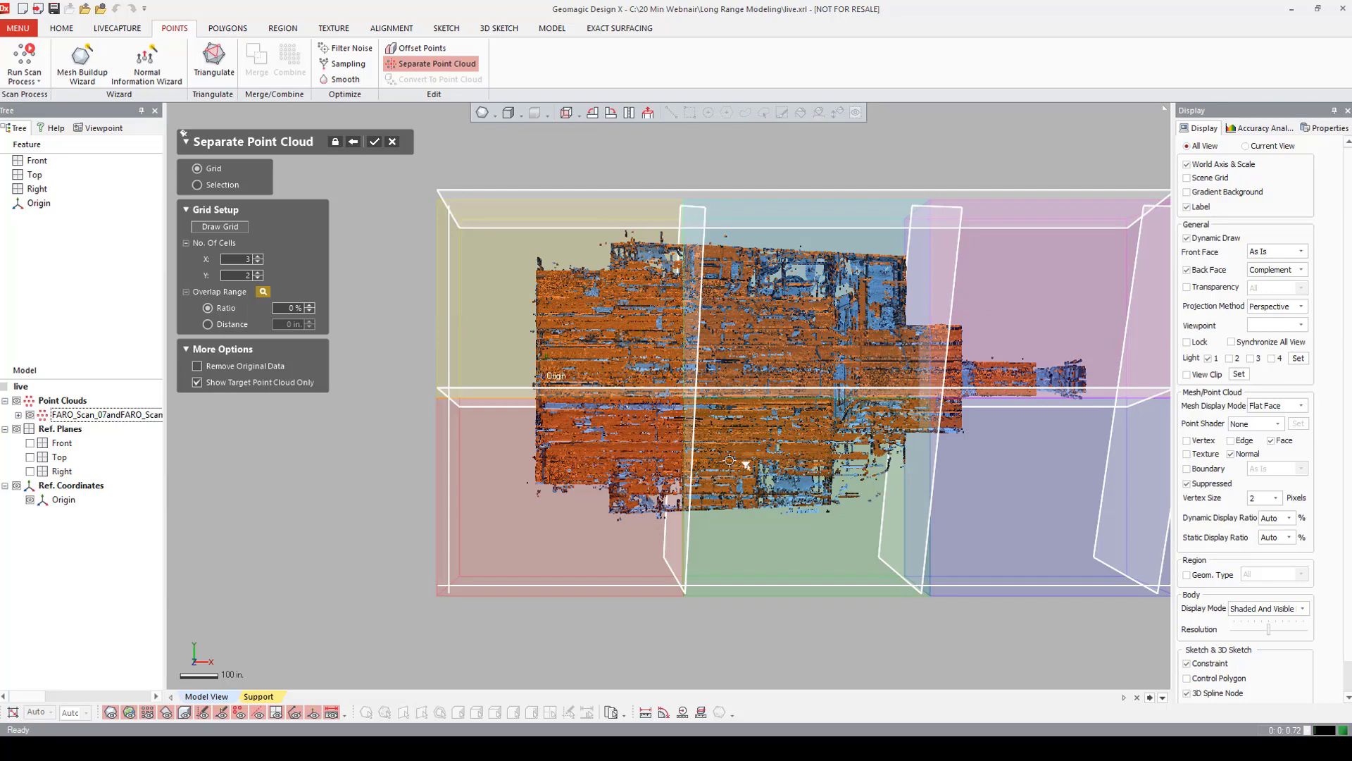
{"action": "left_click_drag", "start_coordinate": [710, 388], "coordinate": [710, 368]}
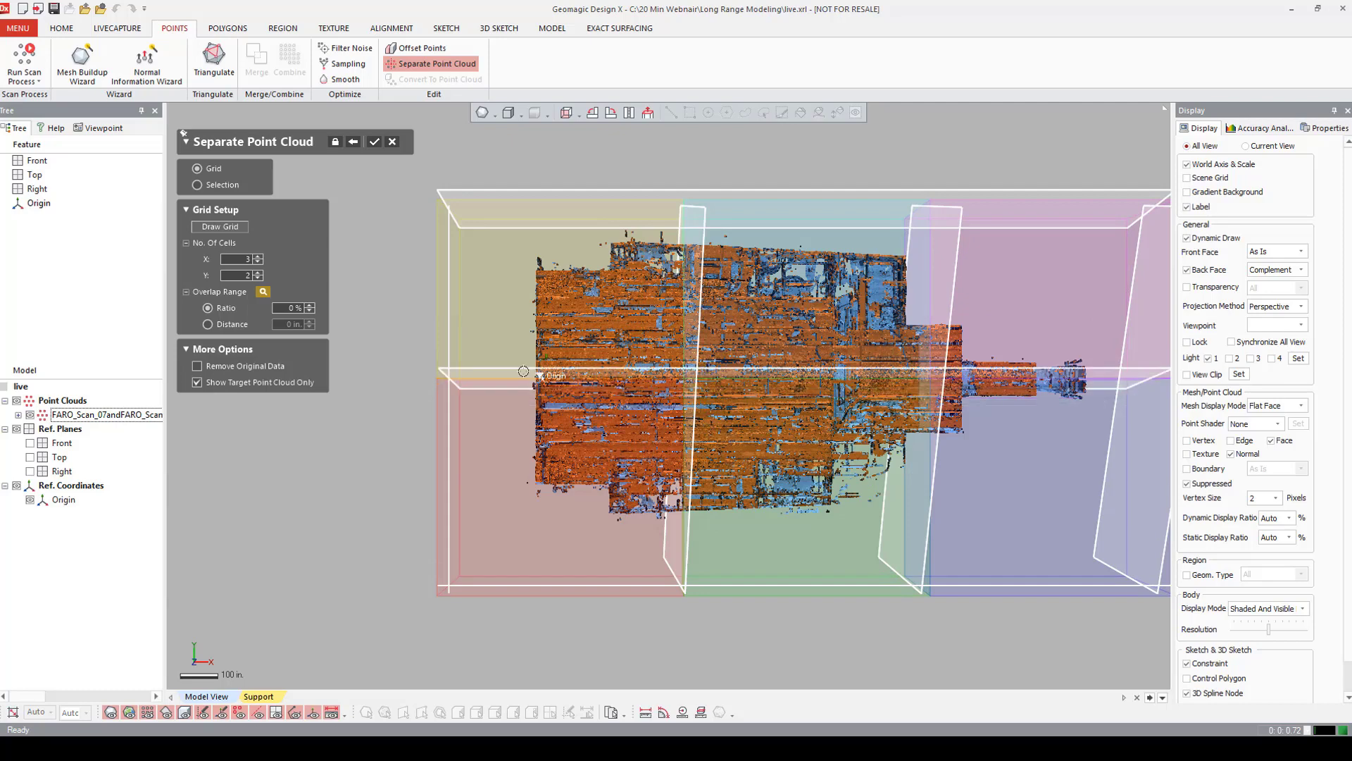
{"action": "left_click", "coordinate": [374, 145]}
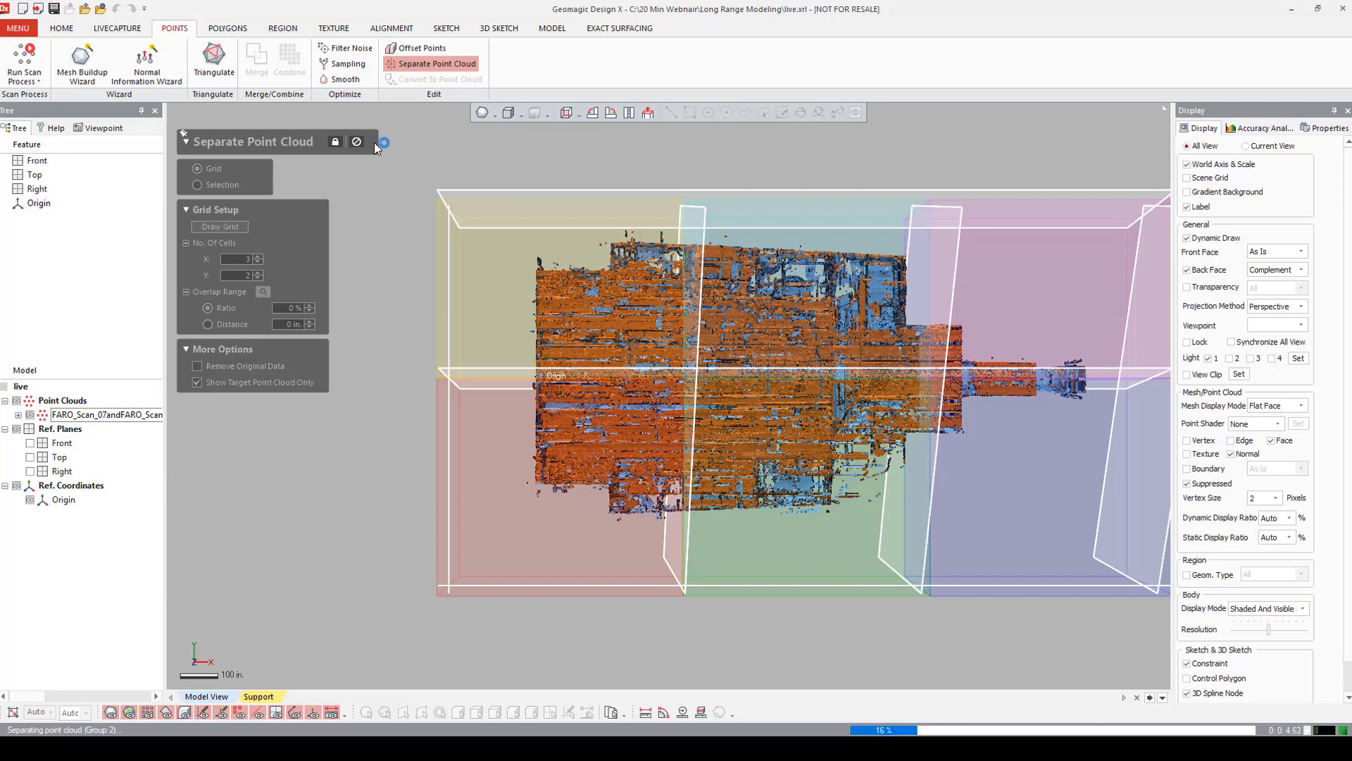
Hide the FARO scan and Groups 1–5 one by one, then show the groups again.
{"action": "left_click", "coordinate": [30, 415]}
{"action": "left_click", "coordinate": [30, 429]}
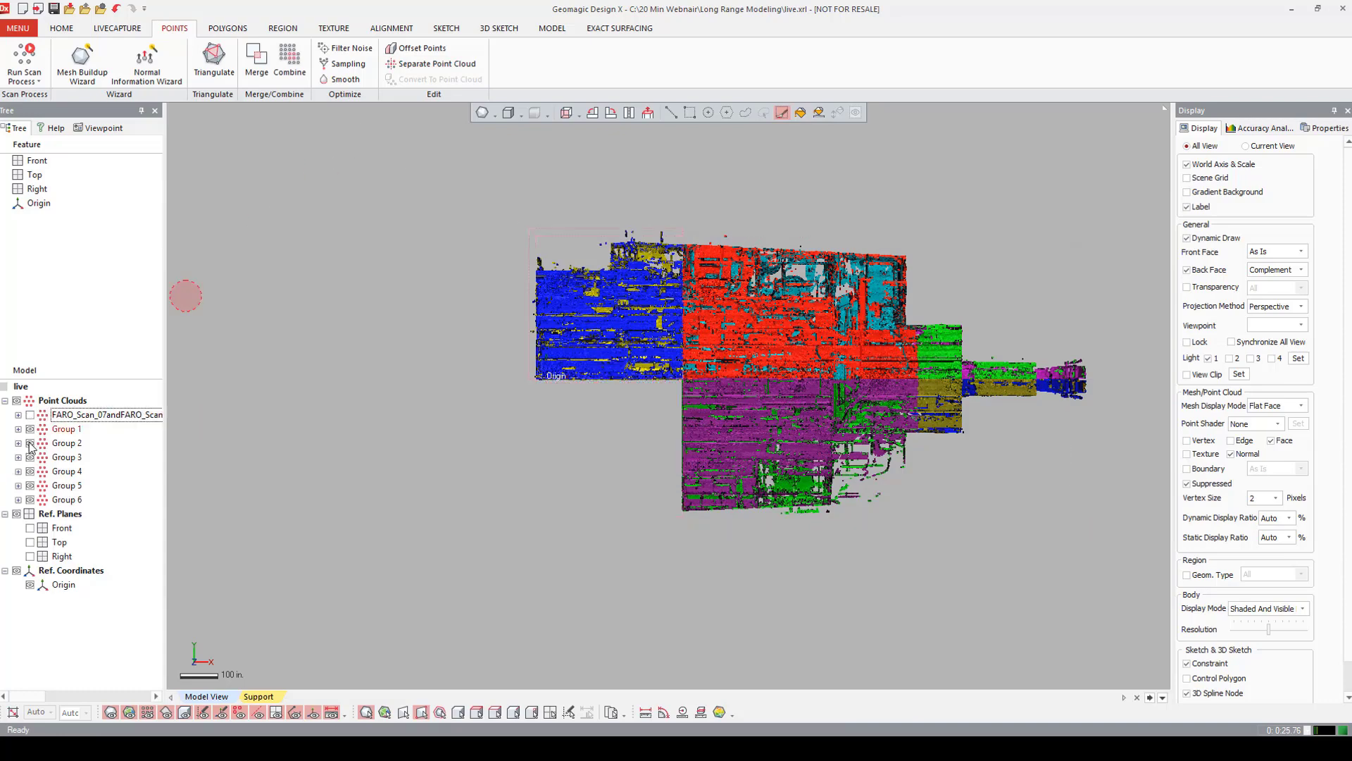
{"action": "left_click", "coordinate": [30, 444]}
{"action": "left_click", "coordinate": [31, 458]}
{"action": "left_click", "coordinate": [30, 486]}
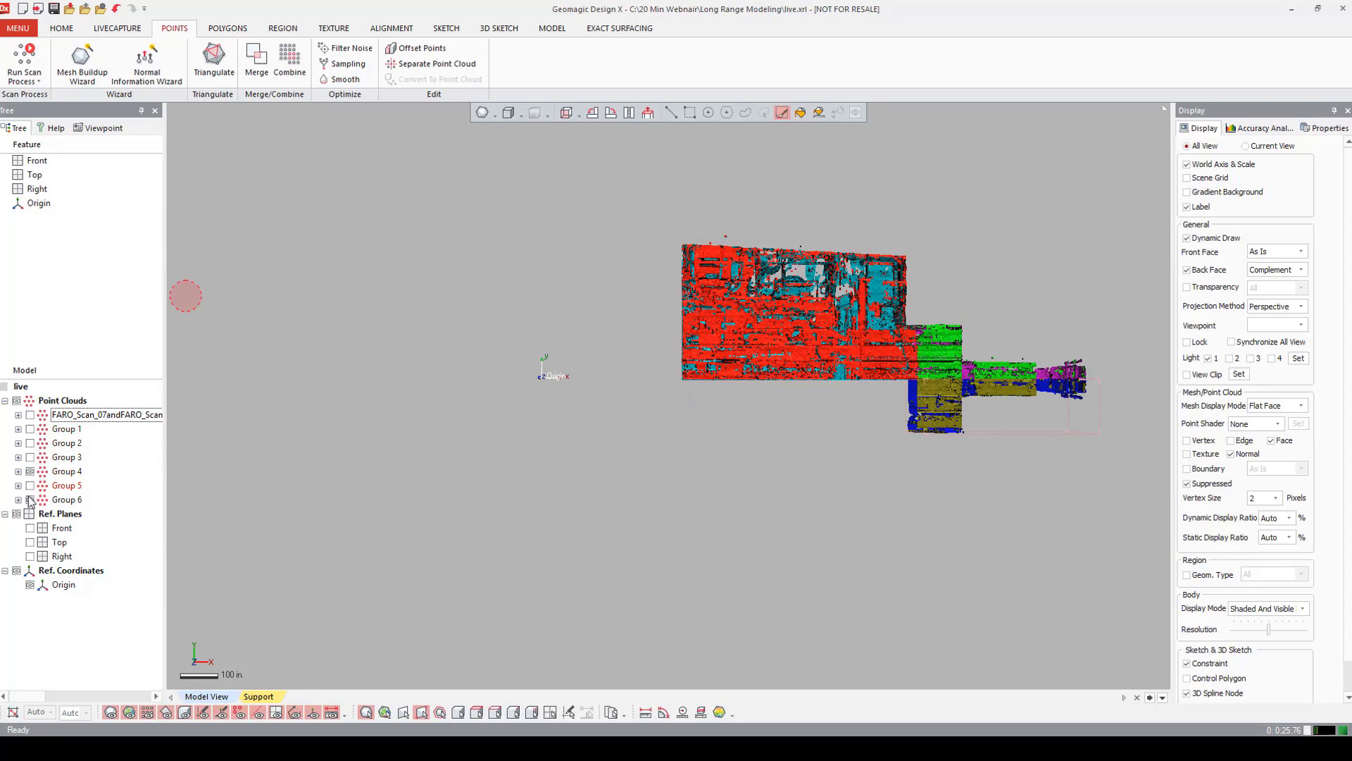
{"action": "left_click", "coordinate": [30, 475]}
{"action": "left_click", "coordinate": [29, 486]}
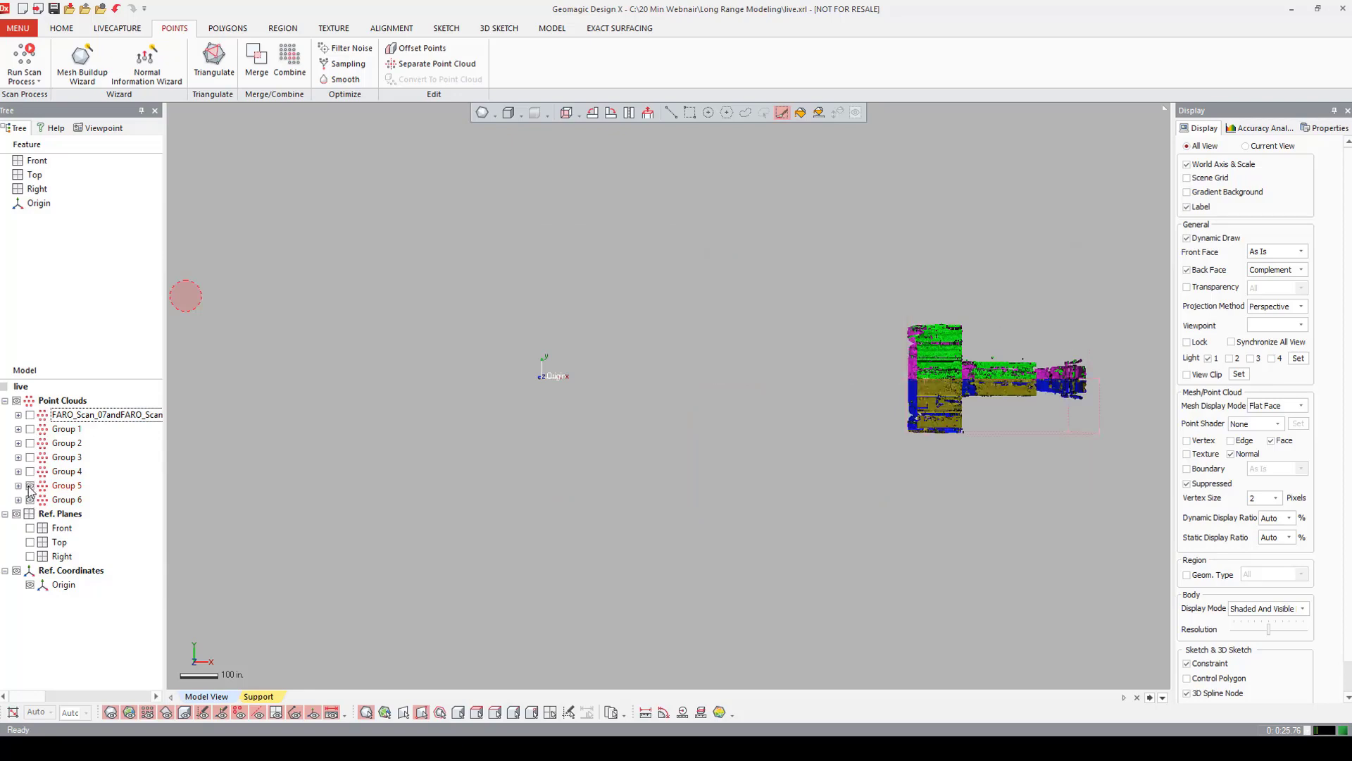
{"action": "left_click", "coordinate": [30, 471]}
{"action": "left_click", "coordinate": [30, 458]}
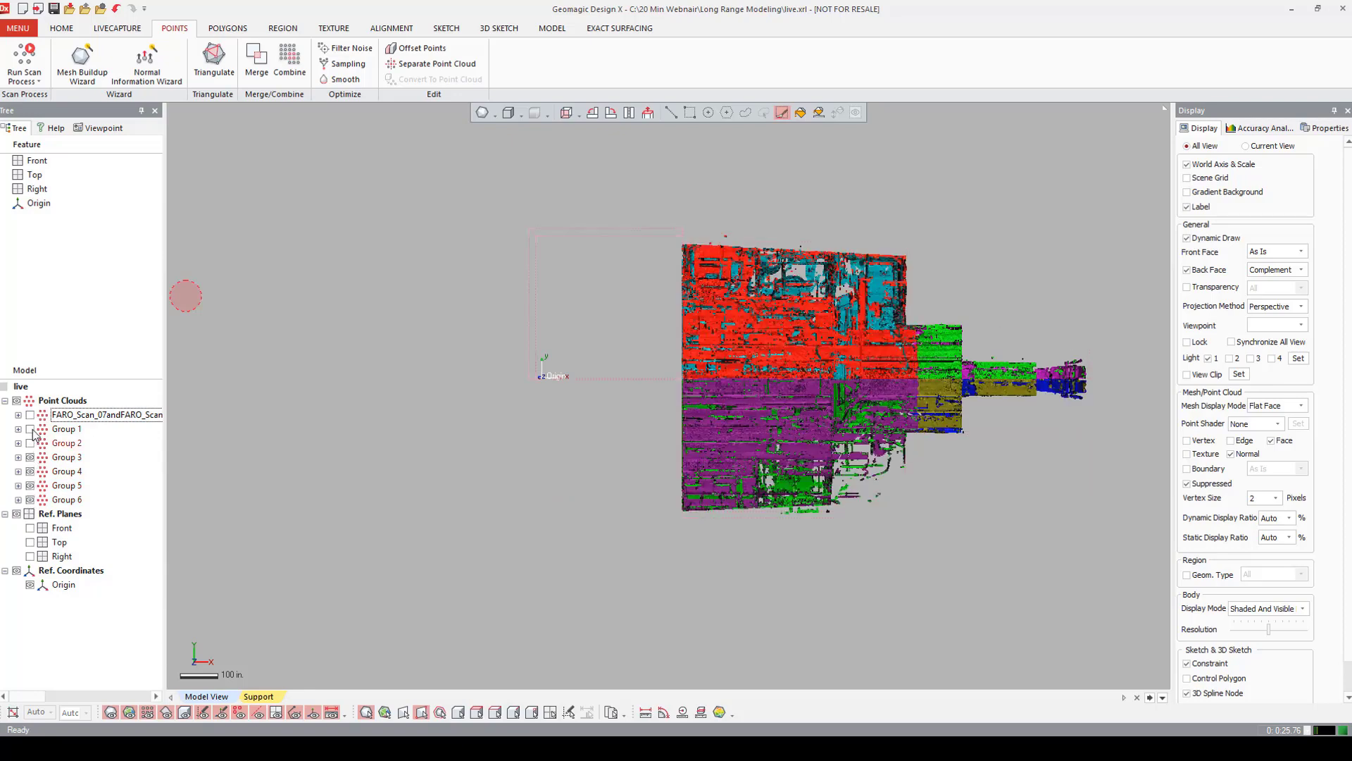
{"action": "left_click", "coordinate": [31, 441]}
{"action": "left_click", "coordinate": [30, 428]}
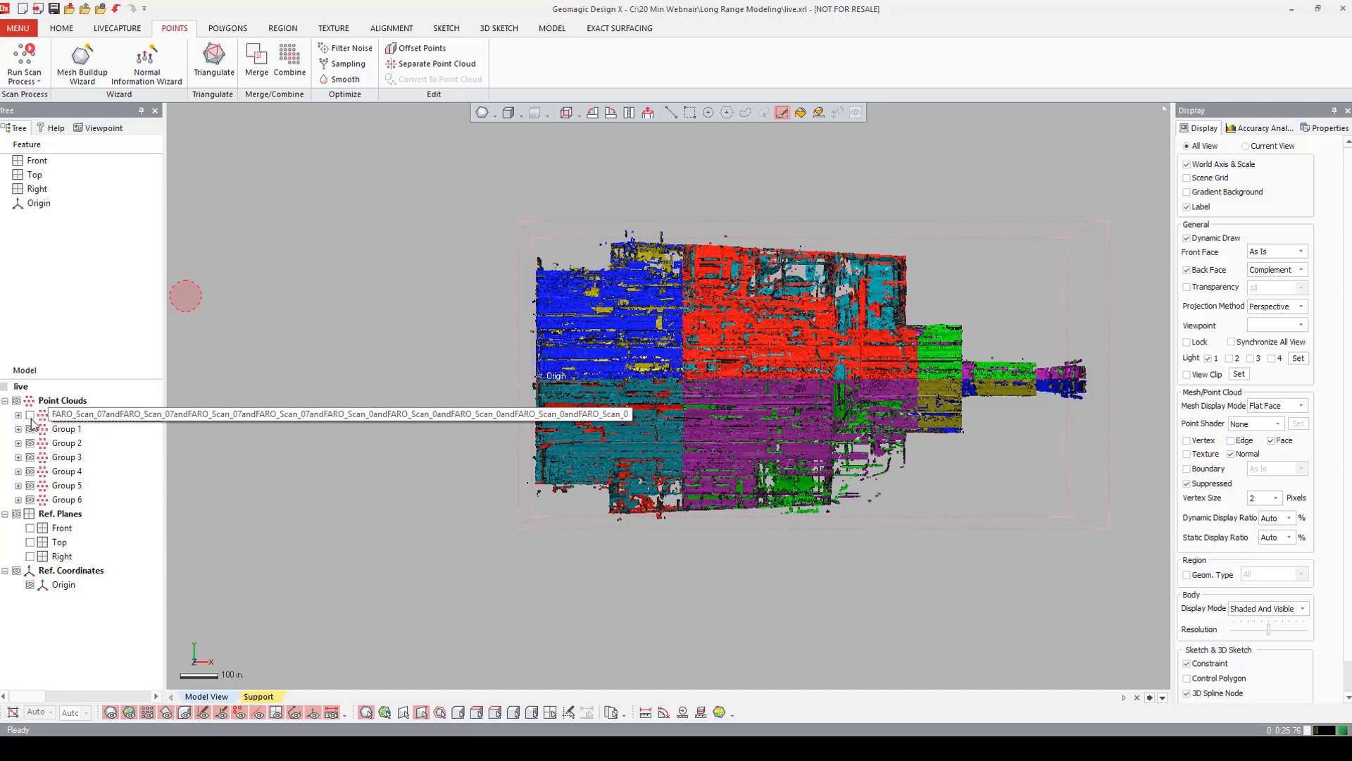
Hide Groups 1 through 6 so only the original scan remains visible.
{"action": "left_click", "coordinate": [29, 429]}
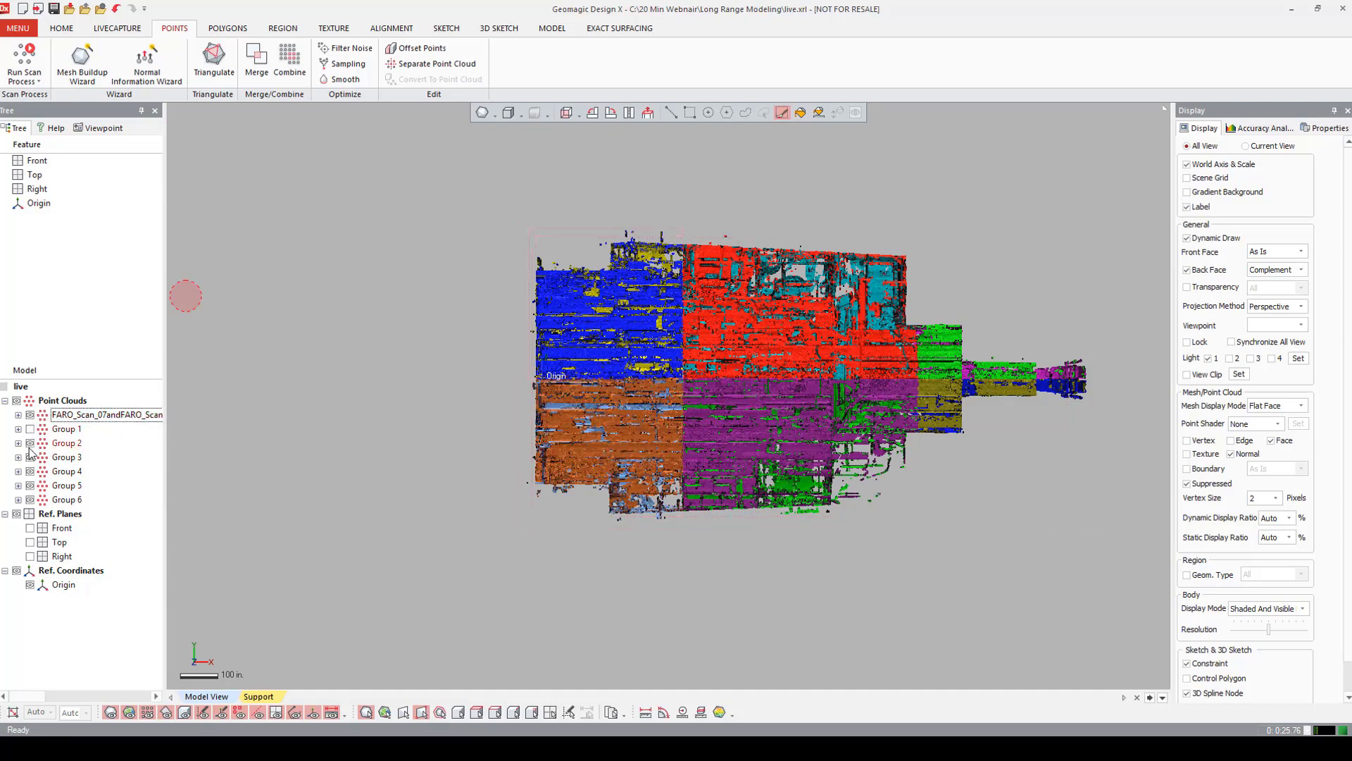
{"action": "left_click", "coordinate": [30, 457]}
{"action": "left_click", "coordinate": [30, 471]}
{"action": "left_click", "coordinate": [30, 475]}
{"action": "left_click", "coordinate": [29, 486]}
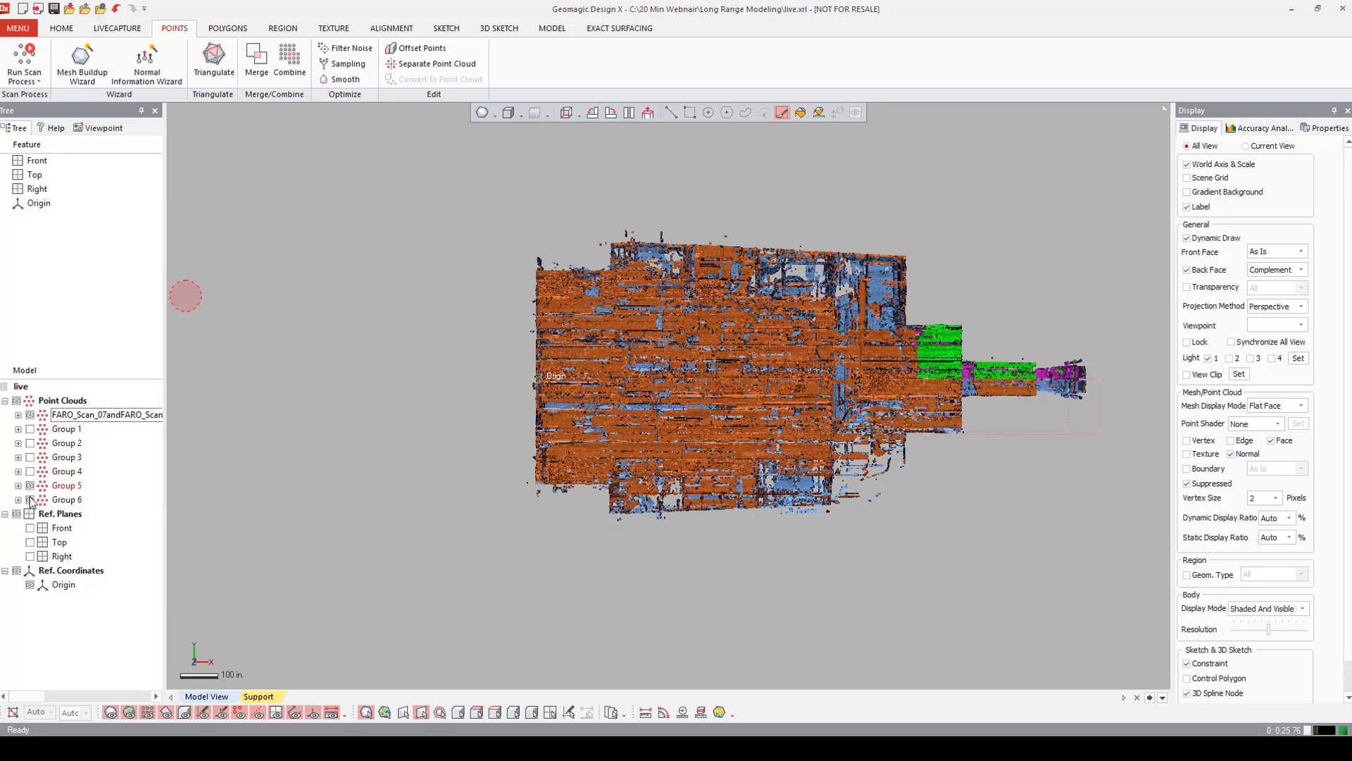
{"action": "left_click", "coordinate": [30, 499]}
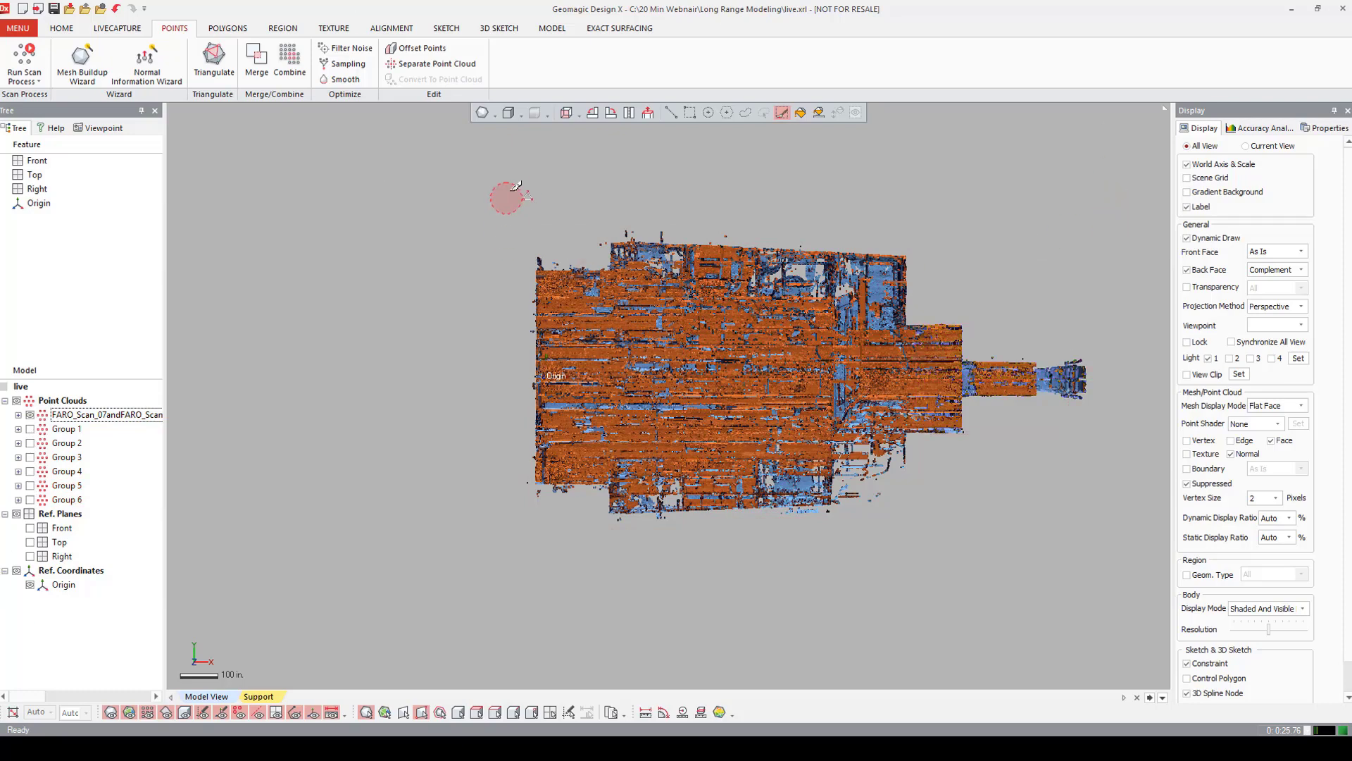
Show the Front, Top and Right reference planes and tilt the view over the cloud.
{"action": "left_click", "coordinate": [447, 28]}
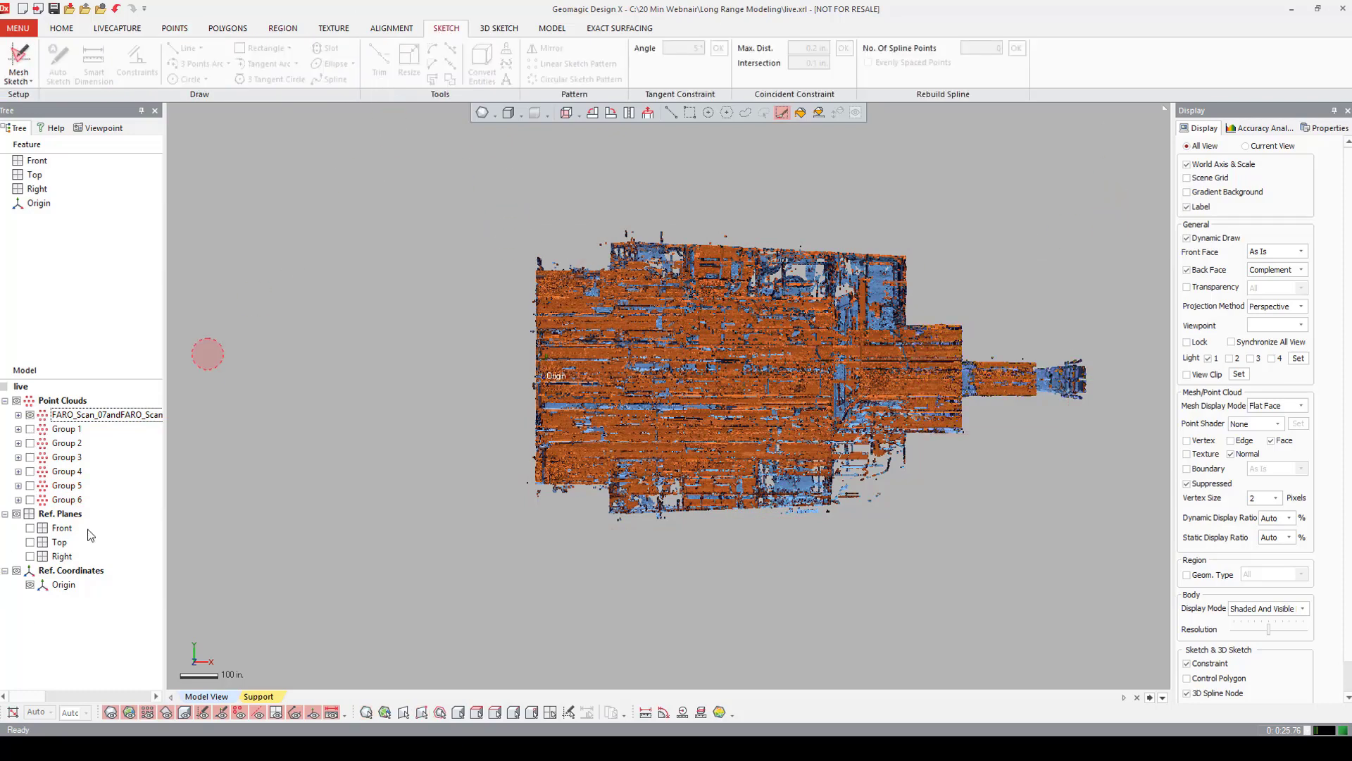
{"action": "left_click", "coordinate": [30, 528]}
{"action": "left_click", "coordinate": [30, 541]}
{"action": "left_click", "coordinate": [29, 556]}
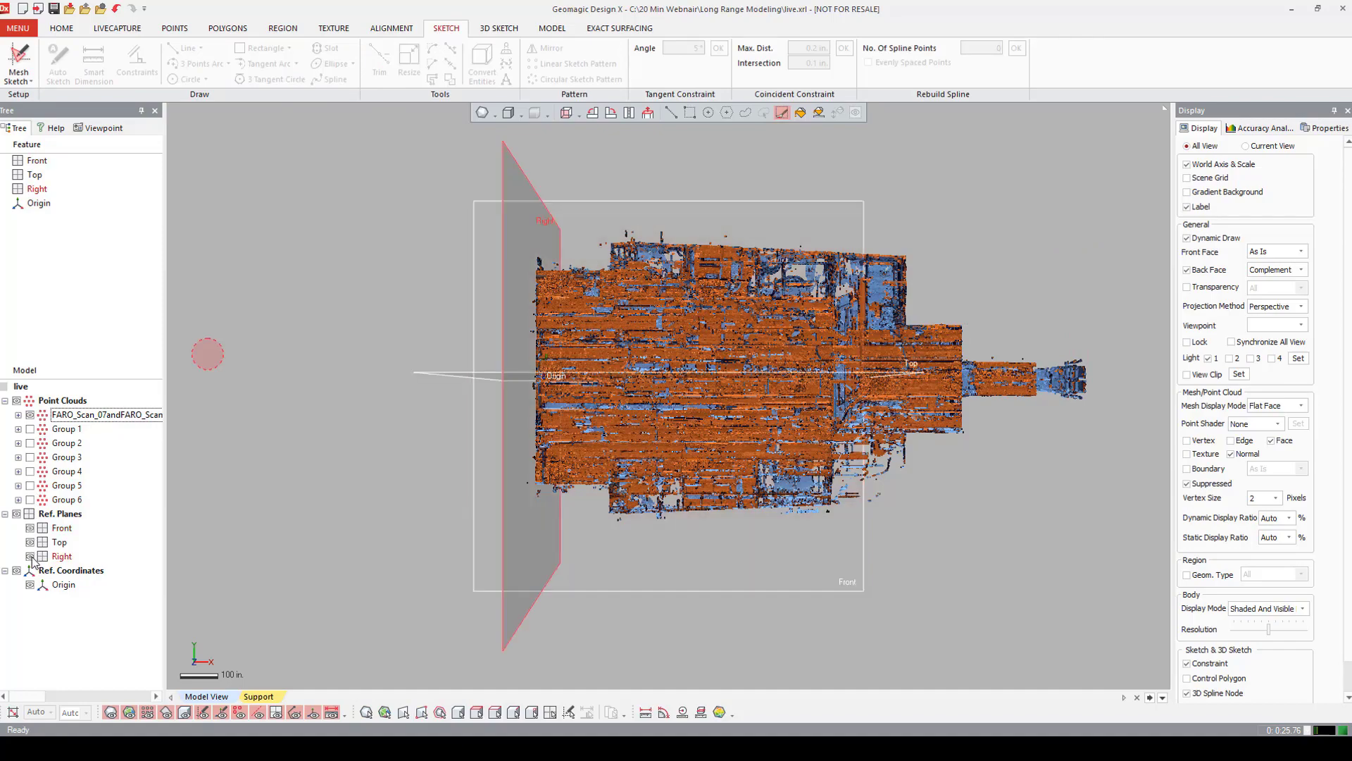
{"action": "right_click_drag", "start_coordinate": [614, 643], "coordinate": [620, 545]}
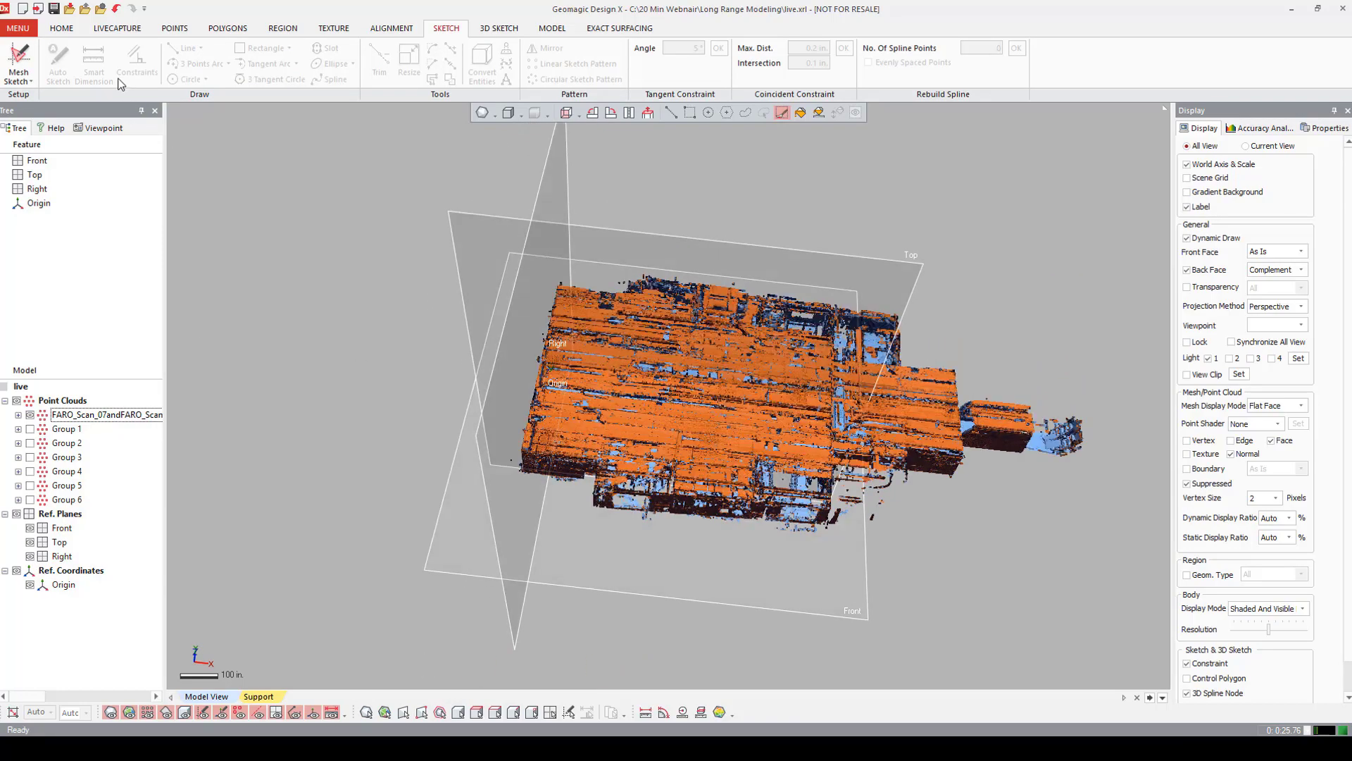
Start a mesh sketch on the Front plane with a 70 in. offset distance.
{"action": "left_click", "coordinate": [19, 63]}
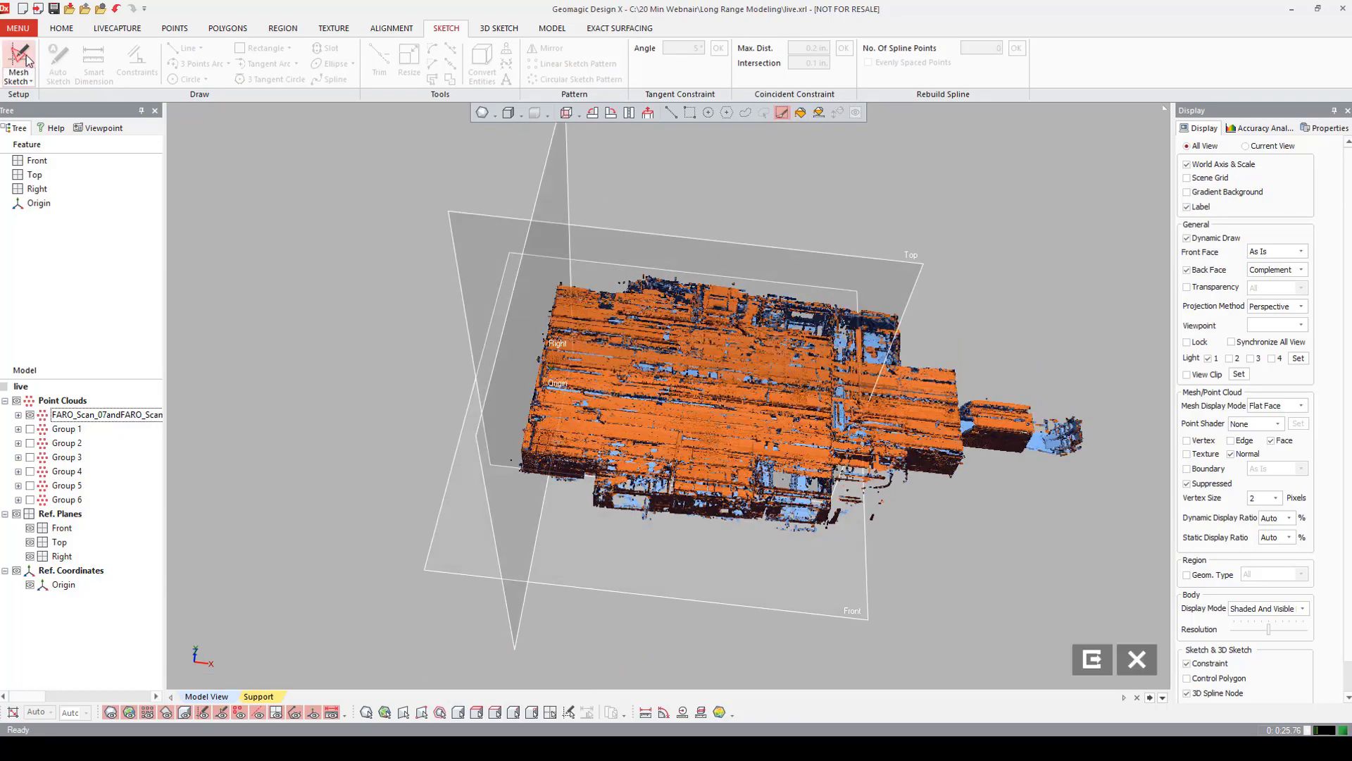
{"action": "left_click", "coordinate": [680, 559]}
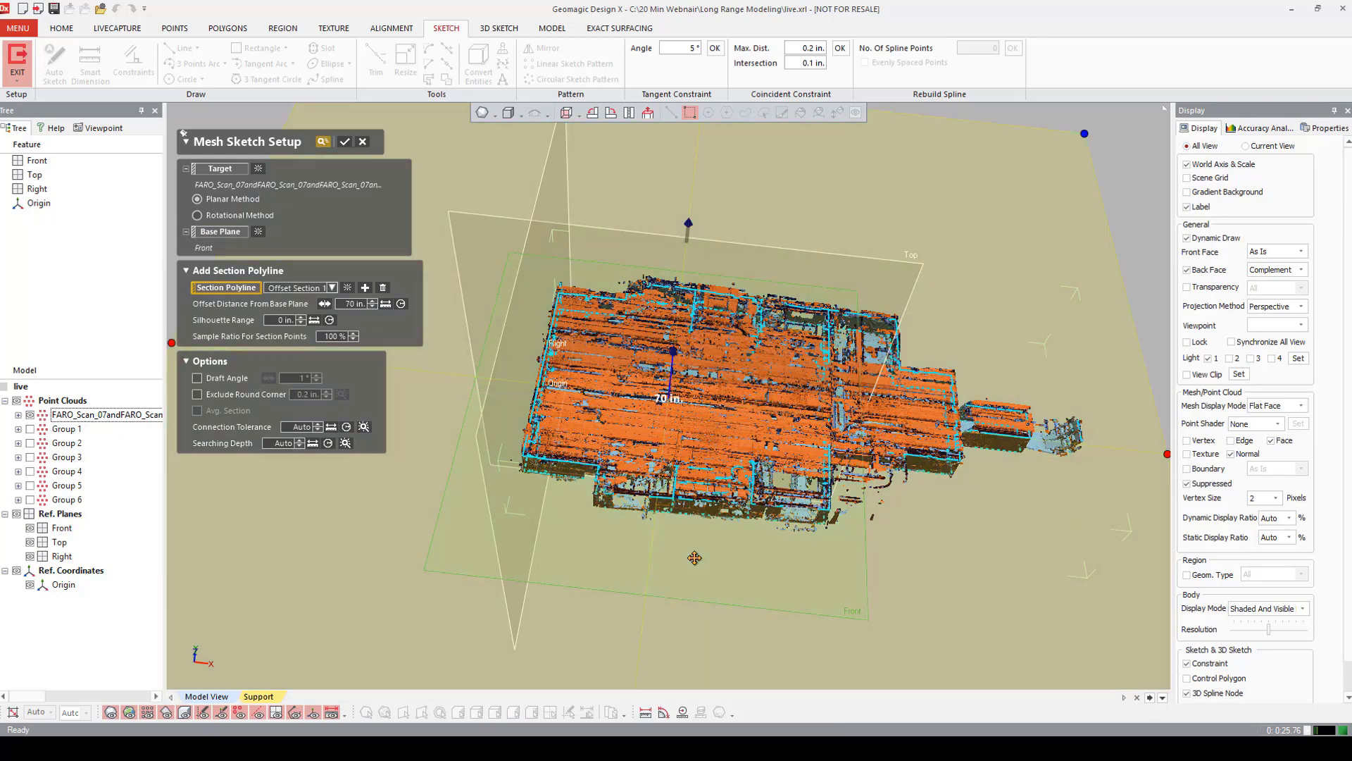
{"action": "right_click_drag", "start_coordinate": [694, 557], "coordinate": [695, 501]}
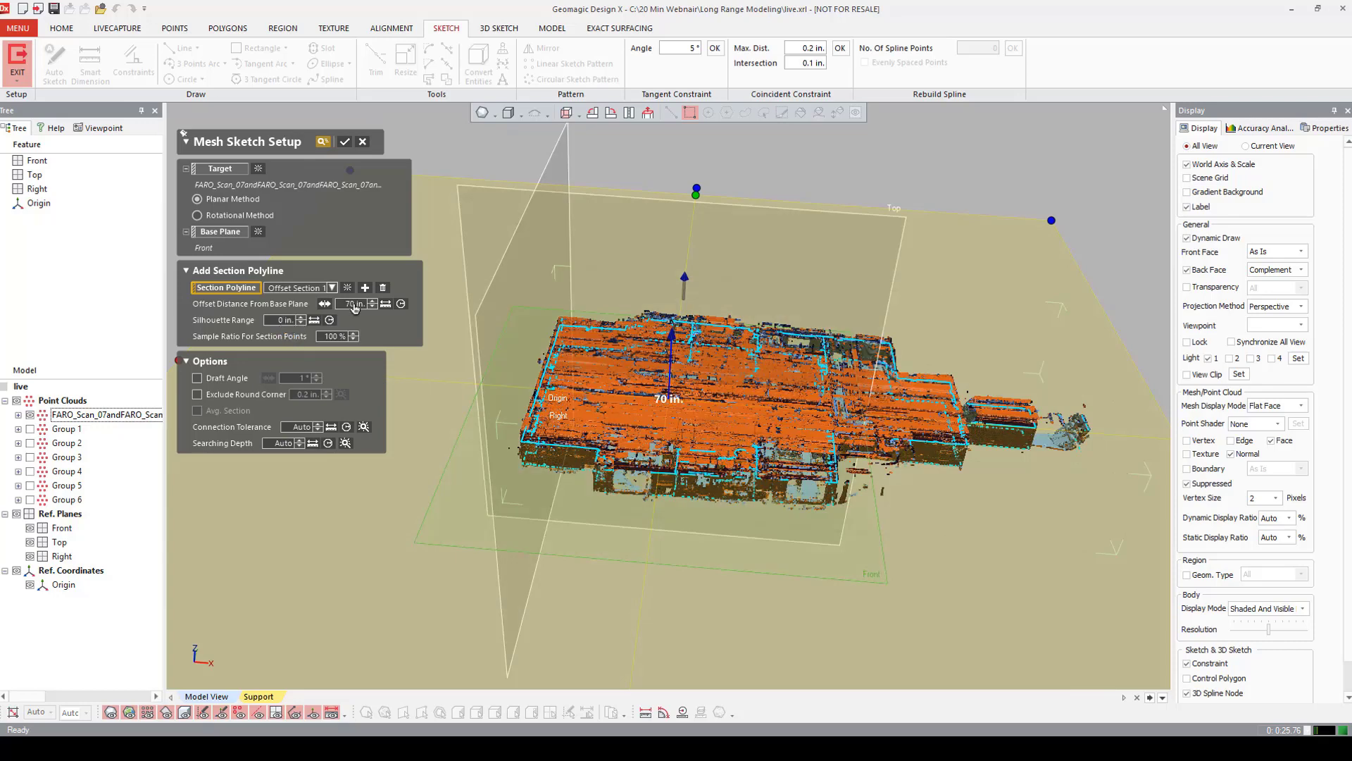
{"action": "double_click", "coordinate": [359, 305]}
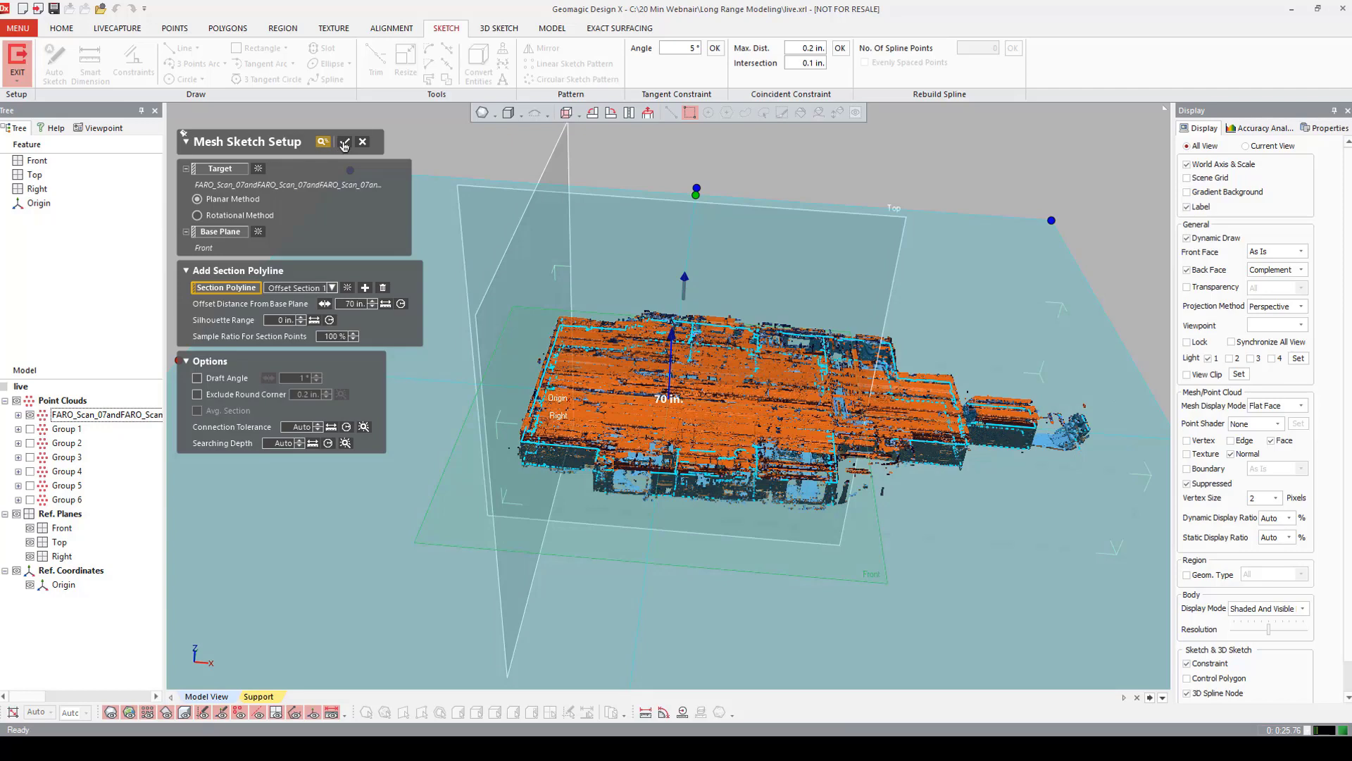
{"action": "left_click", "coordinate": [344, 143]}
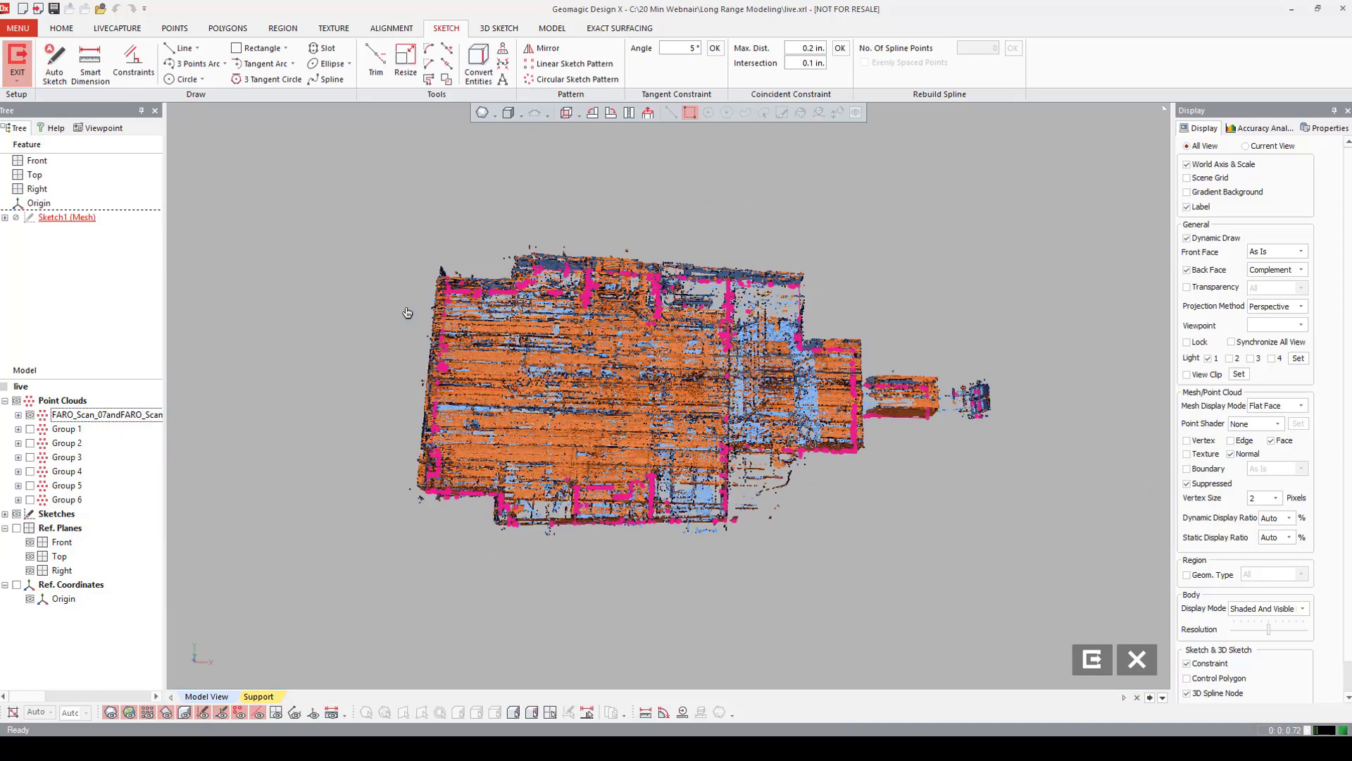
Hide the point cloud and fit a straight line along the top wall section.
{"action": "left_click", "coordinate": [16, 400]}
{"action": "left_click", "coordinate": [180, 48]}
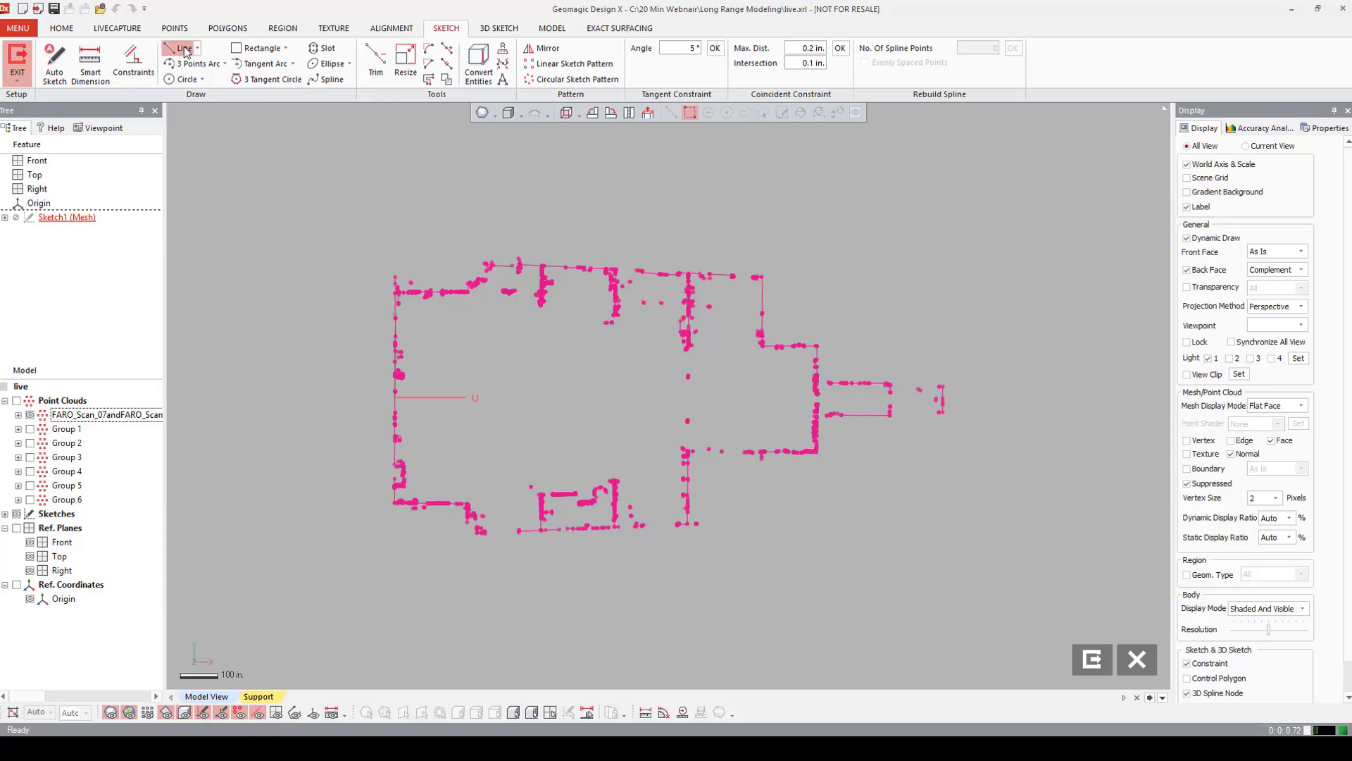
{"action": "scroll", "coordinate": [400, 210], "scroll_direction": "up", "scroll_amount": 3}
{"action": "middle_click_drag", "start_coordinate": [439, 254], "coordinate": [479, 276]}
{"action": "left_click", "coordinate": [452, 193]}
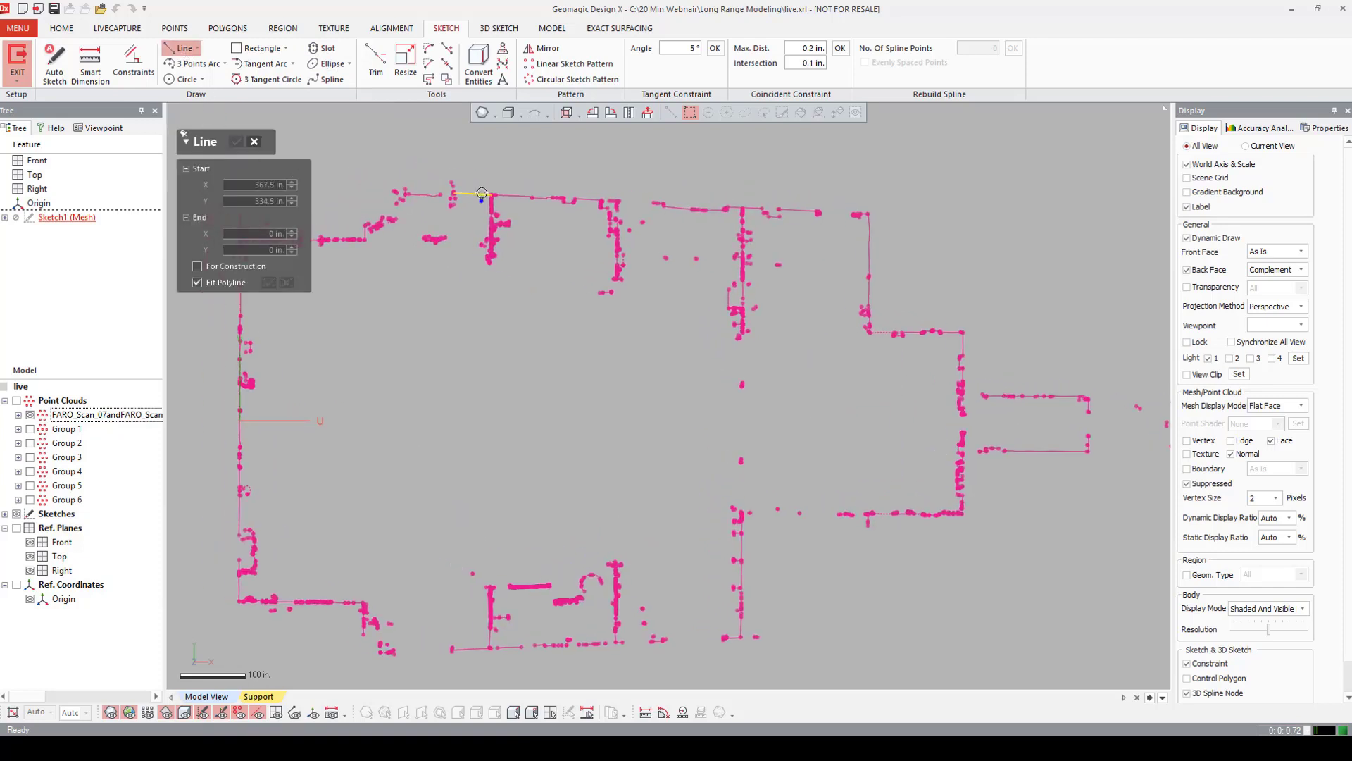
{"action": "left_click", "coordinate": [502, 196]}
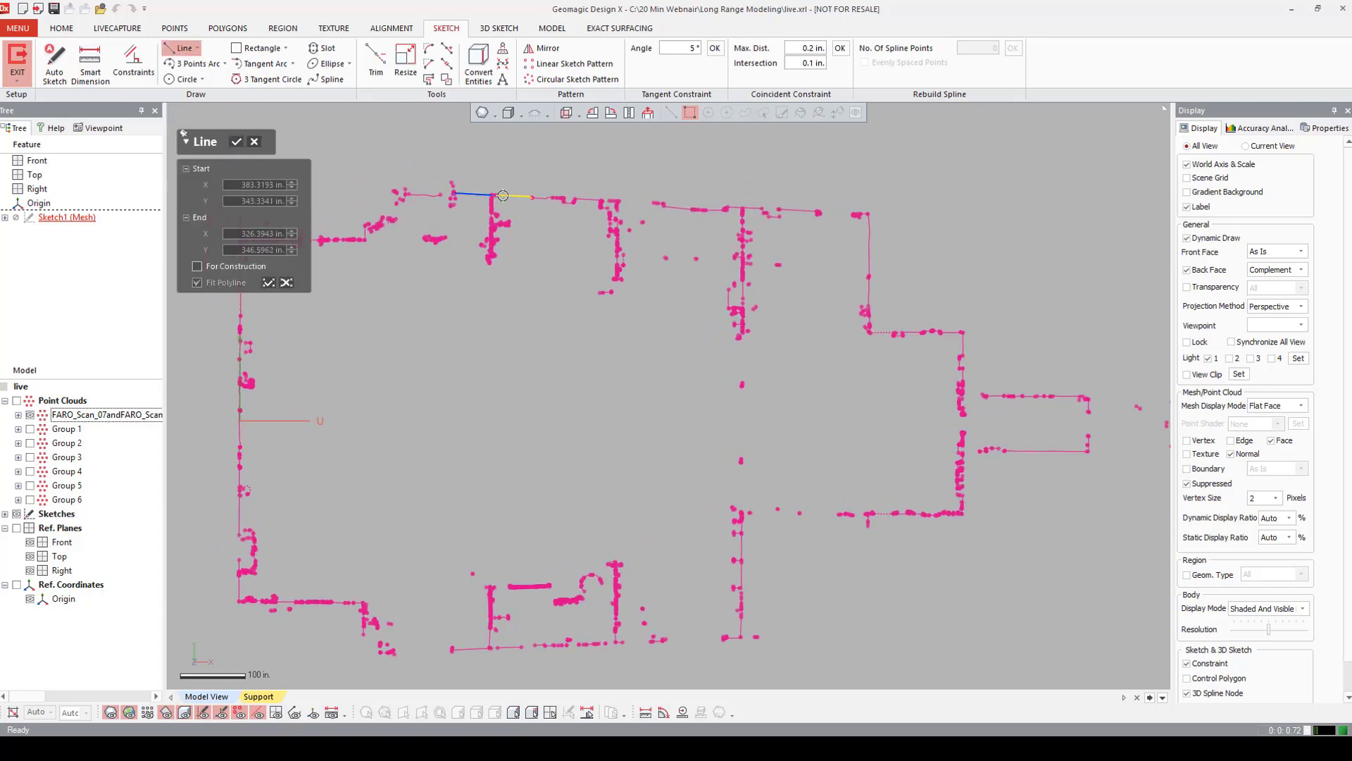
{"action": "left_click", "coordinate": [744, 205]}
{"action": "left_click", "coordinate": [784, 210]}
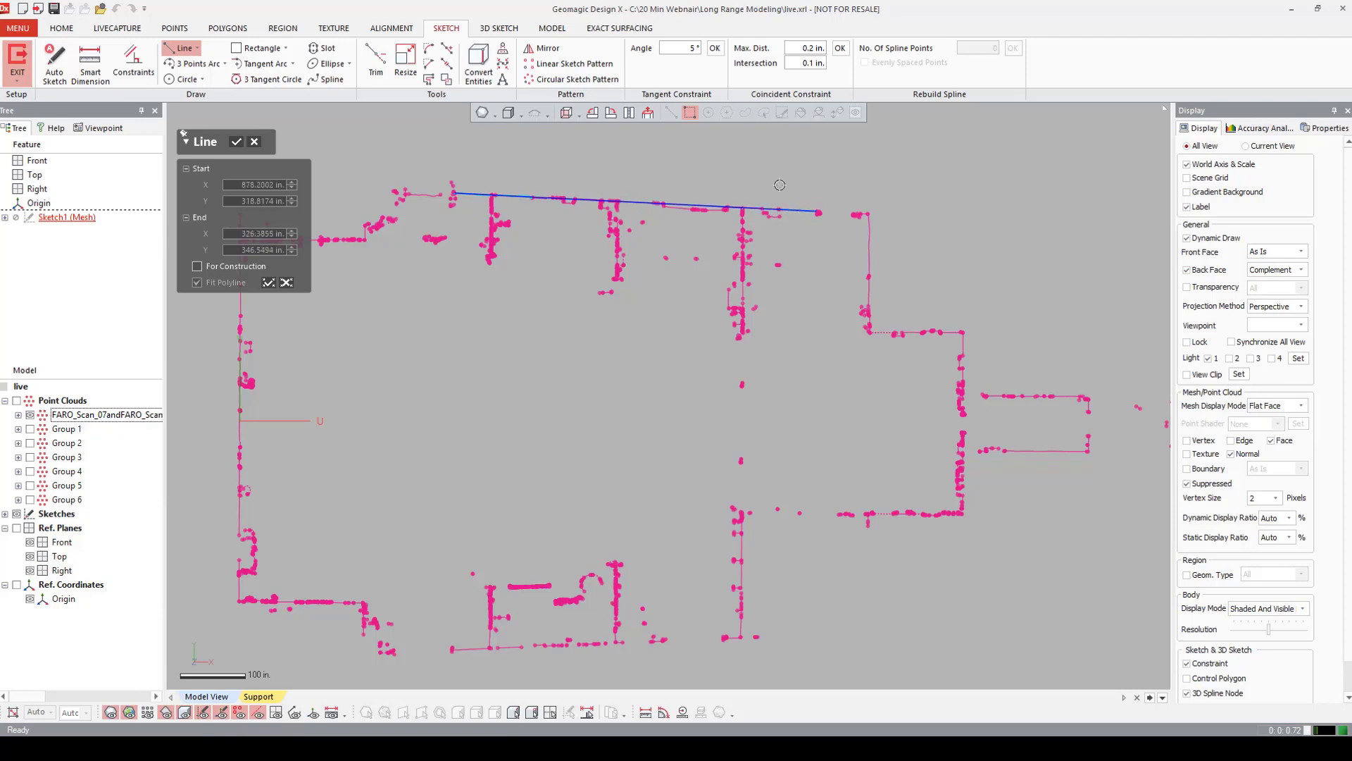
{"action": "double_click", "coordinate": [777, 178]}
Fit lines along the short right wall, the ledge wall and the right vertical wall.
{"action": "left_click", "coordinate": [873, 247]}
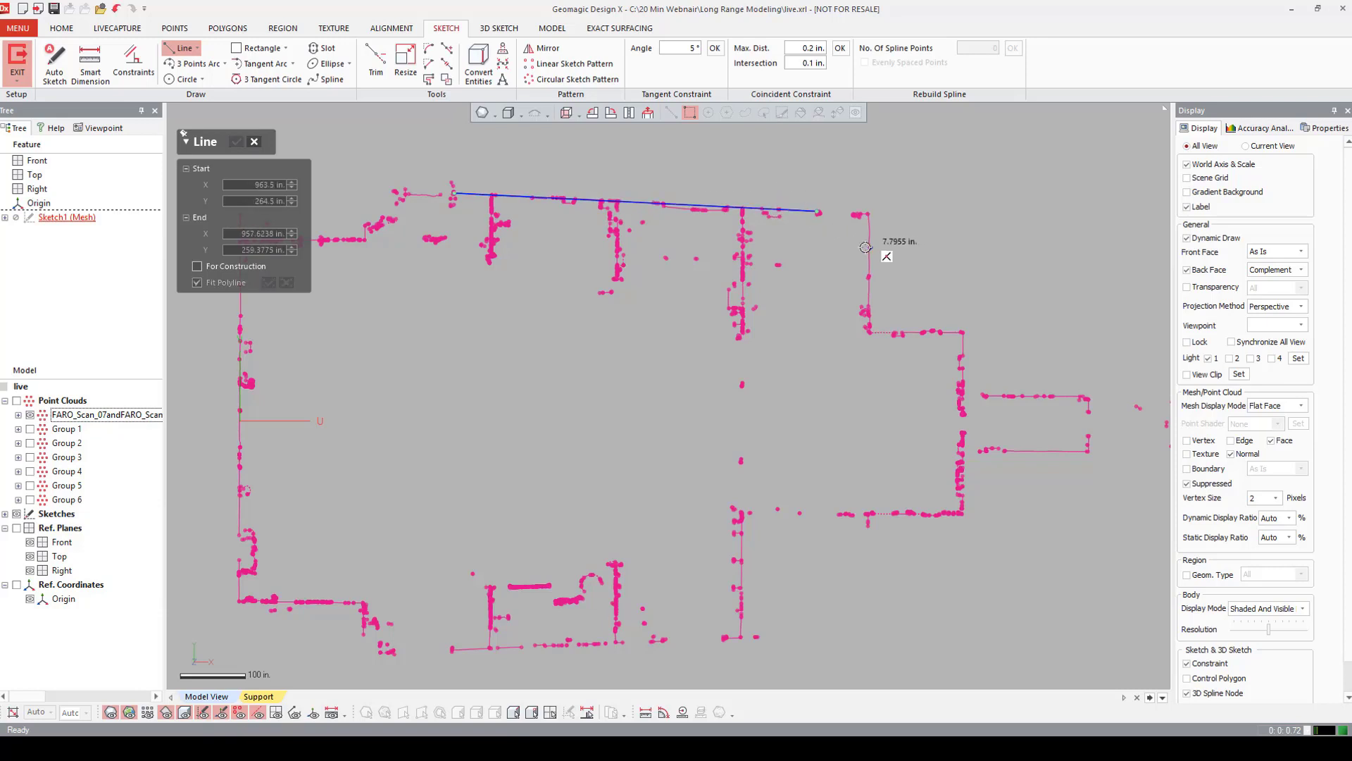
{"action": "left_click", "coordinate": [254, 142]}
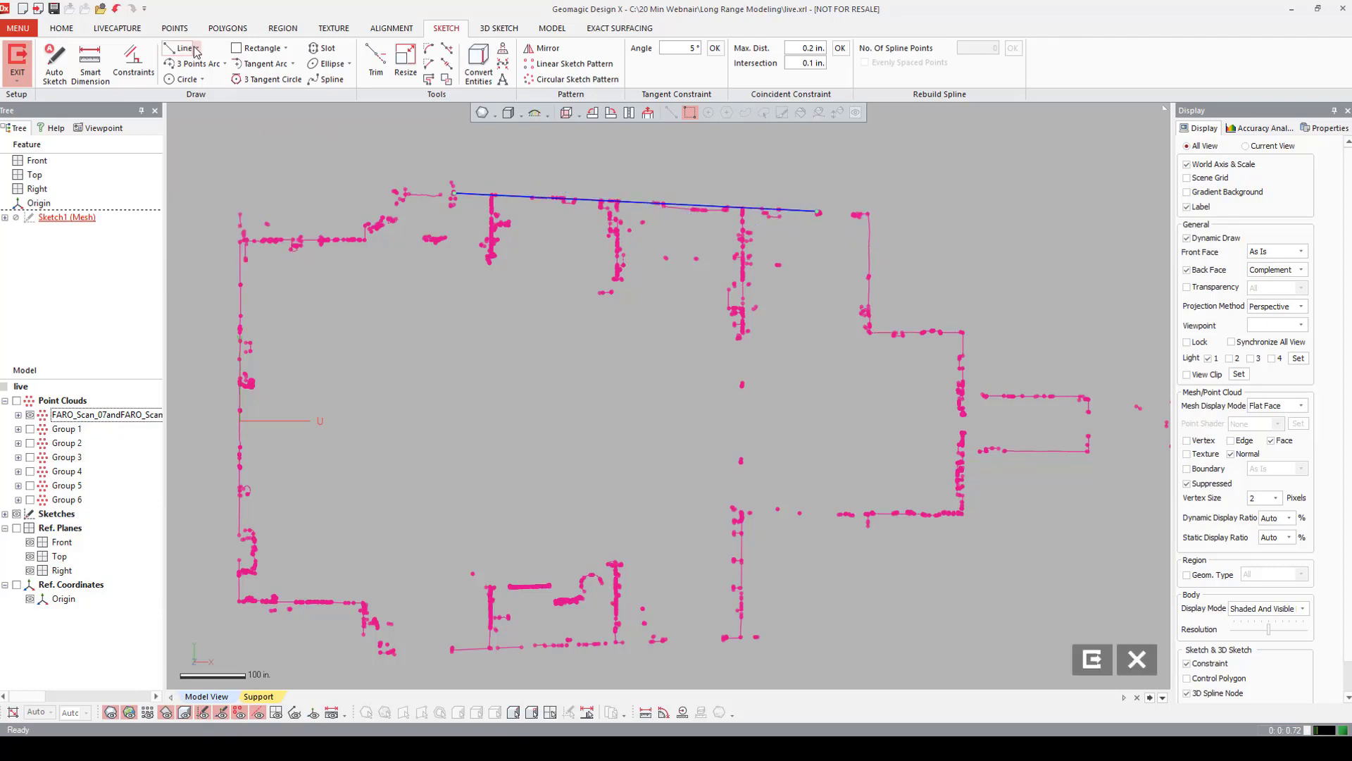
{"action": "left_click", "coordinate": [184, 49]}
{"action": "left_click", "coordinate": [866, 251]}
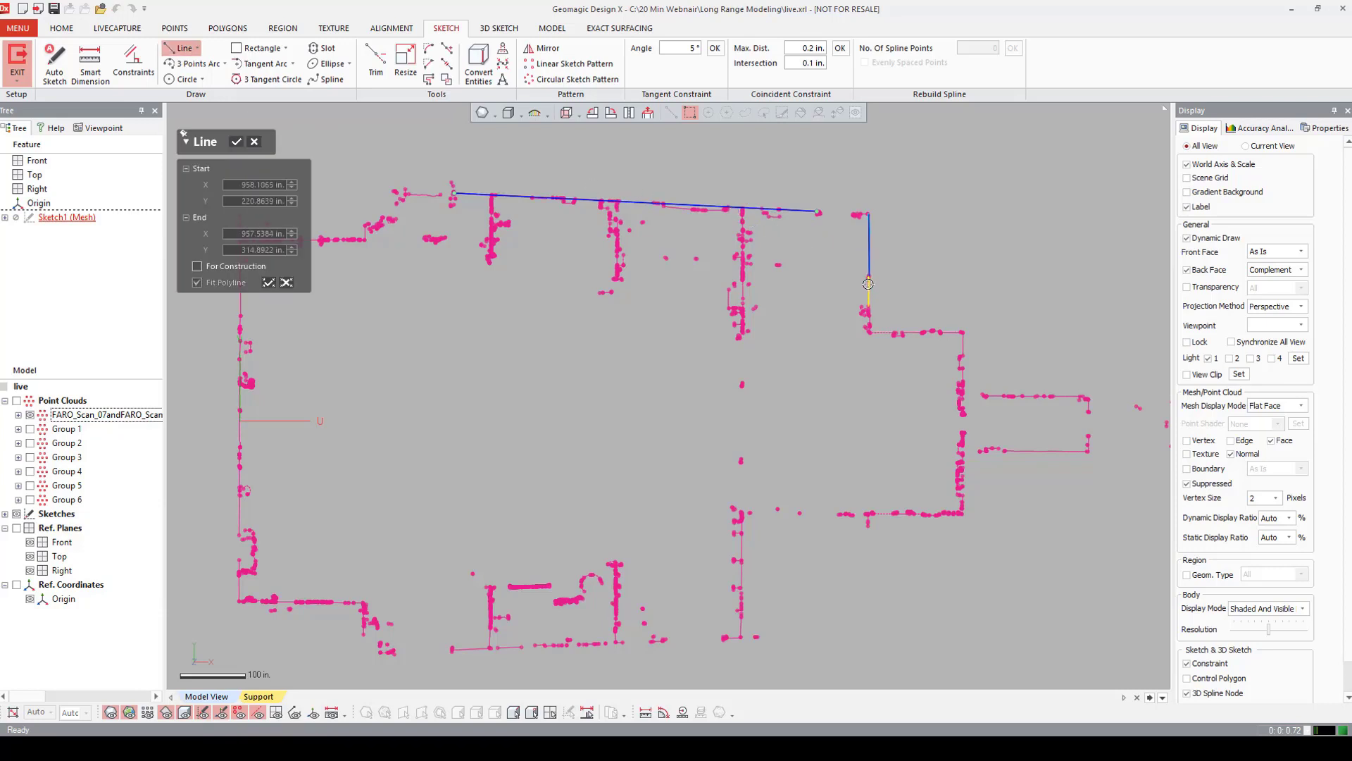
{"action": "left_click", "coordinate": [911, 331]}
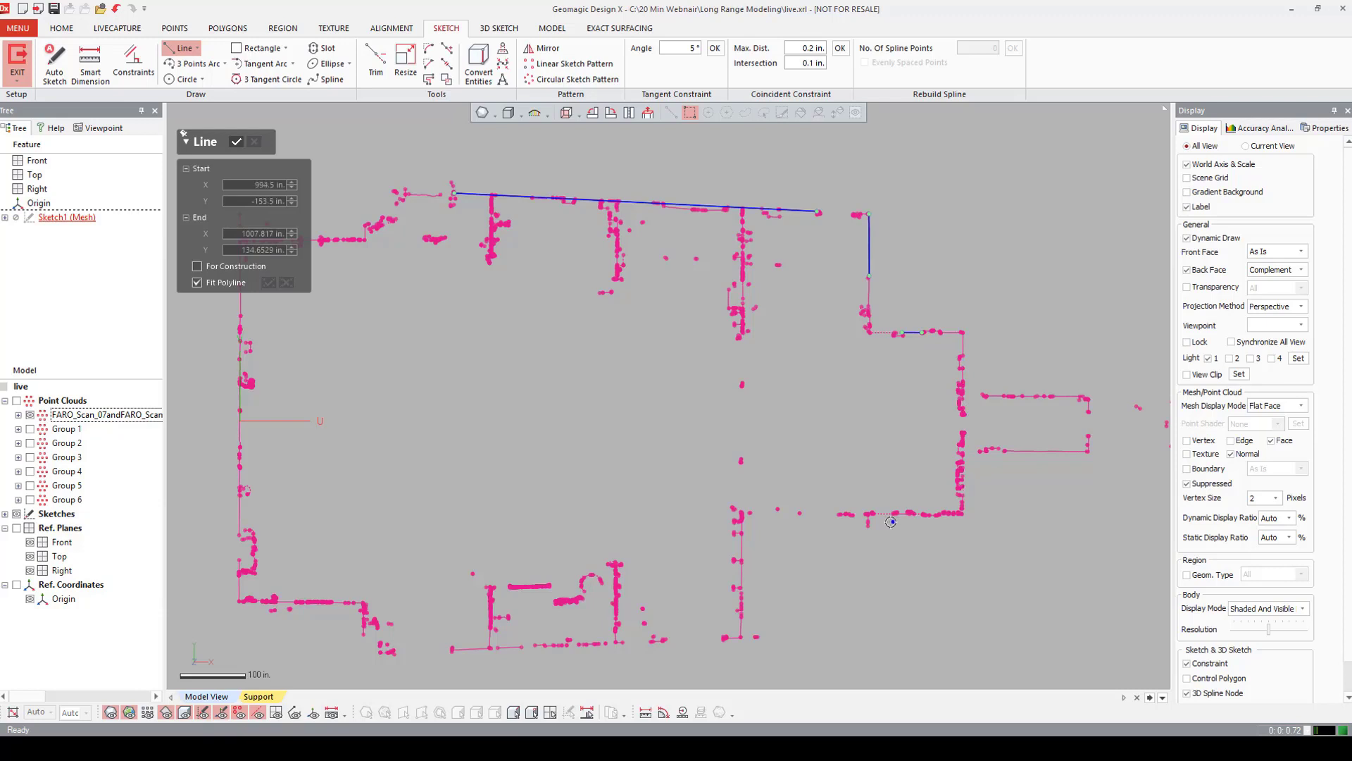
{"action": "left_click", "coordinate": [964, 388]}
{"action": "scroll", "coordinate": [962, 455], "scroll_direction": "up", "scroll_amount": 3}
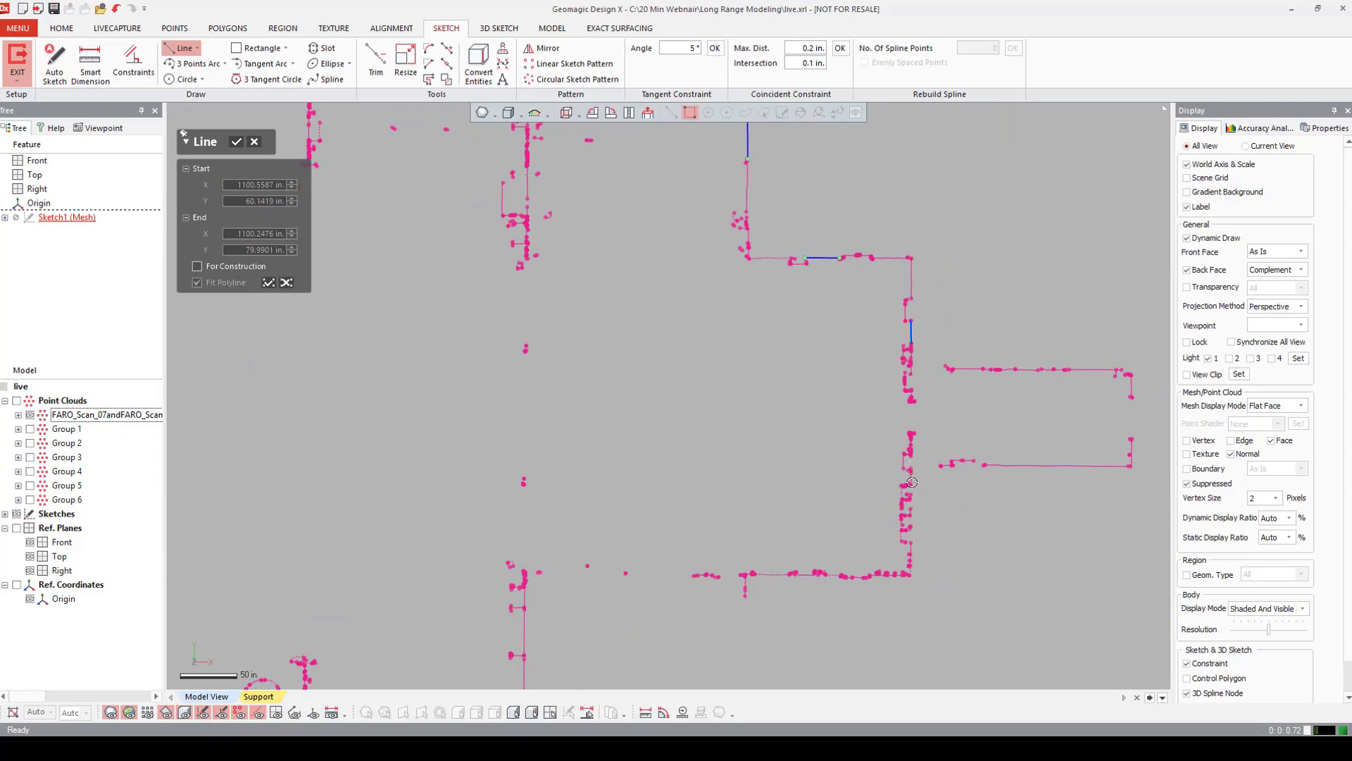
{"action": "left_click", "coordinate": [912, 482]}
{"action": "left_click", "coordinate": [942, 565]}
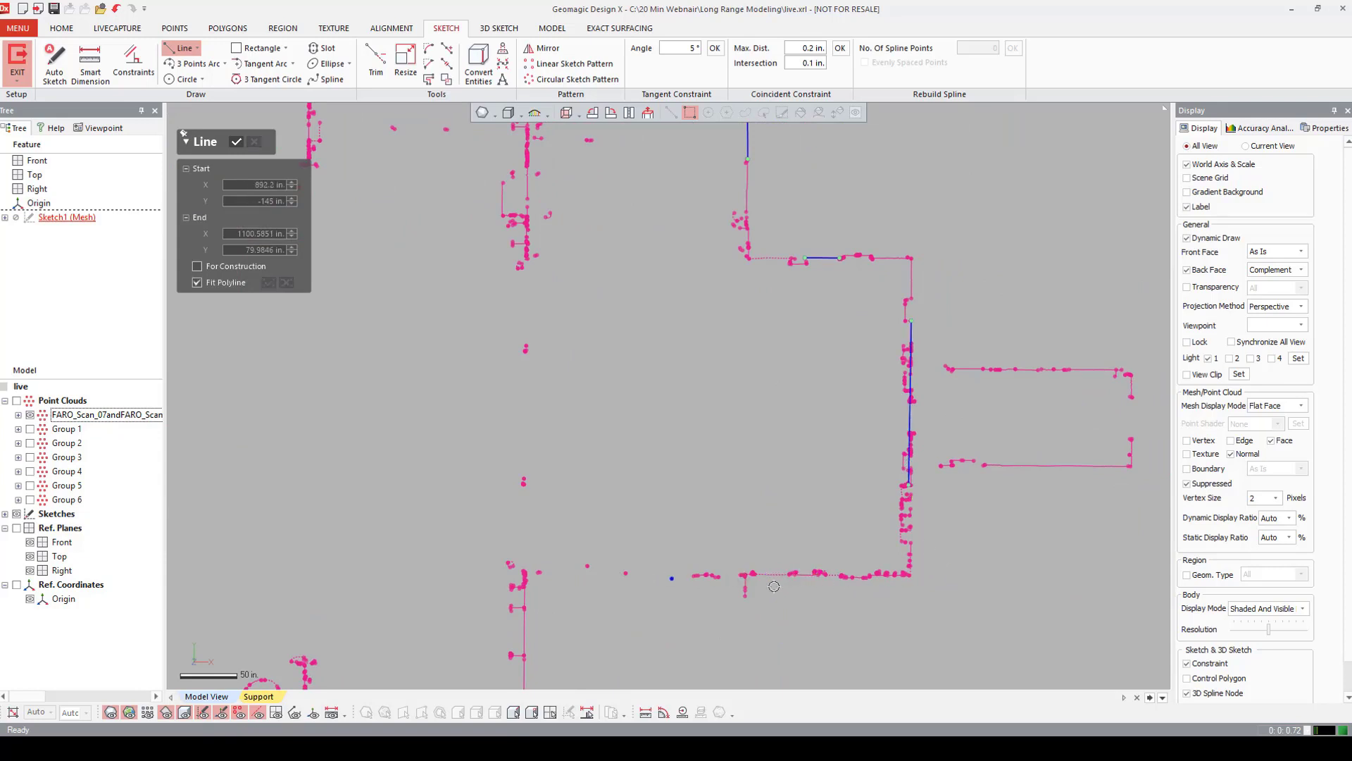
Fit lines along the bottom wall pieces, the inner left wall and the bottom-left wall.
{"action": "left_click", "coordinate": [840, 578]}
{"action": "left_click", "coordinate": [877, 579]}
{"action": "scroll", "coordinate": [877, 576], "scroll_direction": "up", "scroll_amount": 3}
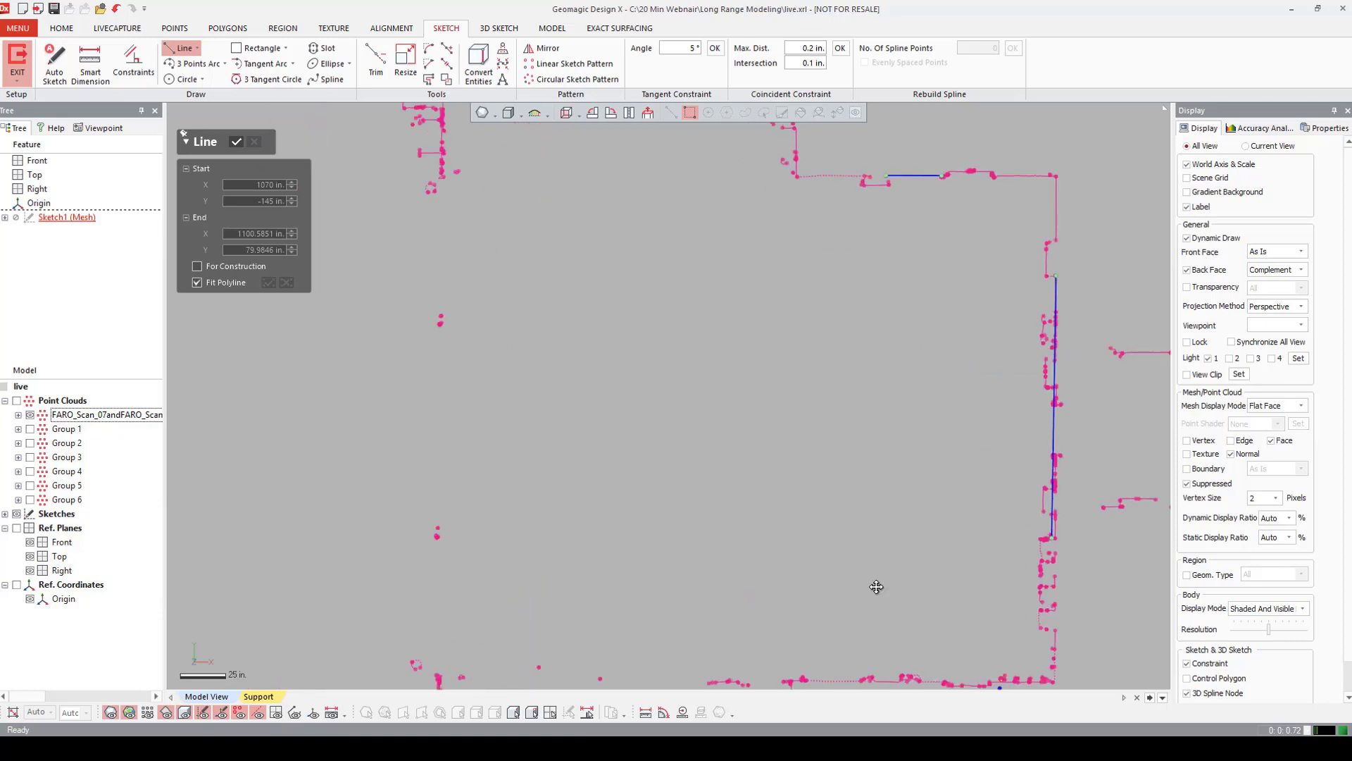
{"action": "left_click", "coordinate": [832, 552]}
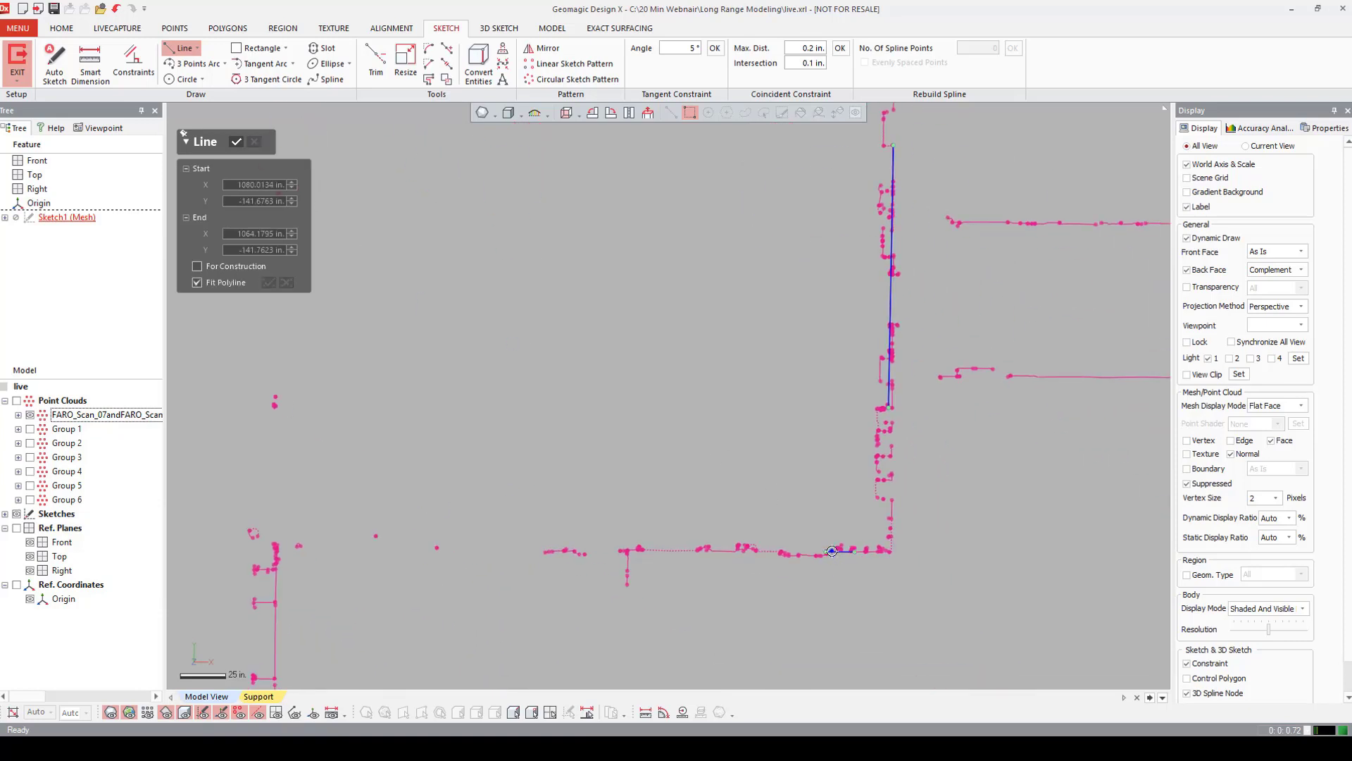
{"action": "left_click", "coordinate": [275, 606]}
{"action": "scroll", "coordinate": [547, 588], "scroll_direction": "down", "scroll_amount": 3}
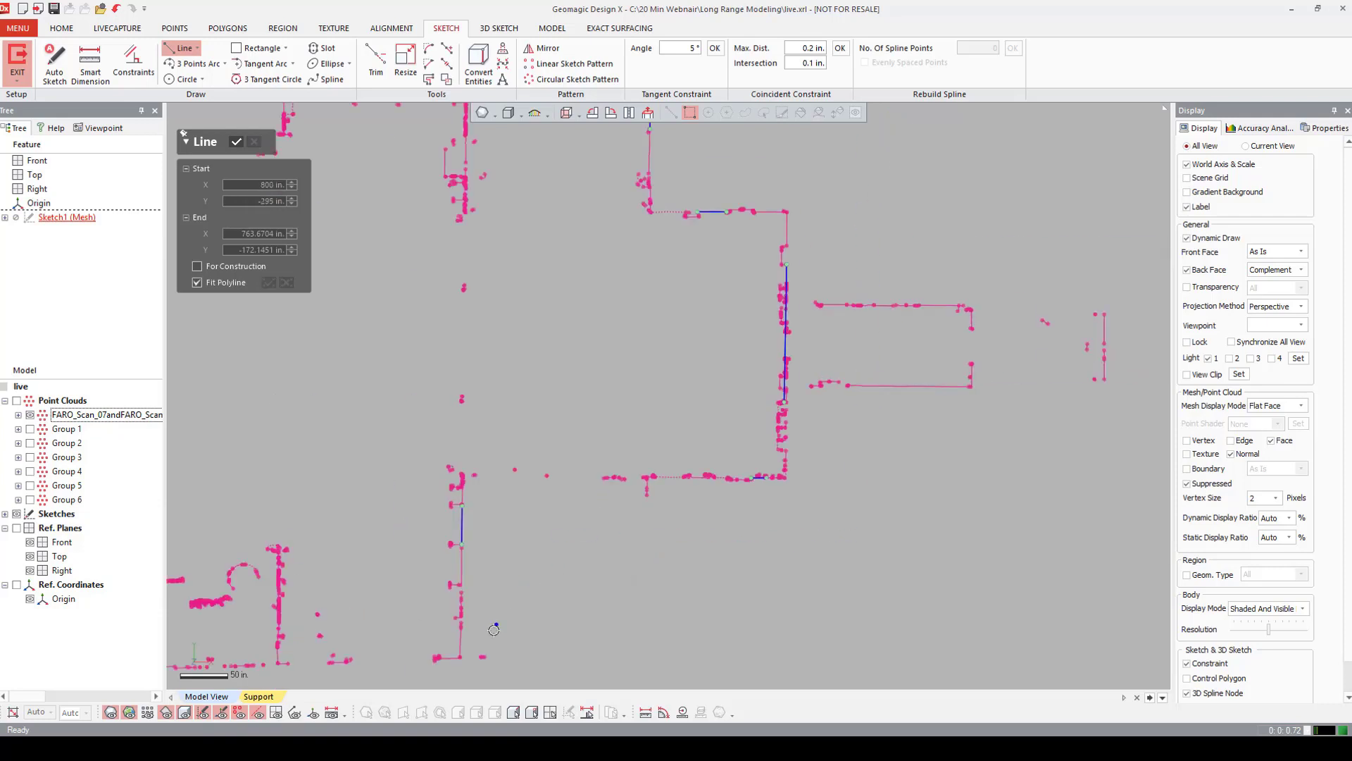
{"action": "right_click_drag", "start_coordinate": [304, 621], "coordinate": [583, 520], "text": "ctrl"}
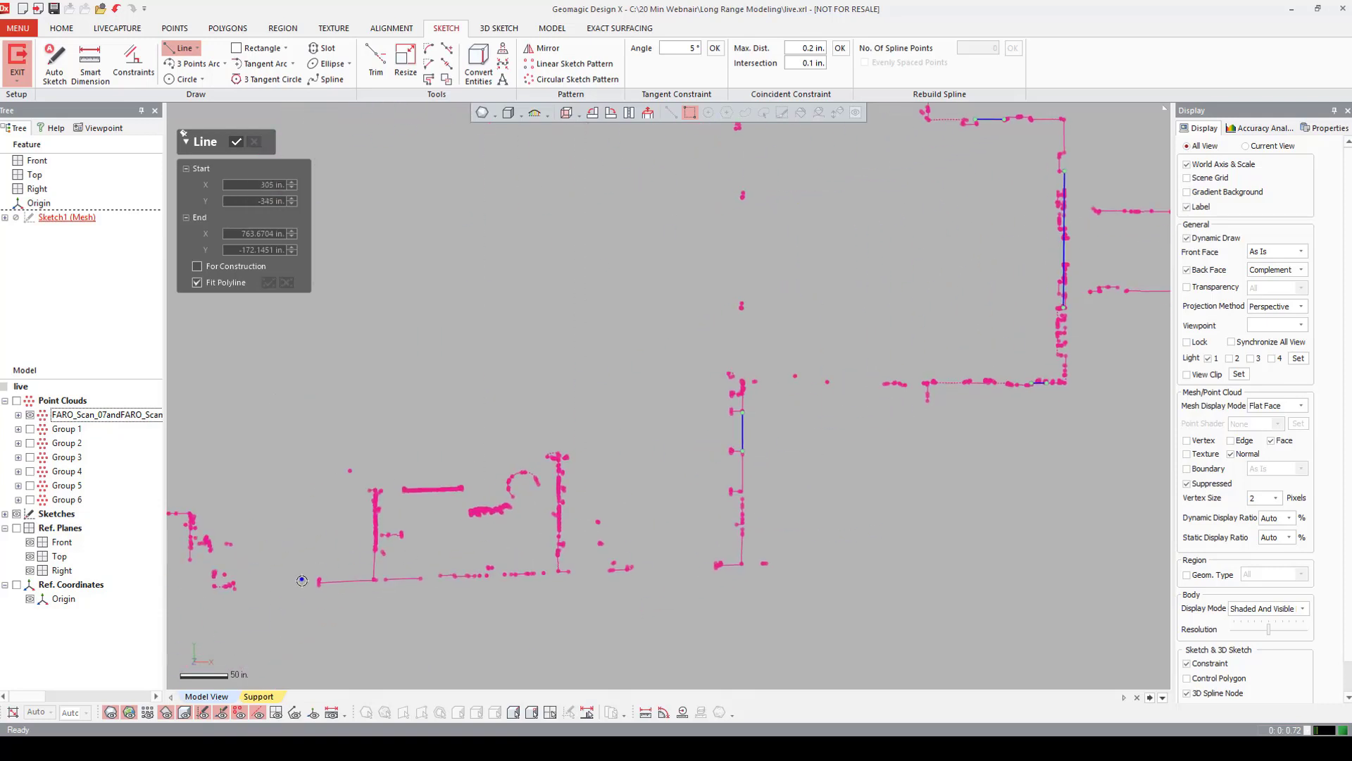
{"action": "left_click", "coordinate": [338, 581]}
{"action": "left_click", "coordinate": [420, 578]}
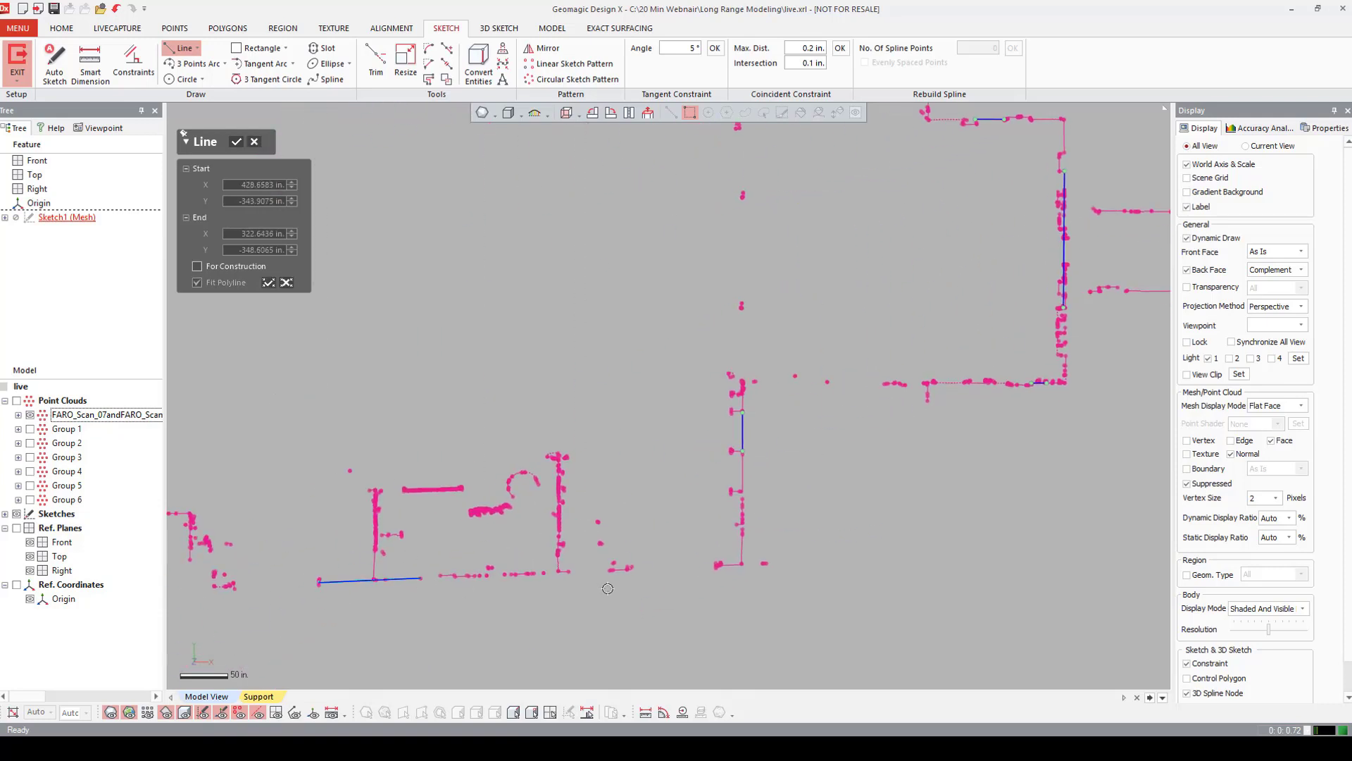
{"action": "left_click", "coordinate": [616, 569]}
{"action": "scroll", "coordinate": [507, 583], "scroll_direction": "down", "scroll_amount": 8}
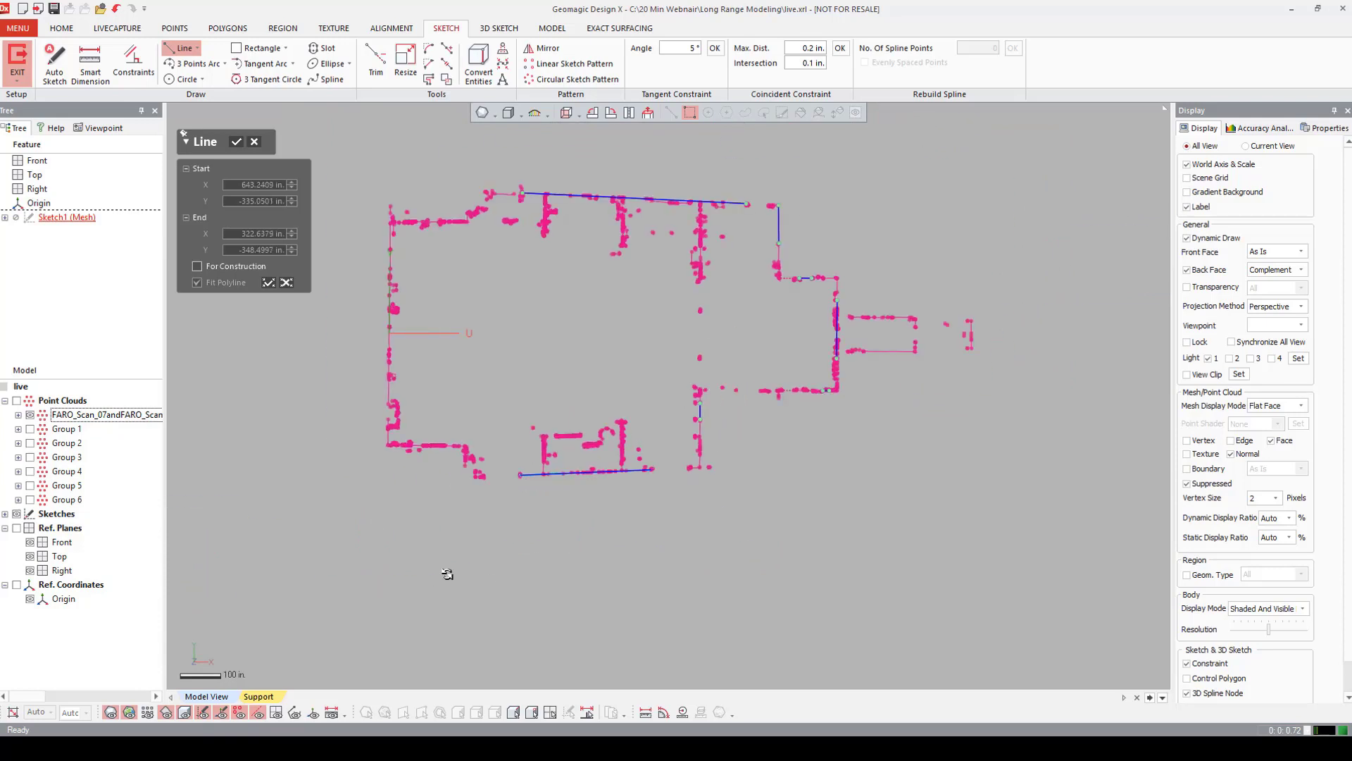
{"action": "scroll", "coordinate": [431, 474], "scroll_direction": "up", "scroll_amount": 7}
{"action": "left_click", "coordinate": [354, 421]}
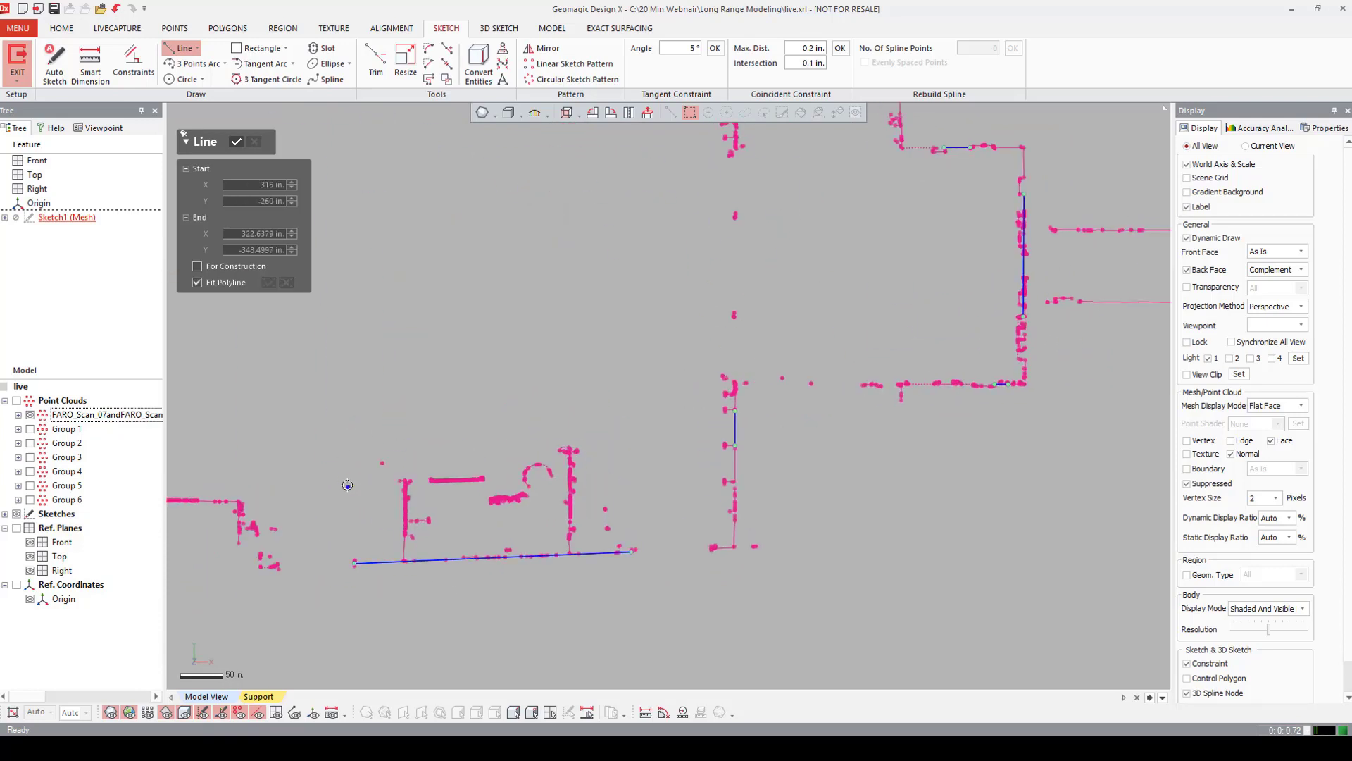
Fit lines along the lower wall edge, left wall, upper-left wall and the short step.
{"action": "right_click_drag", "start_coordinate": [347, 485], "coordinate": [680, 472], "text": "ctrl"}
{"action": "left_click", "coordinate": [466, 488]}
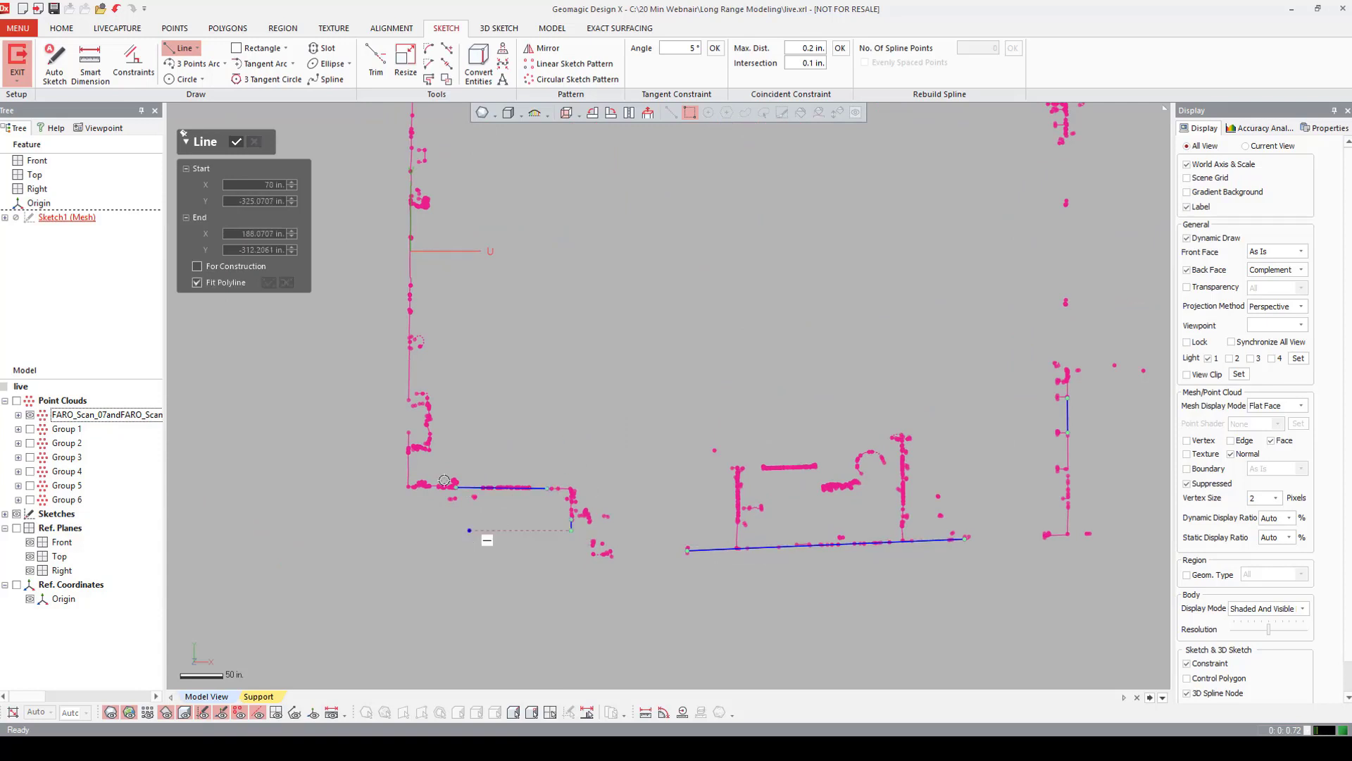
{"action": "left_click", "coordinate": [408, 390]}
{"action": "right_click_drag", "start_coordinate": [394, 392], "coordinate": [393, 507], "text": "ctrl"}
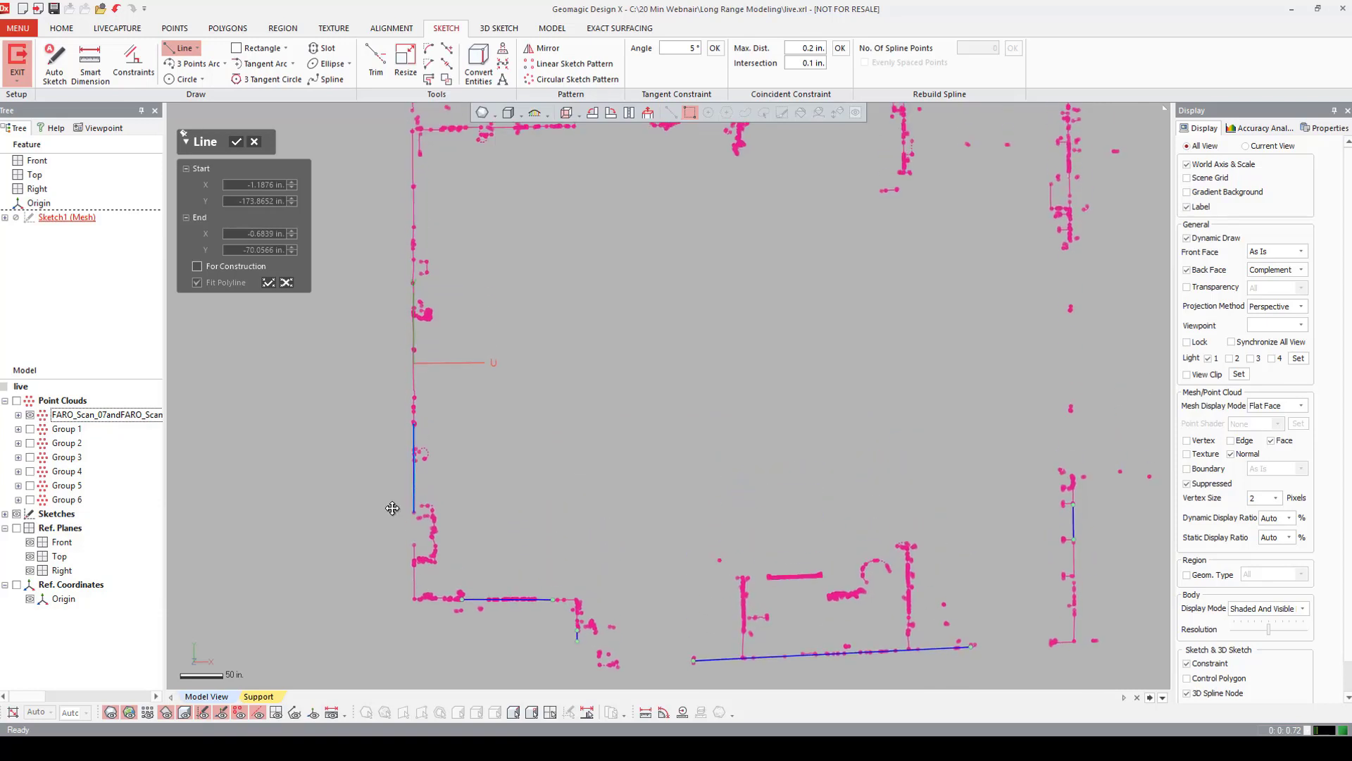
{"action": "left_click", "coordinate": [413, 389]}
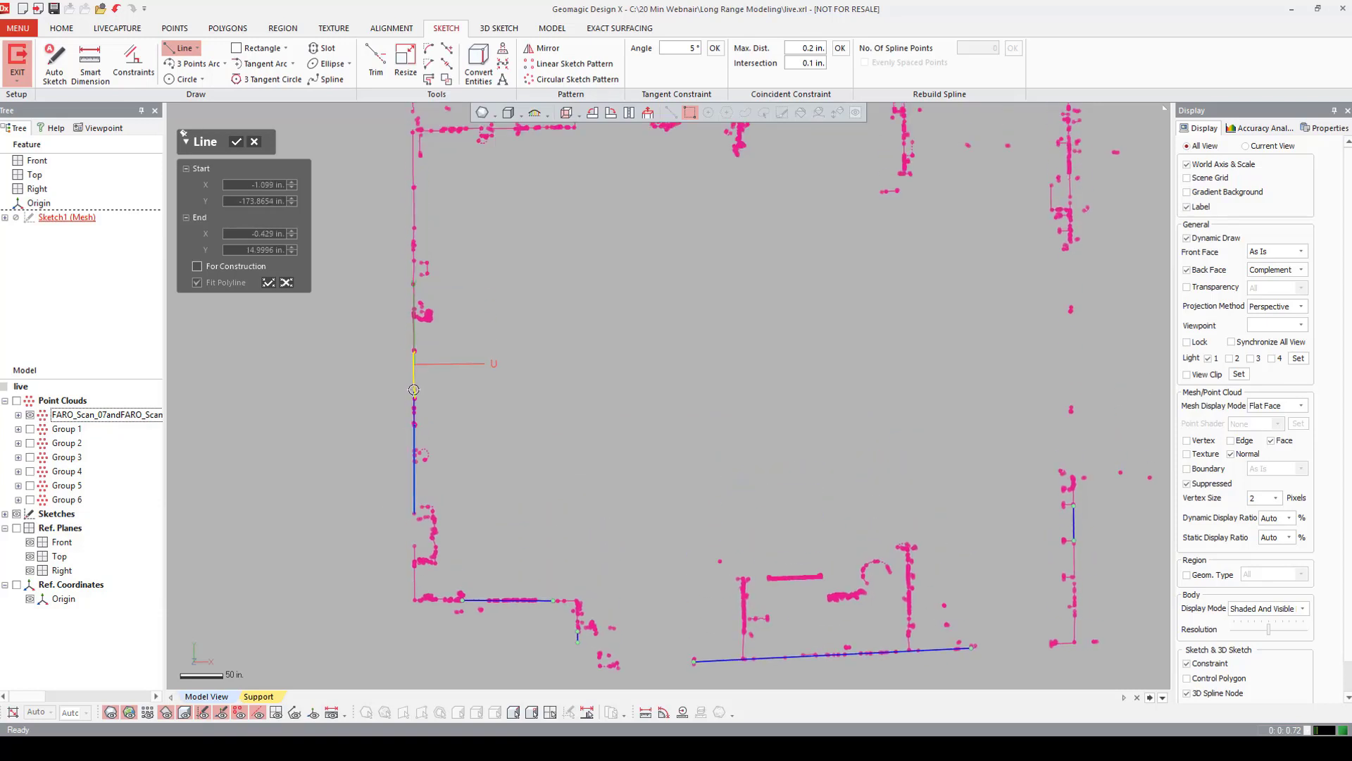
{"action": "left_click", "coordinate": [413, 210]}
{"action": "right_click_drag", "start_coordinate": [379, 245], "coordinate": [383, 378], "text": "ctrl"}
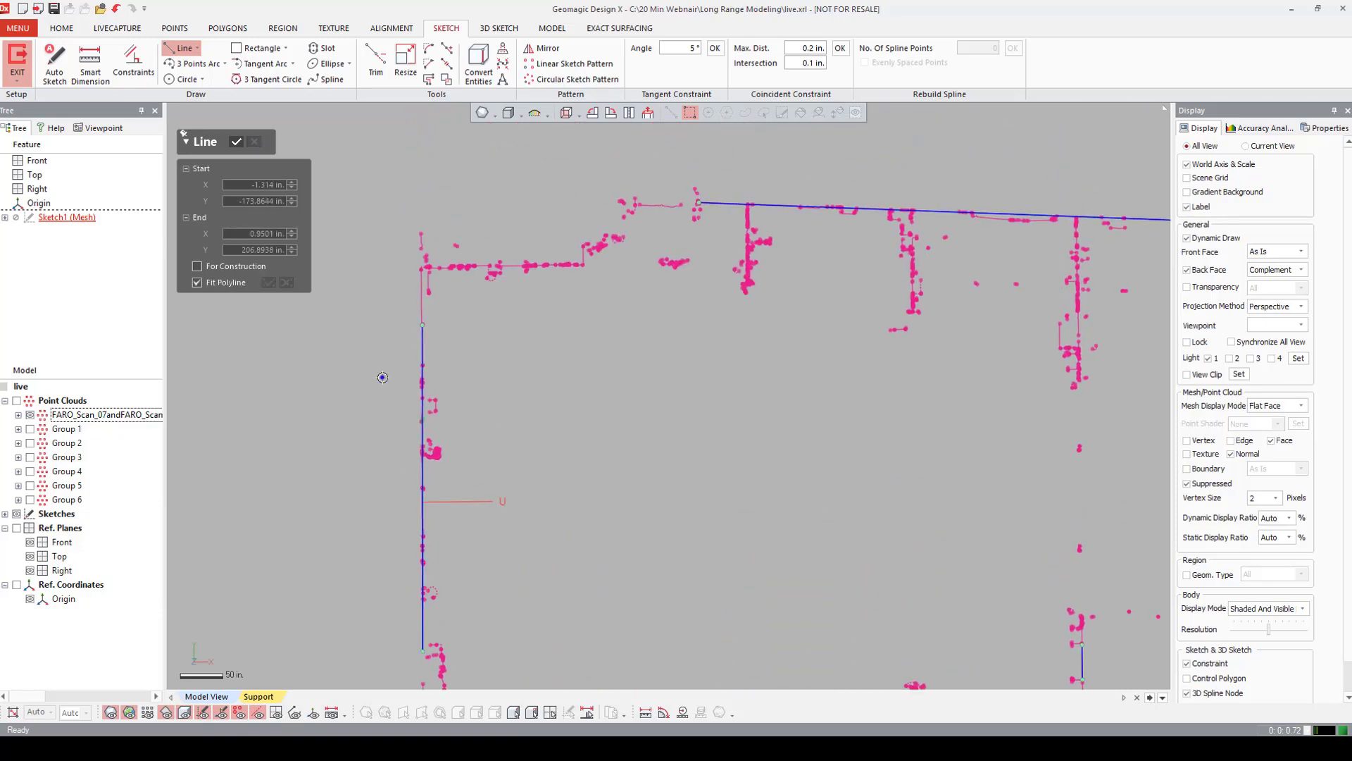
{"action": "left_click", "coordinate": [493, 265]}
{"action": "left_click", "coordinate": [508, 265]}
{"action": "scroll", "coordinate": [660, 303], "scroll_direction": "up", "scroll_amount": 3}
{"action": "left_click", "coordinate": [540, 275]}
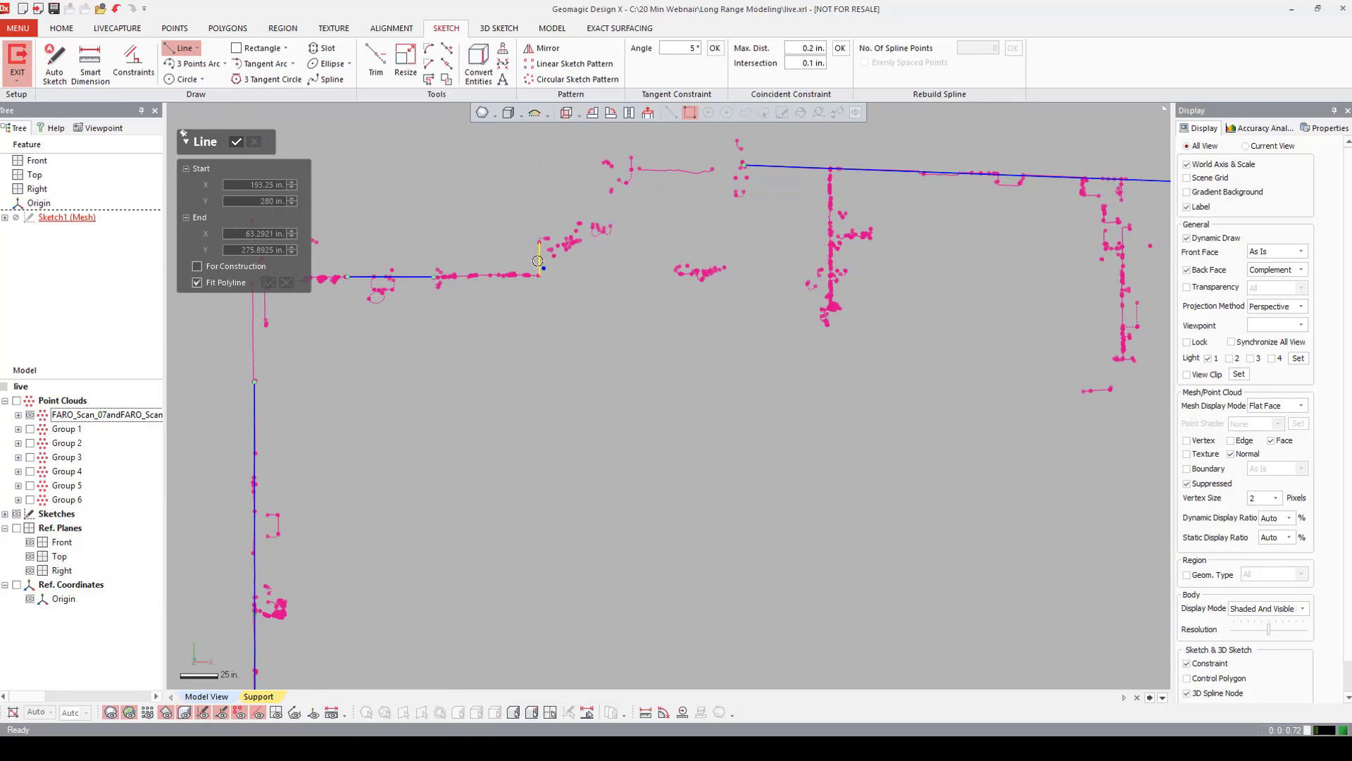
{"action": "left_click", "coordinate": [539, 240]}
{"action": "scroll", "coordinate": [483, 444], "scroll_direction": "down", "scroll_amount": 3}
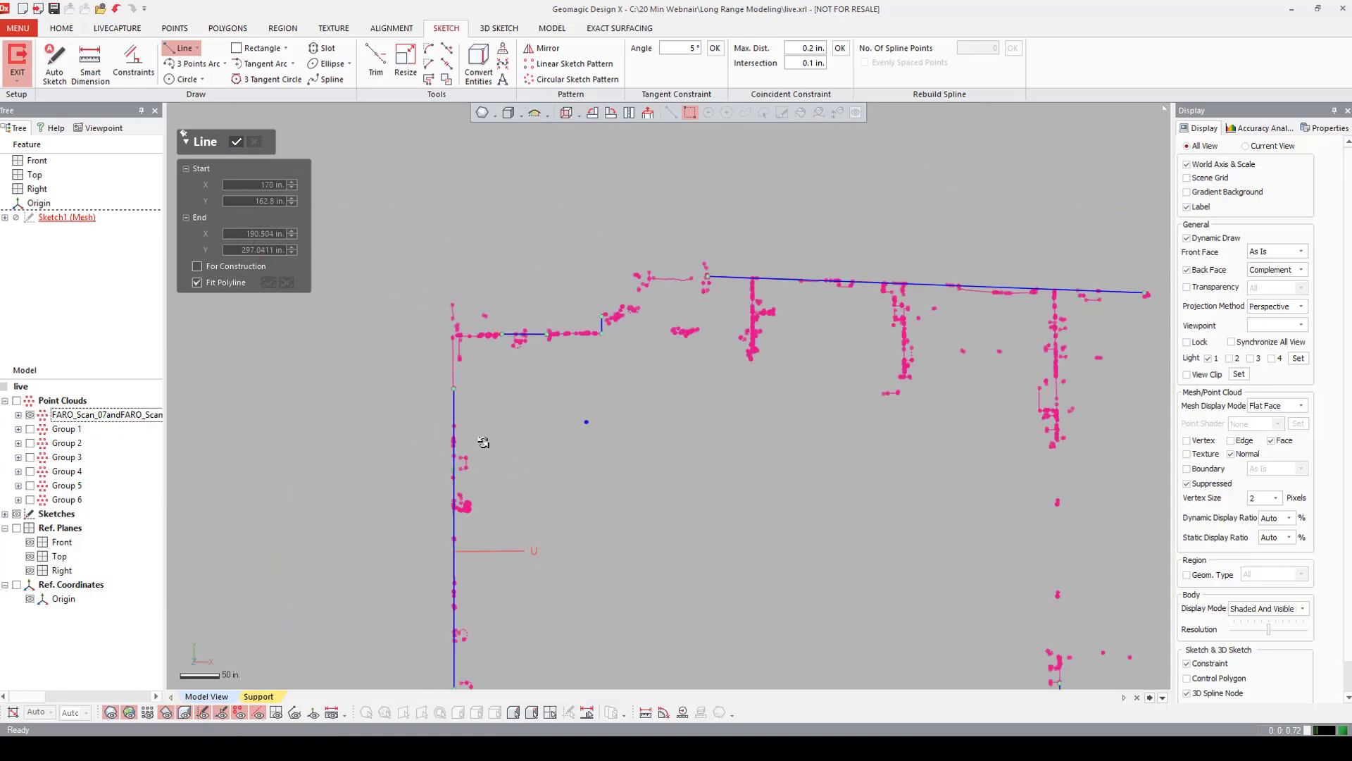
Corner-trim the short horizontal line to the top line and to the left wall line.
{"action": "left_click", "coordinate": [237, 143]}
{"action": "left_click", "coordinate": [367, 64]}
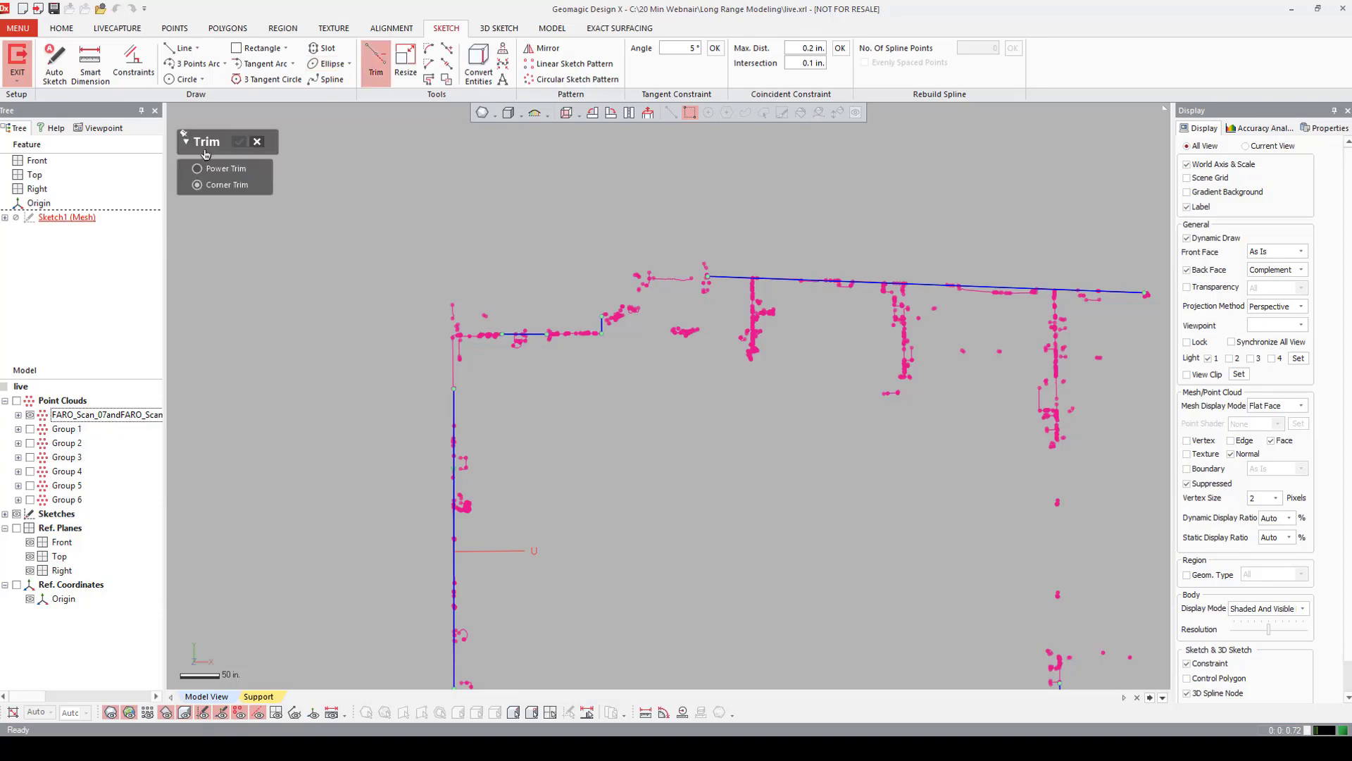
{"action": "left_click", "coordinate": [536, 334]}
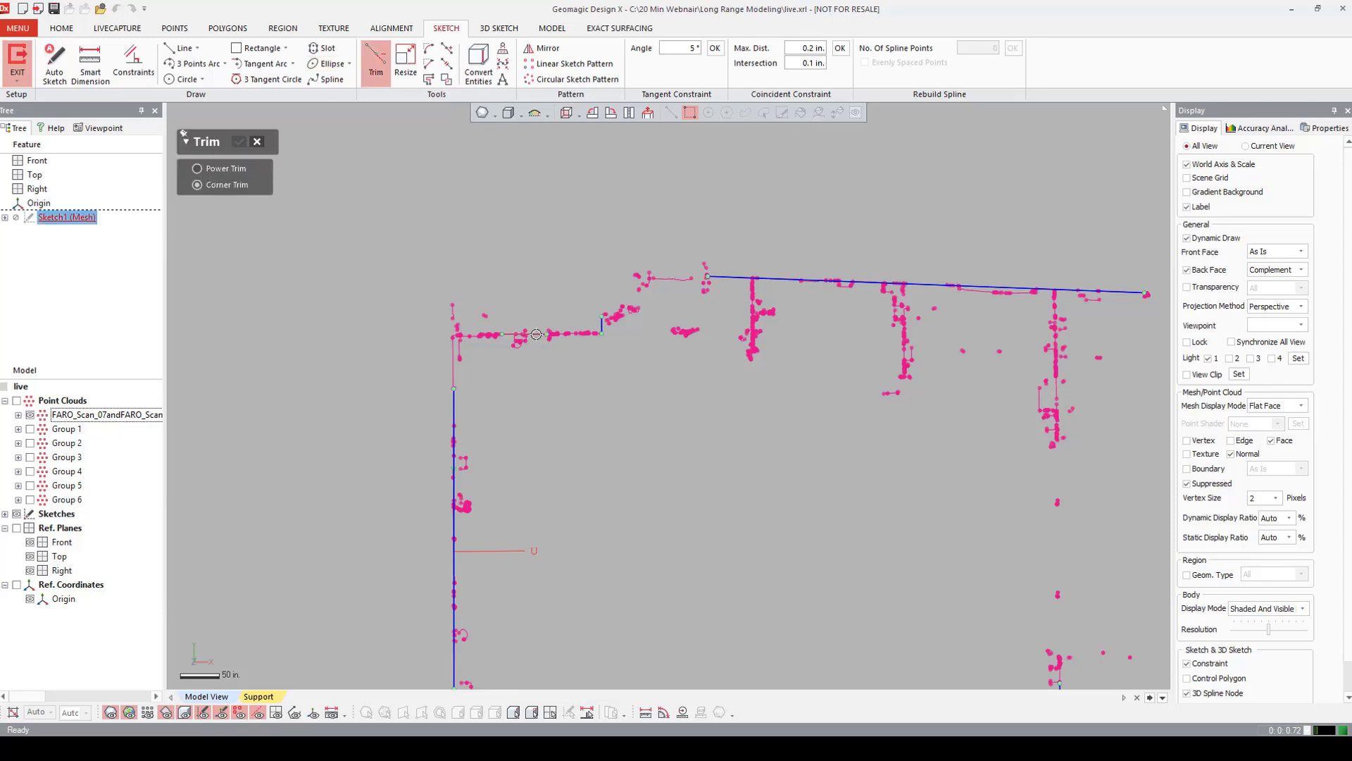
{"action": "left_click", "coordinate": [602, 330]}
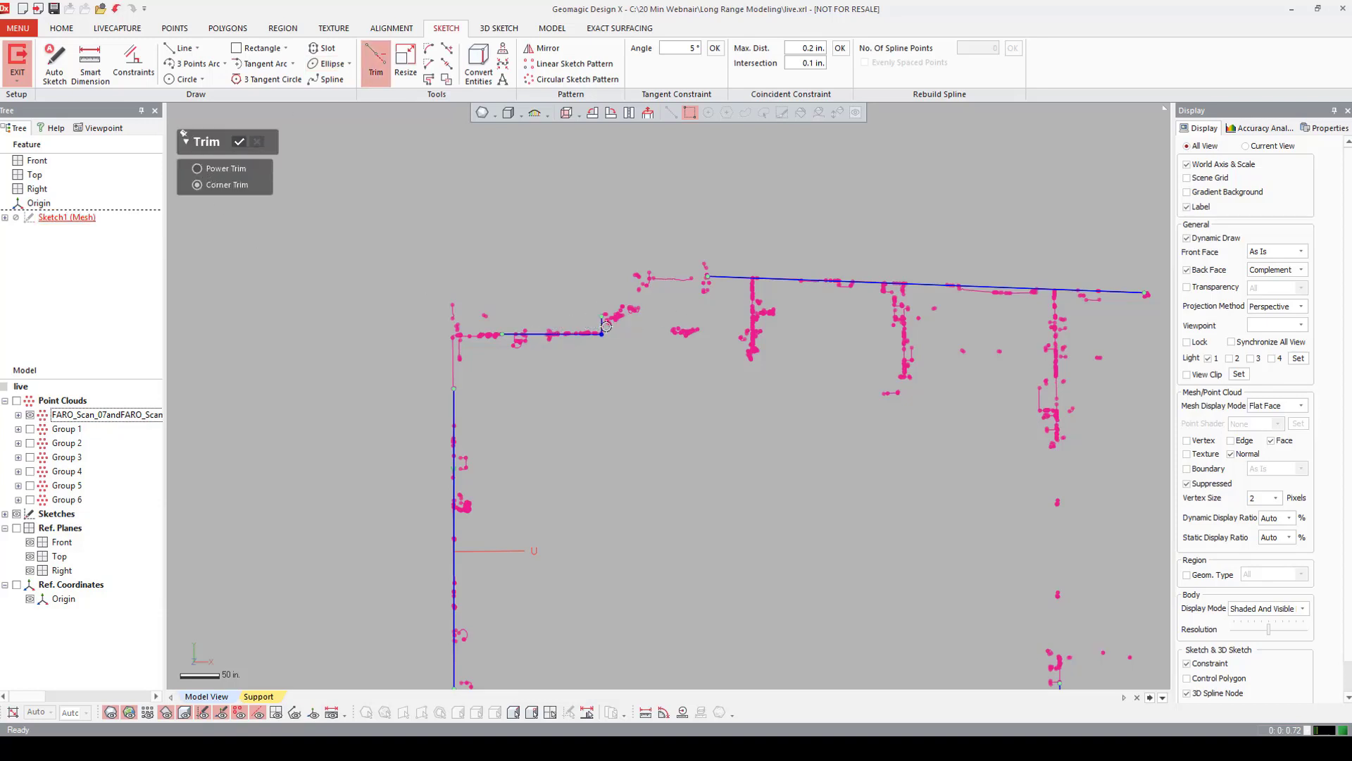
{"action": "left_click", "coordinate": [684, 280]}
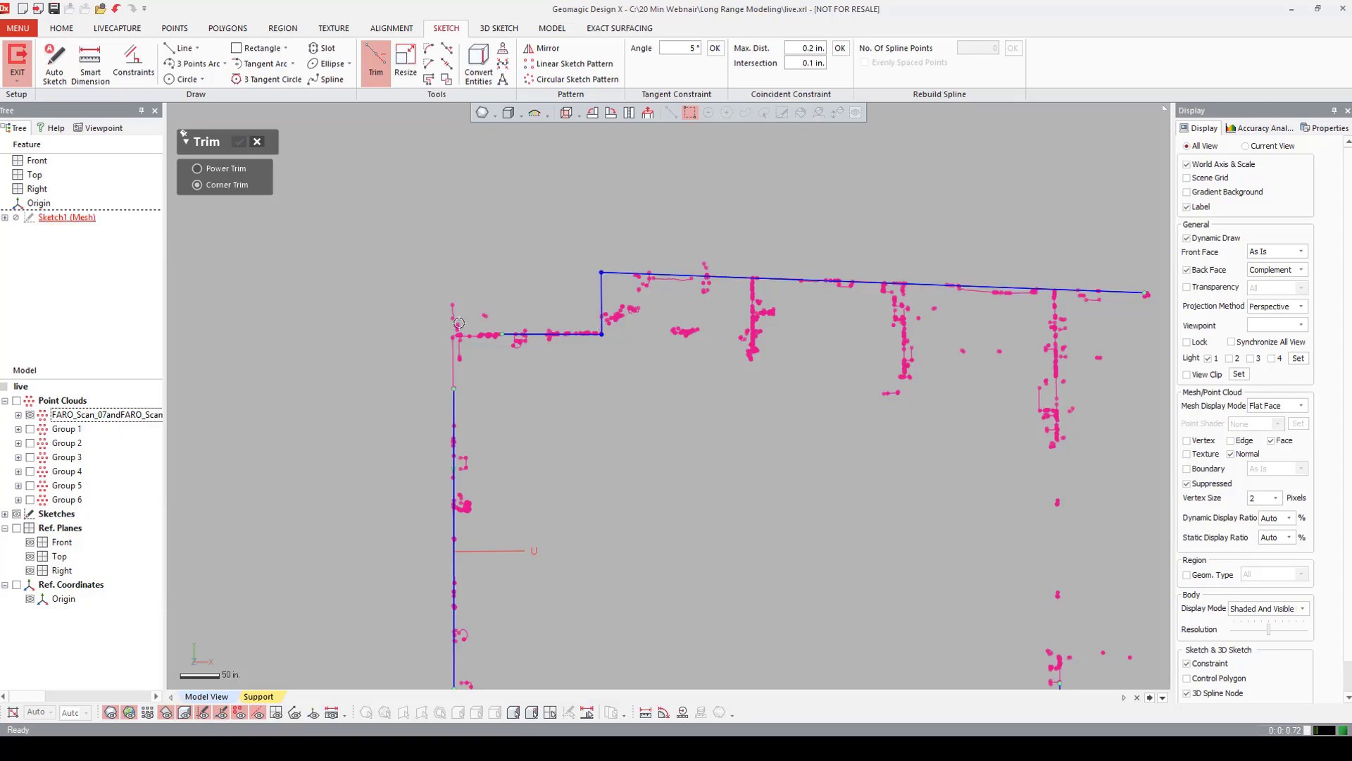
{"action": "left_click", "coordinate": [531, 335]}
{"action": "left_click", "coordinate": [455, 431]}
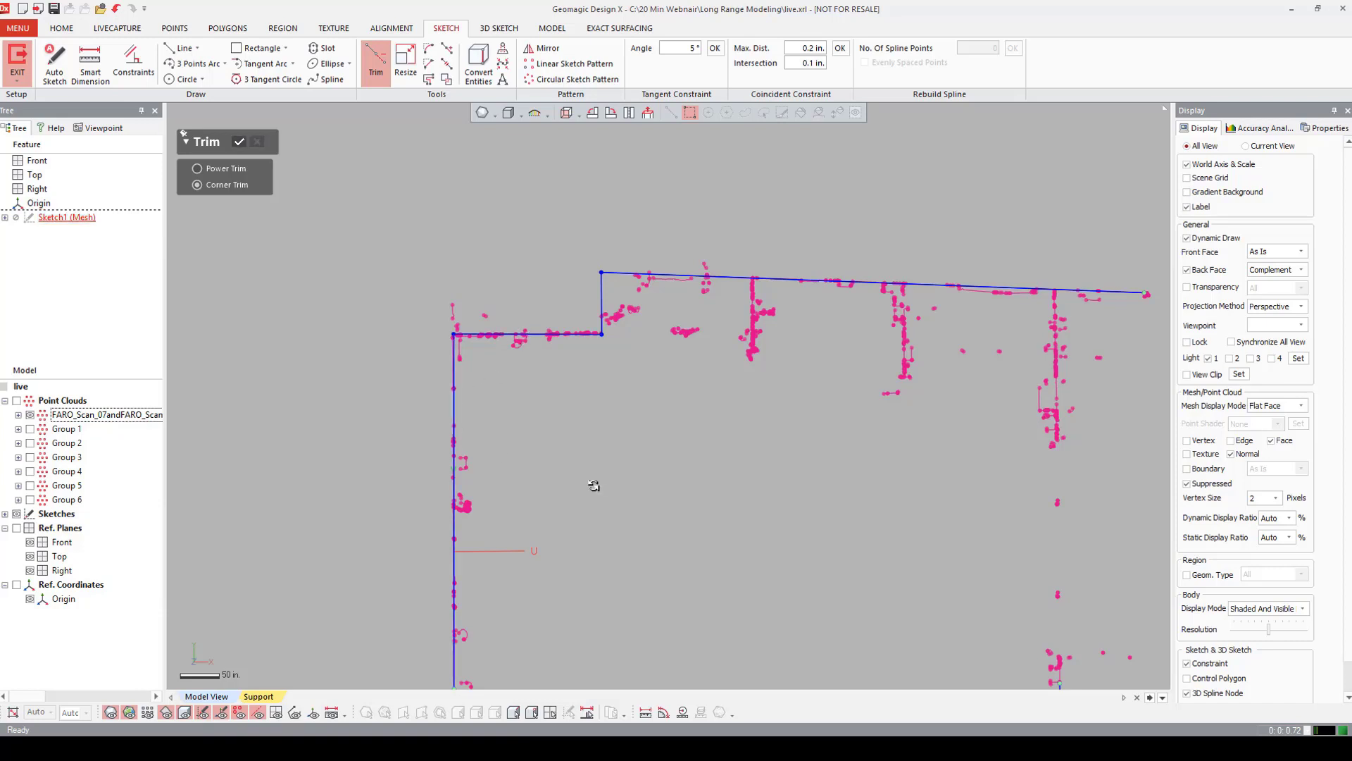
{"action": "scroll", "coordinate": [595, 486], "scroll_direction": "down", "scroll_amount": 3}
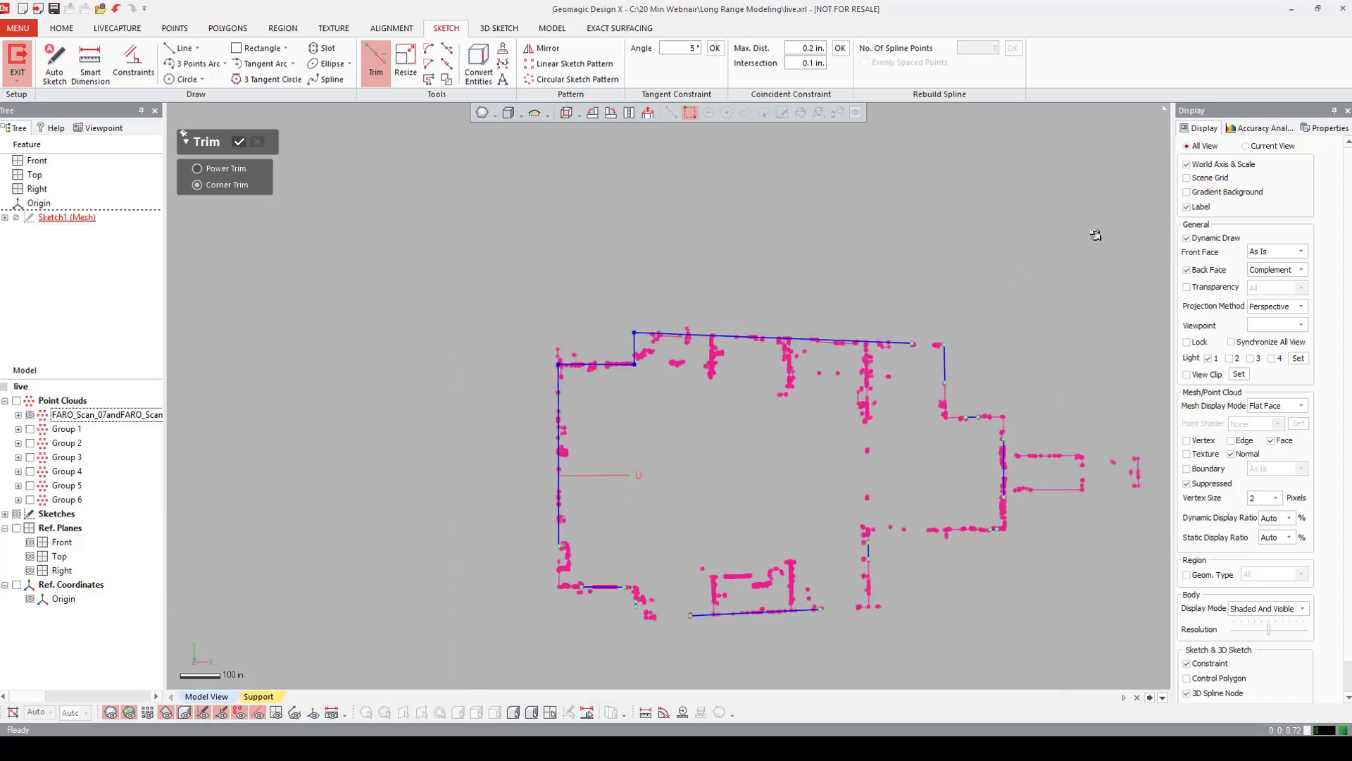
Show disjoined line ends, then corner-join the left wall, bottom and short vertical lines.
{"action": "left_click", "coordinate": [1257, 128]}
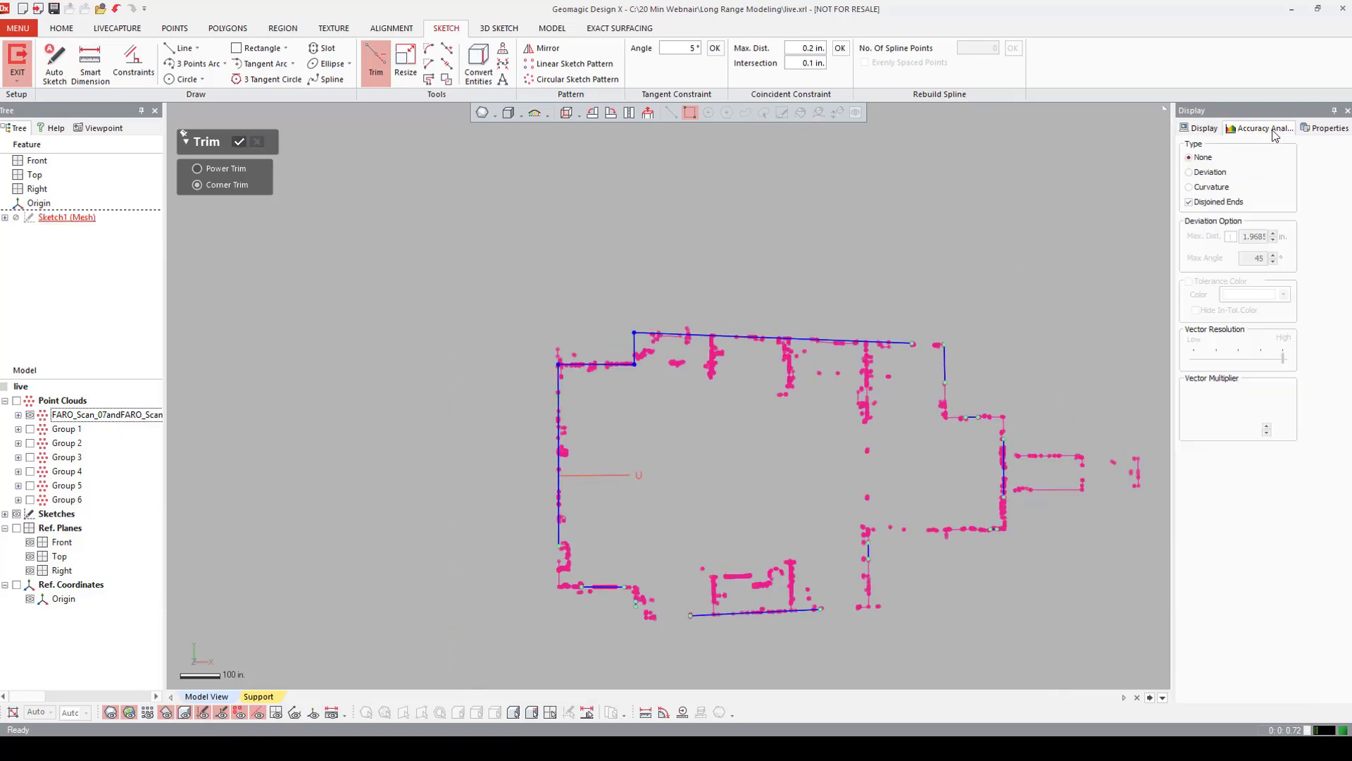
{"action": "left_click", "coordinate": [1188, 202]}
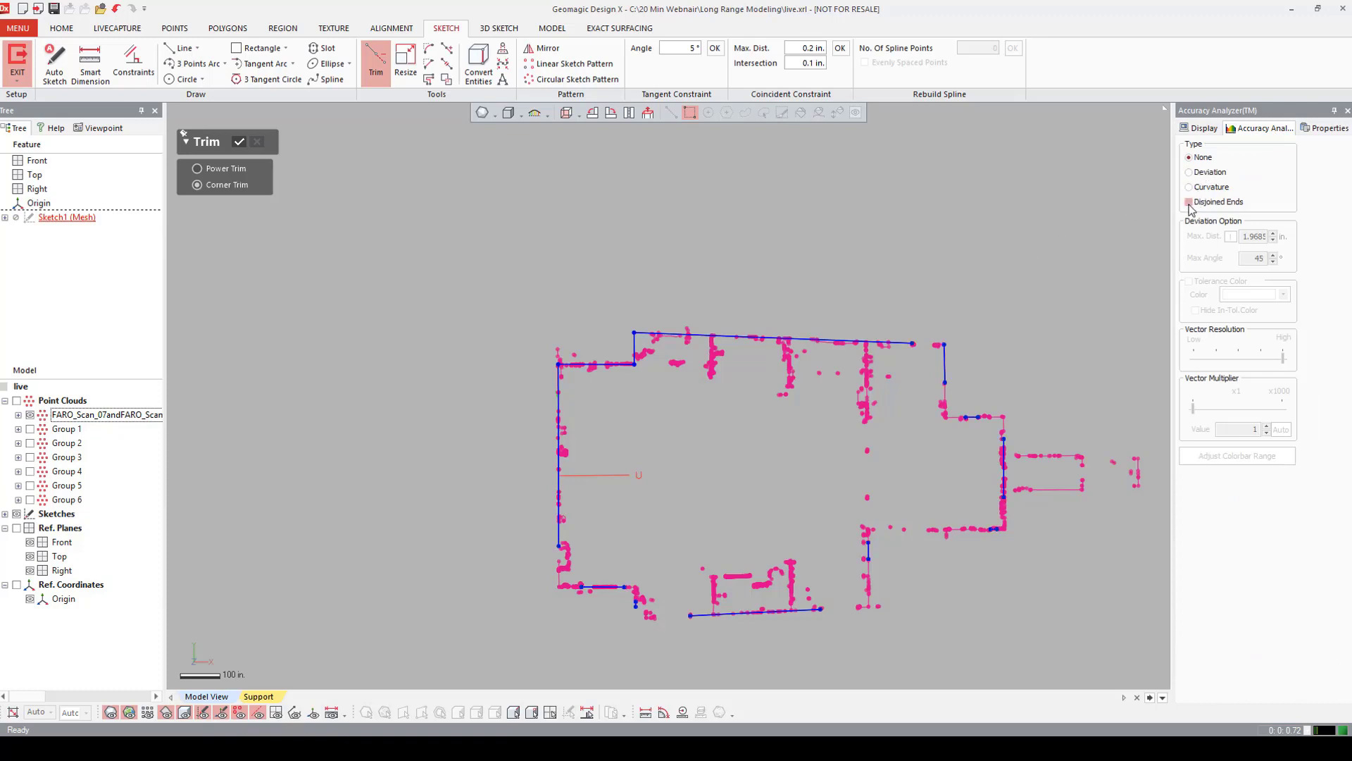
{"action": "scroll", "coordinate": [721, 504], "scroll_direction": "up", "scroll_amount": 3}
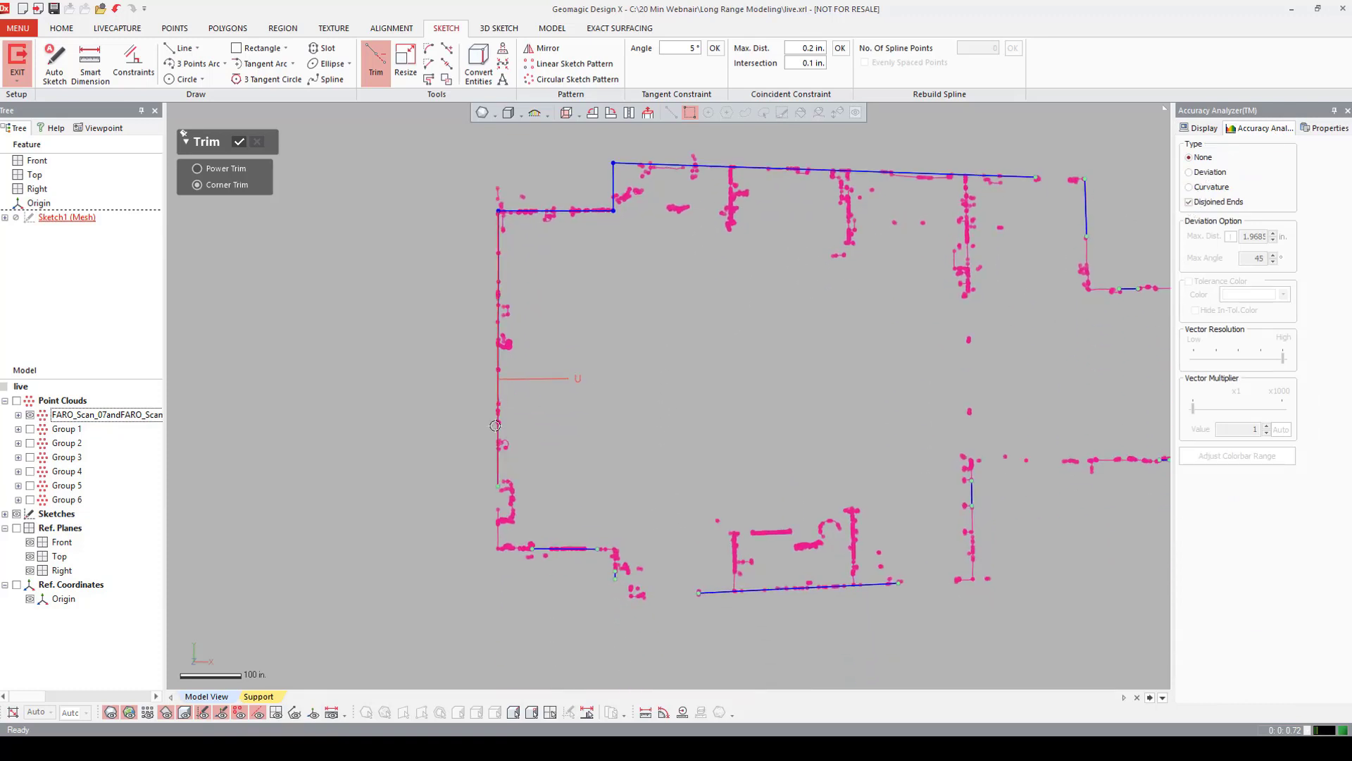
{"action": "left_click", "coordinate": [497, 434]}
{"action": "left_click", "coordinate": [555, 546]}
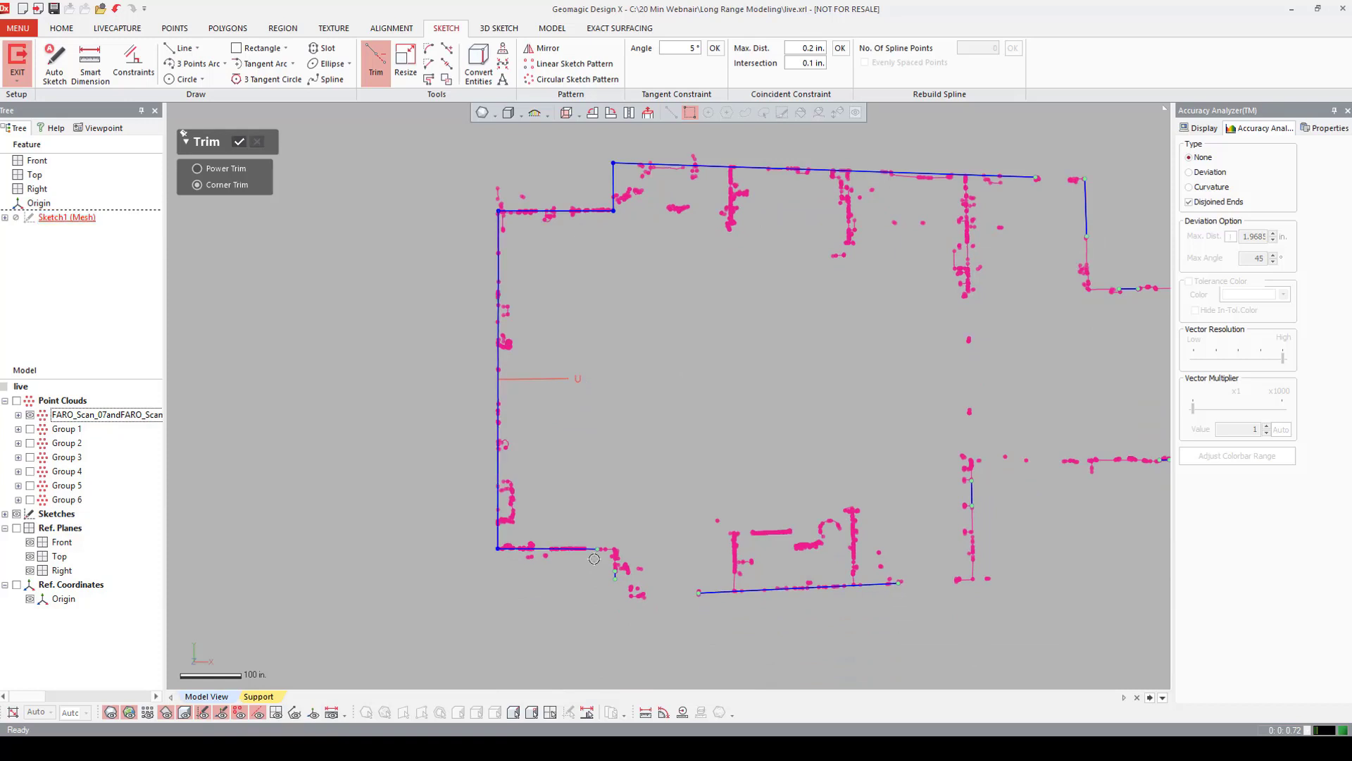
{"action": "left_click", "coordinate": [615, 569]}
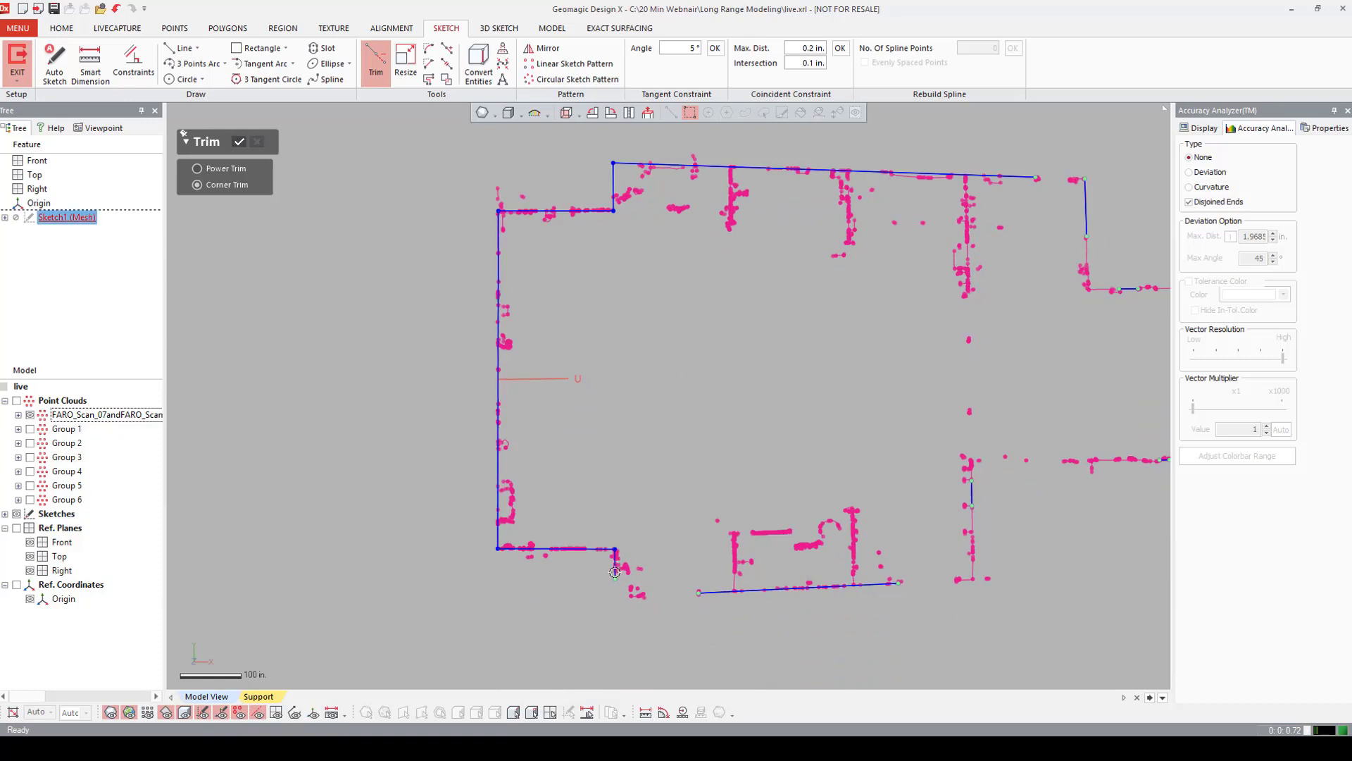
{"action": "left_click", "coordinate": [617, 565]}
{"action": "left_click", "coordinate": [740, 590]}
Corner-join the bottom, notch and right wall lines at the lower and upper right corners.
{"action": "left_click", "coordinate": [868, 589]}
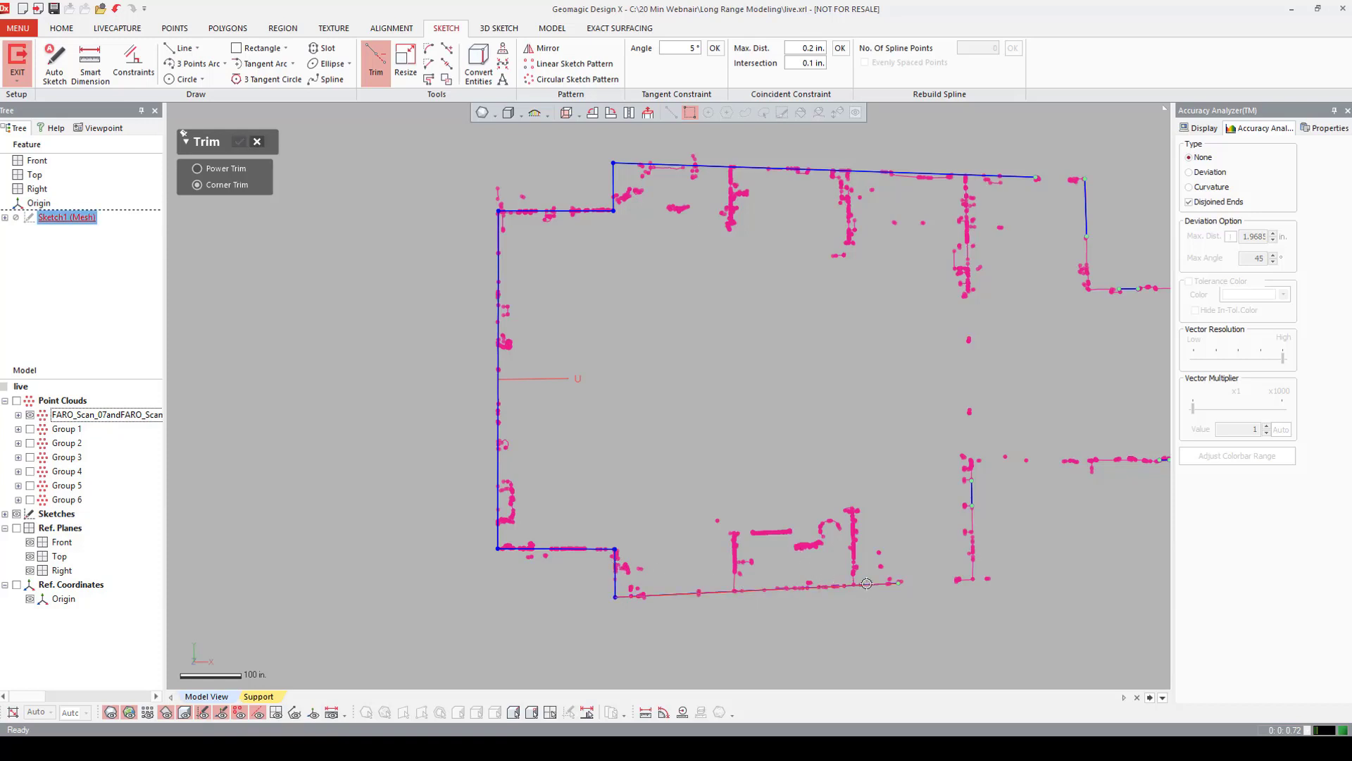
{"action": "left_click", "coordinate": [970, 497]}
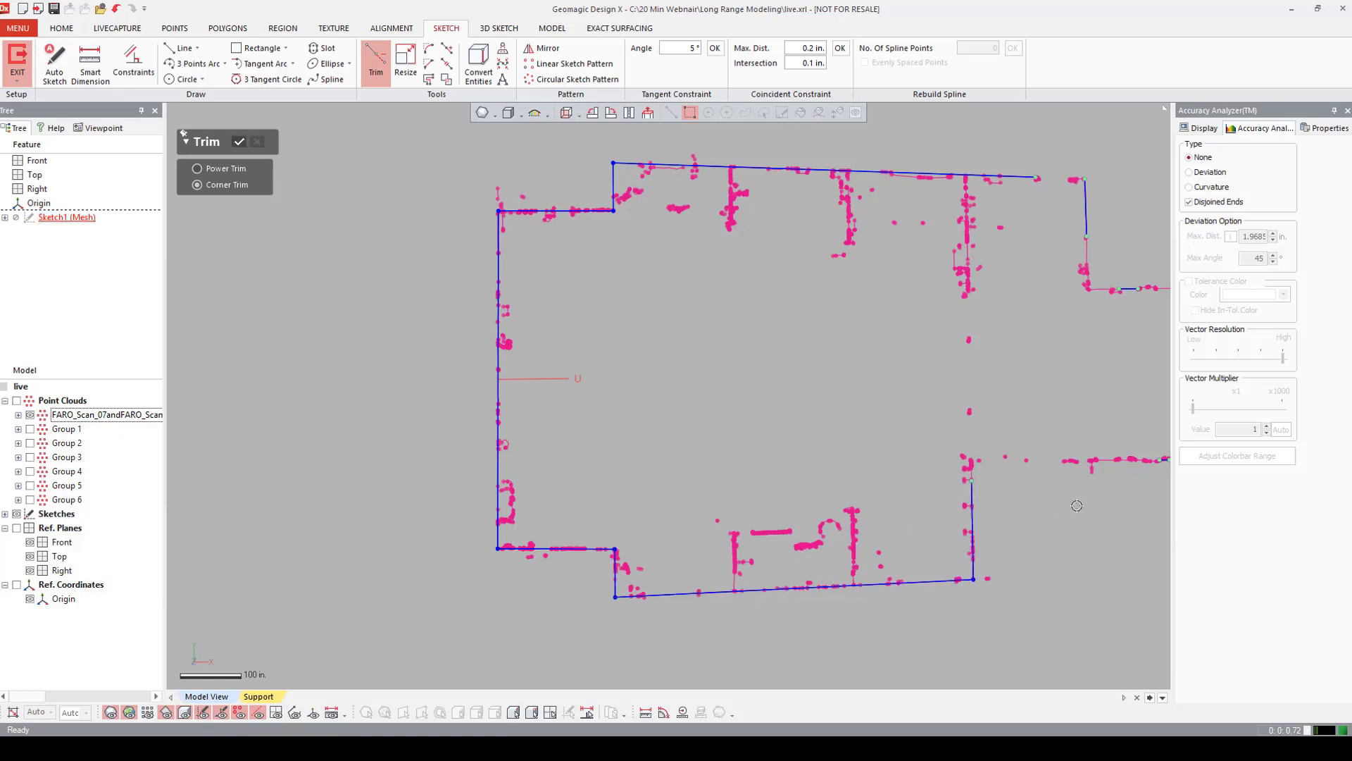
{"action": "right_click_drag", "start_coordinate": [1077, 505], "coordinate": [854, 467], "text": "ctrl"}
{"action": "left_click", "coordinate": [949, 466]}
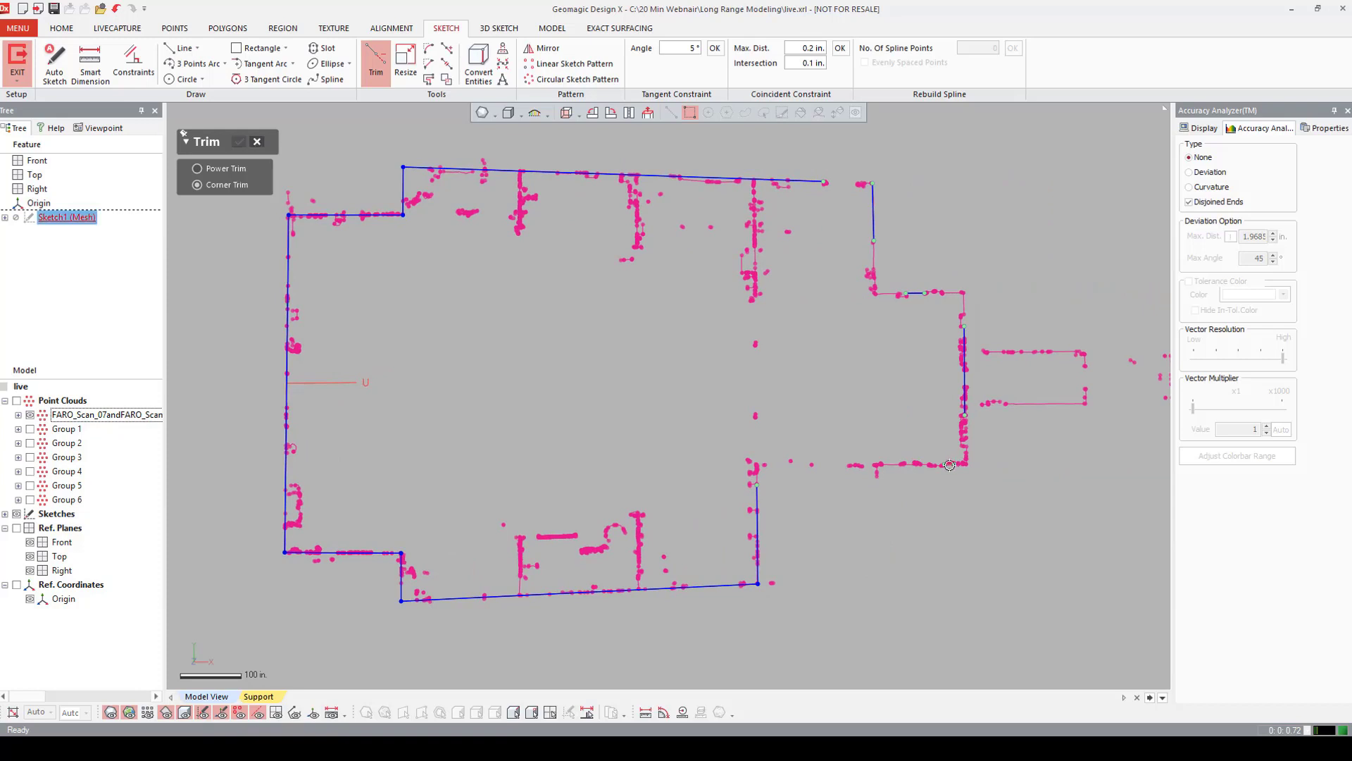
{"action": "left_click", "coordinate": [752, 486]}
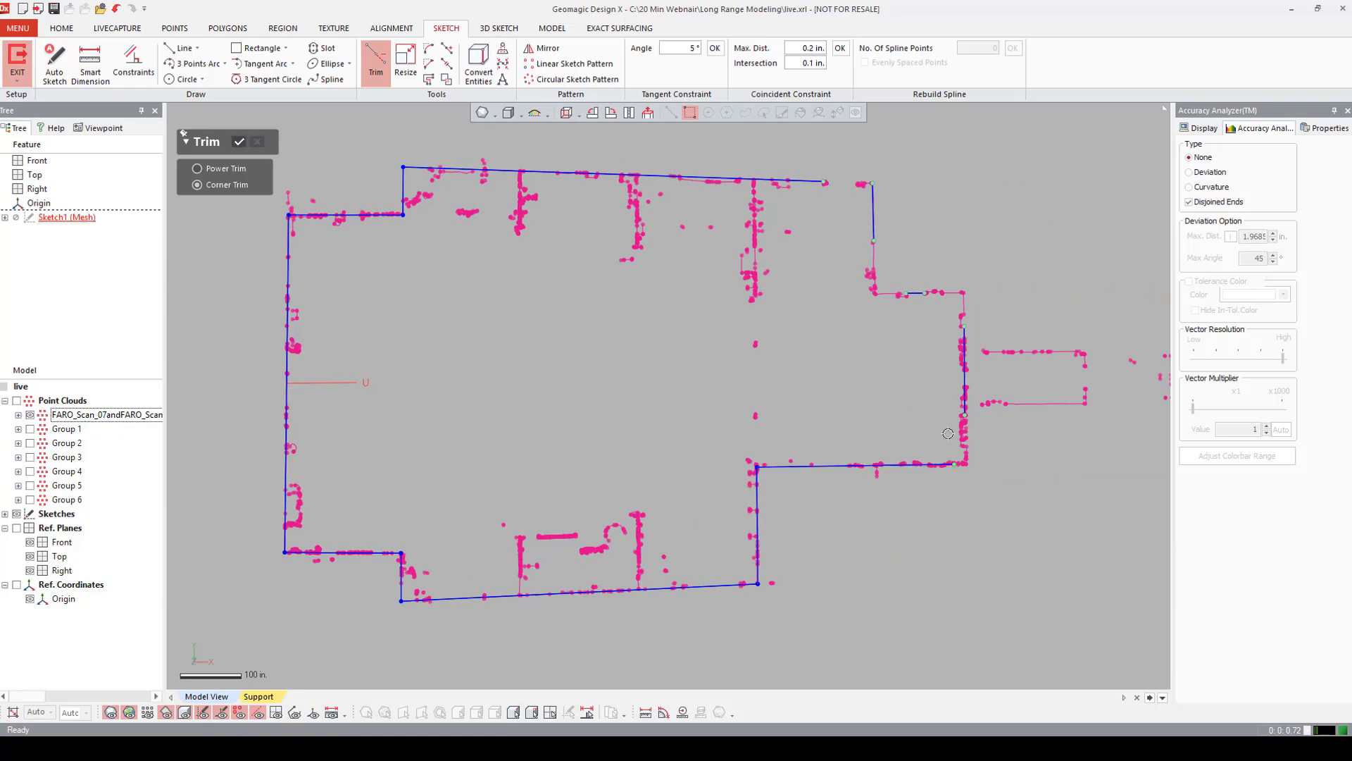
{"action": "left_click", "coordinate": [965, 374]}
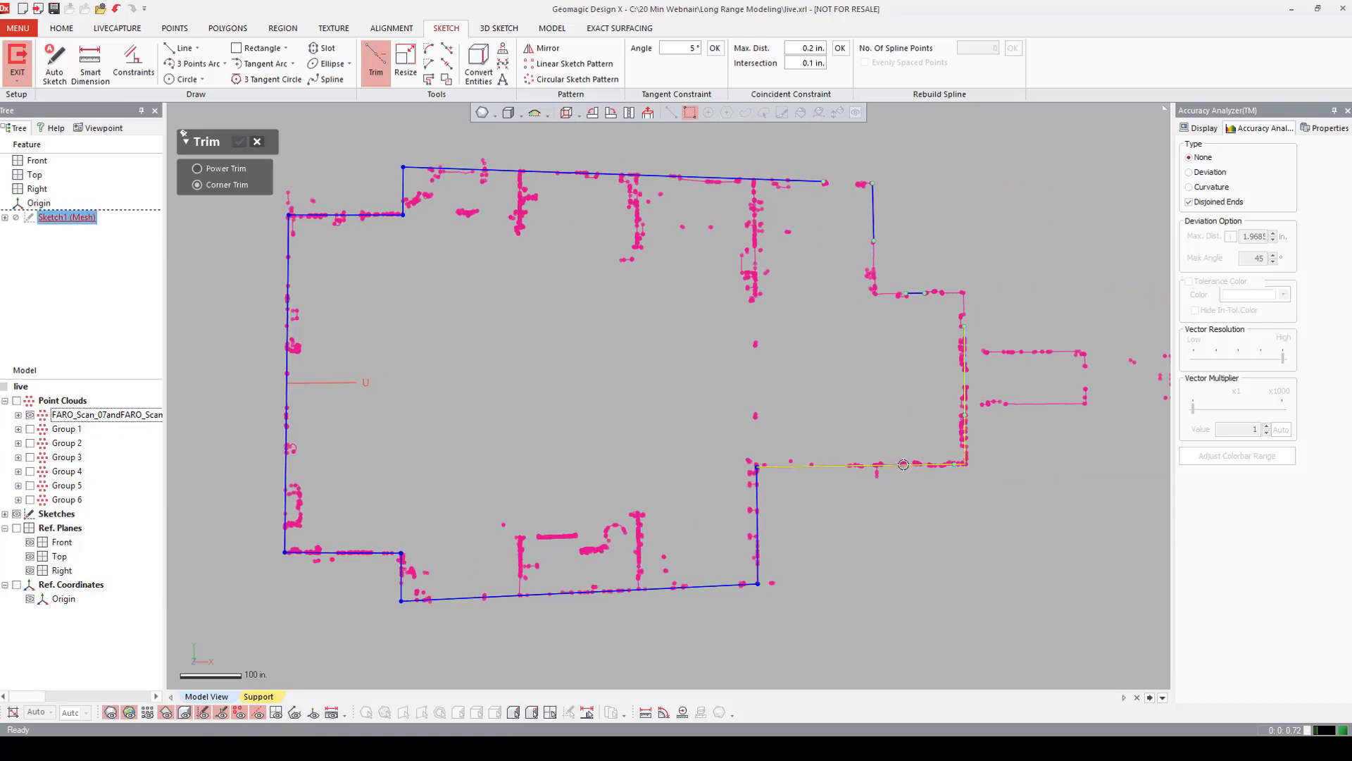
{"action": "left_click", "coordinate": [903, 465]}
{"action": "left_click", "coordinate": [918, 289]}
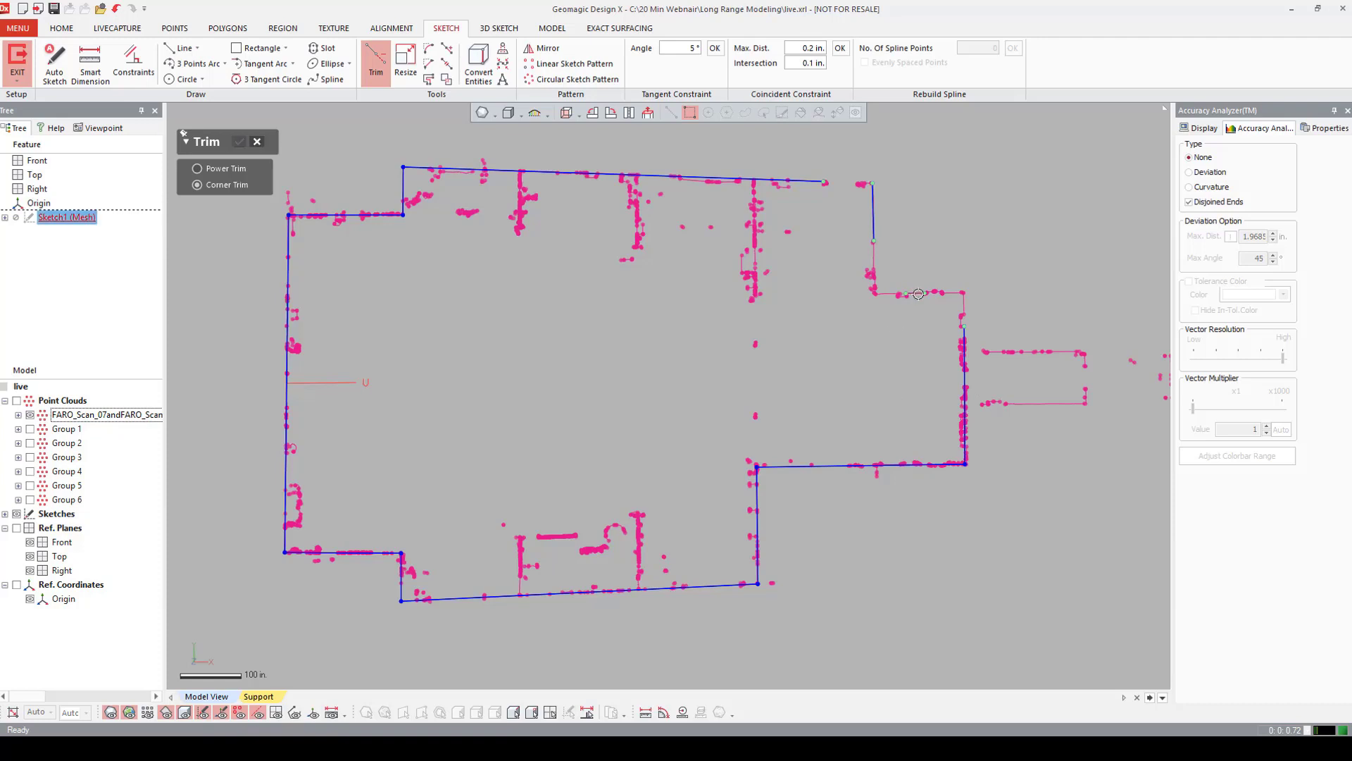
{"action": "left_click", "coordinate": [963, 348]}
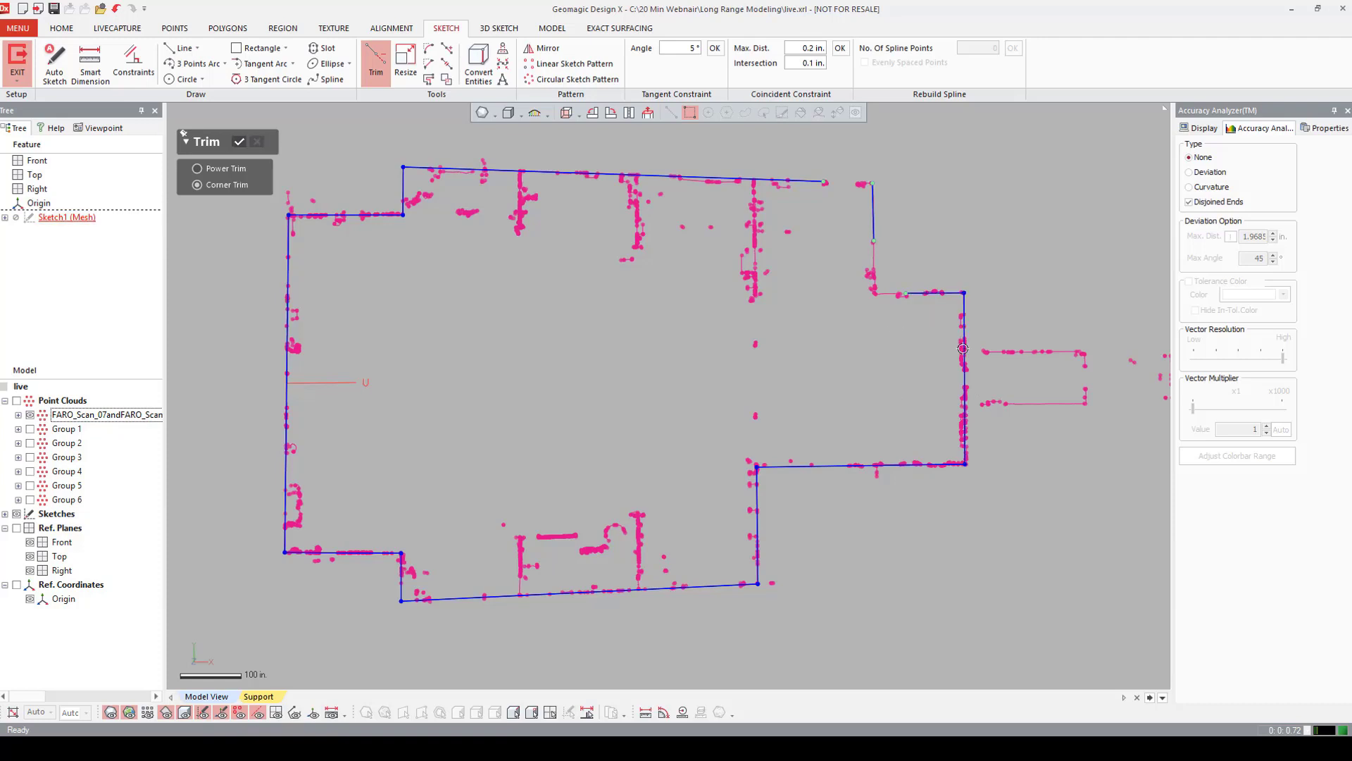
Close the remaining top-right corners, confirm the trims and exit the mesh sketch.
{"action": "left_click", "coordinate": [873, 222]}
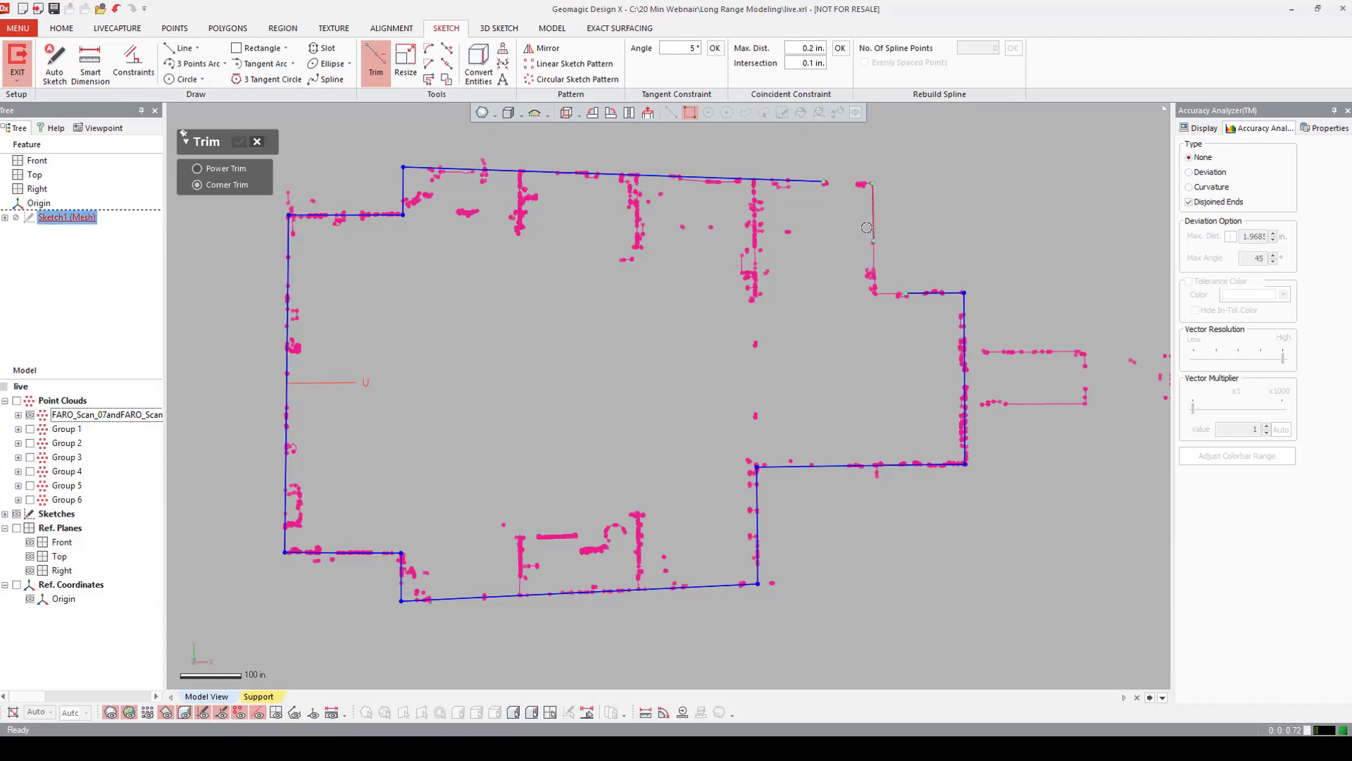
{"action": "left_click", "coordinate": [920, 295]}
{"action": "left_click", "coordinate": [869, 230]}
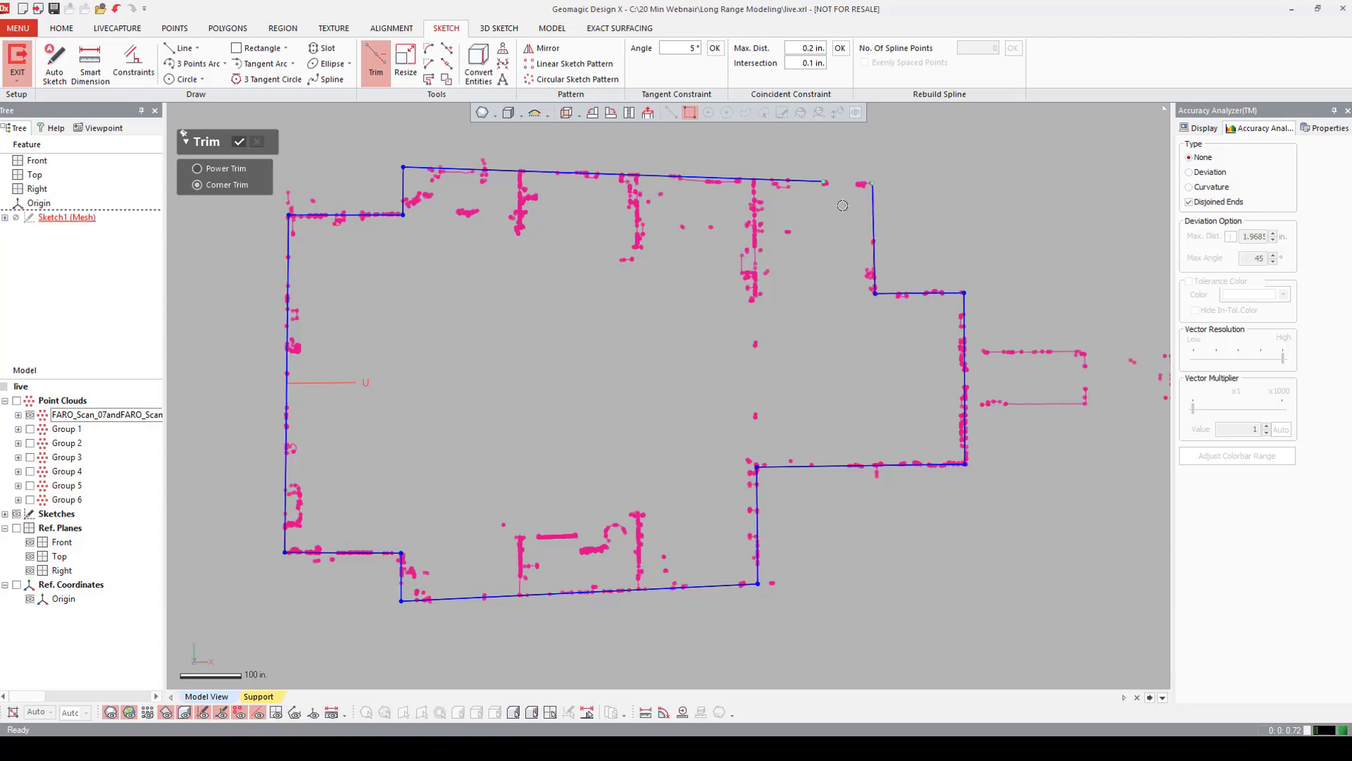
{"action": "left_click", "coordinate": [794, 177]}
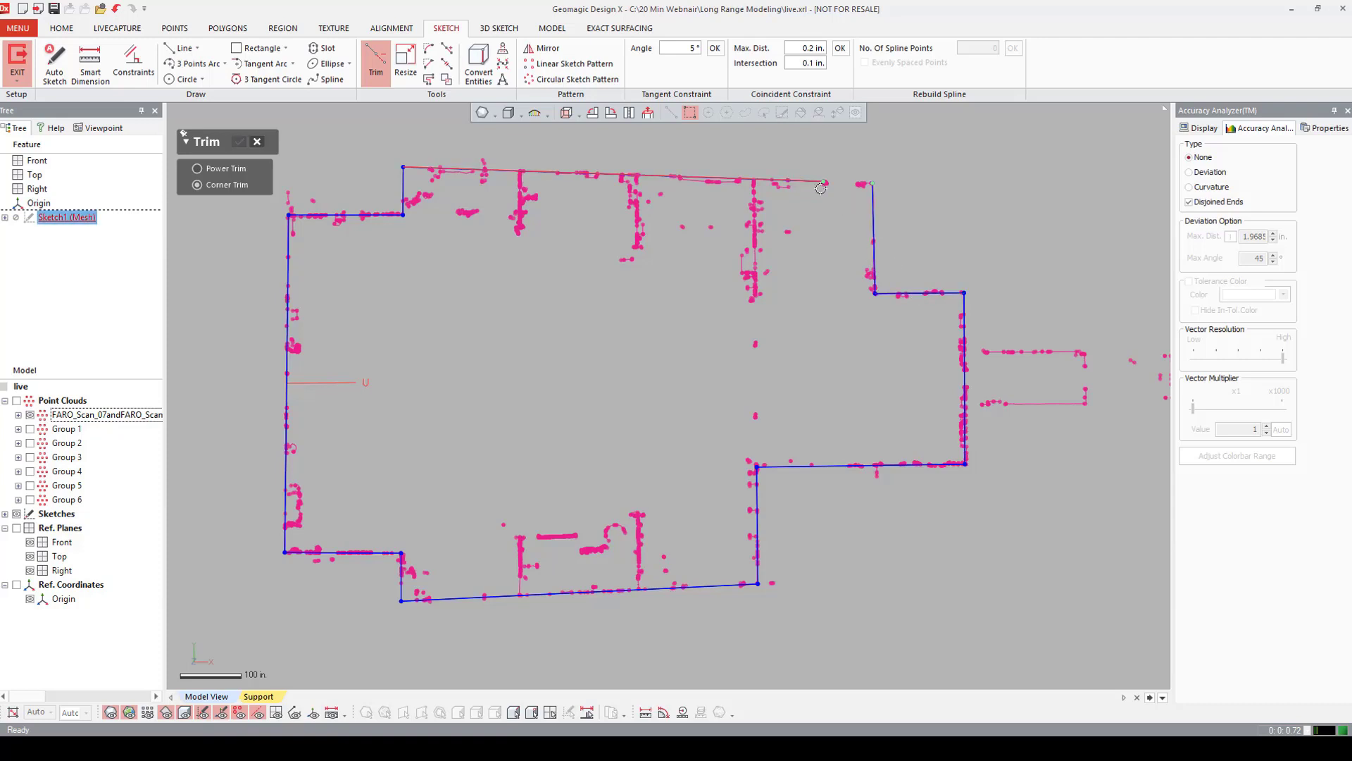
{"action": "left_click", "coordinate": [874, 211]}
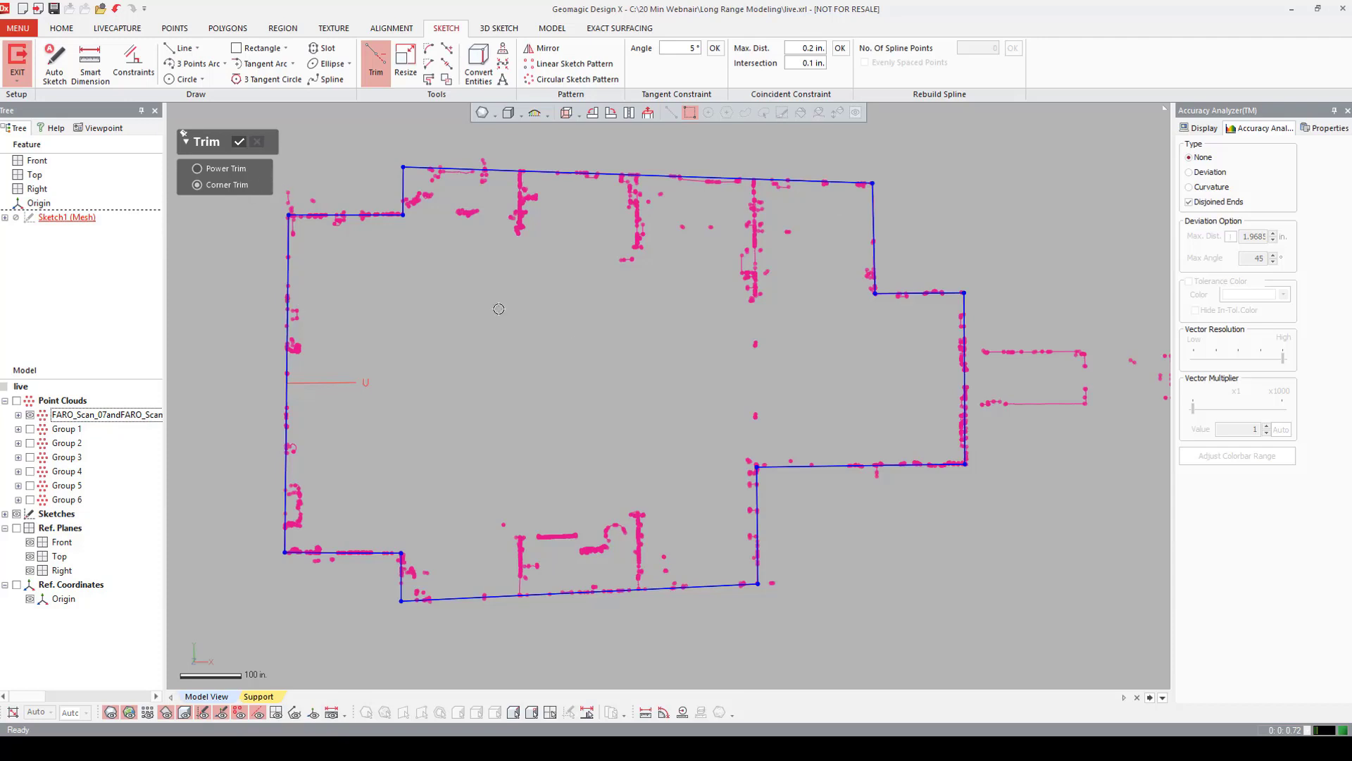
{"action": "left_click", "coordinate": [239, 142]}
{"action": "left_click", "coordinate": [17, 60]}
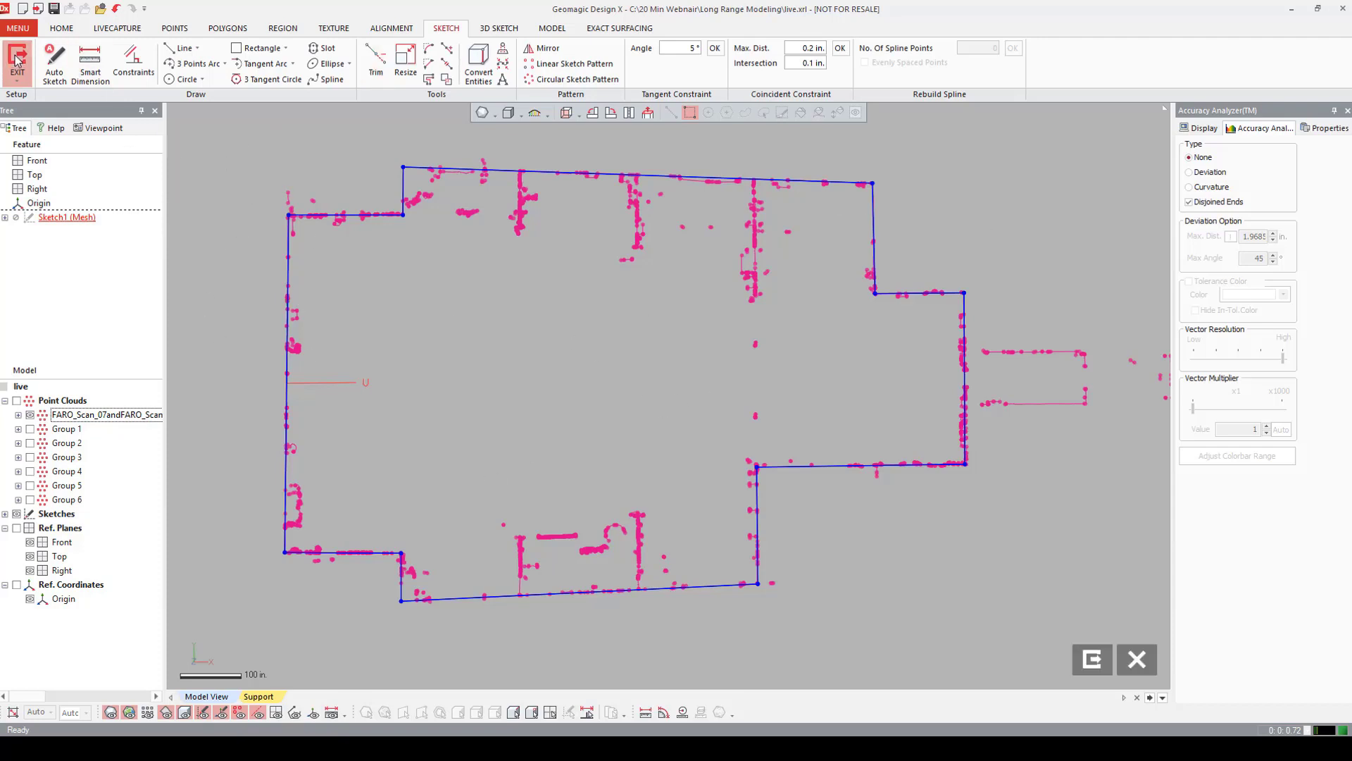
Extrude Sketch1 as a solid with a 3 in. length to create Extrude1.
{"action": "left_click", "coordinate": [550, 29]}
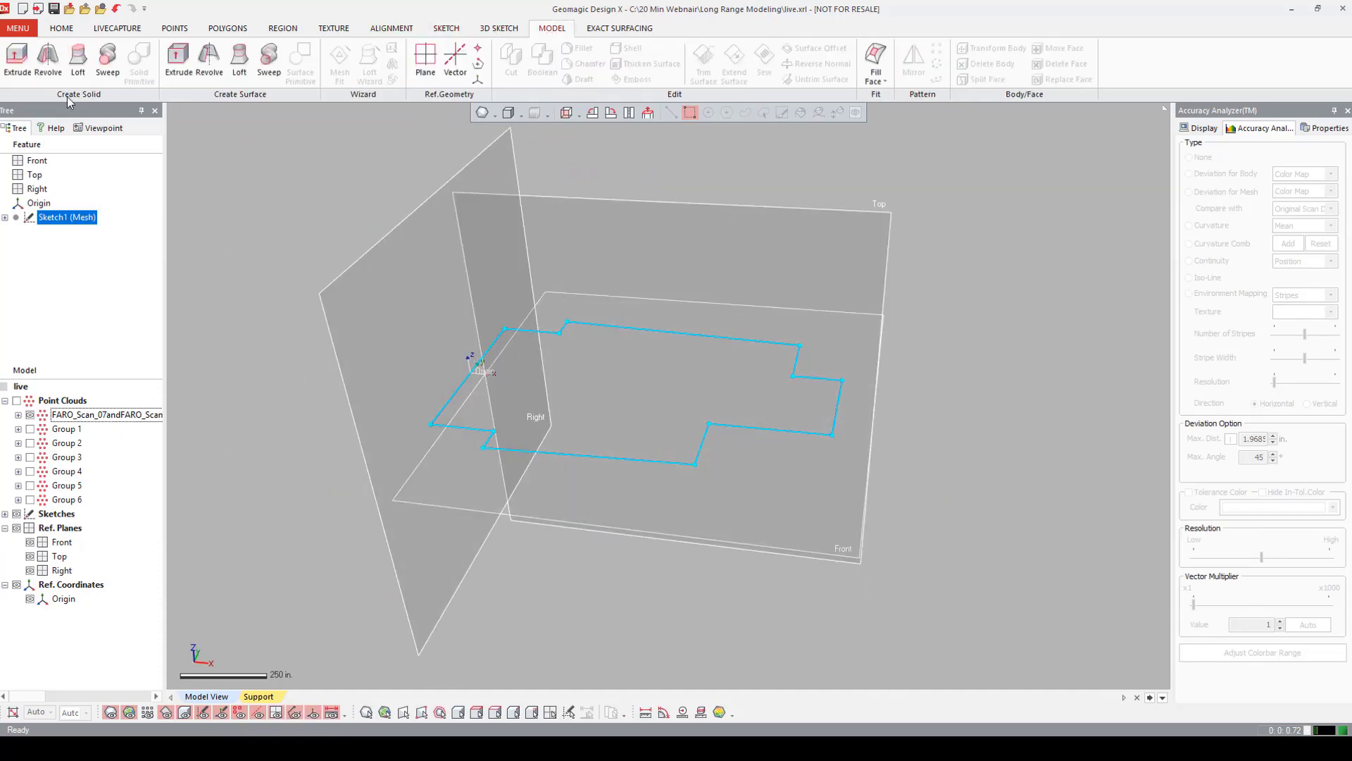
{"action": "left_click", "coordinate": [17, 59]}
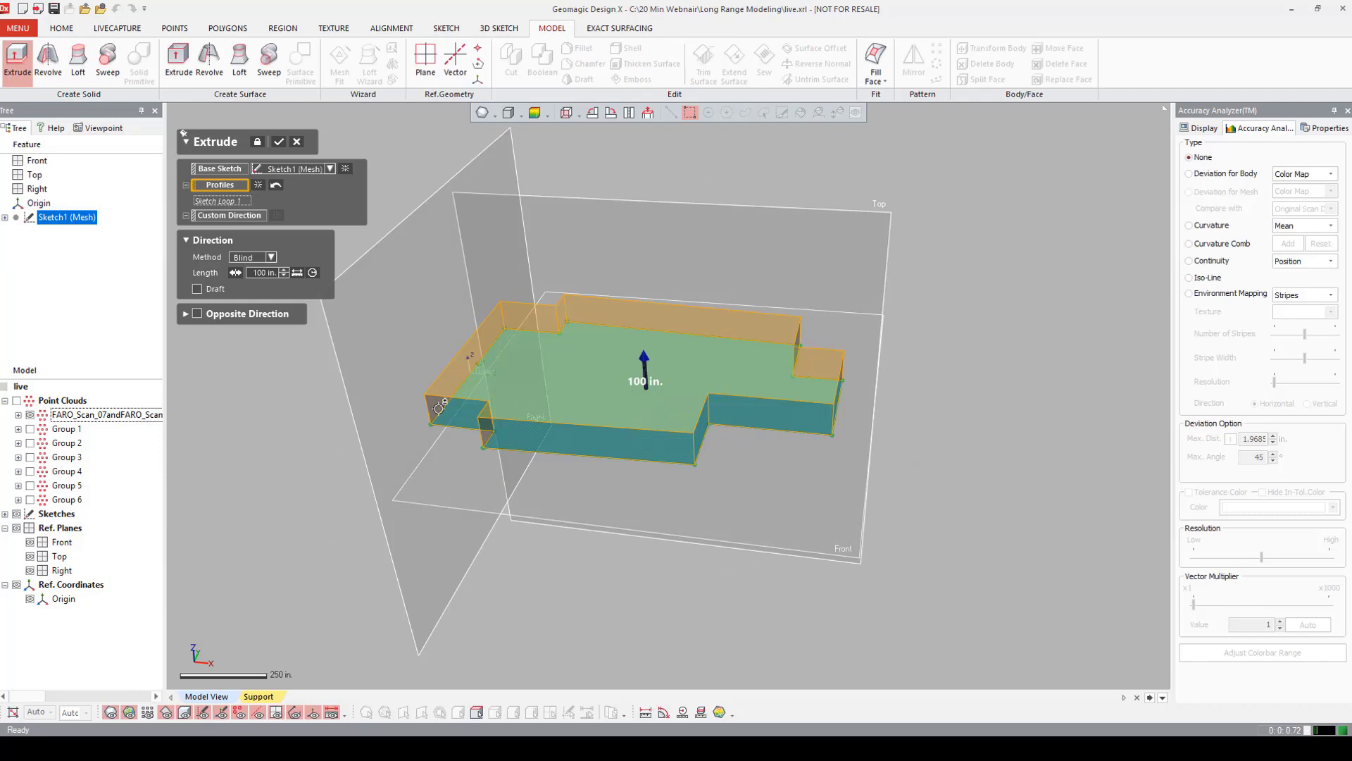
{"action": "scroll", "coordinate": [438, 408], "scroll_direction": "up", "scroll_amount": 3}
{"action": "double_click", "coordinate": [266, 272]}
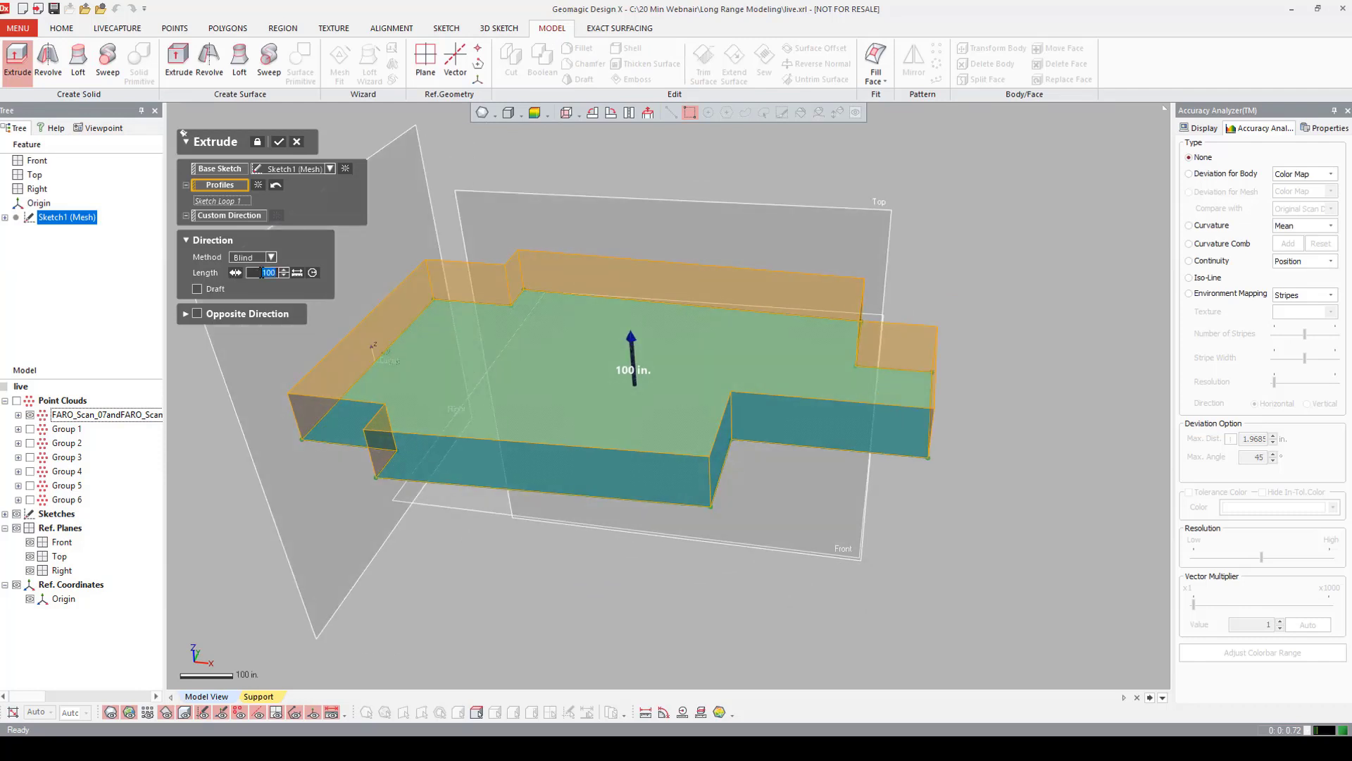
{"action": "key", "text": "Return"}
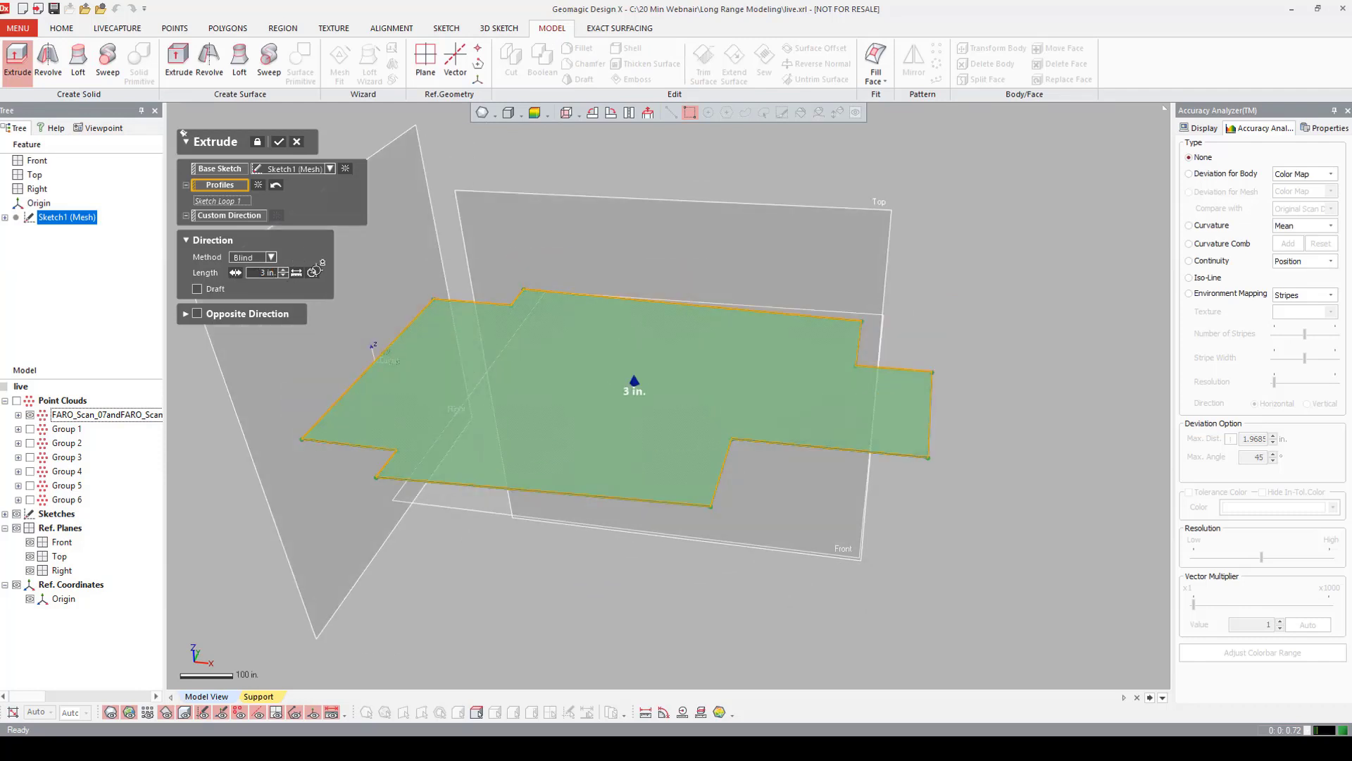
{"action": "left_click", "coordinate": [279, 147]}
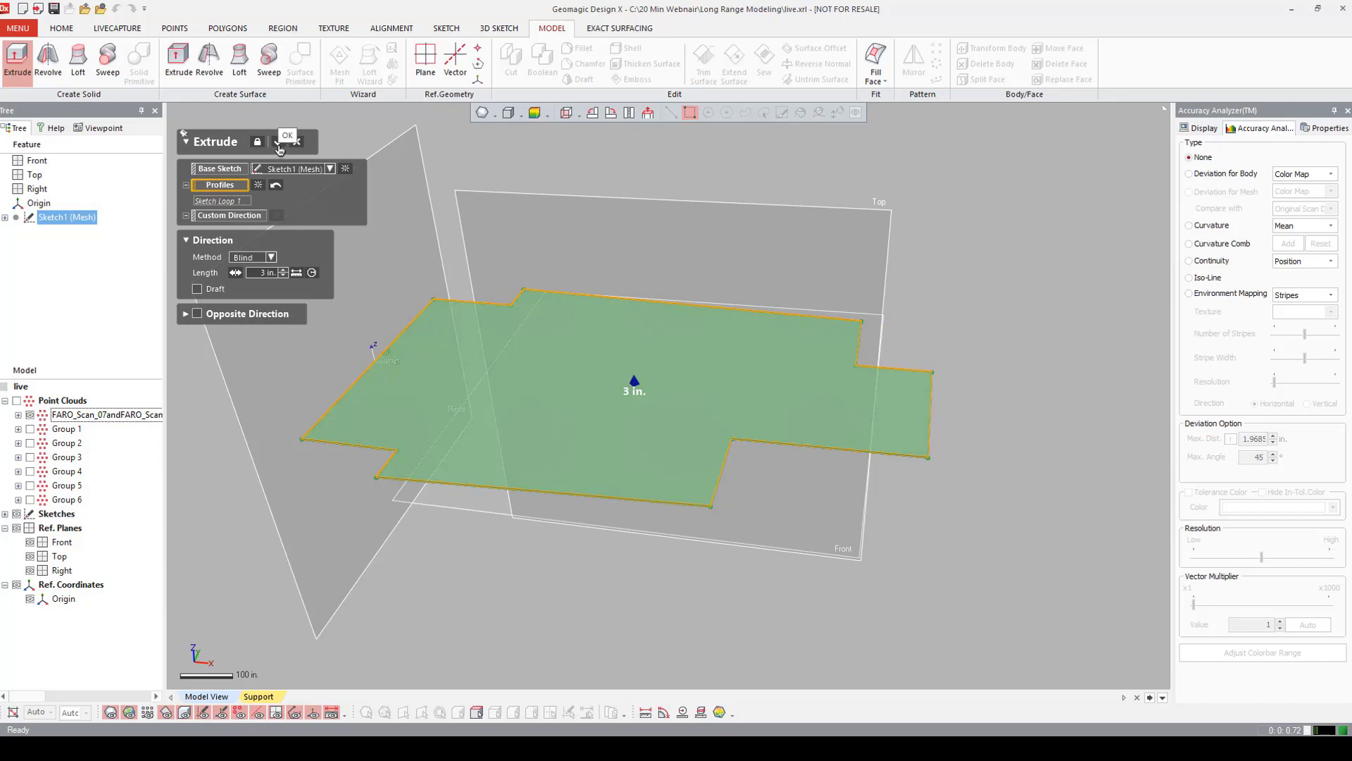
Surface-extrude the Sketch1 outline 100 in. high, with the point cloud shown for reference.
{"action": "left_click", "coordinate": [177, 65]}
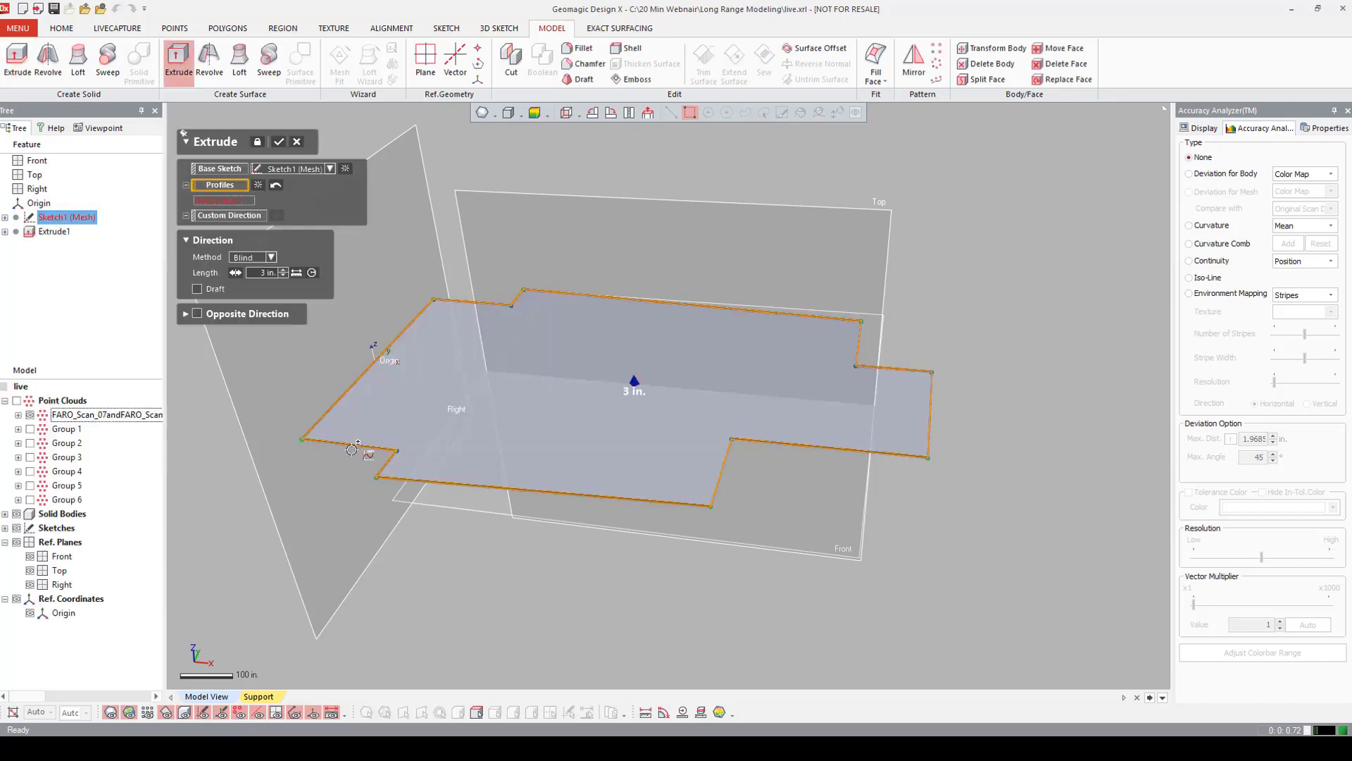
{"action": "left_click", "coordinate": [350, 448]}
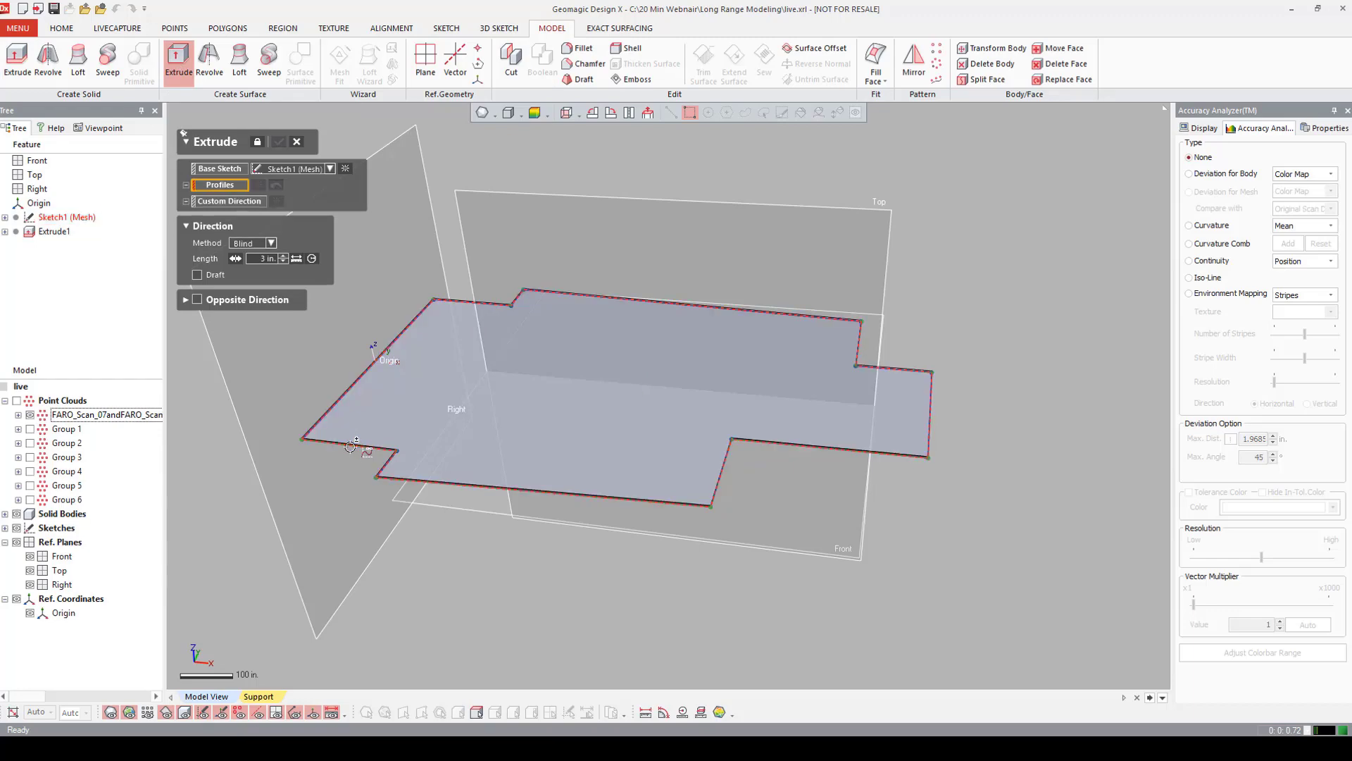
{"action": "left_click", "coordinate": [350, 444]}
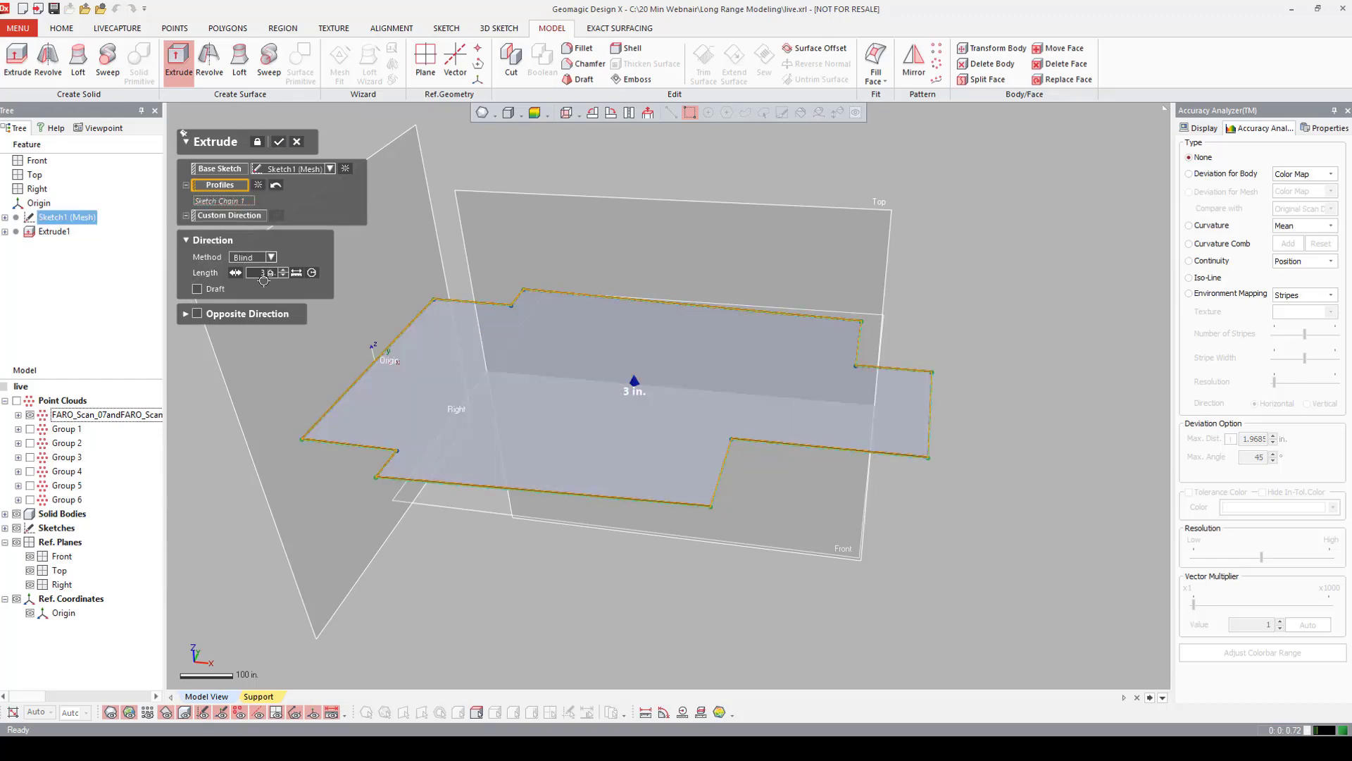
{"action": "left_click", "coordinate": [29, 413]}
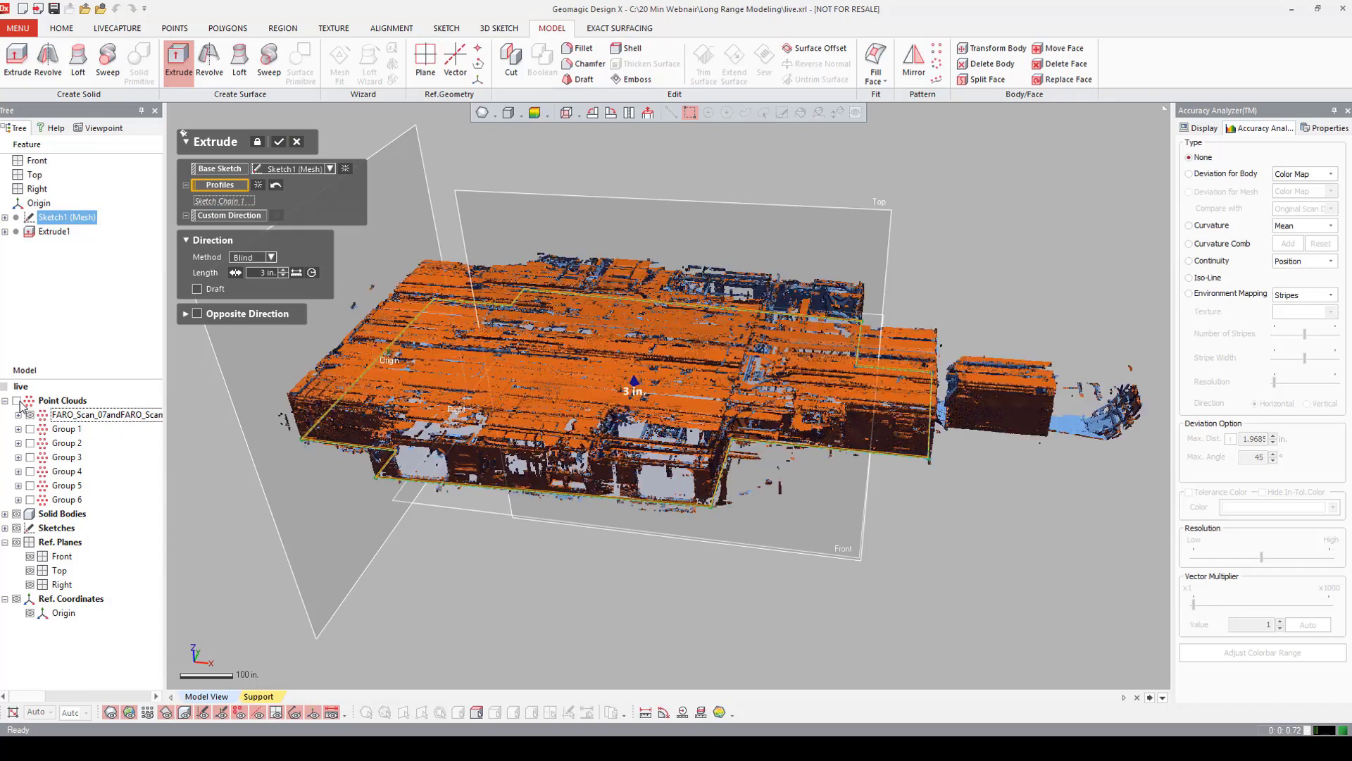
{"action": "left_click_drag", "start_coordinate": [636, 382], "coordinate": [624, 337]}
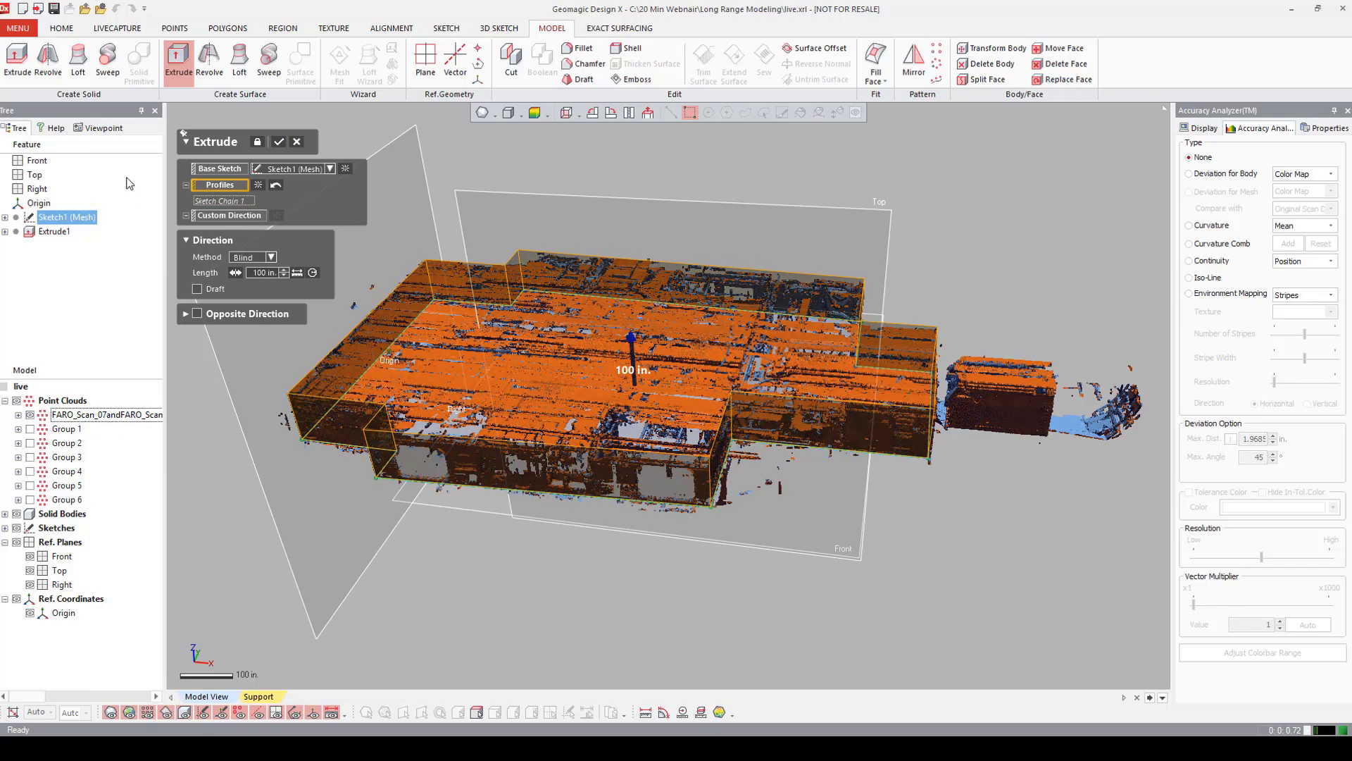
{"action": "left_click", "coordinate": [280, 143]}
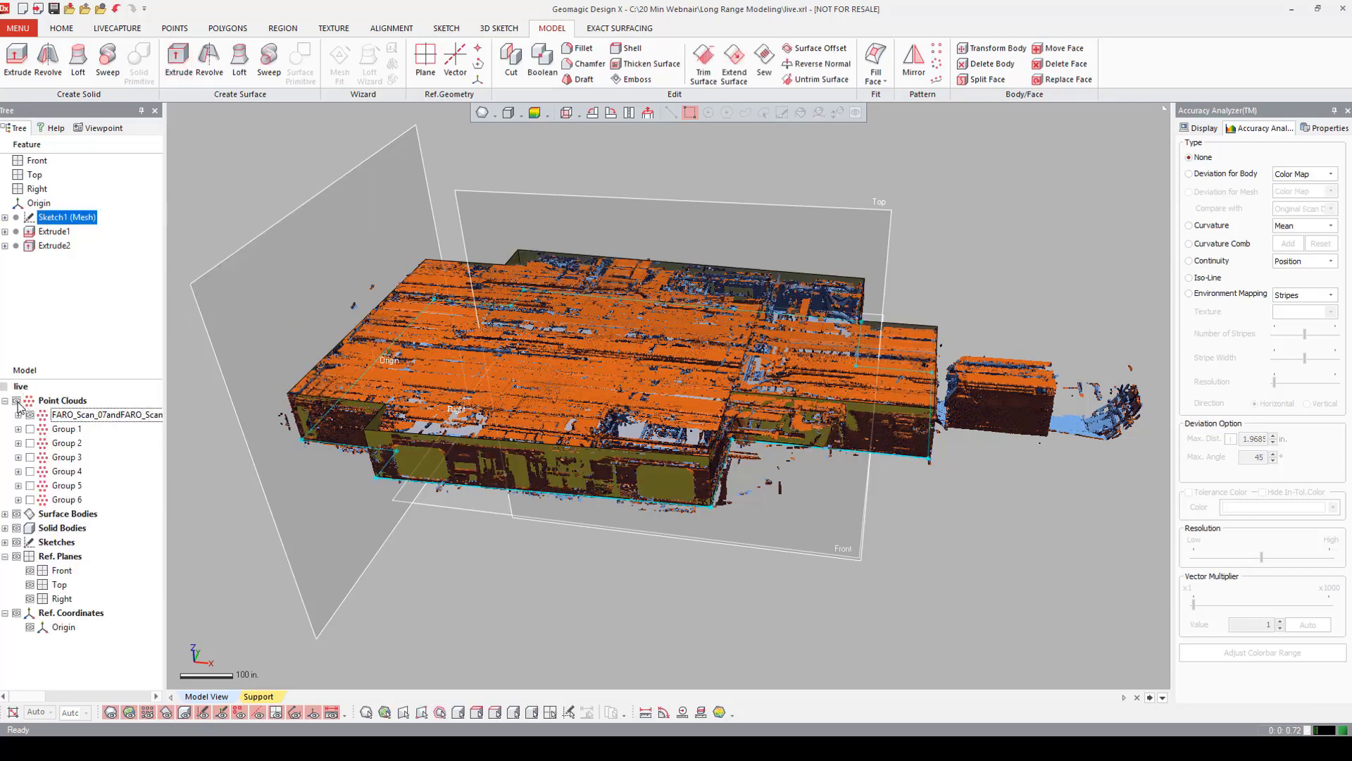
Thicken Extrude2 by 5 in. in Direction2, merged with the slab, then compare against the cloud.
{"action": "left_click", "coordinate": [16, 401]}
{"action": "left_click", "coordinate": [646, 63]}
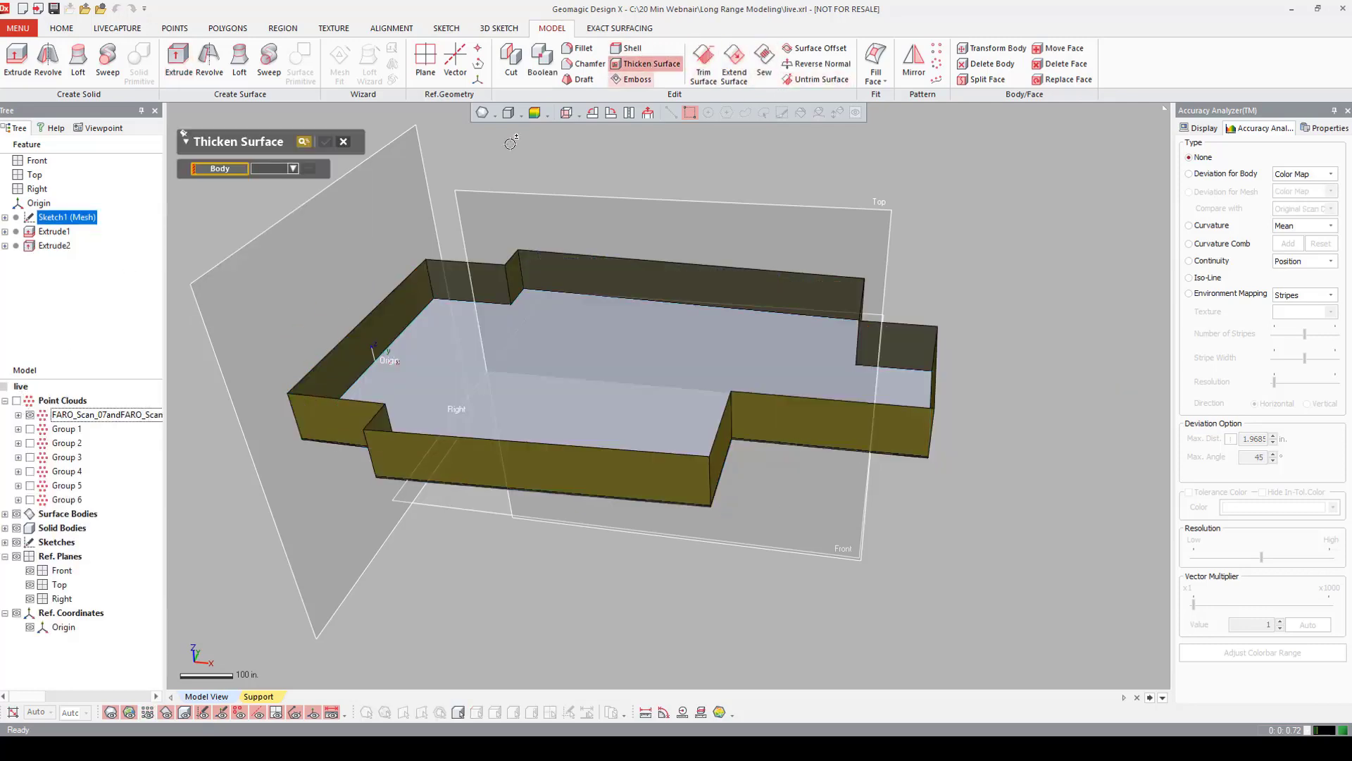
{"action": "left_click", "coordinate": [393, 310]}
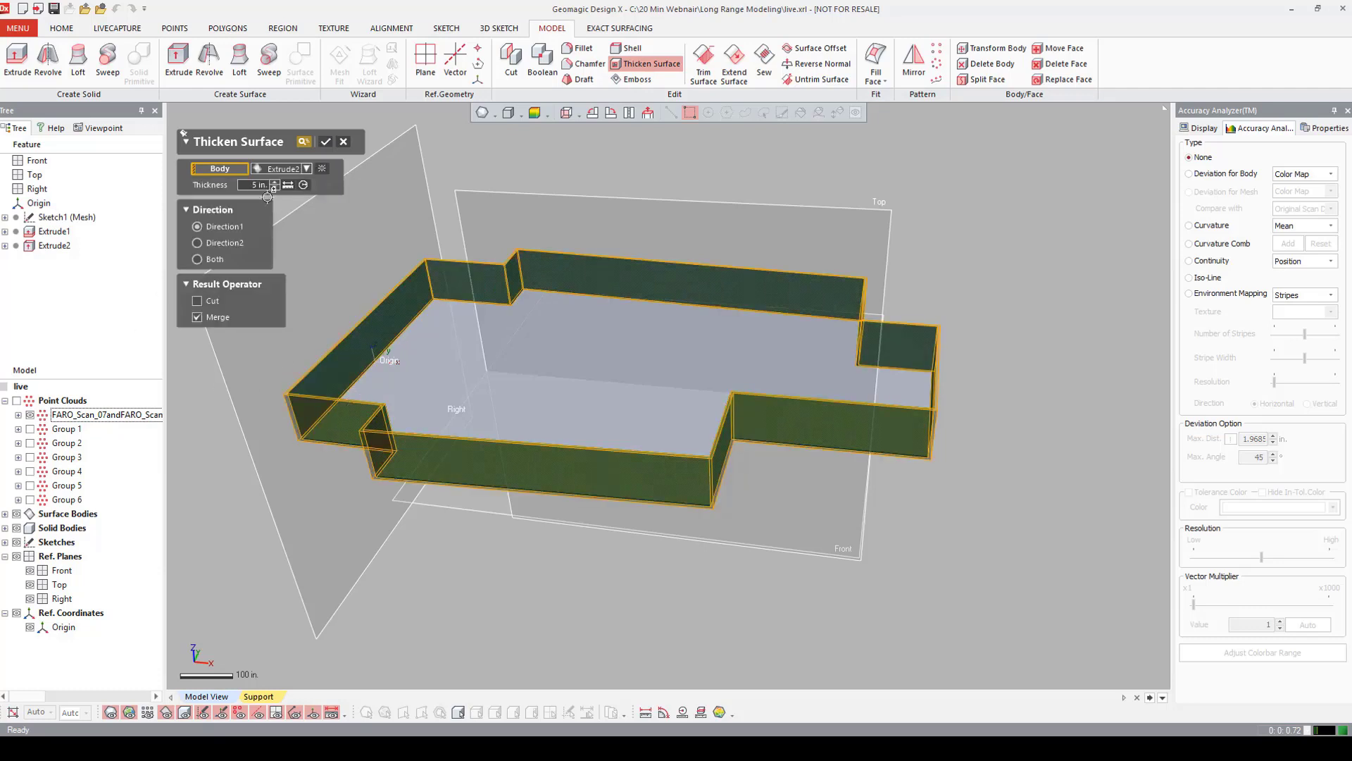
{"action": "left_click", "coordinate": [198, 243]}
{"action": "left_click", "coordinate": [198, 226]}
{"action": "left_click", "coordinate": [197, 243]}
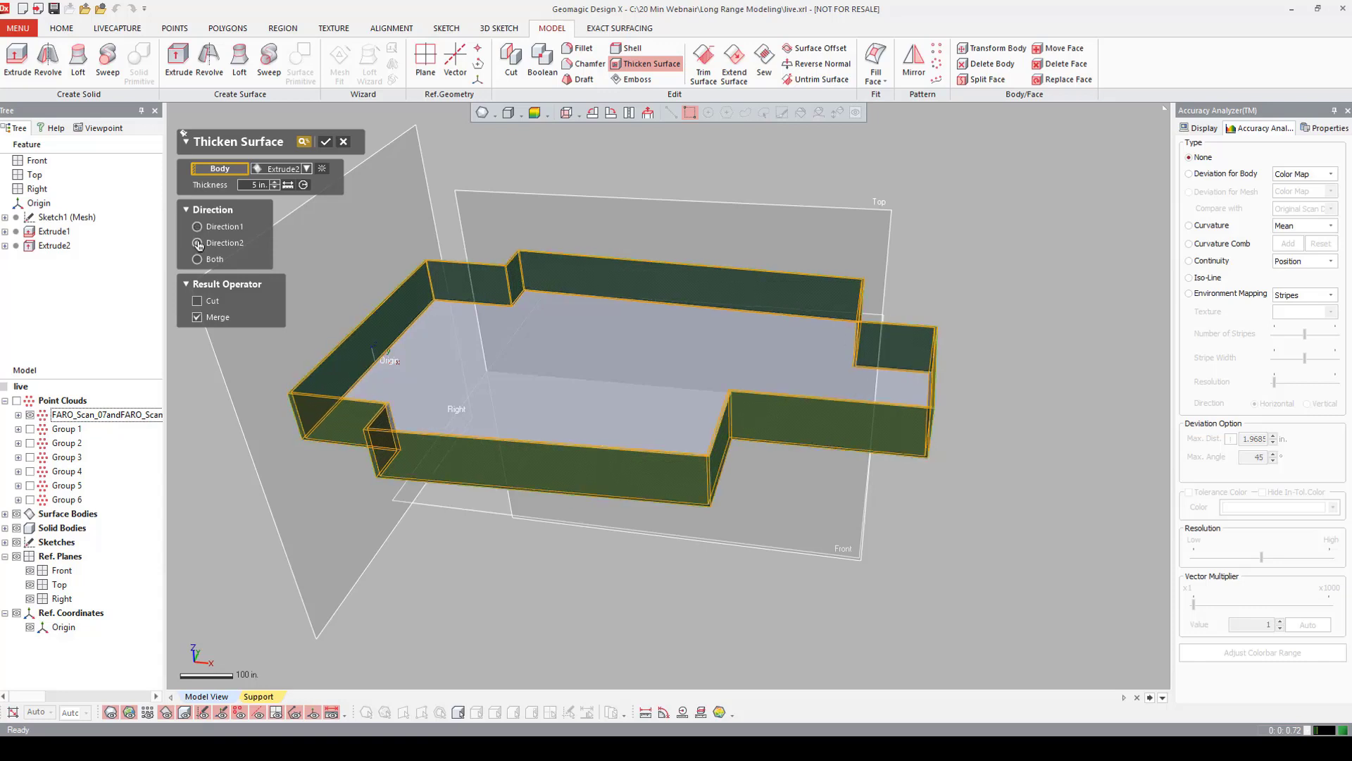
{"action": "left_click", "coordinate": [327, 143]}
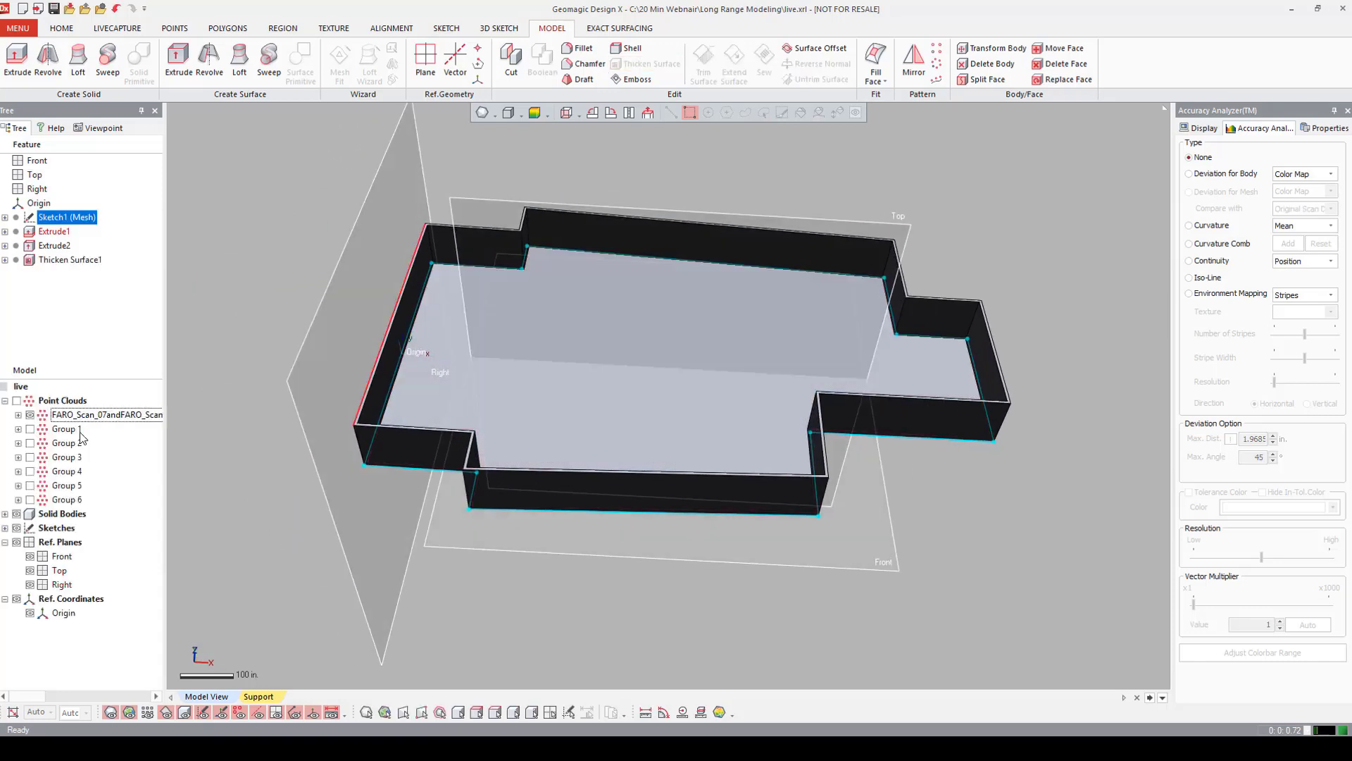
{"action": "left_click", "coordinate": [17, 401]}
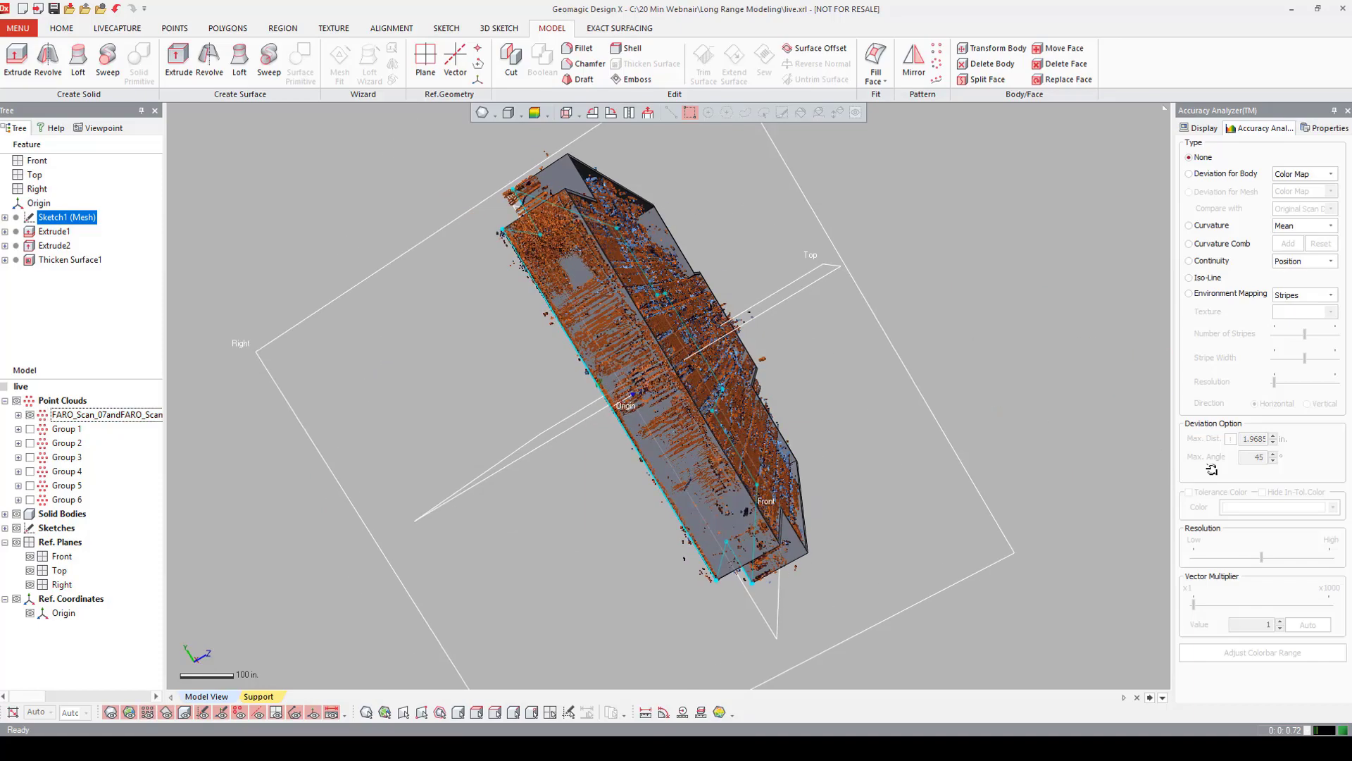
{"action": "left_click", "coordinate": [16, 401]}
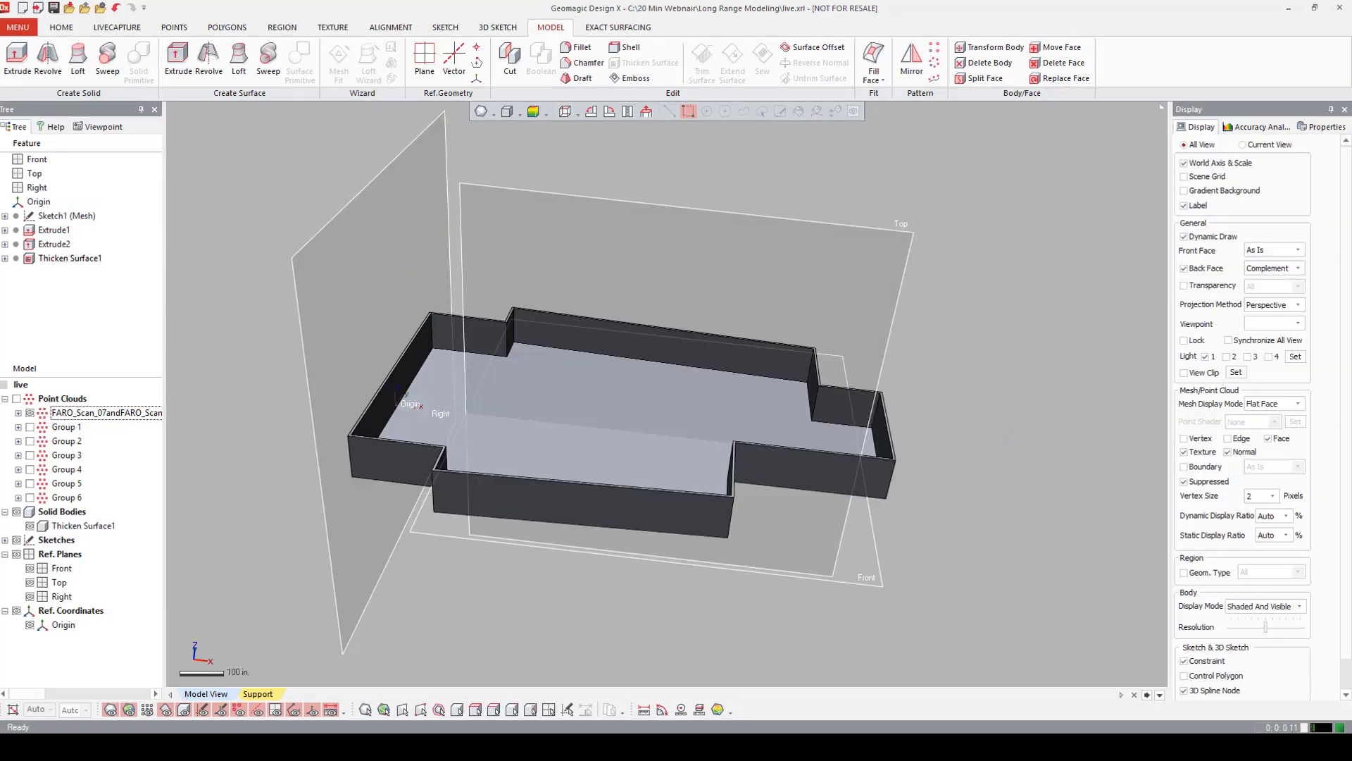
Hide the solid walls and FARO scan, show only the Group 1 points, and orbit to the bollard.
{"action": "left_click", "coordinate": [15, 399]}
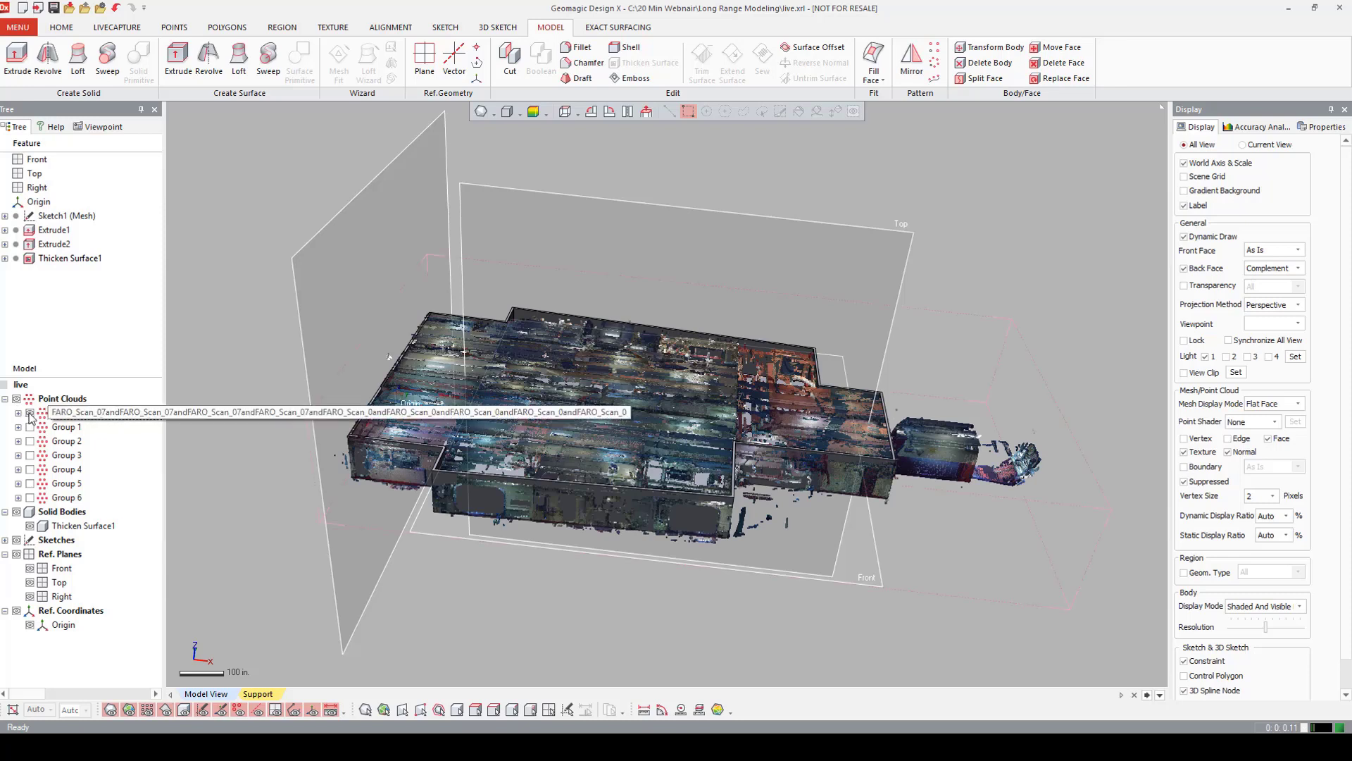
{"action": "left_click", "coordinate": [16, 512]}
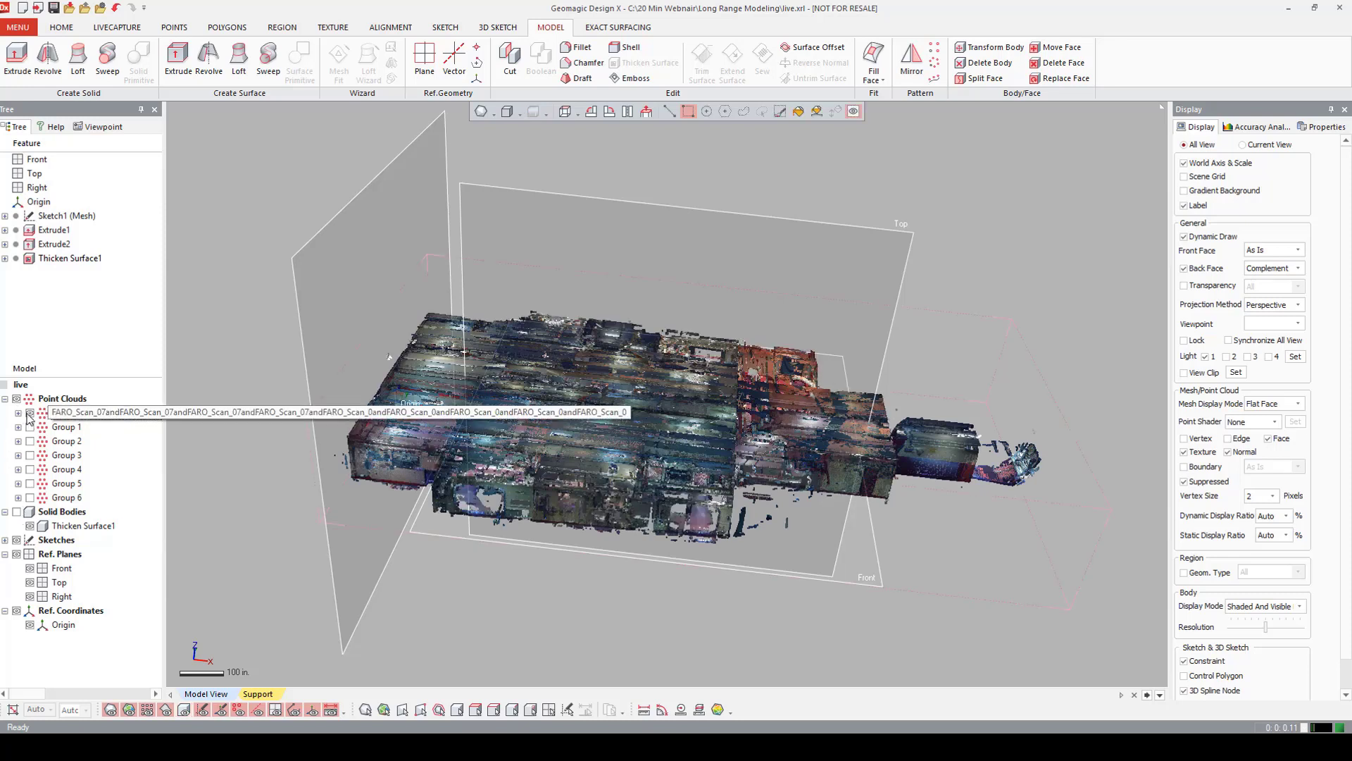
{"action": "left_click", "coordinate": [30, 412]}
{"action": "left_click", "coordinate": [30, 427]}
{"action": "right_click_drag", "start_coordinate": [678, 529], "coordinate": [402, 395]}
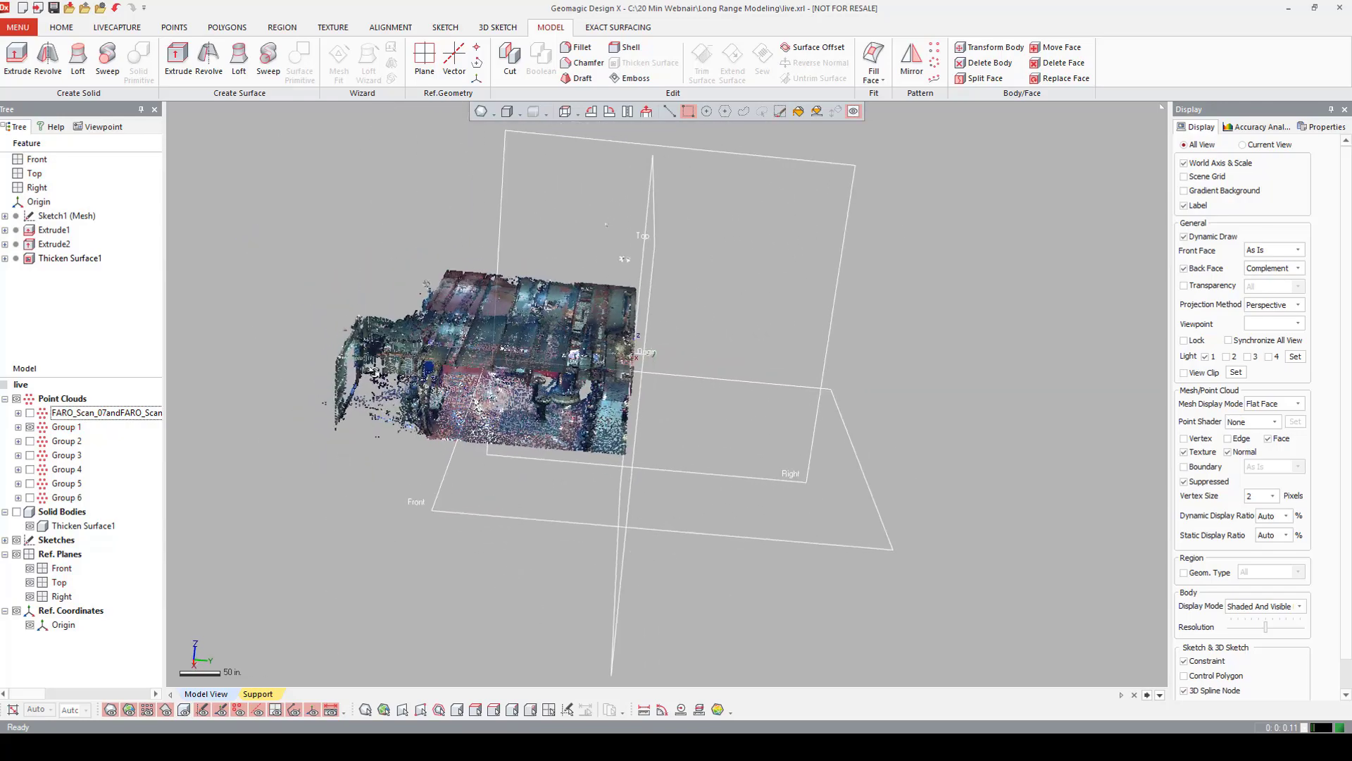
{"action": "scroll", "coordinate": [606, 374], "scroll_direction": "up", "scroll_amount": 4}
{"action": "right_click_drag", "start_coordinate": [602, 352], "coordinate": [644, 345]}
{"action": "scroll", "coordinate": [420, 396], "scroll_direction": "up", "scroll_amount": 4}
{"action": "middle_click_drag", "start_coordinate": [502, 390], "coordinate": [590, 386]}
{"action": "right_click_drag", "start_coordinate": [590, 386], "coordinate": [596, 356]}
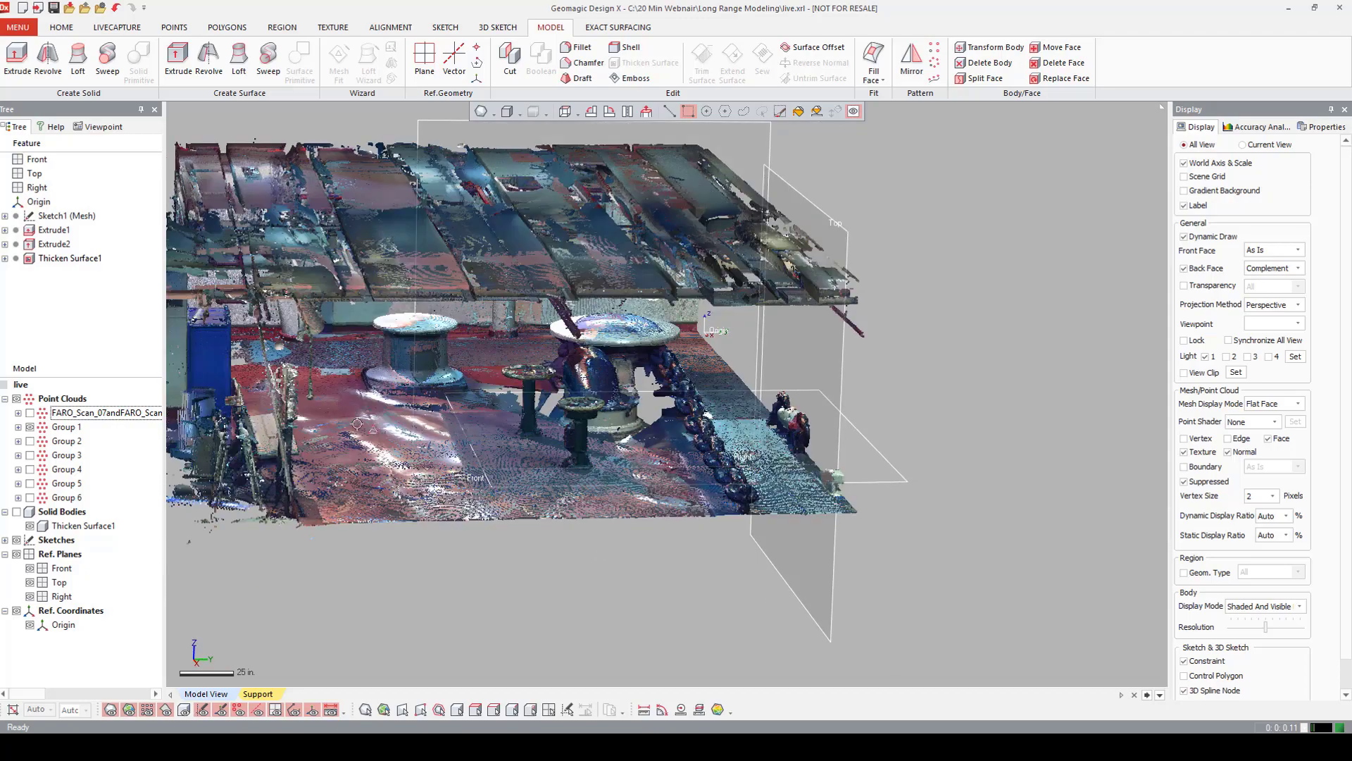
{"action": "left_click", "coordinate": [688, 112]}
{"action": "right_click_drag", "start_coordinate": [362, 307], "coordinate": [357, 296]}
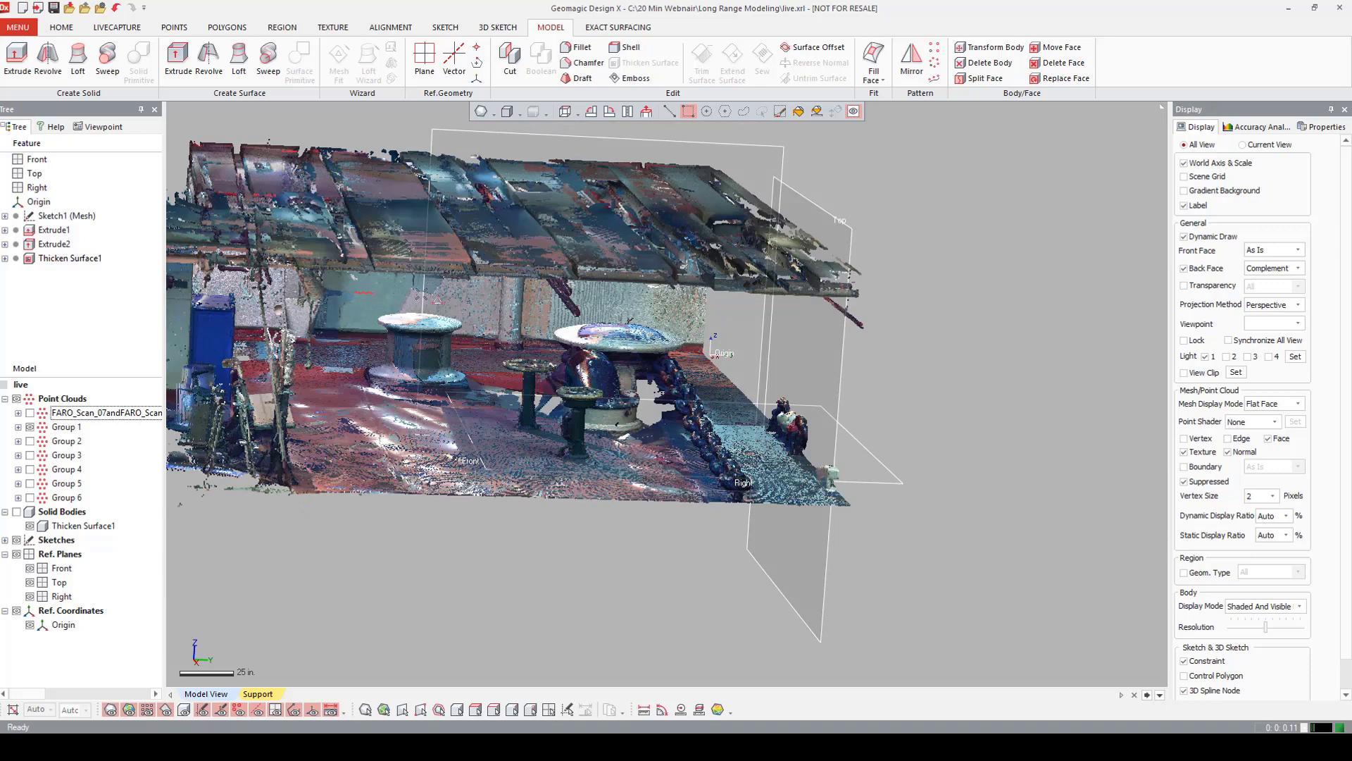
Box-select the points around the bollard and apply View Clip to that region.
{"action": "left_click_drag", "start_coordinate": [421, 293], "coordinate": [484, 427]}
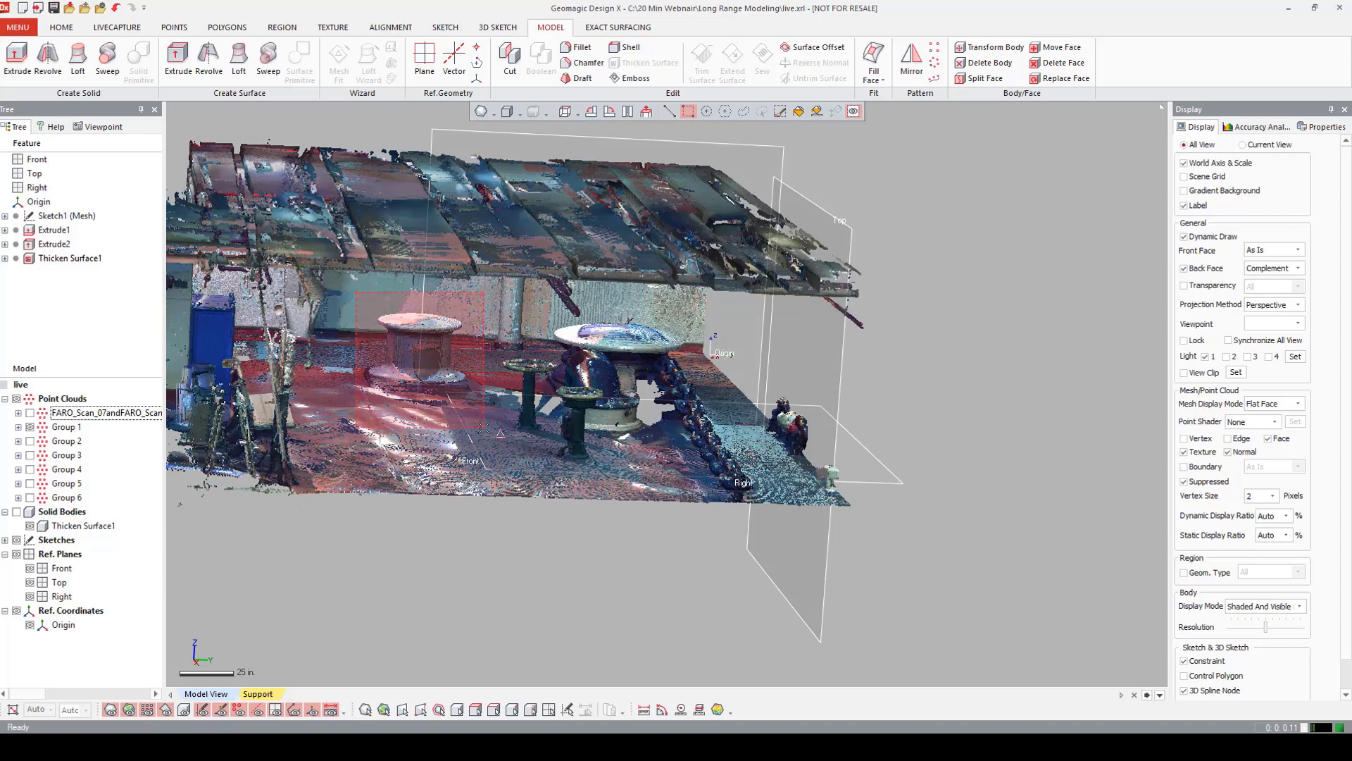
{"action": "right_click", "coordinate": [962, 364]}
{"action": "left_click", "coordinate": [1014, 467]}
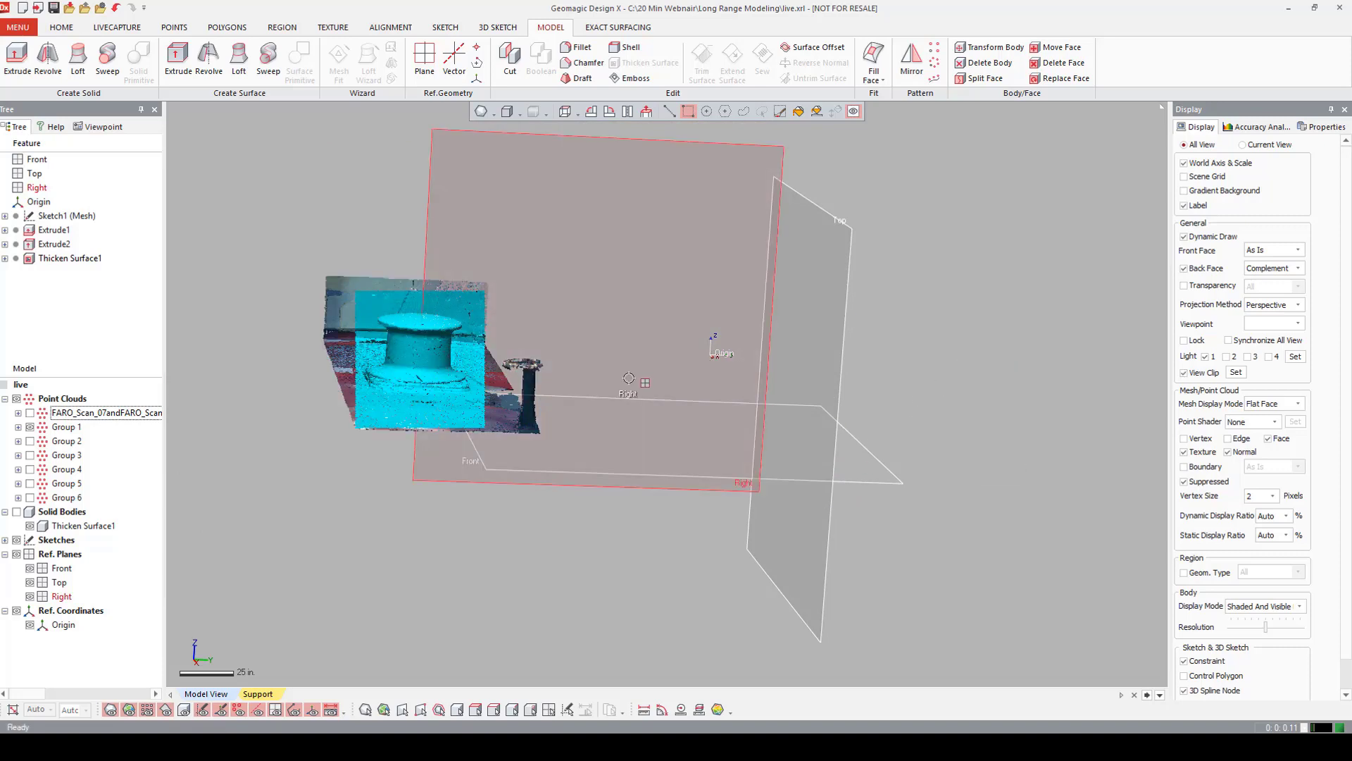
{"action": "left_click", "coordinate": [628, 378]}
{"action": "right_click_drag", "start_coordinate": [629, 378], "coordinate": [417, 413]}
{"action": "scroll", "coordinate": [593, 371], "scroll_direction": "up", "scroll_amount": 3}
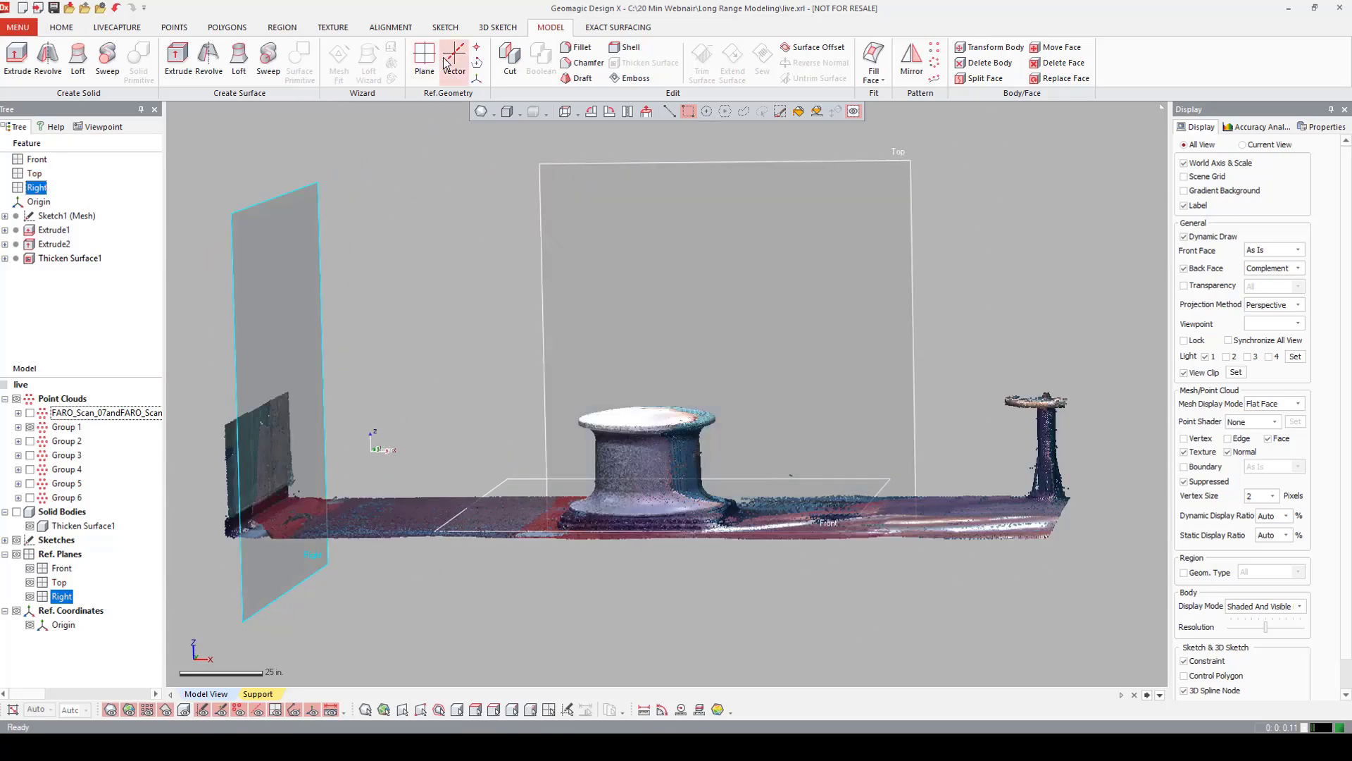
Create Vector1 using Find Cone Axis on the box-selected bollard drum points.
{"action": "left_click", "coordinate": [447, 63]}
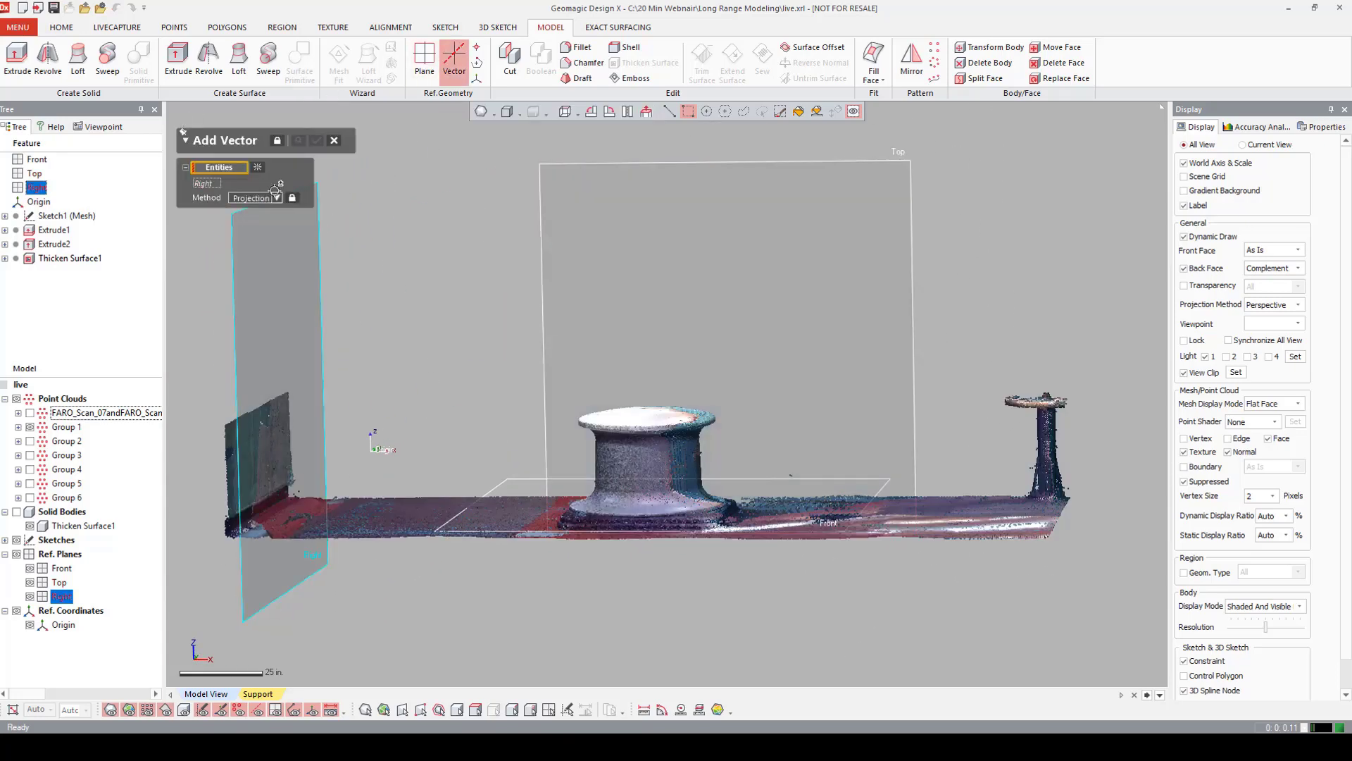
{"action": "left_click", "coordinate": [258, 168]}
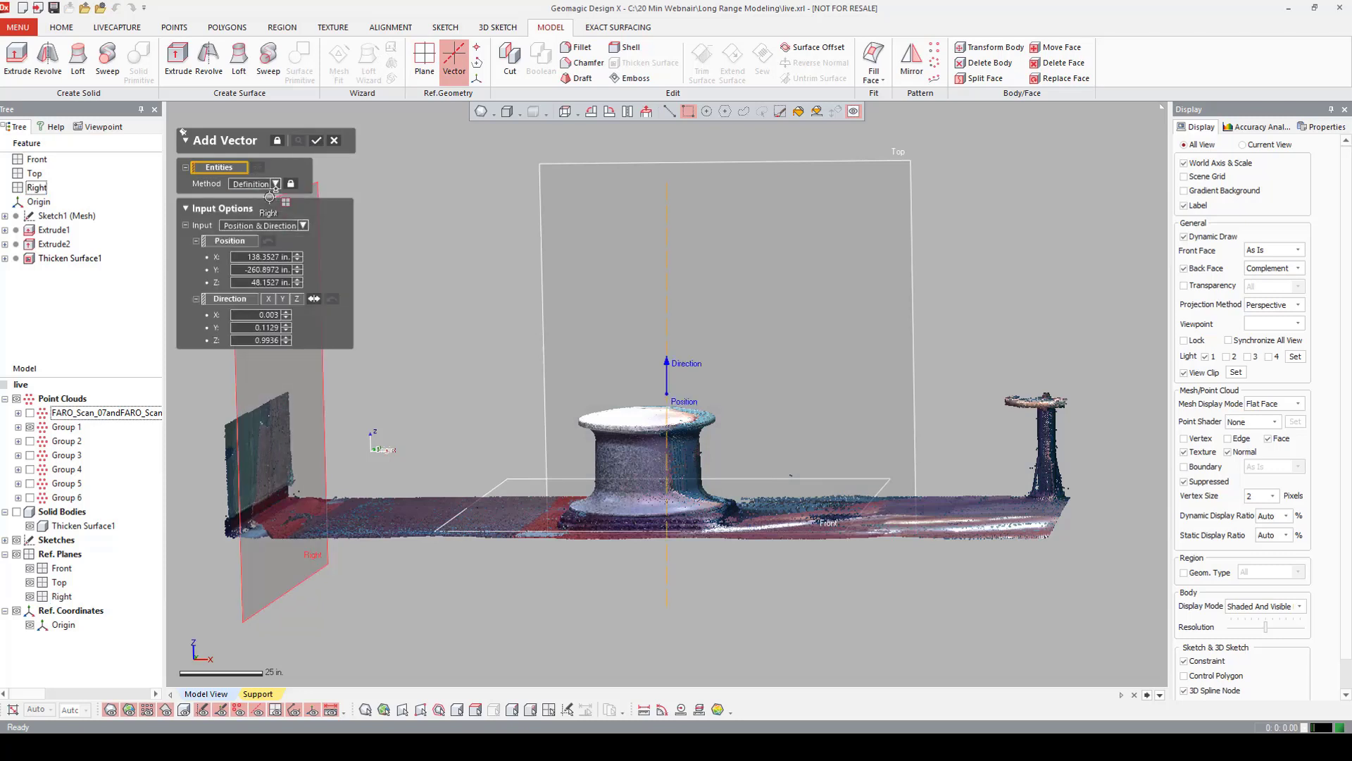
{"action": "left_click", "coordinate": [278, 185]}
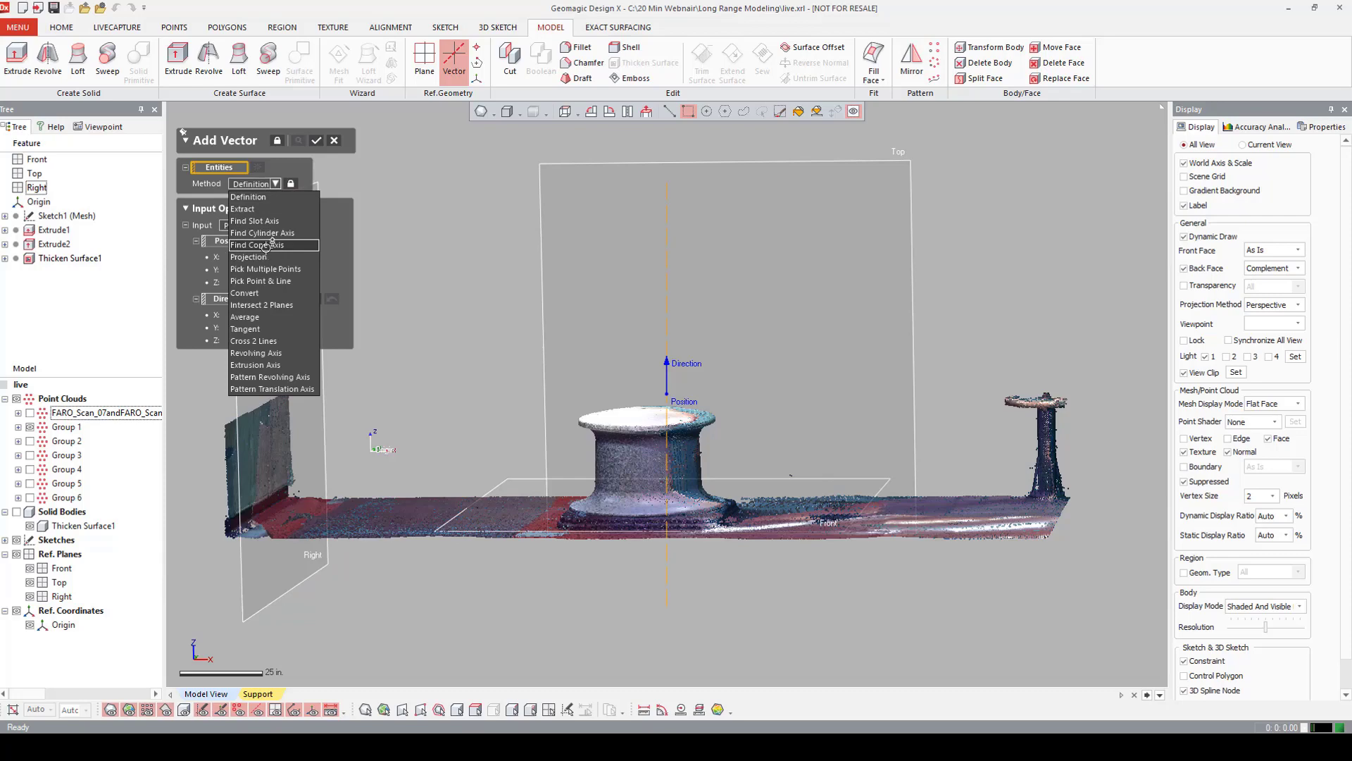
{"action": "left_click", "coordinate": [265, 245]}
{"action": "scroll", "coordinate": [531, 394], "scroll_direction": "up", "scroll_amount": 5}
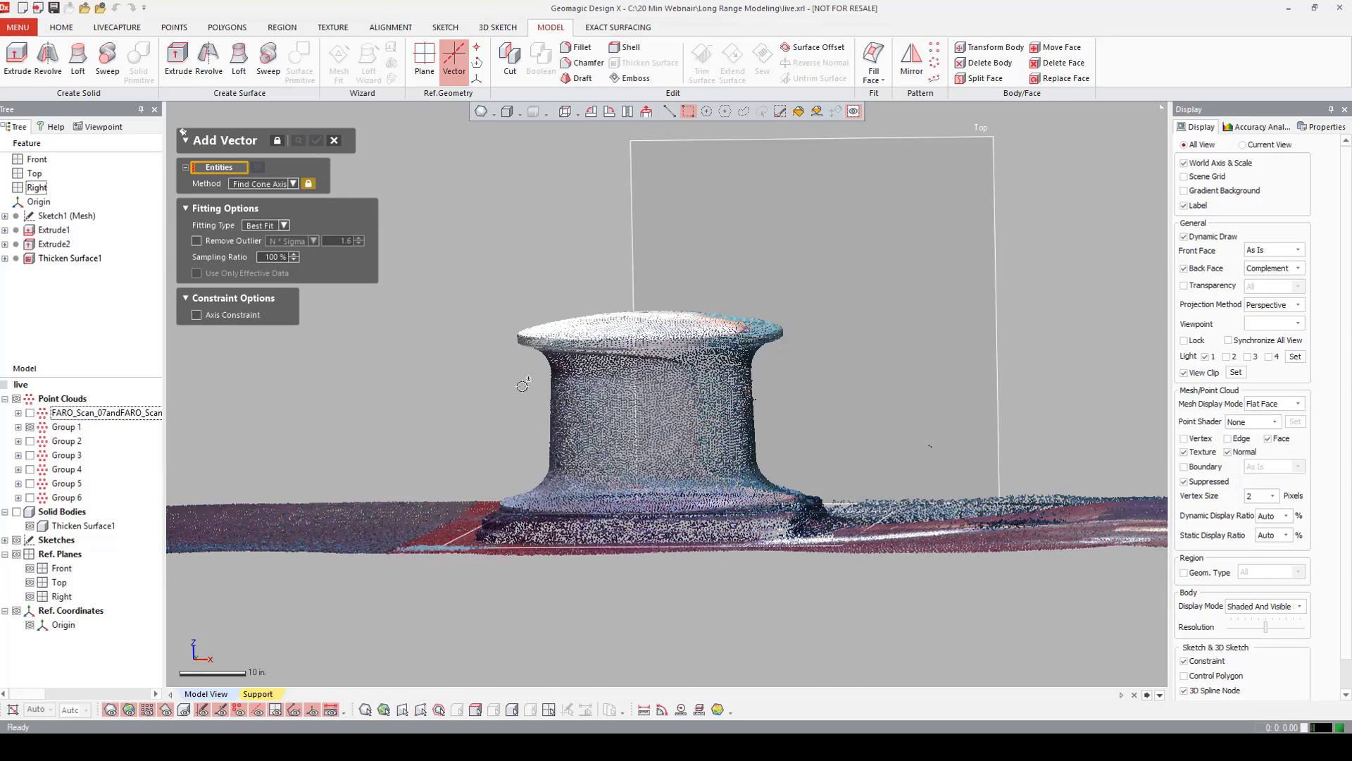
{"action": "left_click_drag", "start_coordinate": [521, 386], "coordinate": [556, 422]}
{"action": "left_click_drag", "start_coordinate": [529, 384], "coordinate": [862, 479]}
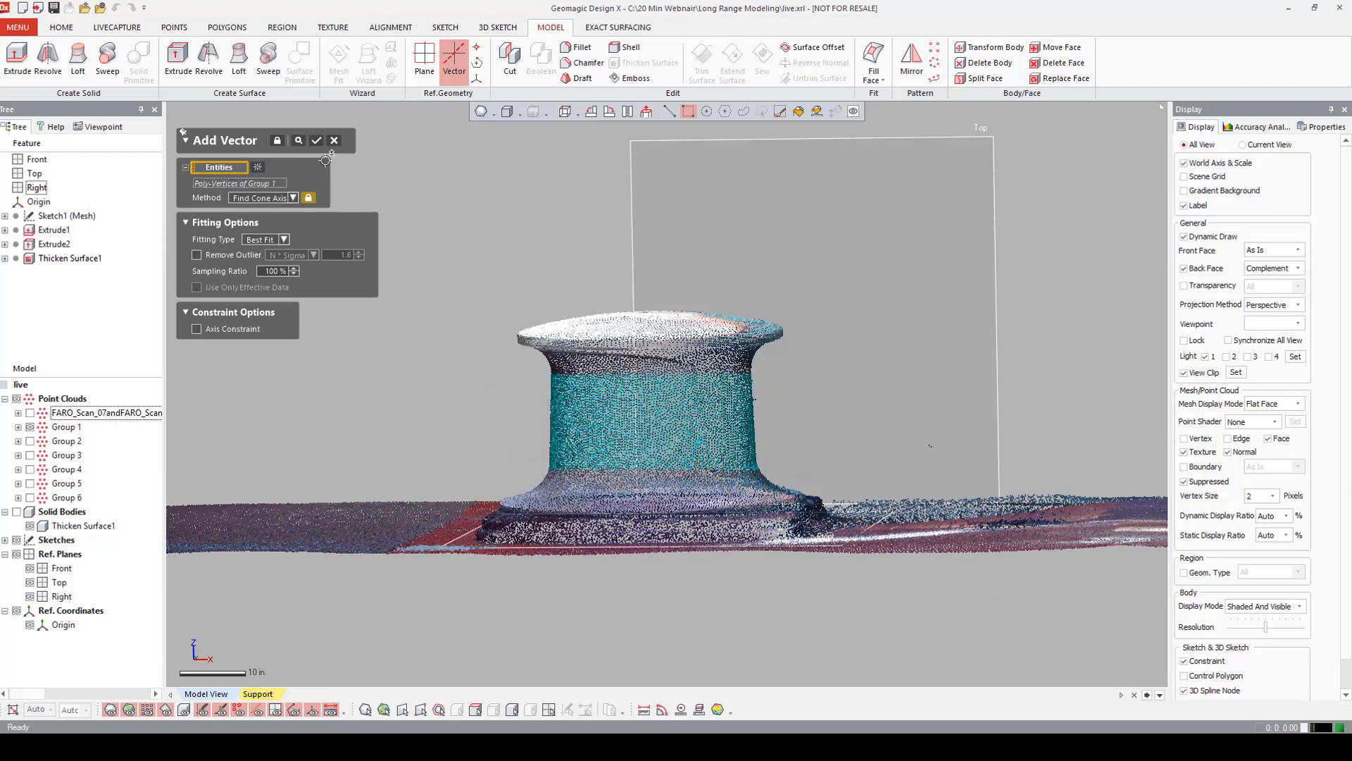
{"action": "left_click", "coordinate": [302, 141]}
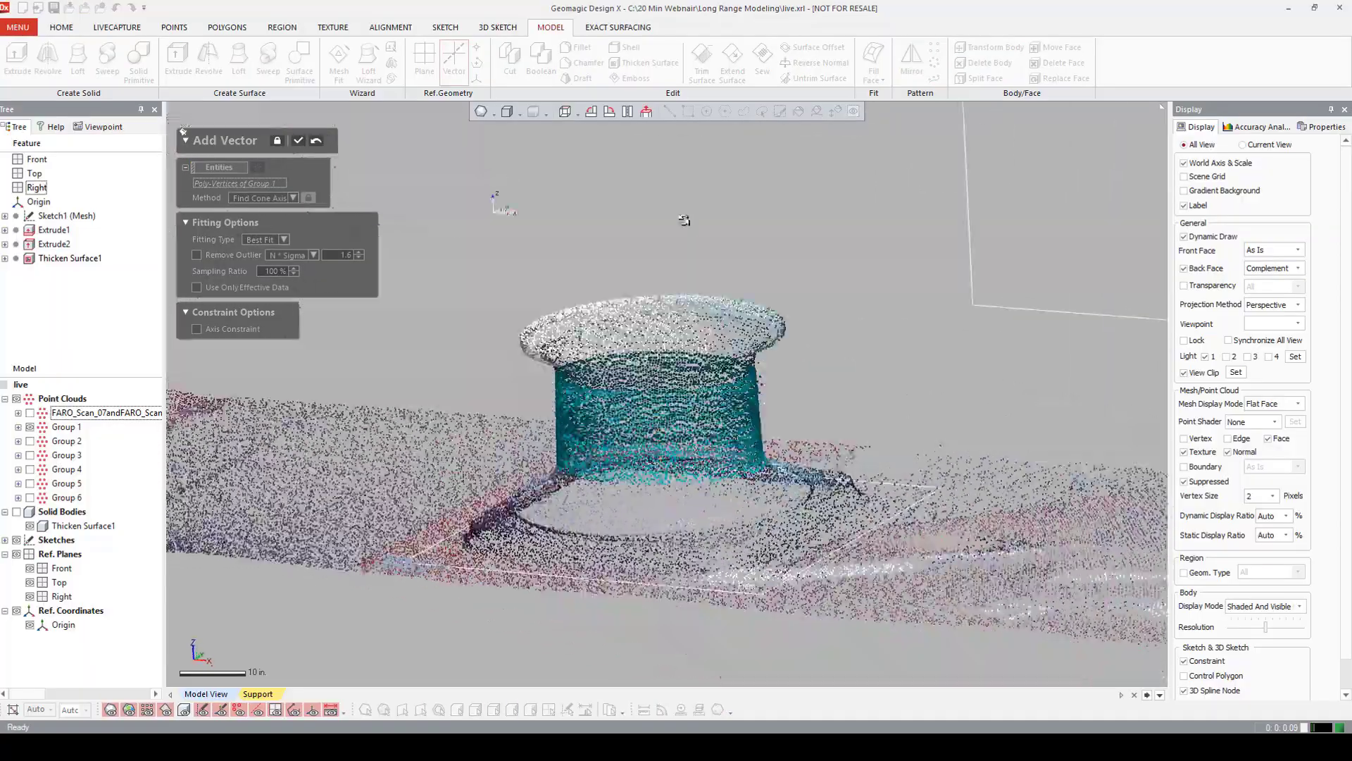
{"action": "right_click_drag", "start_coordinate": [734, 46], "coordinate": [262, 117]}
{"action": "left_click", "coordinate": [299, 143]}
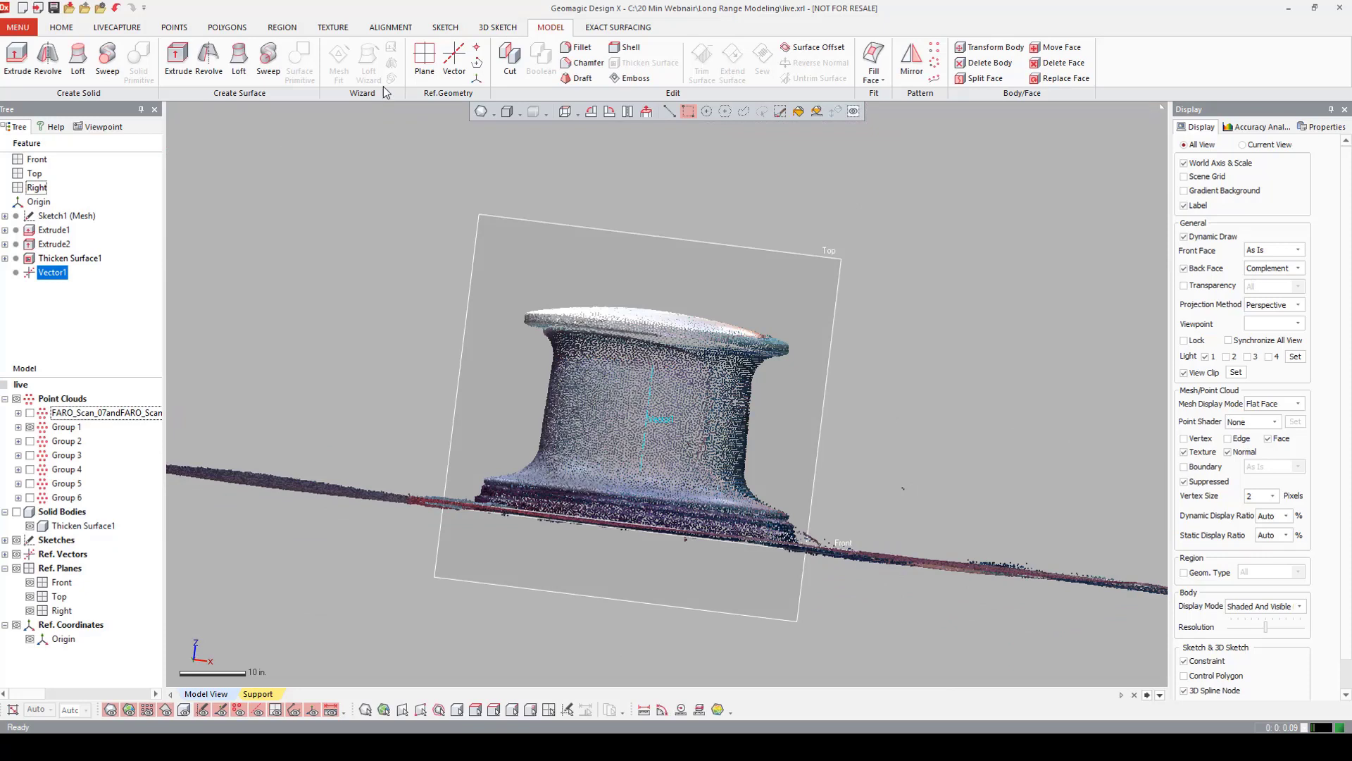
Create Plane1 with Pick Point & Coplanar Axis, using Vector1 and a point on the bollard.
{"action": "left_click", "coordinate": [424, 60]}
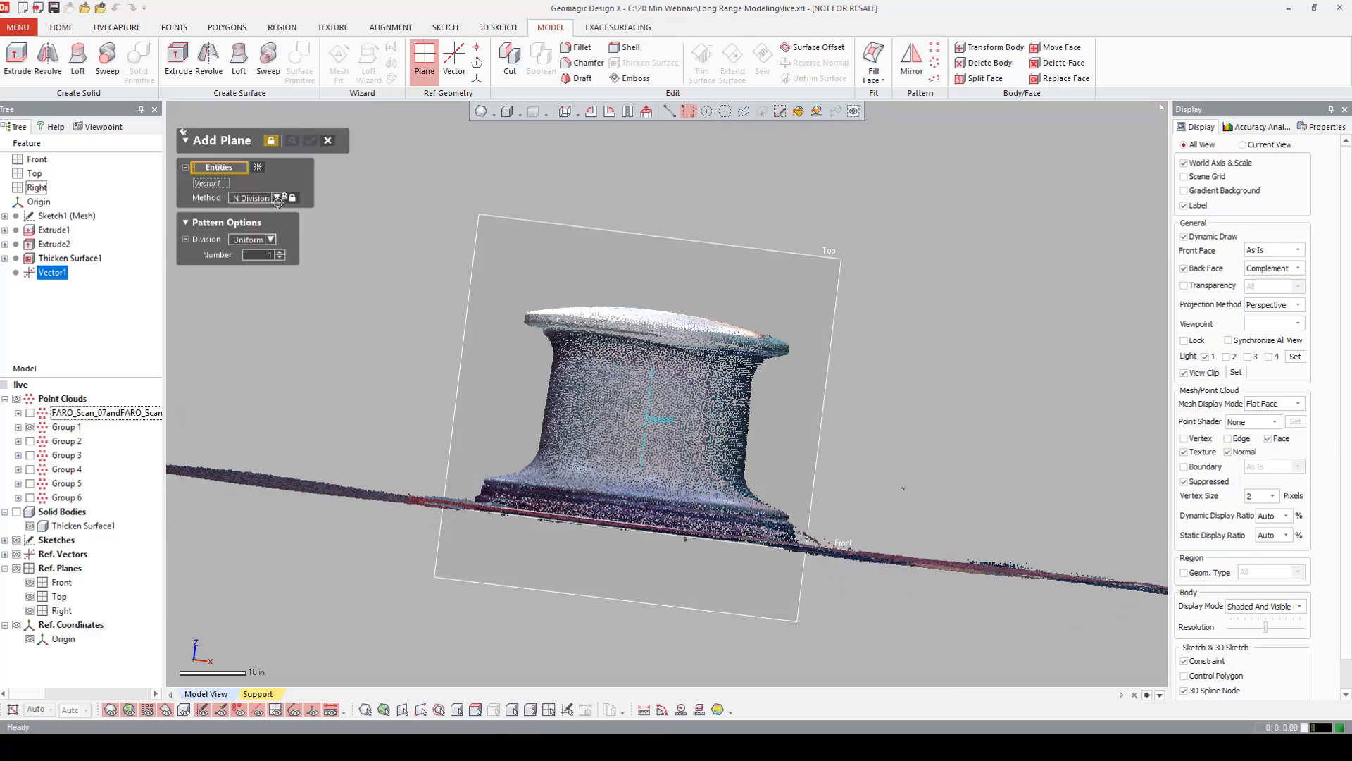
{"action": "left_click", "coordinate": [278, 198]}
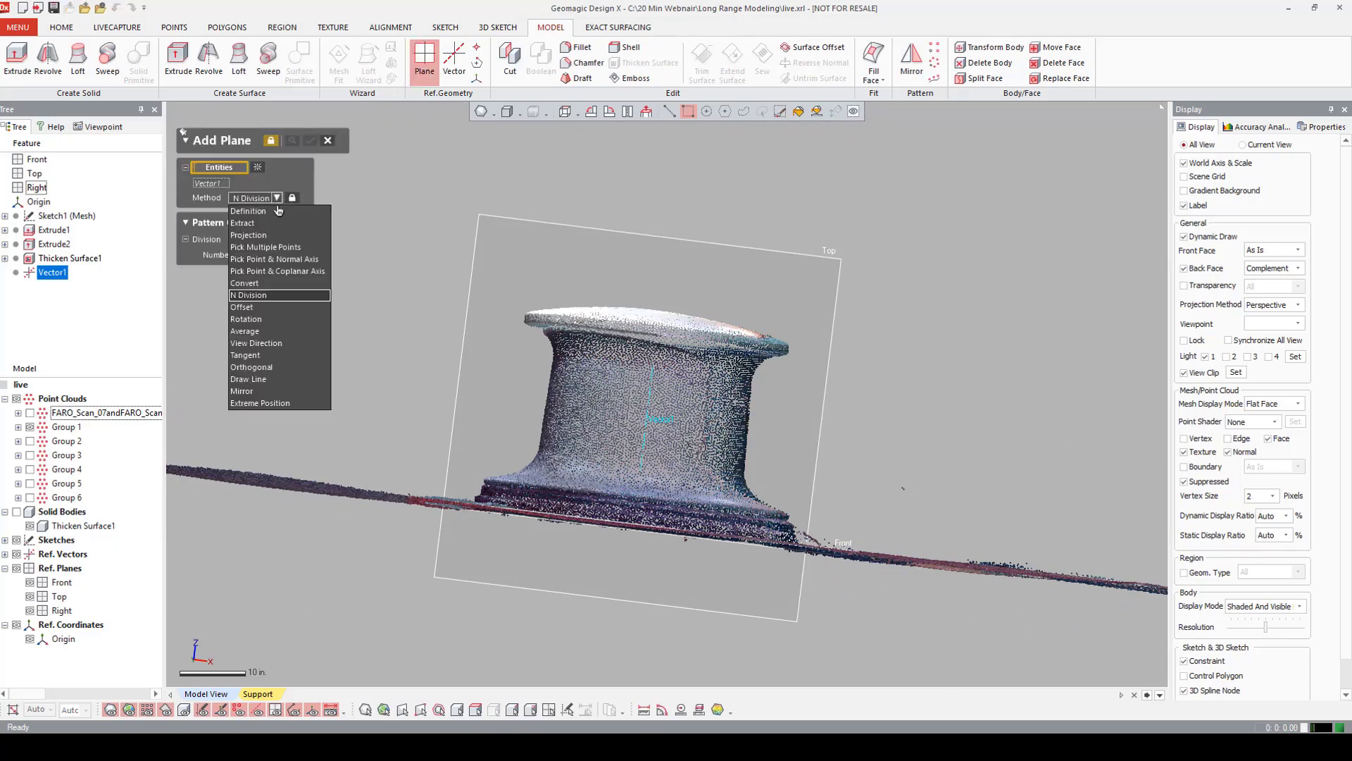
{"action": "left_click", "coordinate": [288, 272]}
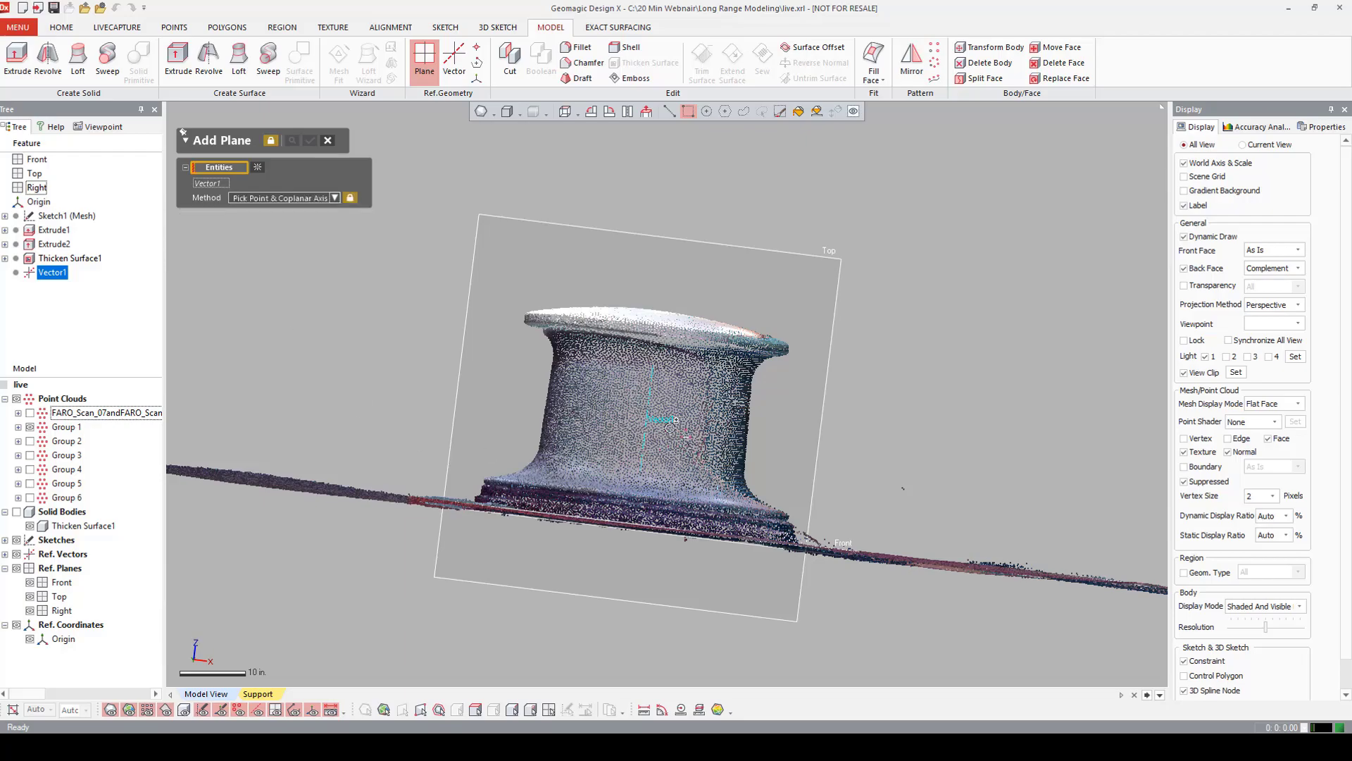
{"action": "left_click", "coordinate": [684, 420]}
{"action": "right_click_drag", "start_coordinate": [559, 276], "coordinate": [493, 353]}
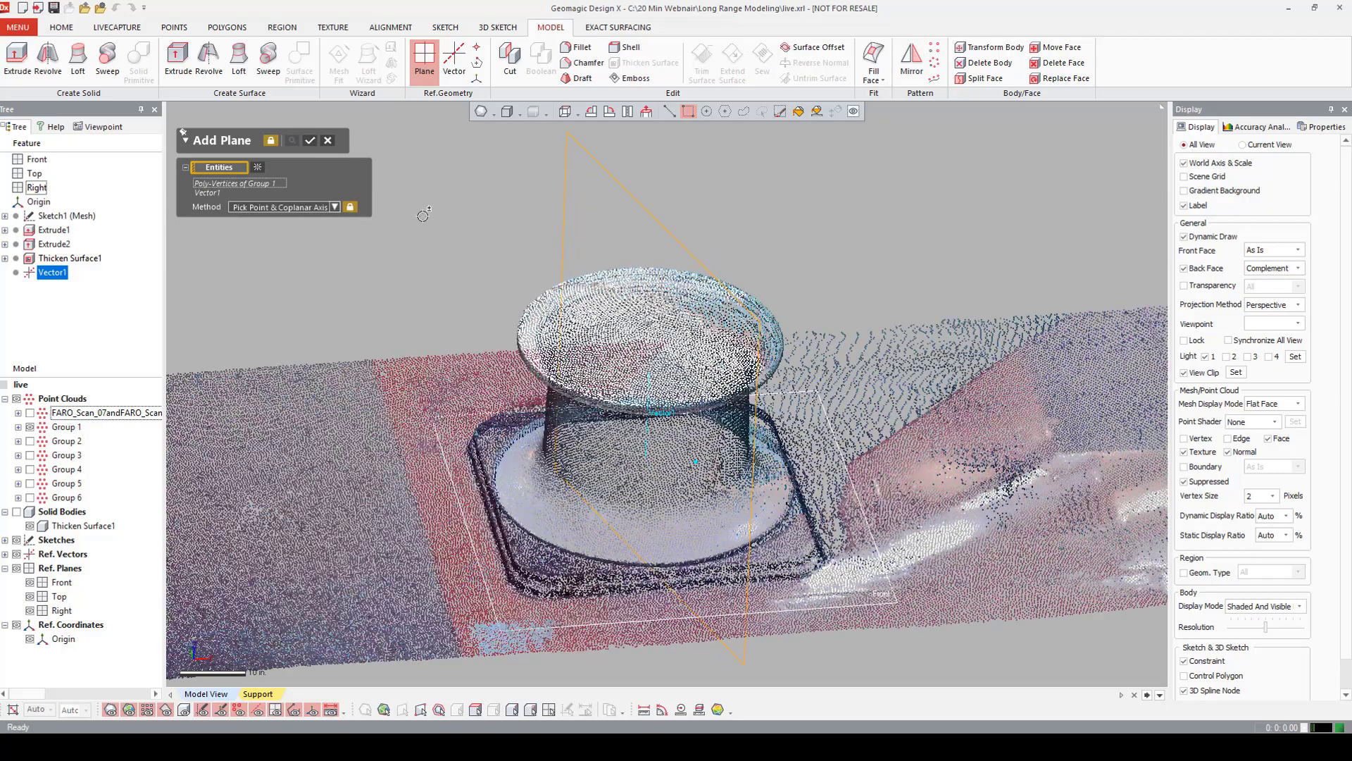
{"action": "left_click", "coordinate": [310, 140]}
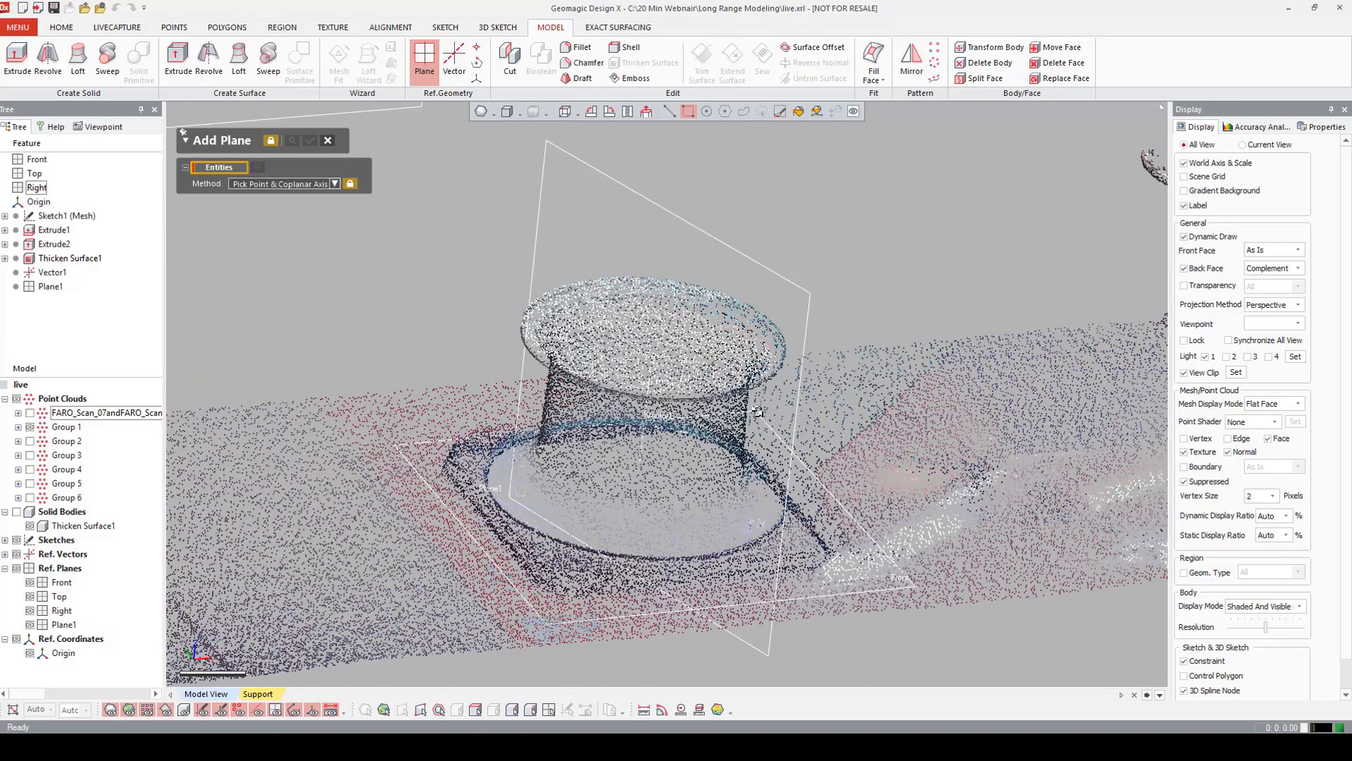
{"action": "left_click", "coordinate": [327, 141]}
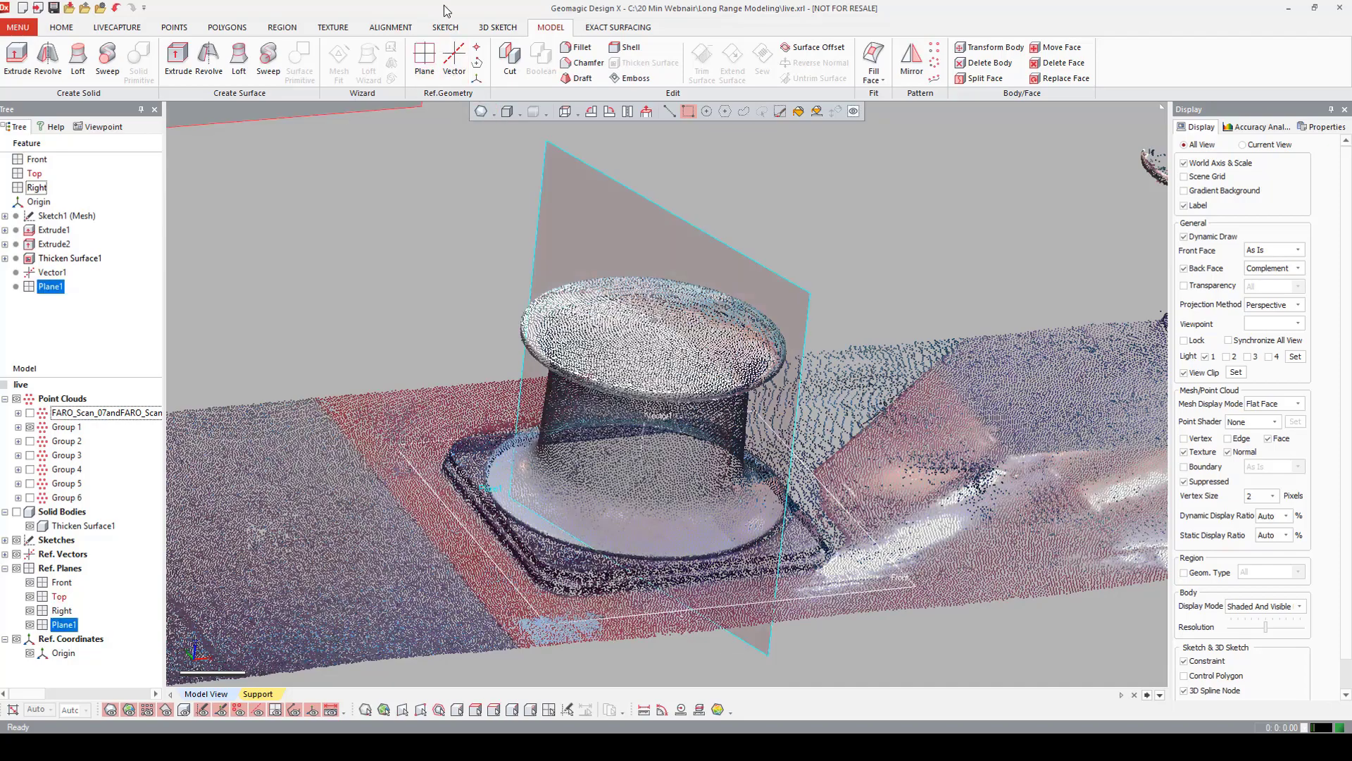
Start a Mesh Sketch on Plane1, inspect the bollard's section polyline, then cancel it.
{"action": "left_click", "coordinate": [445, 26]}
{"action": "left_click", "coordinate": [17, 58]}
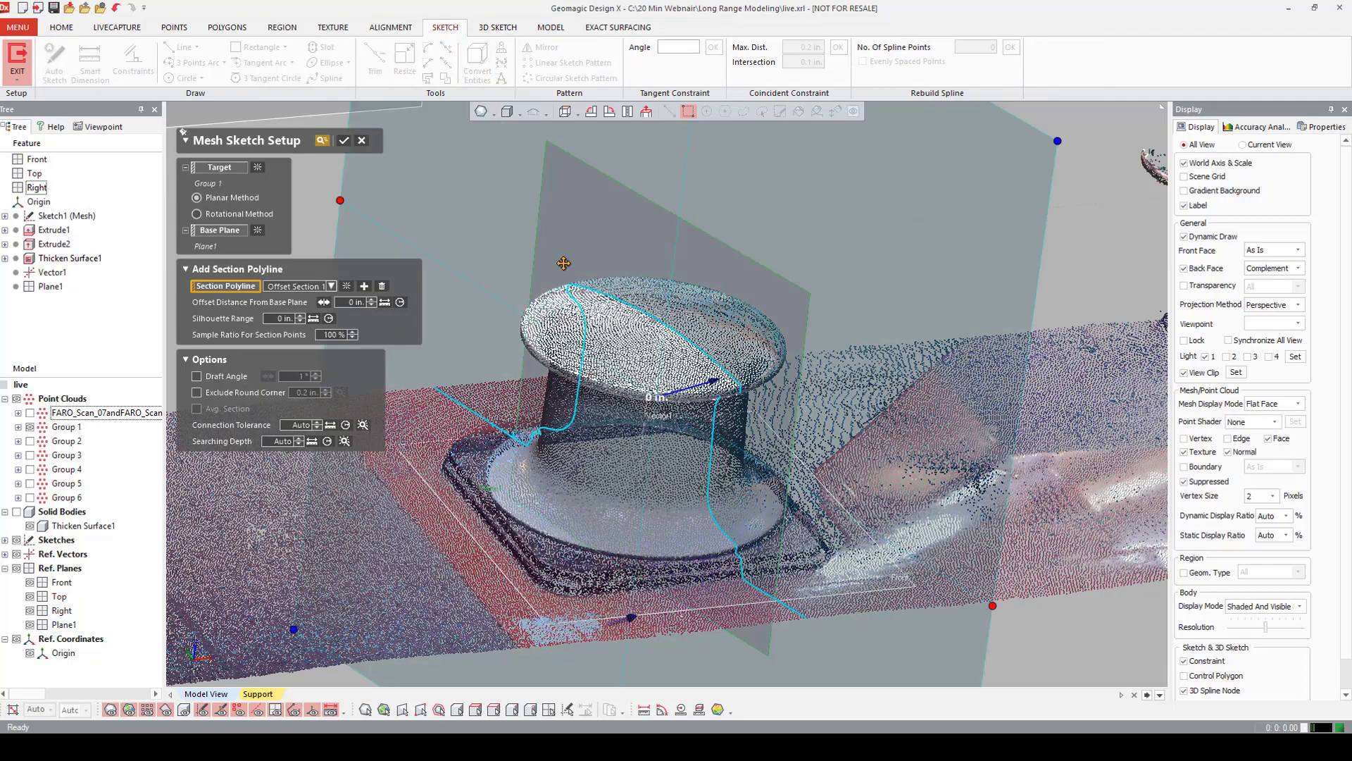
{"action": "right_click_drag", "start_coordinate": [602, 358], "coordinate": [650, 422]}
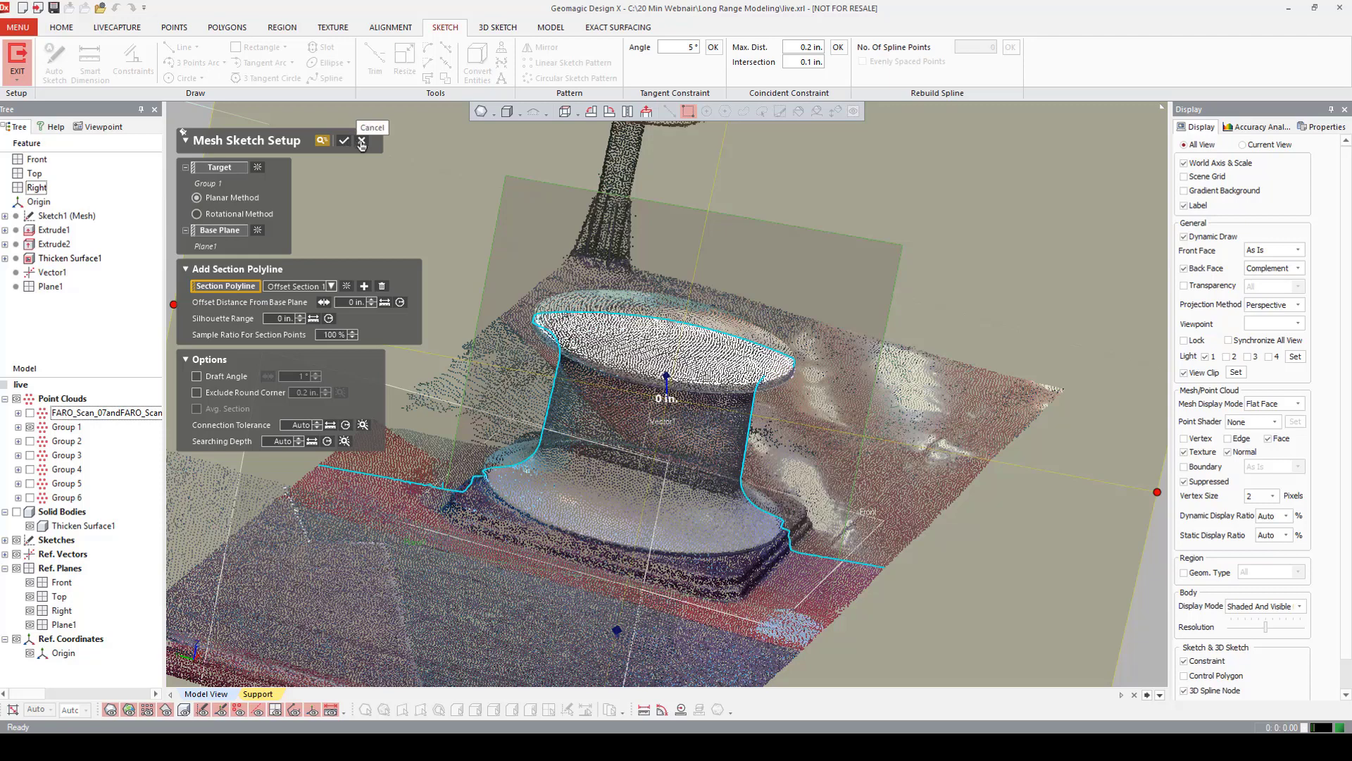
{"action": "left_click", "coordinate": [361, 143]}
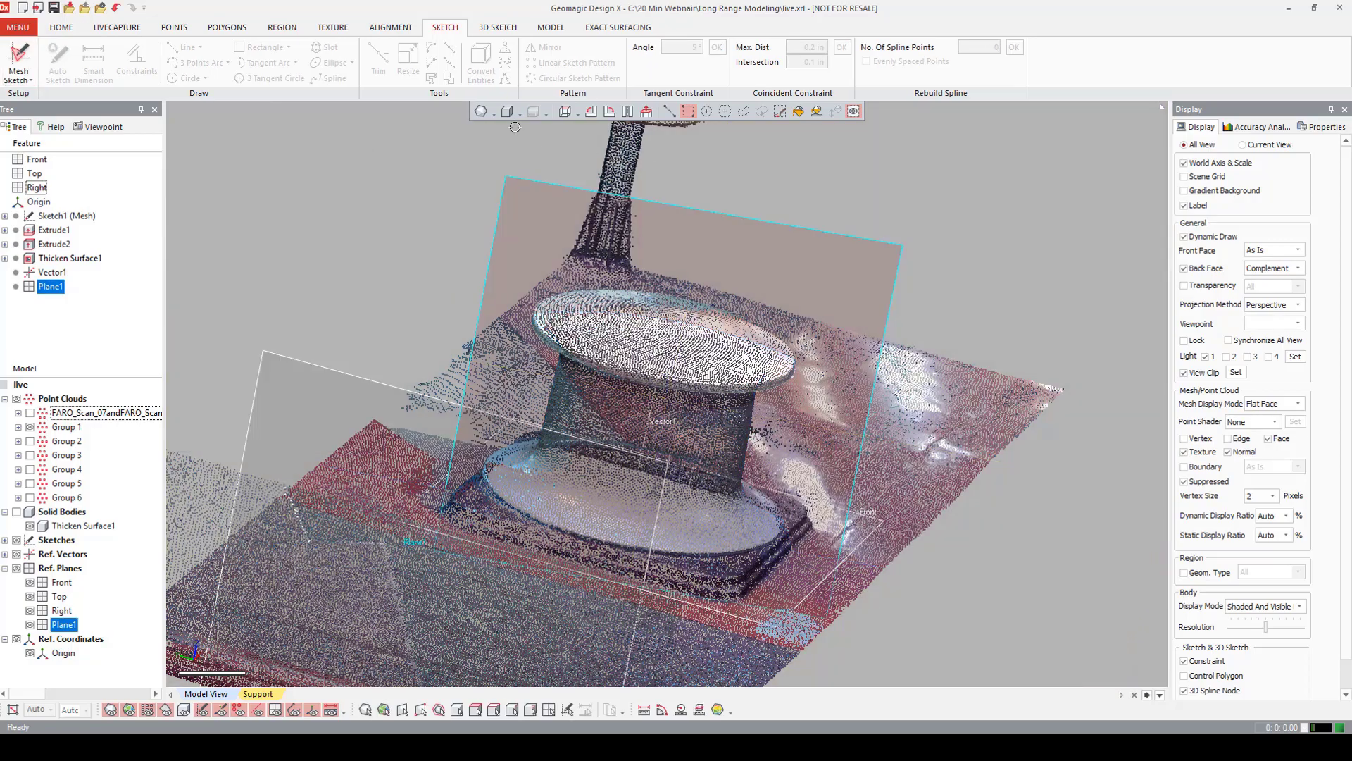
Turn off View Clip, show the full FARO scan, and hide Group 1.
{"action": "scroll", "coordinate": [1070, 383], "scroll_direction": "down", "scroll_amount": 4}
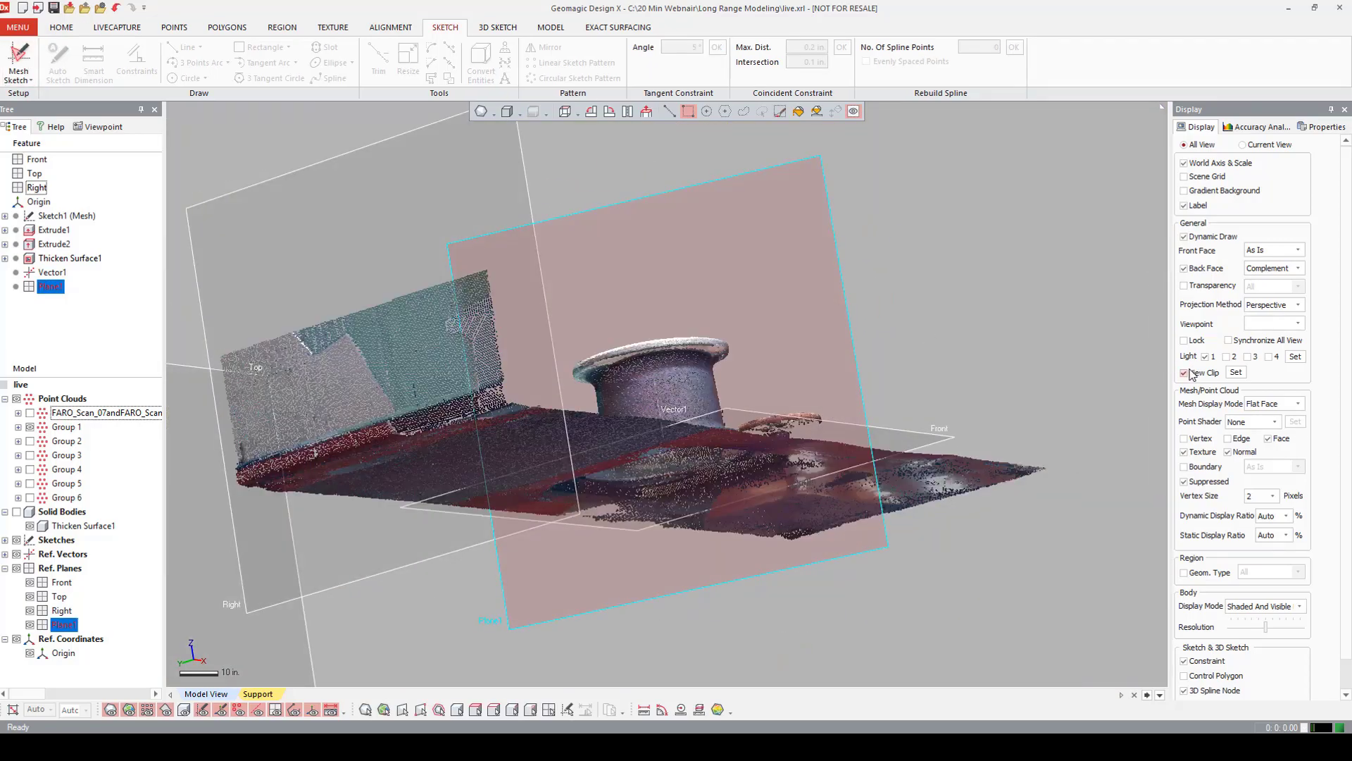
{"action": "left_click", "coordinate": [1189, 370]}
{"action": "right_click_drag", "start_coordinate": [943, 373], "coordinate": [531, 326]}
{"action": "scroll", "coordinate": [775, 366], "scroll_direction": "down", "scroll_amount": 4}
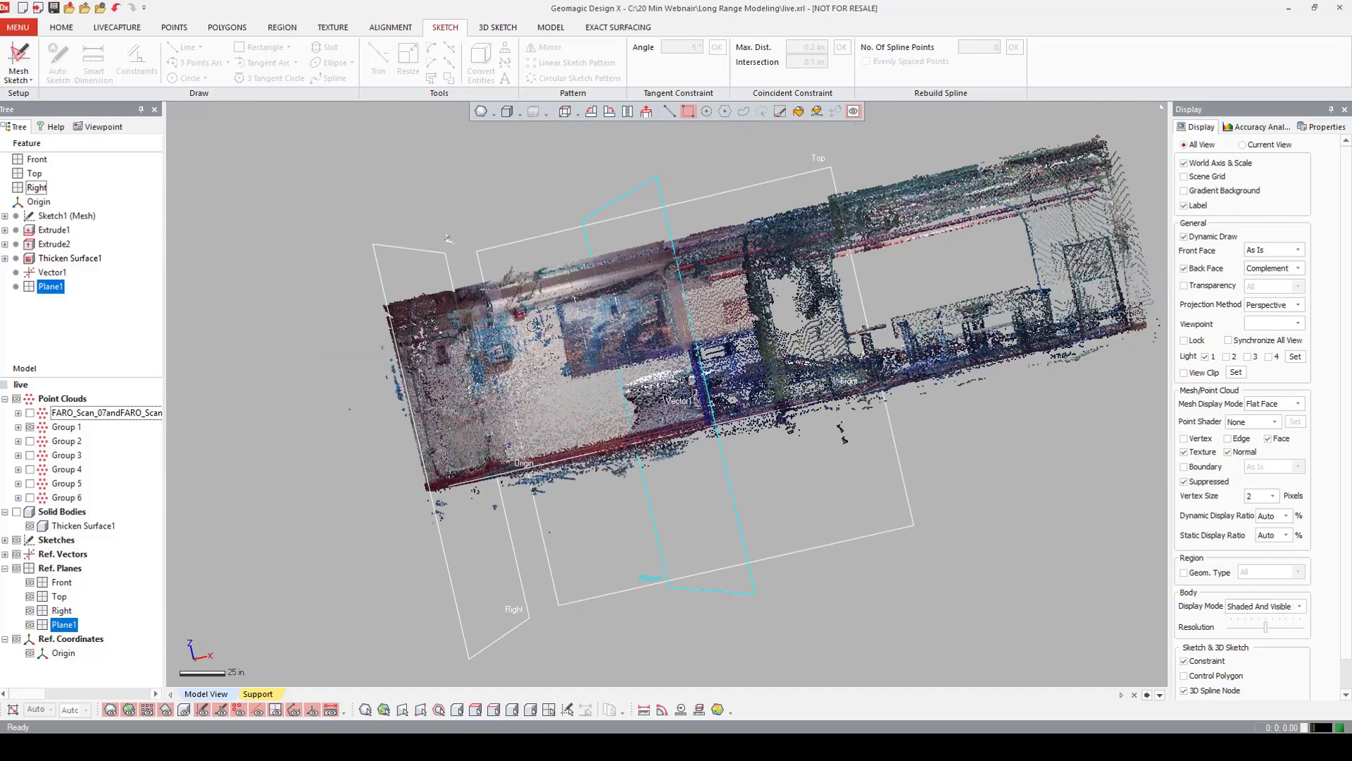
{"action": "right_click_drag", "start_coordinate": [448, 238], "coordinate": [511, 387]}
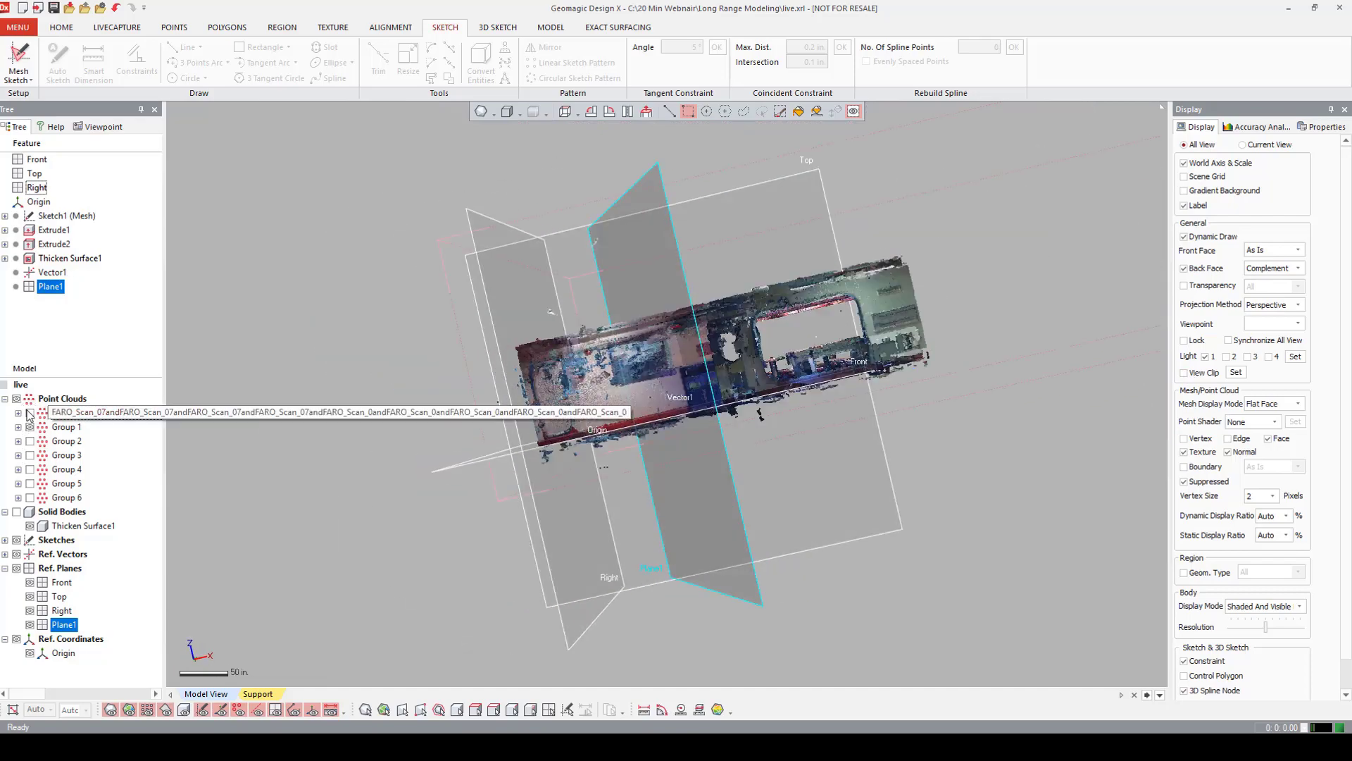
{"action": "left_click", "coordinate": [28, 412]}
{"action": "left_click", "coordinate": [28, 427]}
{"action": "right_click_drag", "start_coordinate": [838, 294], "coordinate": [901, 317]}
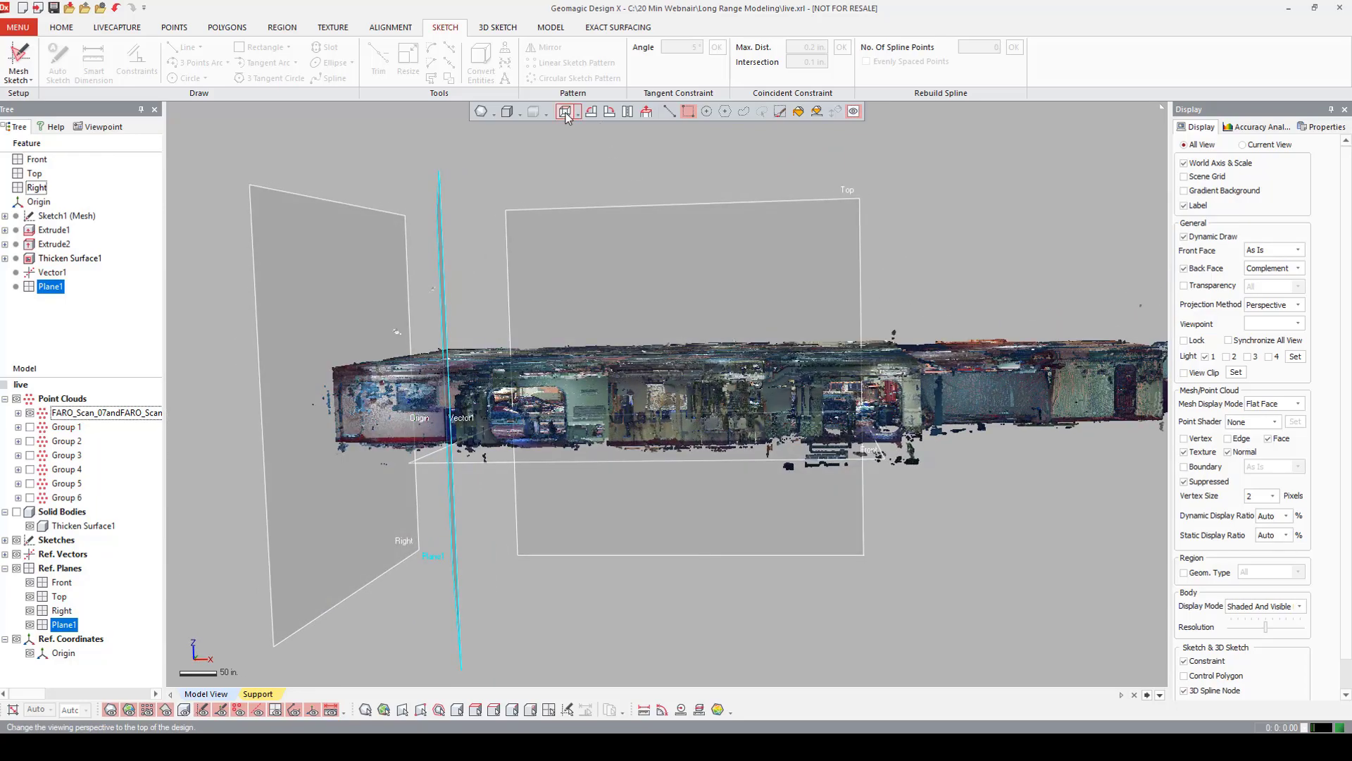
From the top view, hide Ref. Planes and View Clip the box-selected lower region of the cloud.
{"action": "left_click", "coordinate": [566, 113]}
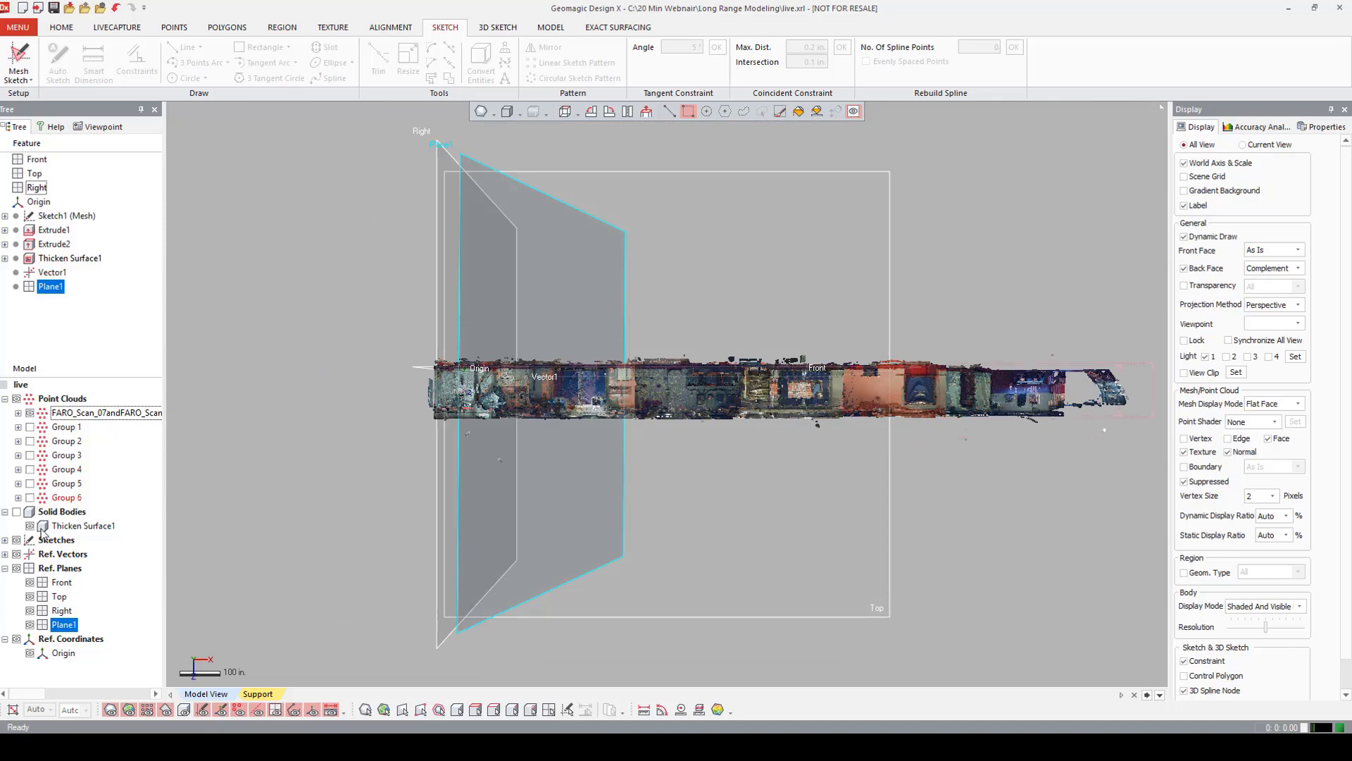
{"action": "left_click", "coordinate": [17, 568]}
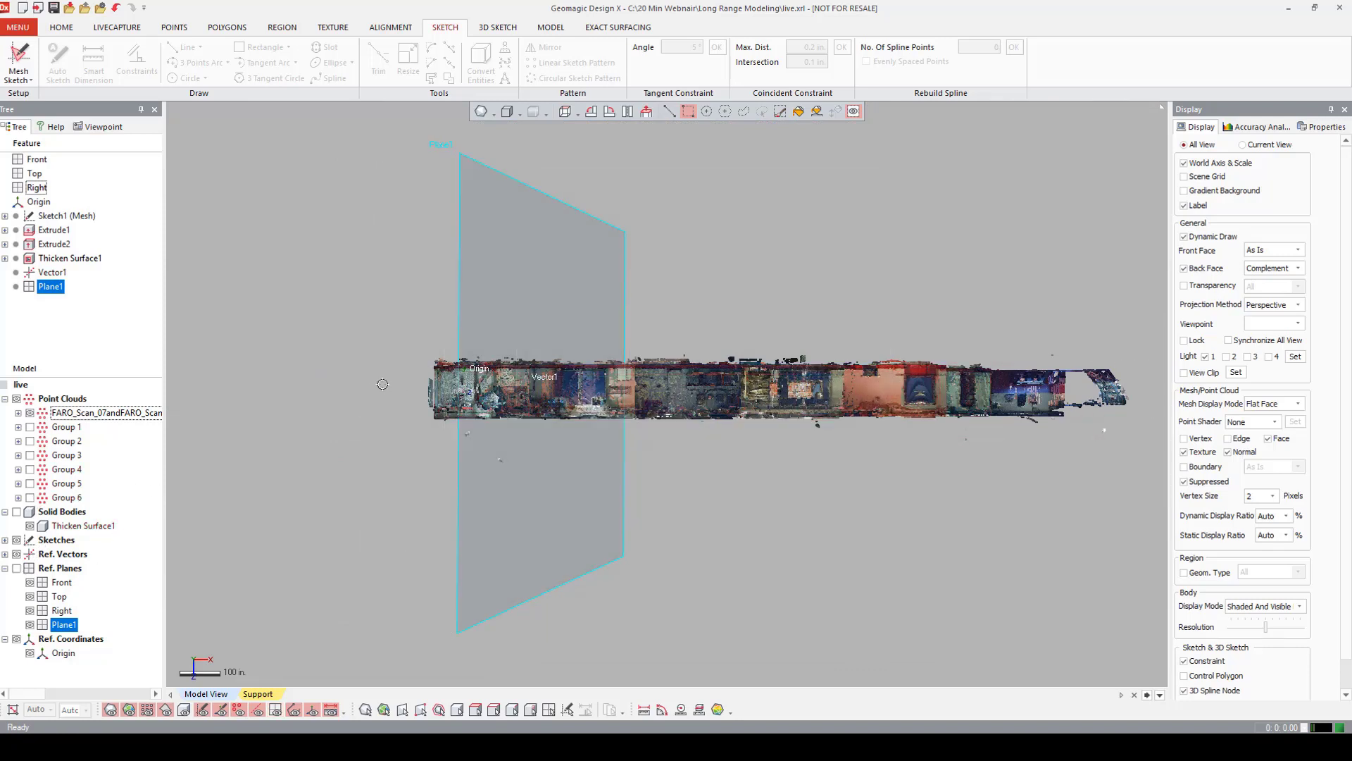
{"action": "left_click_drag", "start_coordinate": [382, 384], "coordinate": [1134, 444]}
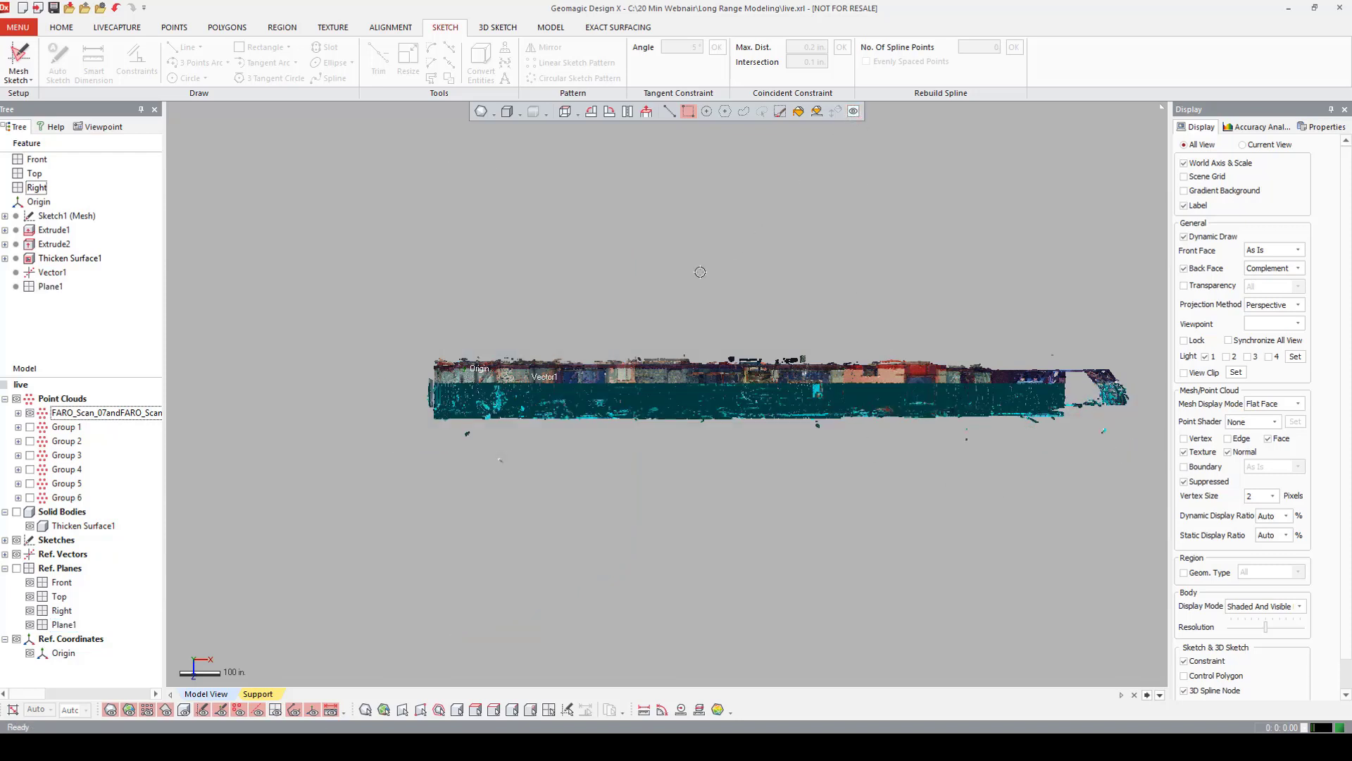
{"action": "left_click", "coordinate": [453, 223]}
{"action": "left_click_drag", "start_coordinate": [378, 383], "coordinate": [1104, 514]}
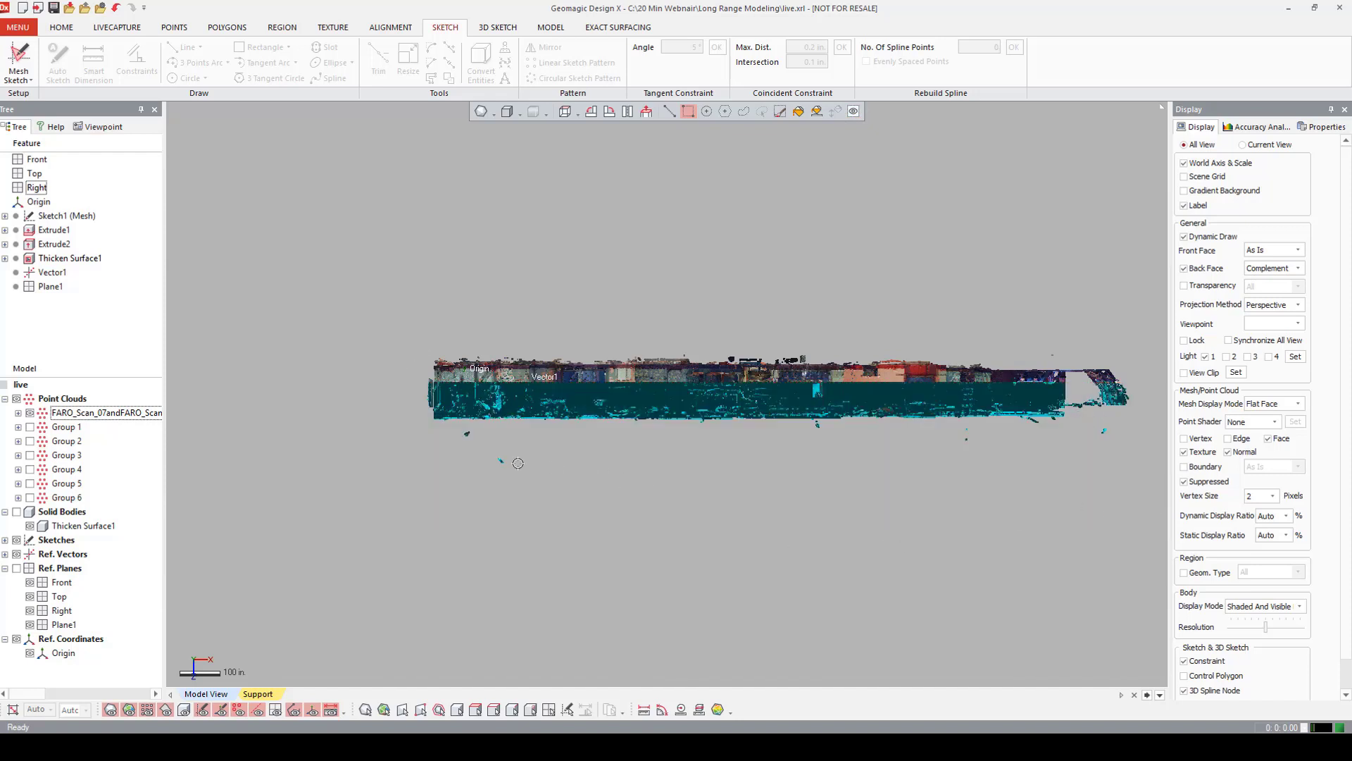
{"action": "right_click", "coordinate": [398, 440]}
{"action": "left_click", "coordinate": [466, 541]}
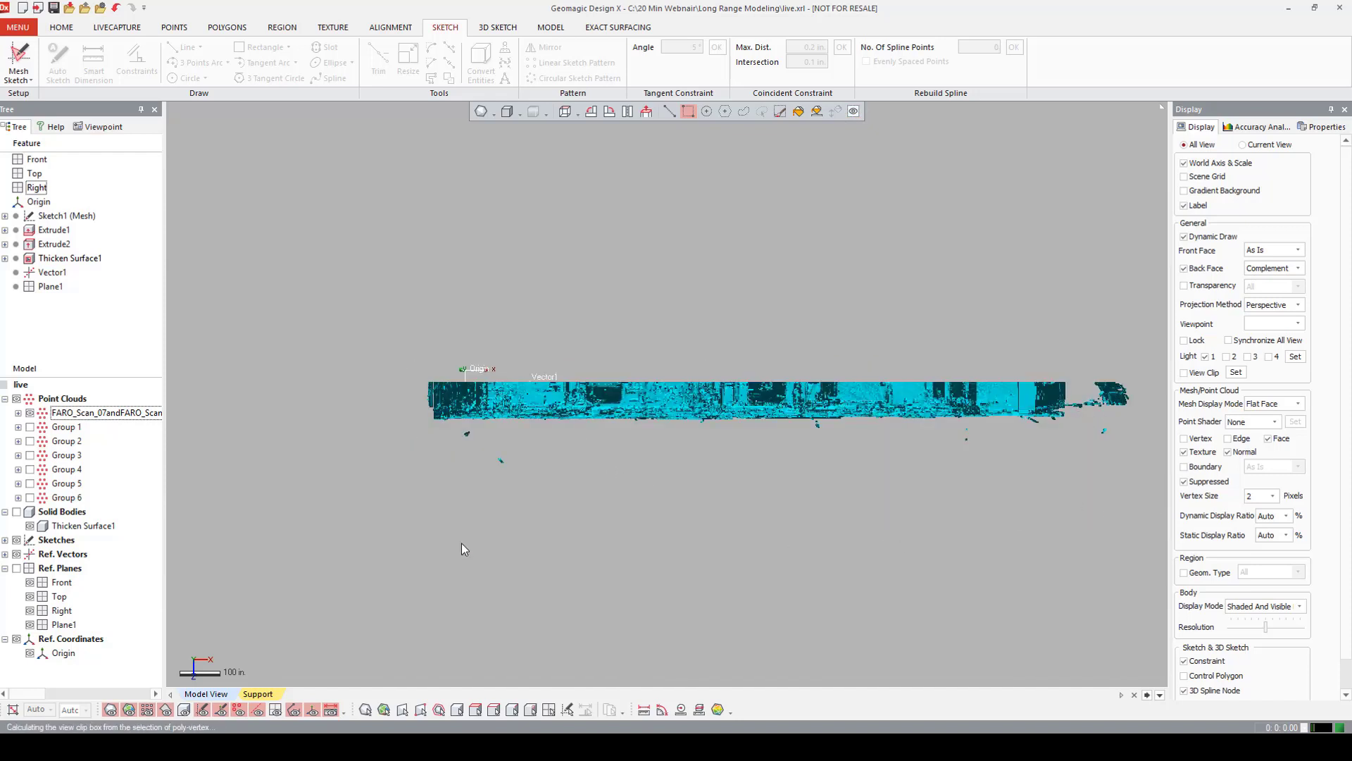
{"action": "left_click", "coordinate": [627, 256]}
Orbit and zoom the clipped scan to a steep view over the ceiling pipes.
{"action": "right_click_drag", "start_coordinate": [627, 256], "coordinate": [643, 347]}
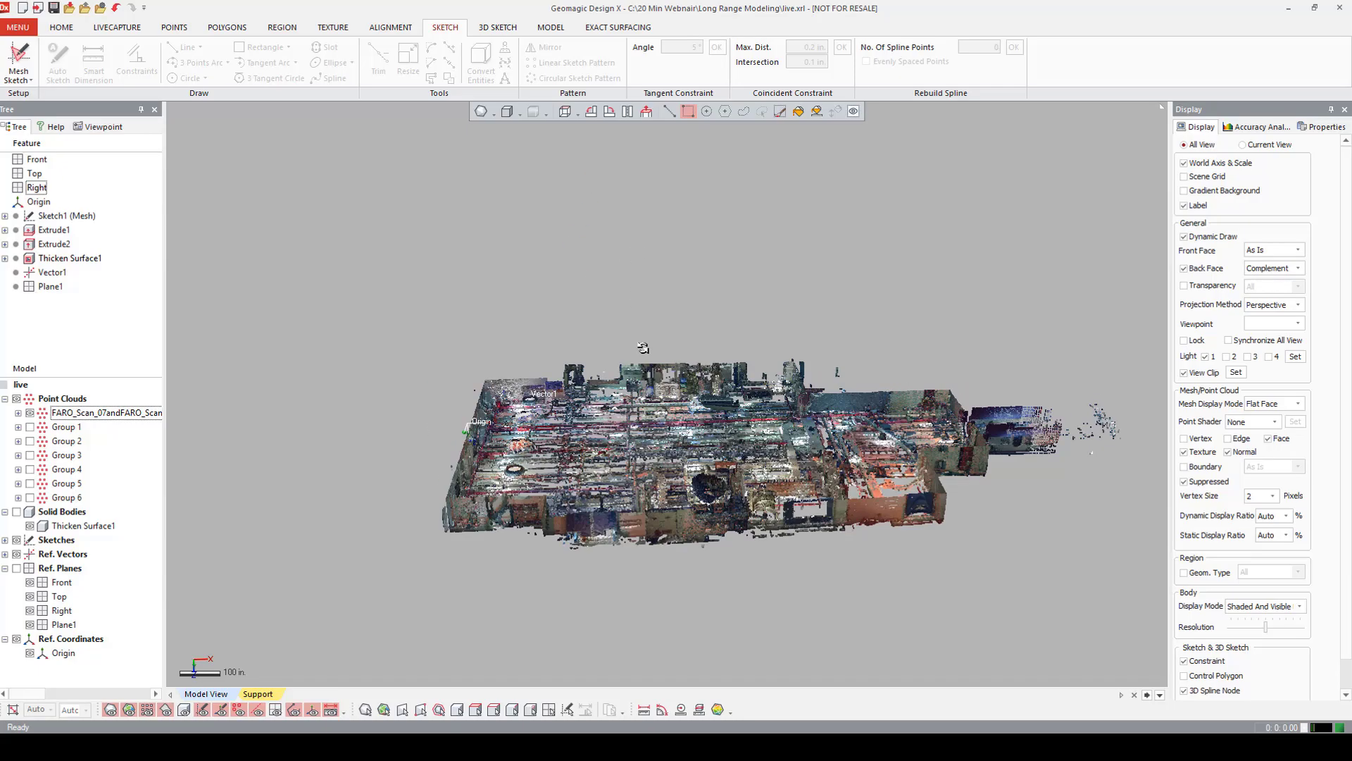
{"action": "scroll", "coordinate": [677, 418], "scroll_direction": "up", "scroll_amount": 5}
{"action": "right_click_drag", "start_coordinate": [678, 419], "coordinate": [919, 240]}
{"action": "scroll", "coordinate": [676, 226], "scroll_direction": "up", "scroll_amount": 2}
{"action": "right_click_drag", "start_coordinate": [676, 155], "coordinate": [493, 325]}
{"action": "scroll", "coordinate": [592, 238], "scroll_direction": "up", "scroll_amount": 3}
{"action": "scroll", "coordinate": [467, 359], "scroll_direction": "up", "scroll_amount": 2}
{"action": "scroll", "coordinate": [506, 341], "scroll_direction": "up", "scroll_amount": 2}
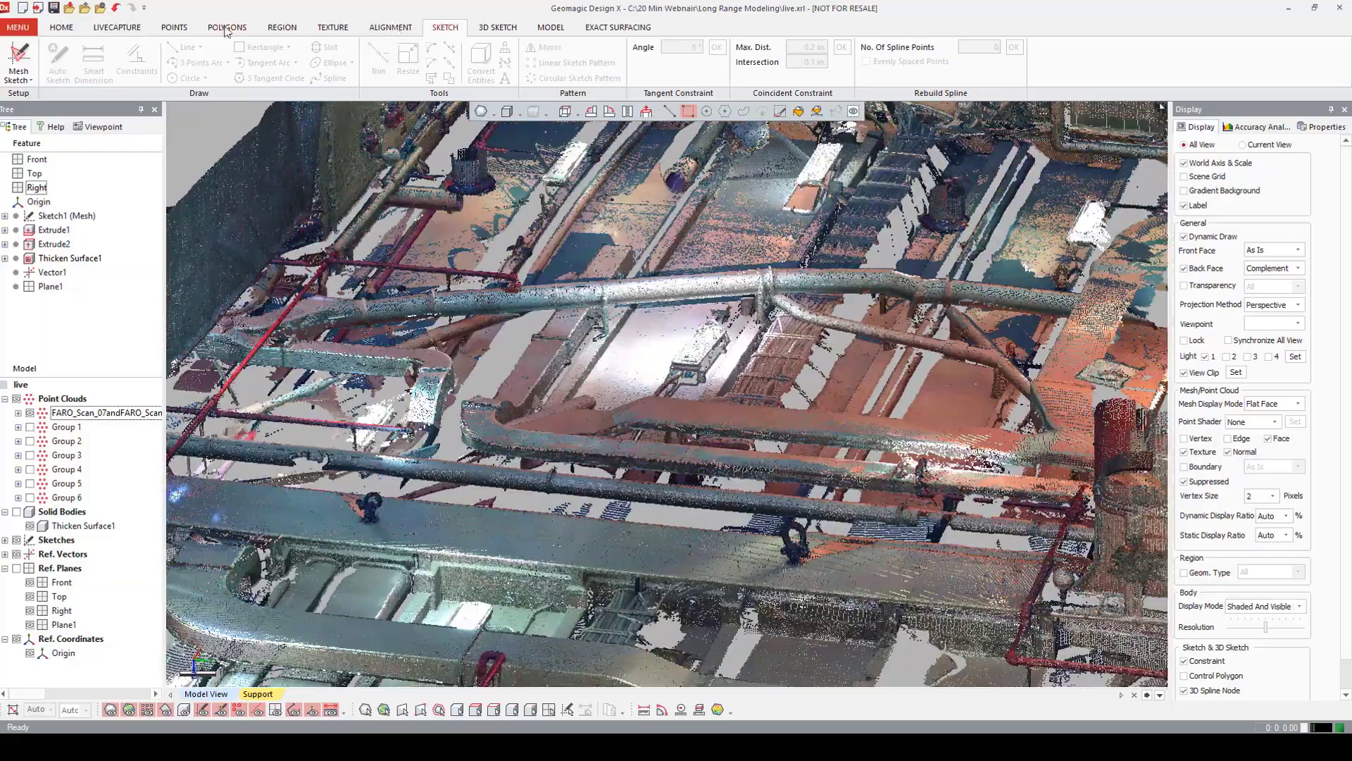
Launch the Pipe Wizard and pick five points along the ceiling pipe.
{"action": "left_click", "coordinate": [61, 28]}
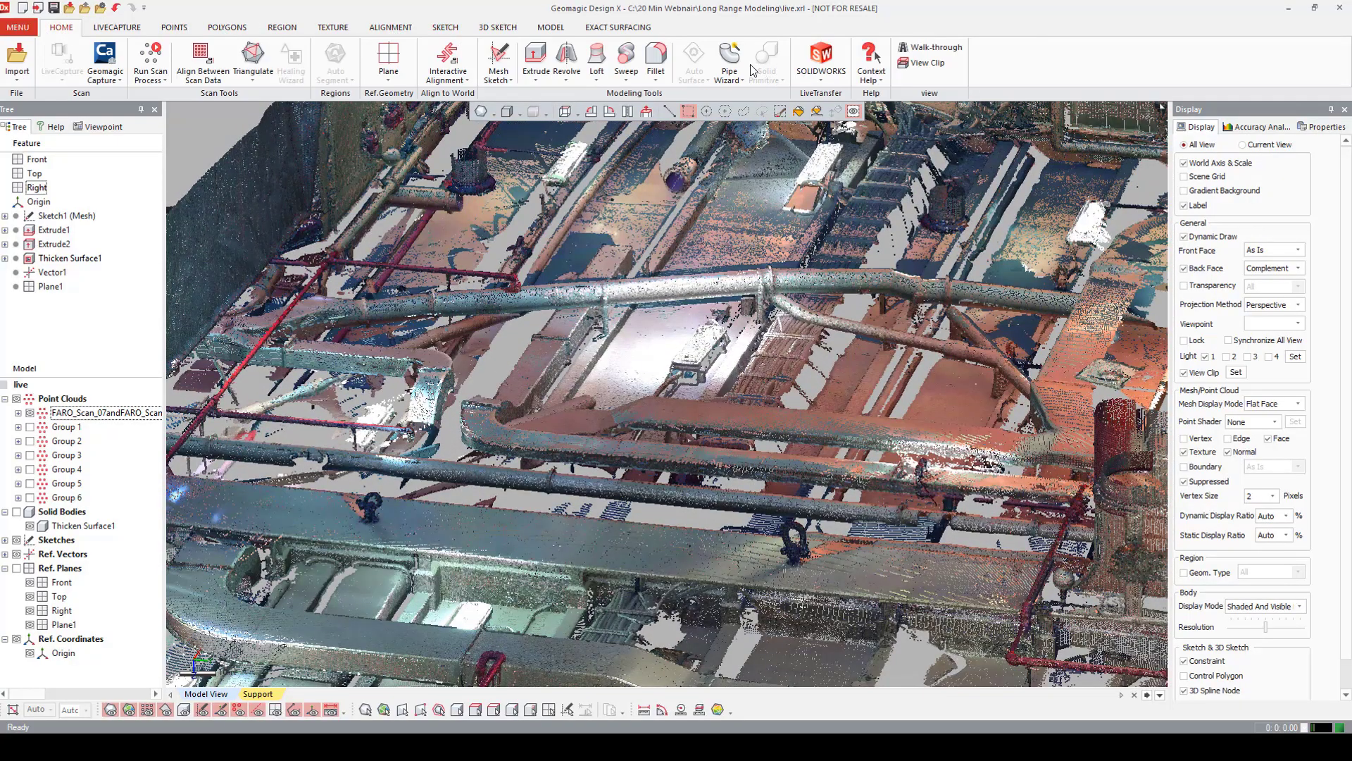
{"action": "left_click", "coordinate": [730, 60]}
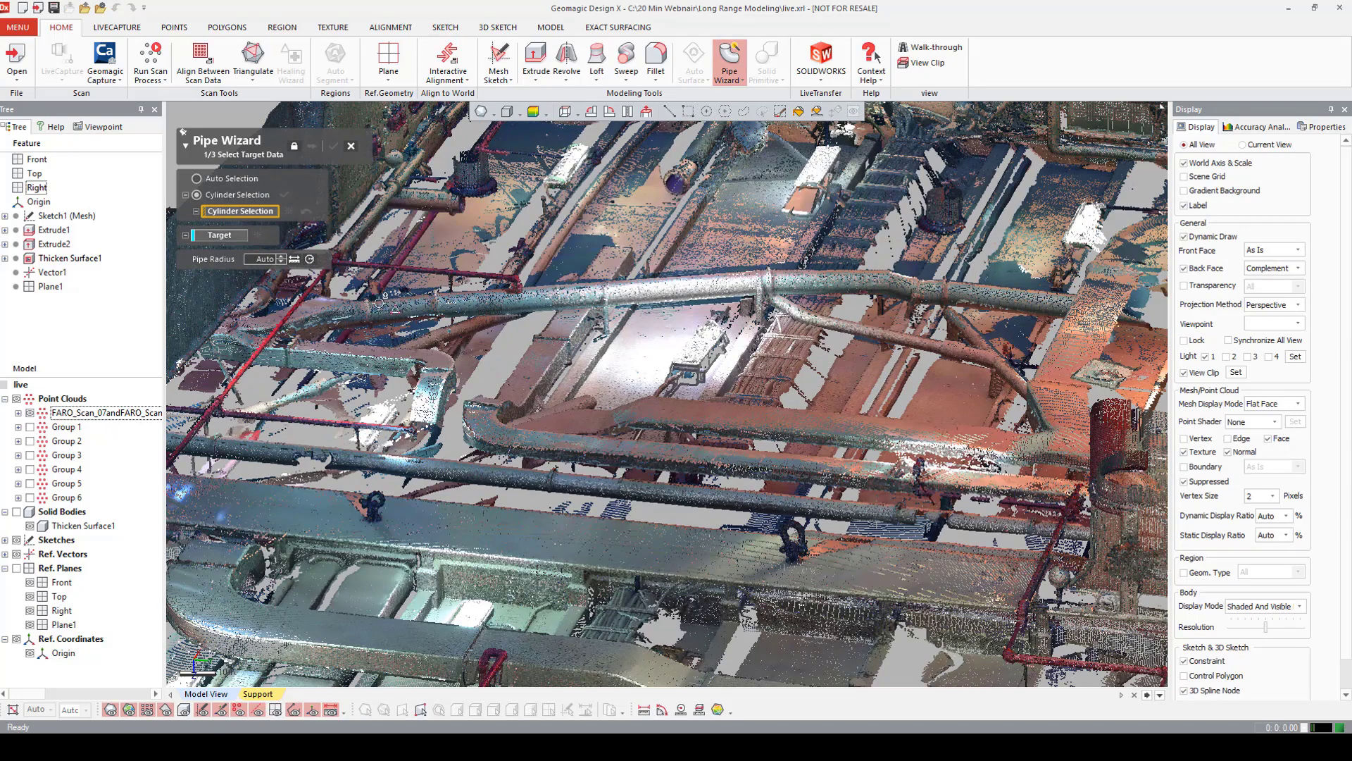
{"action": "left_click", "coordinate": [397, 304]}
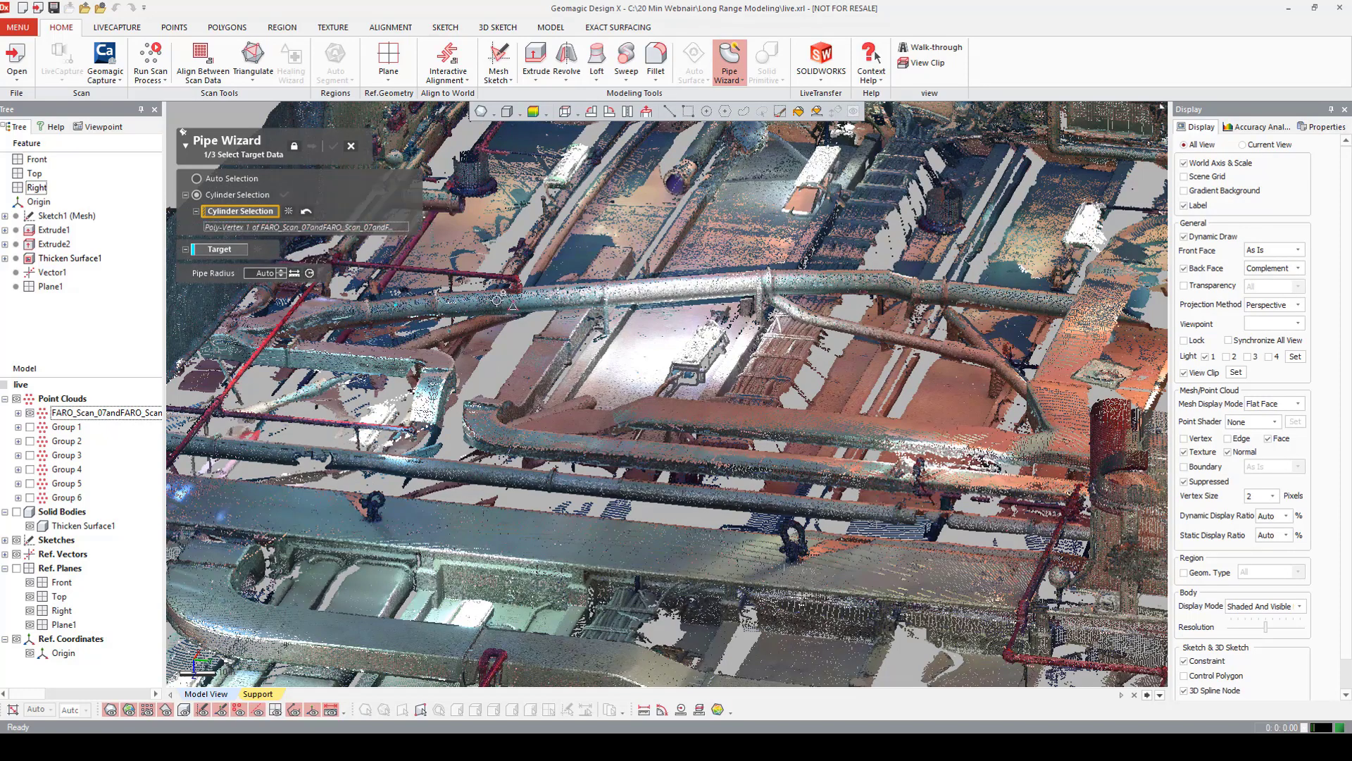
{"action": "left_click", "coordinate": [498, 298]}
{"action": "left_click", "coordinate": [645, 297]}
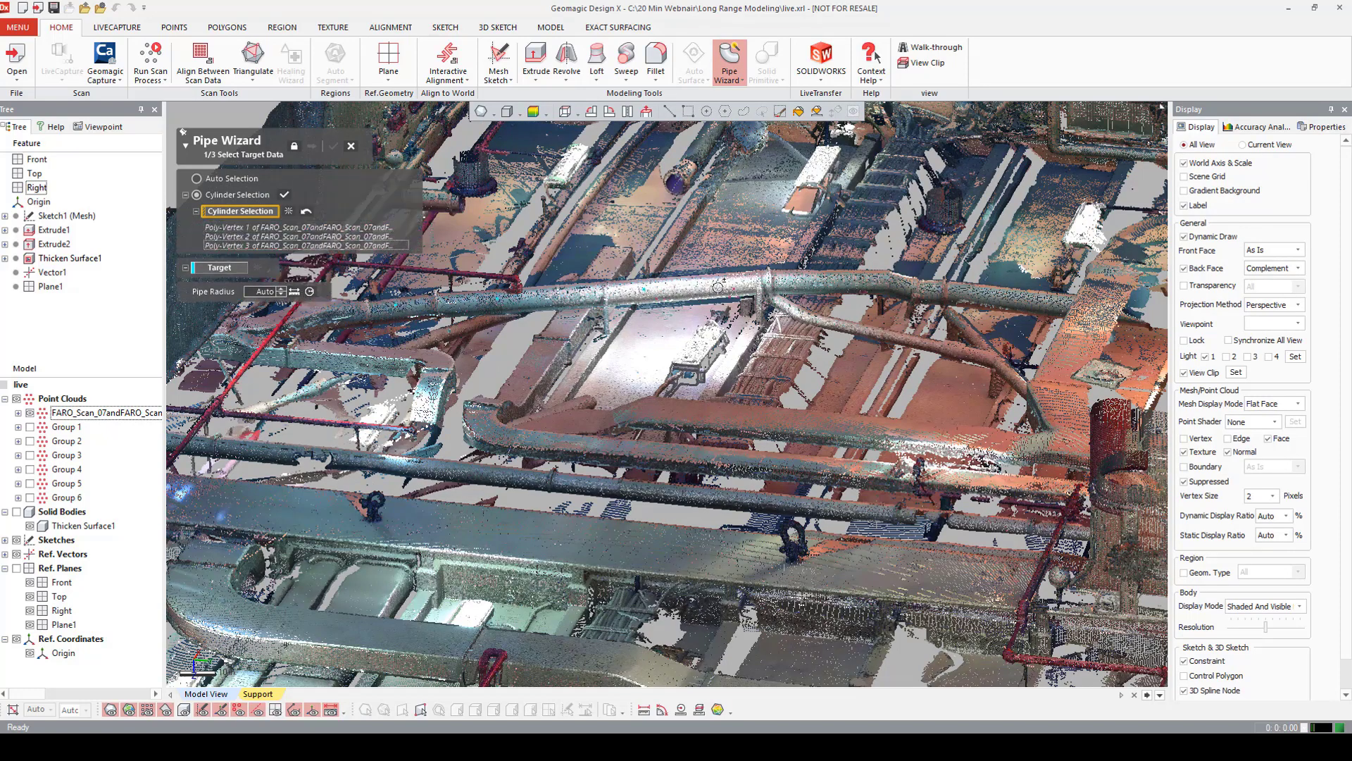
{"action": "left_click", "coordinate": [815, 282]}
{"action": "left_click", "coordinate": [903, 283]}
Add two more points along the pipe and accept the selection as target data.
{"action": "scroll", "coordinate": [904, 283], "scroll_direction": "up", "scroll_amount": 5}
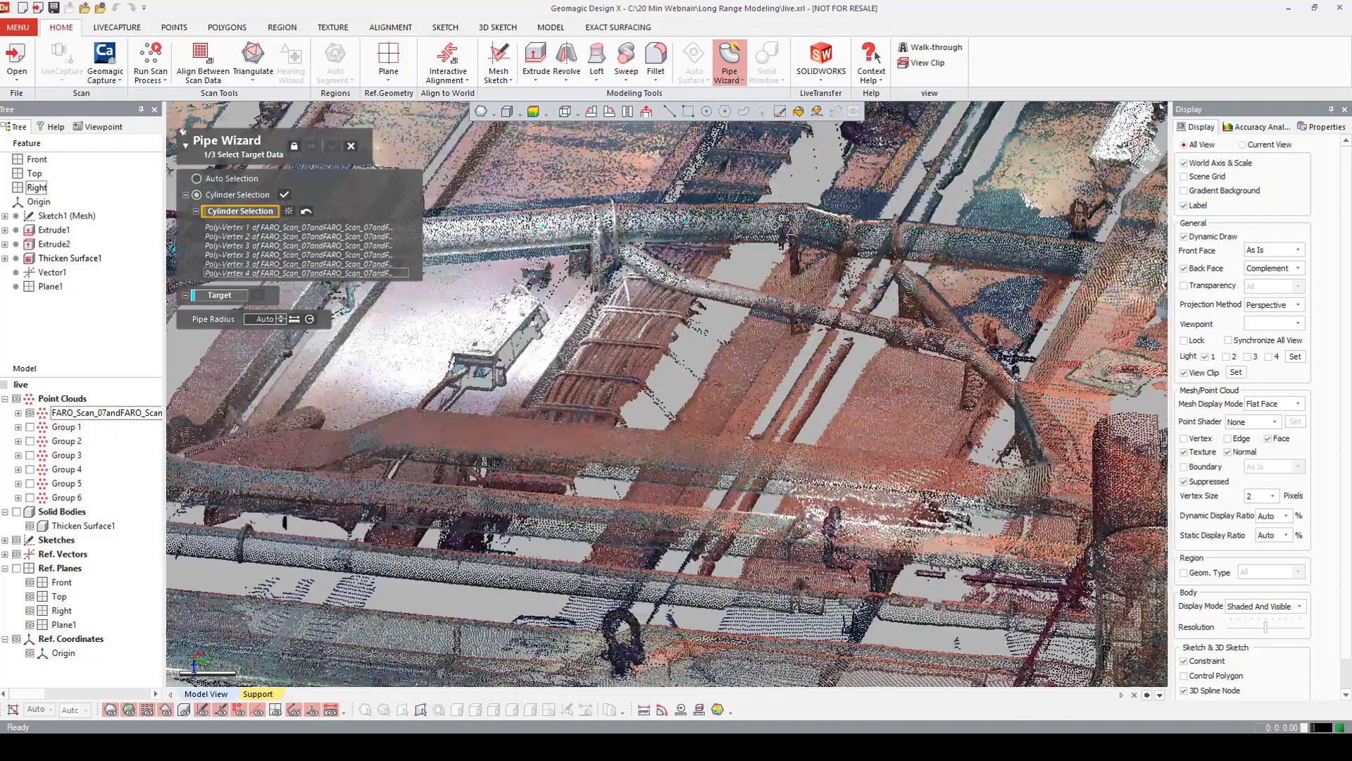
{"action": "left_click", "coordinate": [758, 223]}
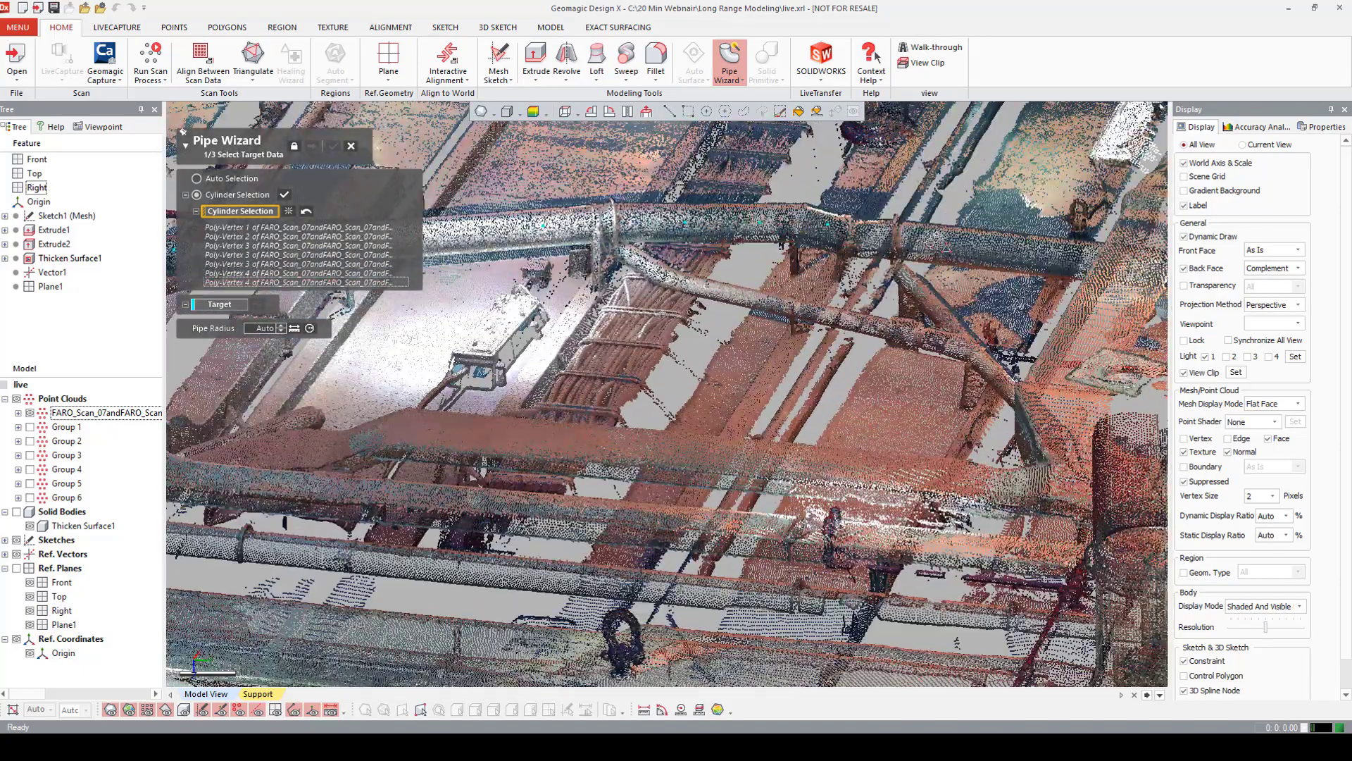
{"action": "left_click", "coordinate": [933, 240]}
{"action": "scroll", "coordinate": [933, 240], "scroll_direction": "down", "scroll_amount": 5}
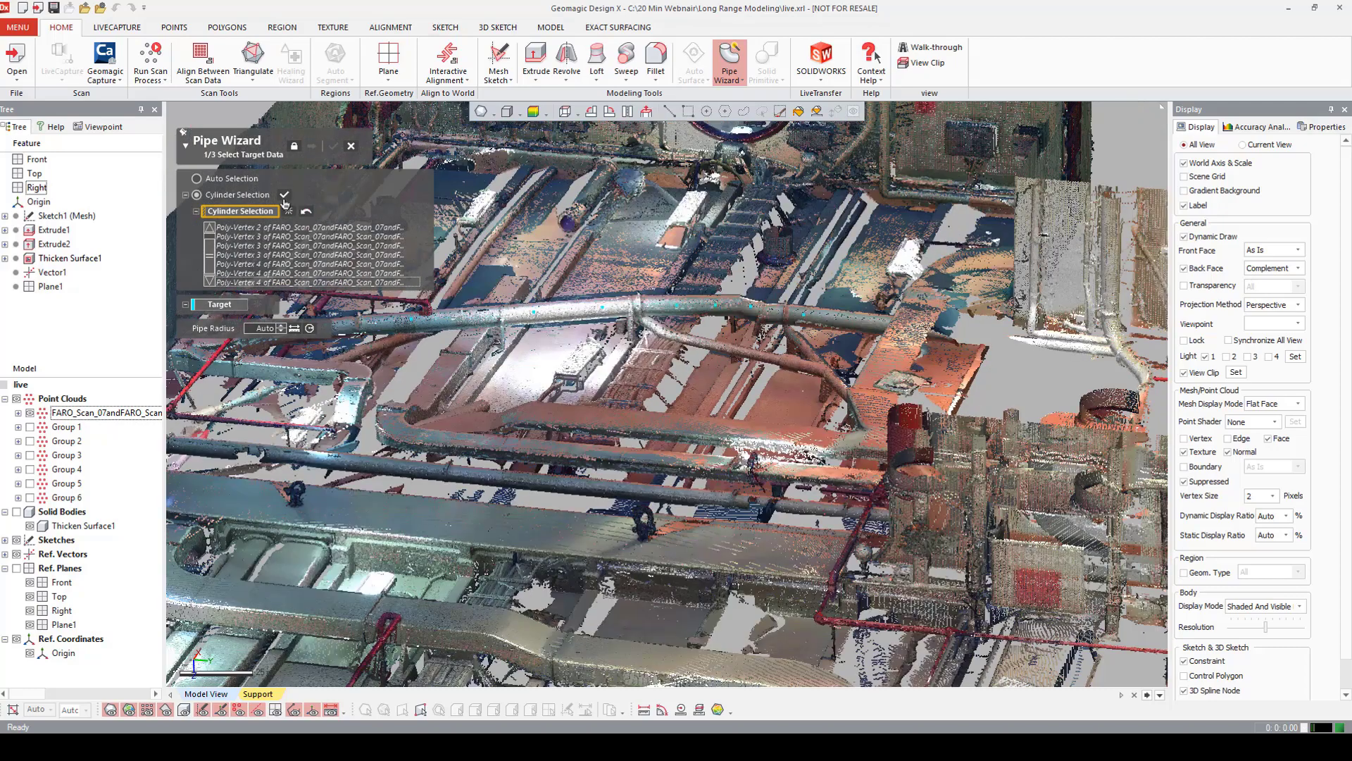
{"action": "left_click", "coordinate": [284, 195]}
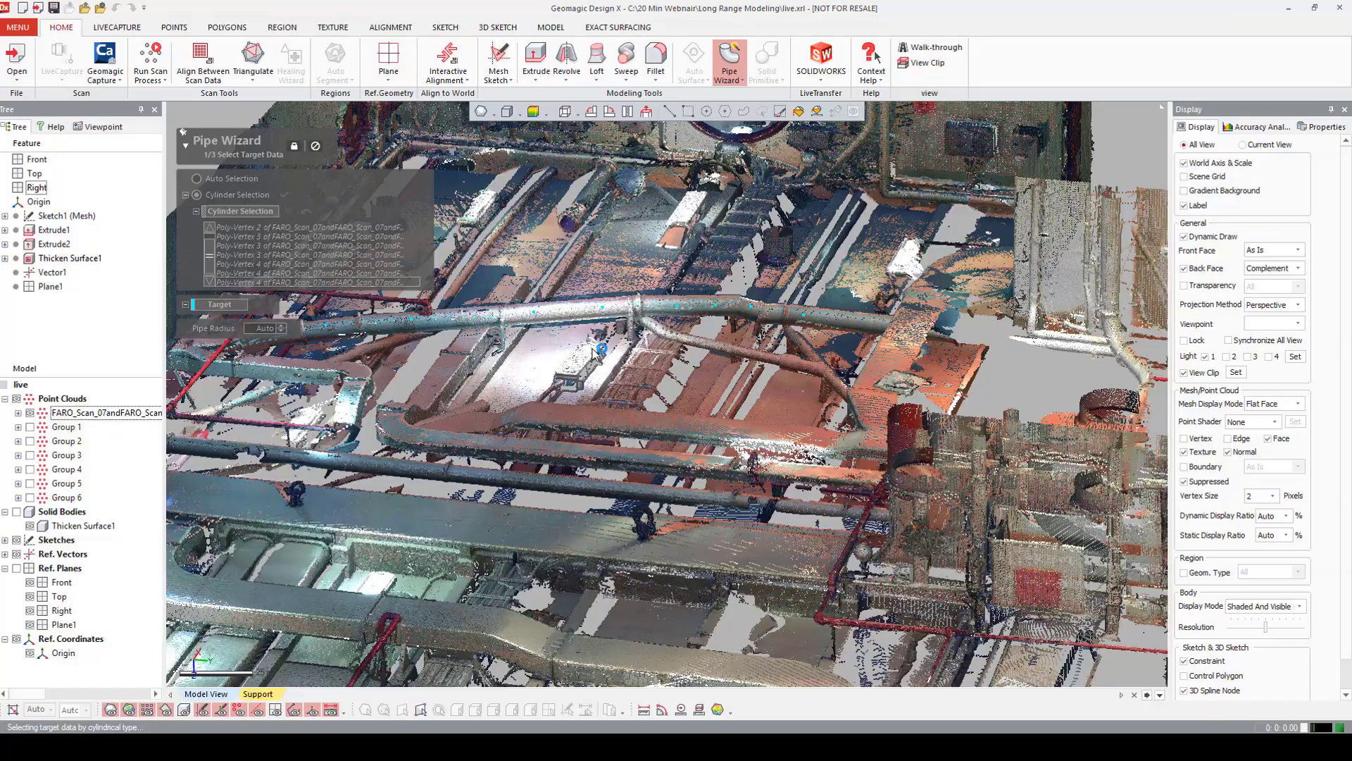
{"action": "scroll", "coordinate": [576, 336], "scroll_direction": "up", "scroll_amount": 3}
{"action": "scroll", "coordinate": [777, 298], "scroll_direction": "up", "scroll_amount": 3}
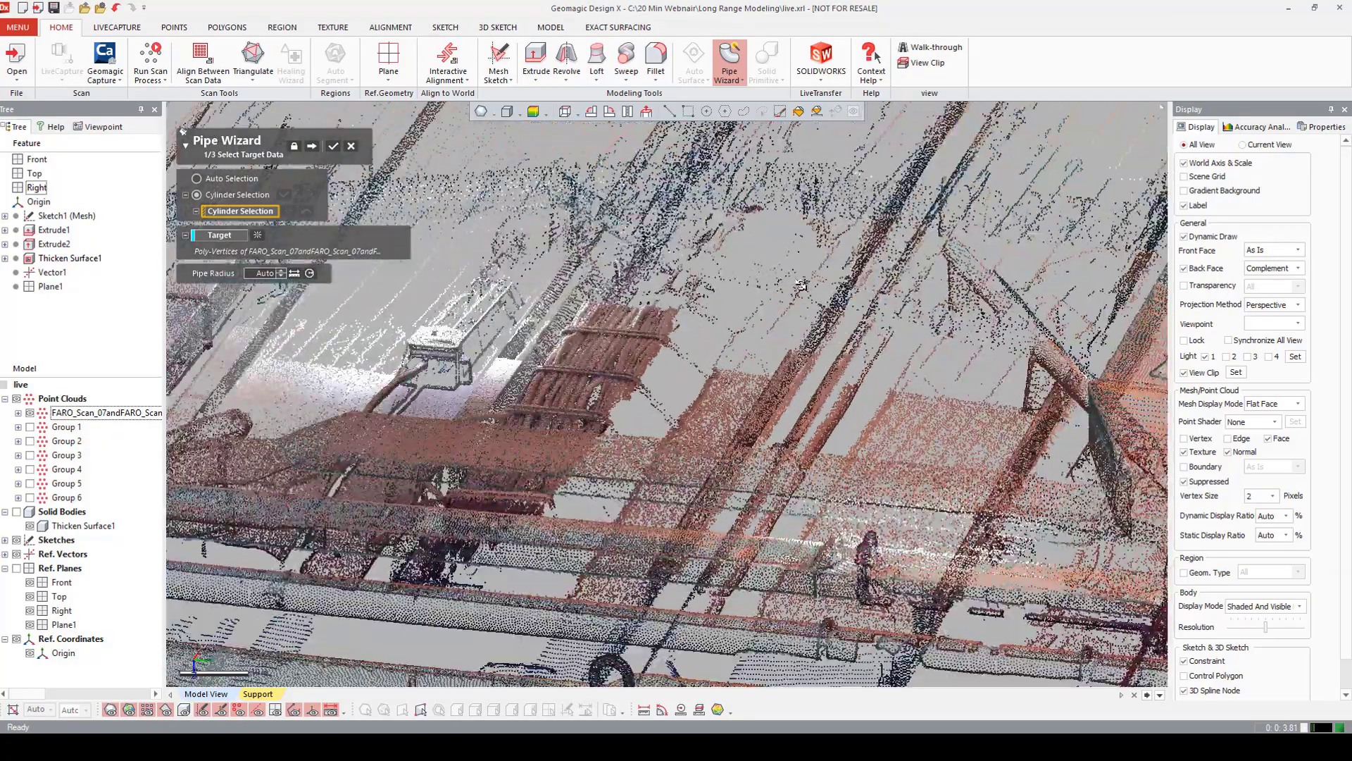
{"action": "right_click_drag", "start_coordinate": [793, 284], "coordinate": [663, 308], "text": "ctrl"}
Select the overhead pipe's scan points as the target.
{"action": "left_click", "coordinate": [680, 259]}
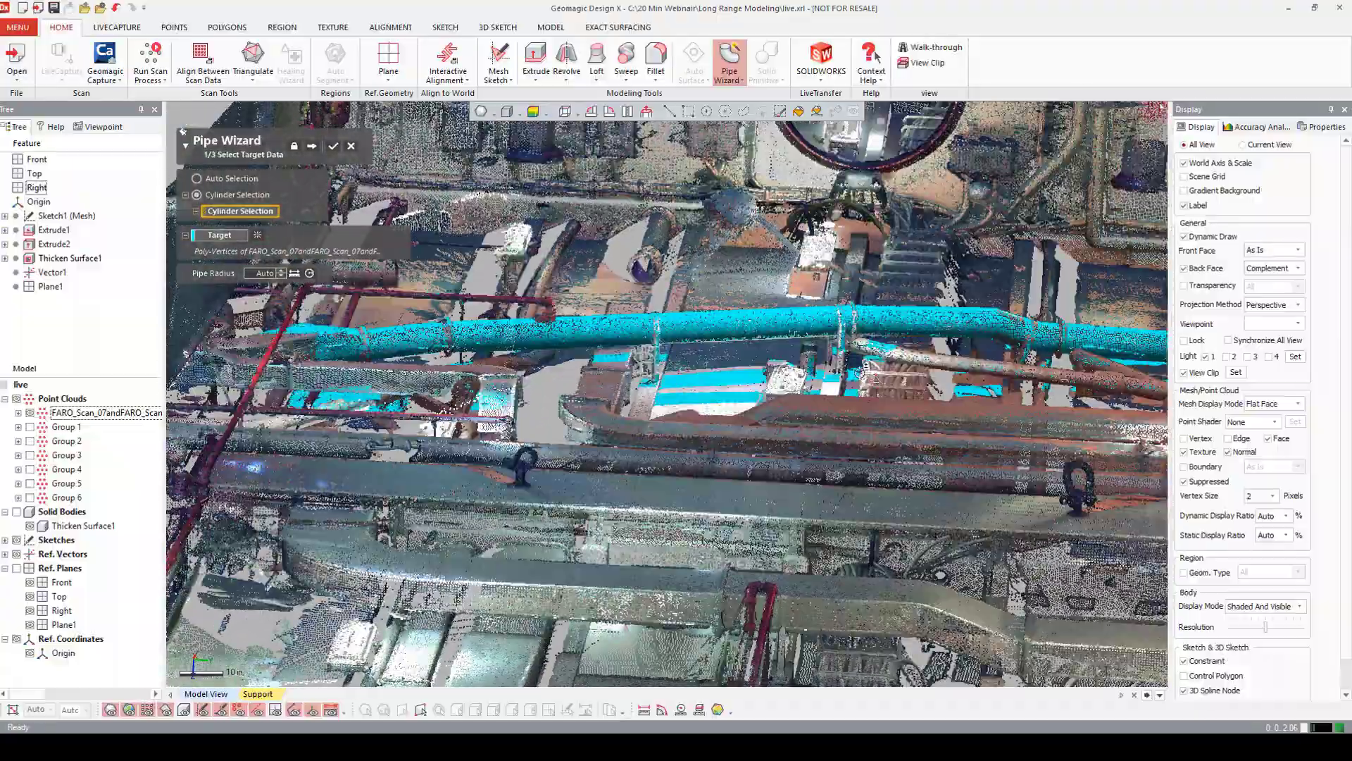
{"action": "right_click_drag", "start_coordinate": [860, 372], "coordinate": [707, 293]}
{"action": "right_click_drag", "start_coordinate": [775, 326], "coordinate": [486, 335], "text": "ctrl"}
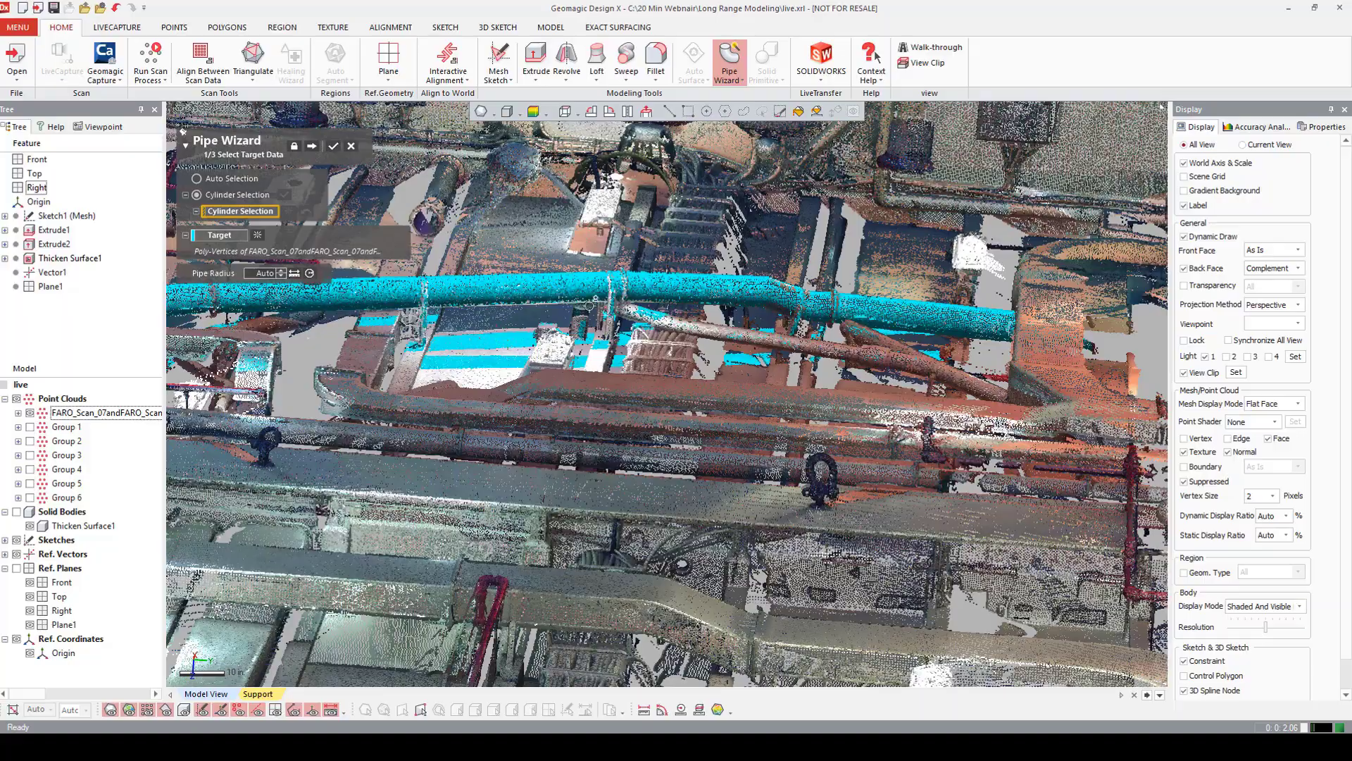
{"action": "right_click_drag", "start_coordinate": [801, 341], "coordinate": [753, 335]}
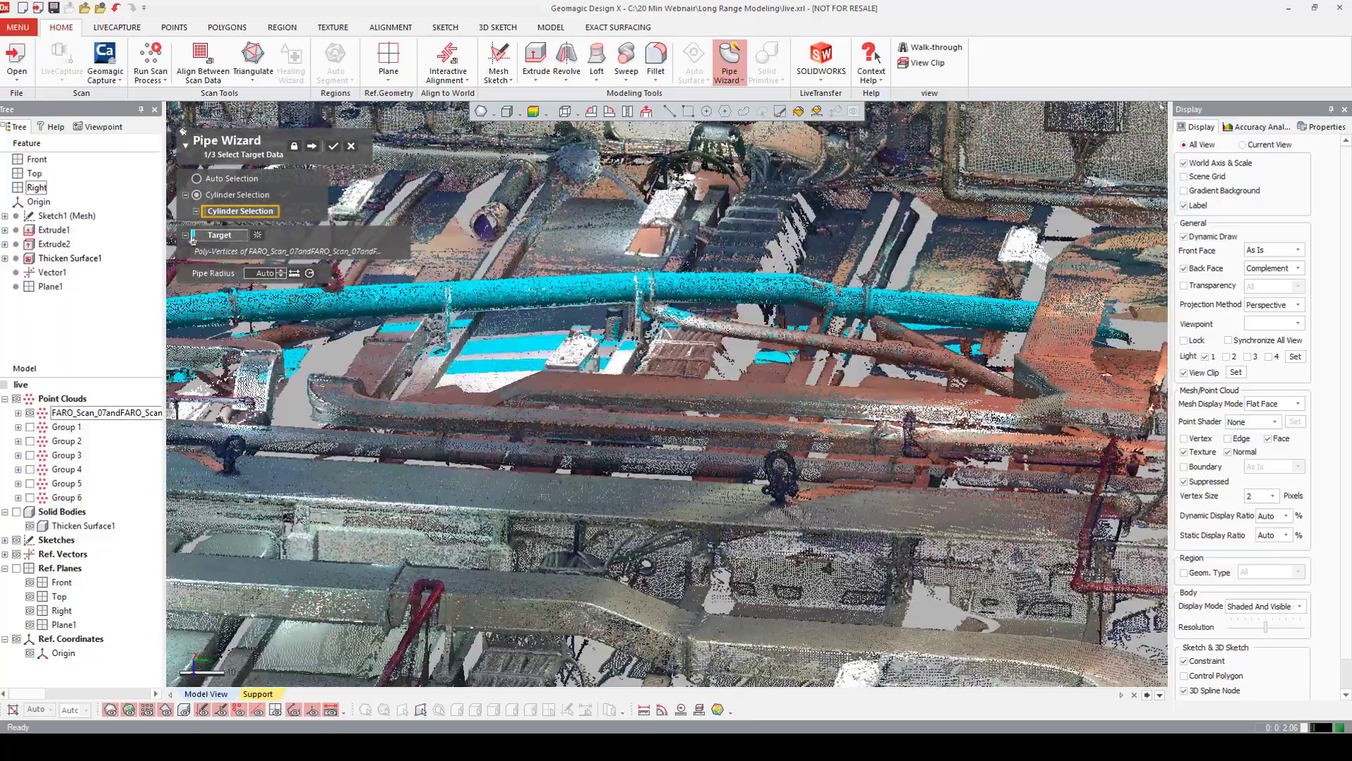
With visible-only selection off, deselect stray points near the pipe and on the floor.
{"action": "left_click", "coordinate": [201, 237]}
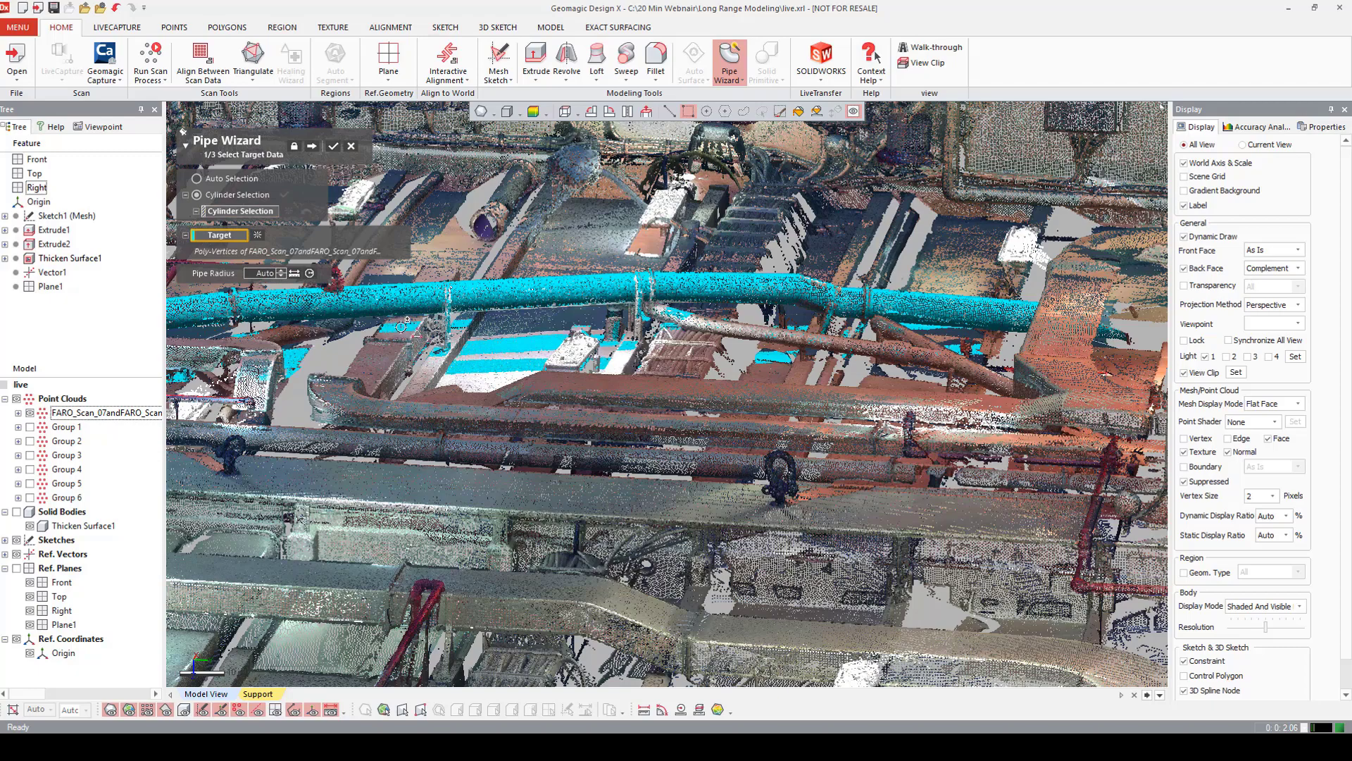
{"action": "left_click_drag", "start_coordinate": [372, 310], "coordinate": [660, 384]}
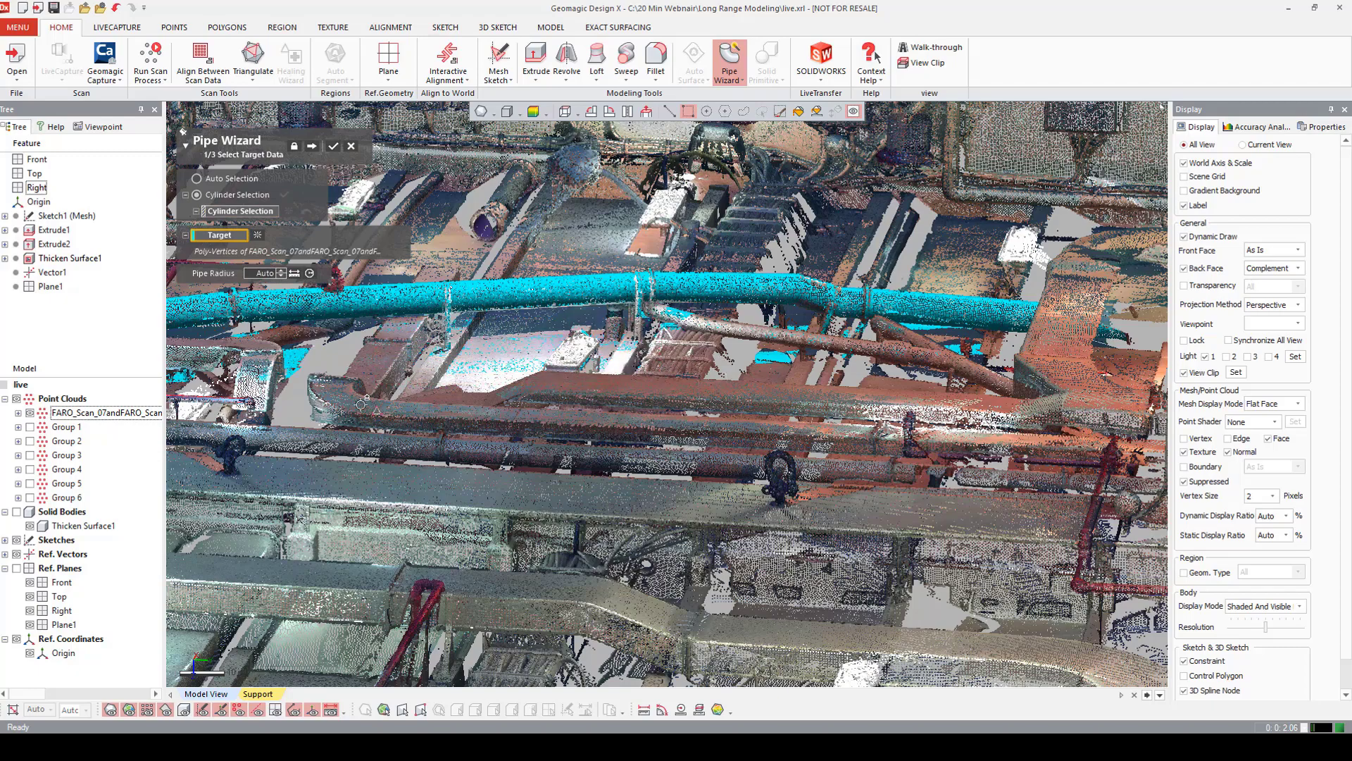
{"action": "scroll", "coordinate": [361, 402], "scroll_direction": "down", "scroll_amount": 3}
{"action": "scroll", "coordinate": [373, 391], "scroll_direction": "up", "scroll_amount": 3}
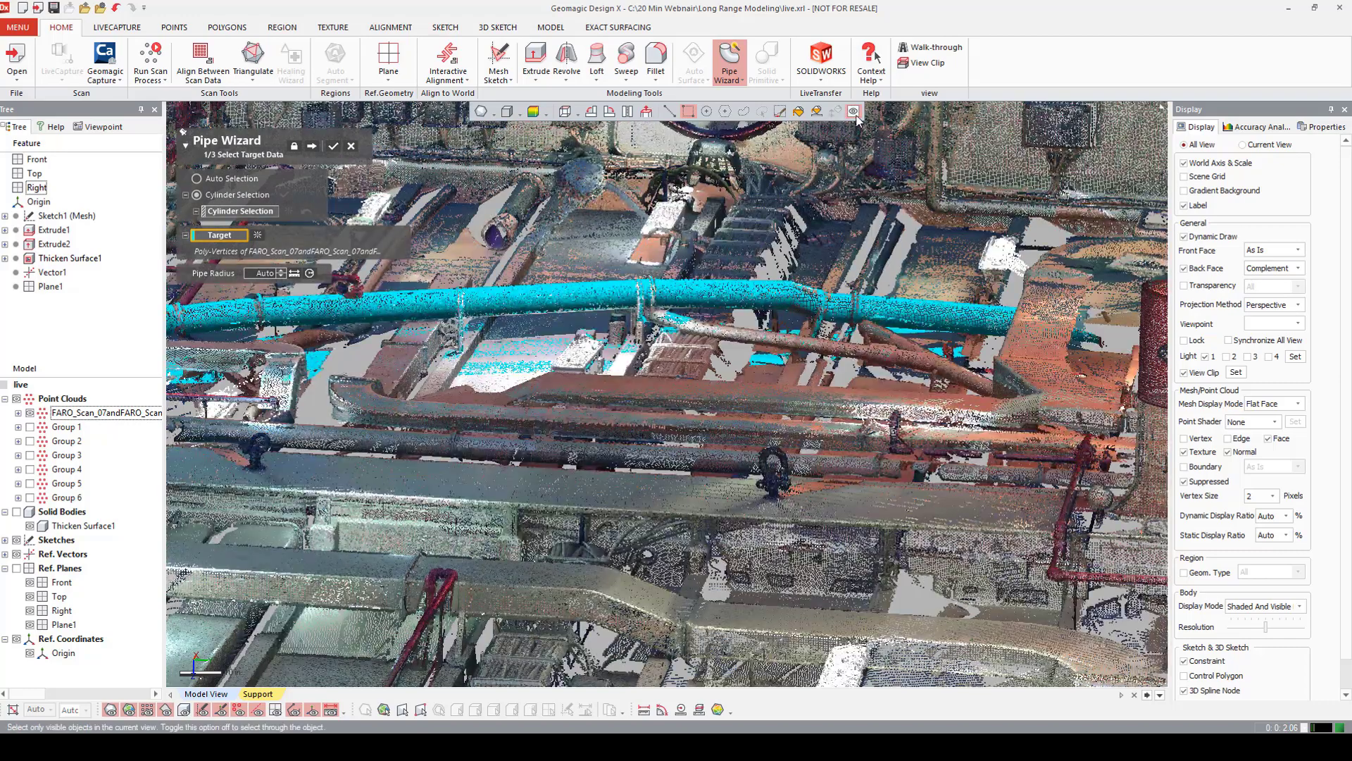
{"action": "left_click", "coordinate": [855, 113]}
{"action": "right_click_drag", "start_coordinate": [451, 429], "coordinate": [380, 401]}
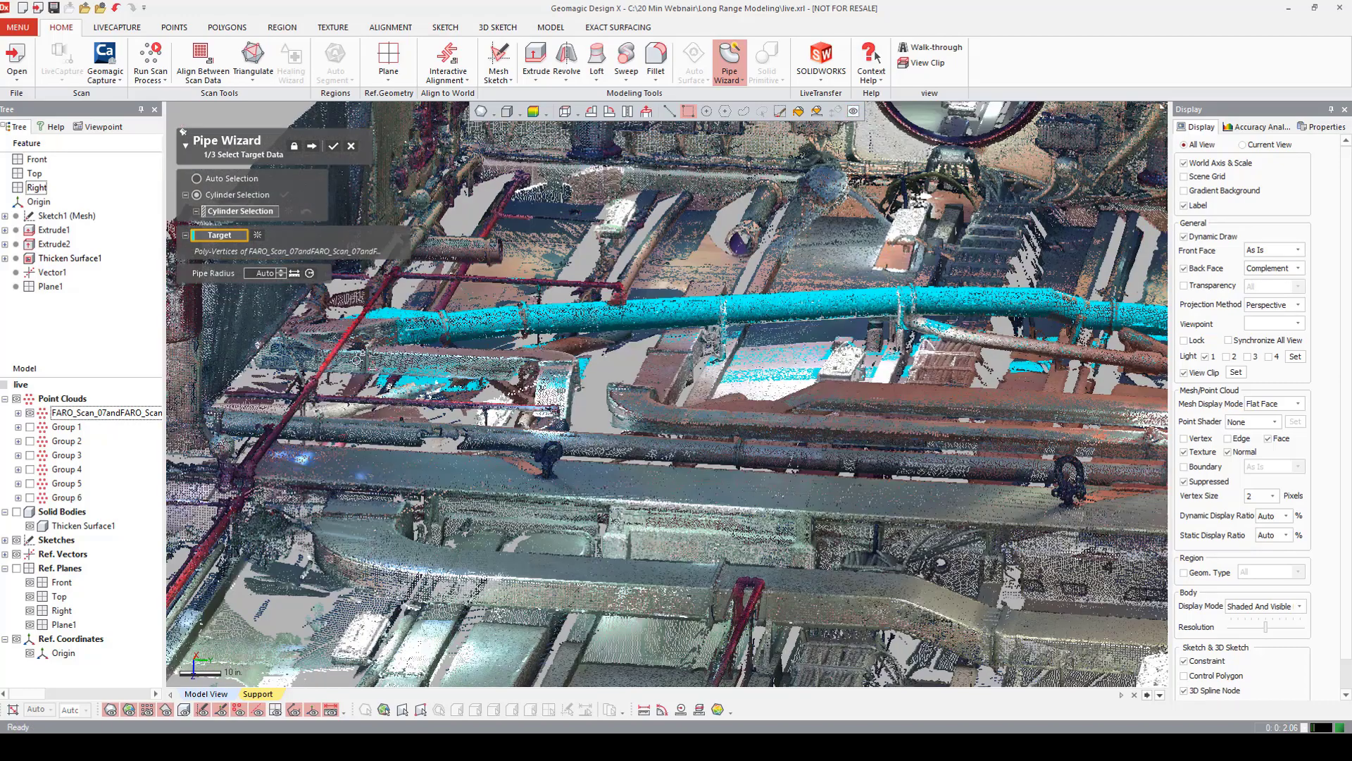
{"action": "left_click_drag", "start_coordinate": [363, 351], "coordinate": [891, 425], "text": "ctrl"}
{"action": "left_click_drag", "start_coordinate": [665, 335], "coordinate": [984, 384]}
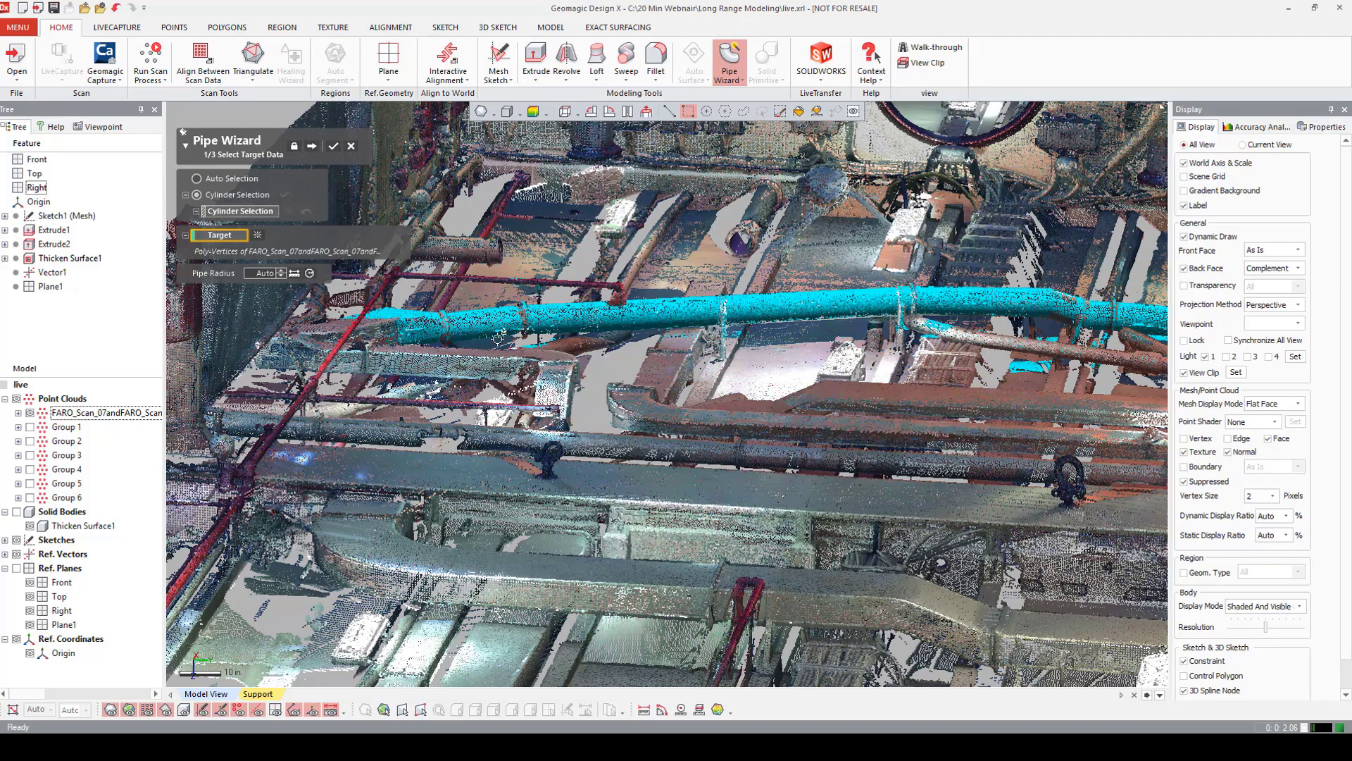
Advance to the next stage, enable Cap Ends, and create the 3.5978 in. radius Sweep1 pipe.
{"action": "left_click", "coordinate": [314, 148]}
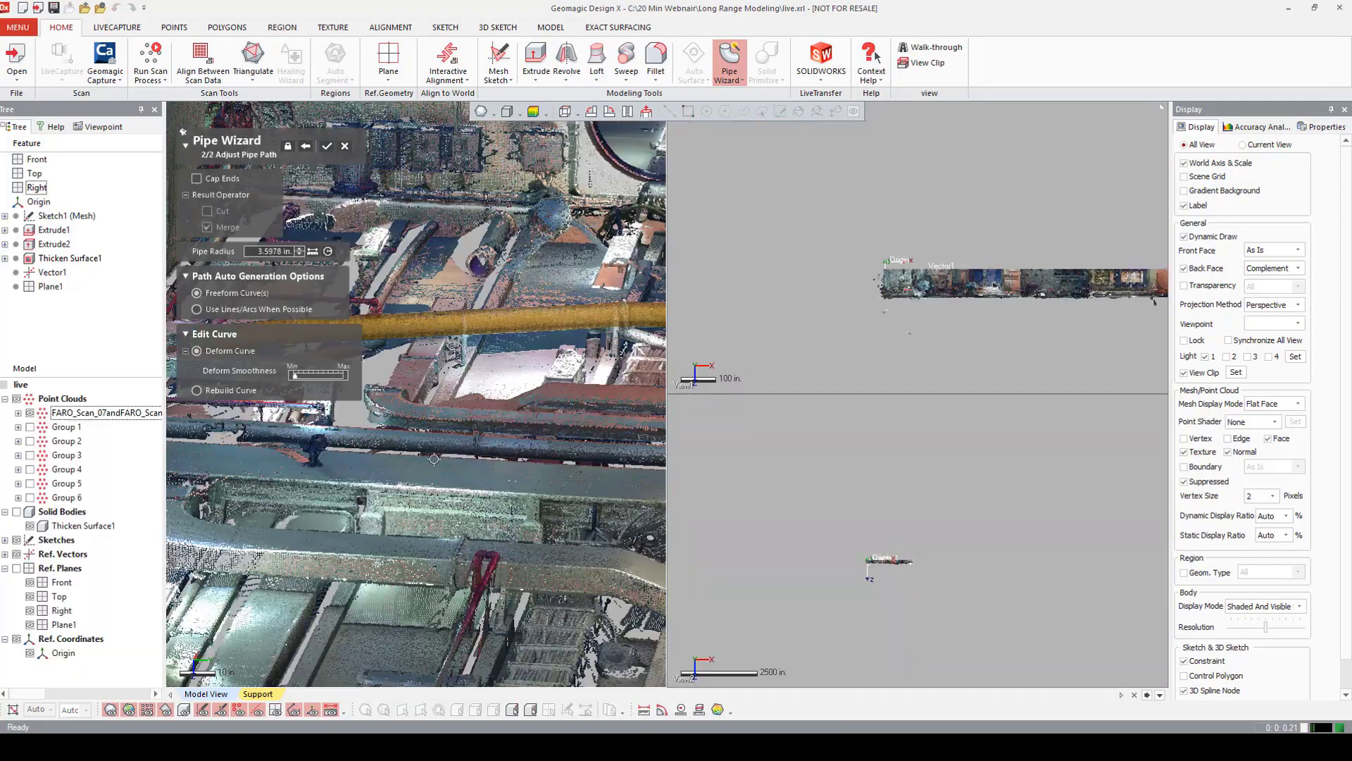
{"action": "scroll", "coordinate": [434, 458], "scroll_direction": "down", "scroll_amount": 4}
{"action": "right_click_drag", "start_coordinate": [434, 459], "coordinate": [363, 480]}
{"action": "scroll", "coordinate": [363, 480], "scroll_direction": "down", "scroll_amount": 2}
{"action": "right_click_drag", "start_coordinate": [448, 473], "coordinate": [478, 394], "text": "ctrl"}
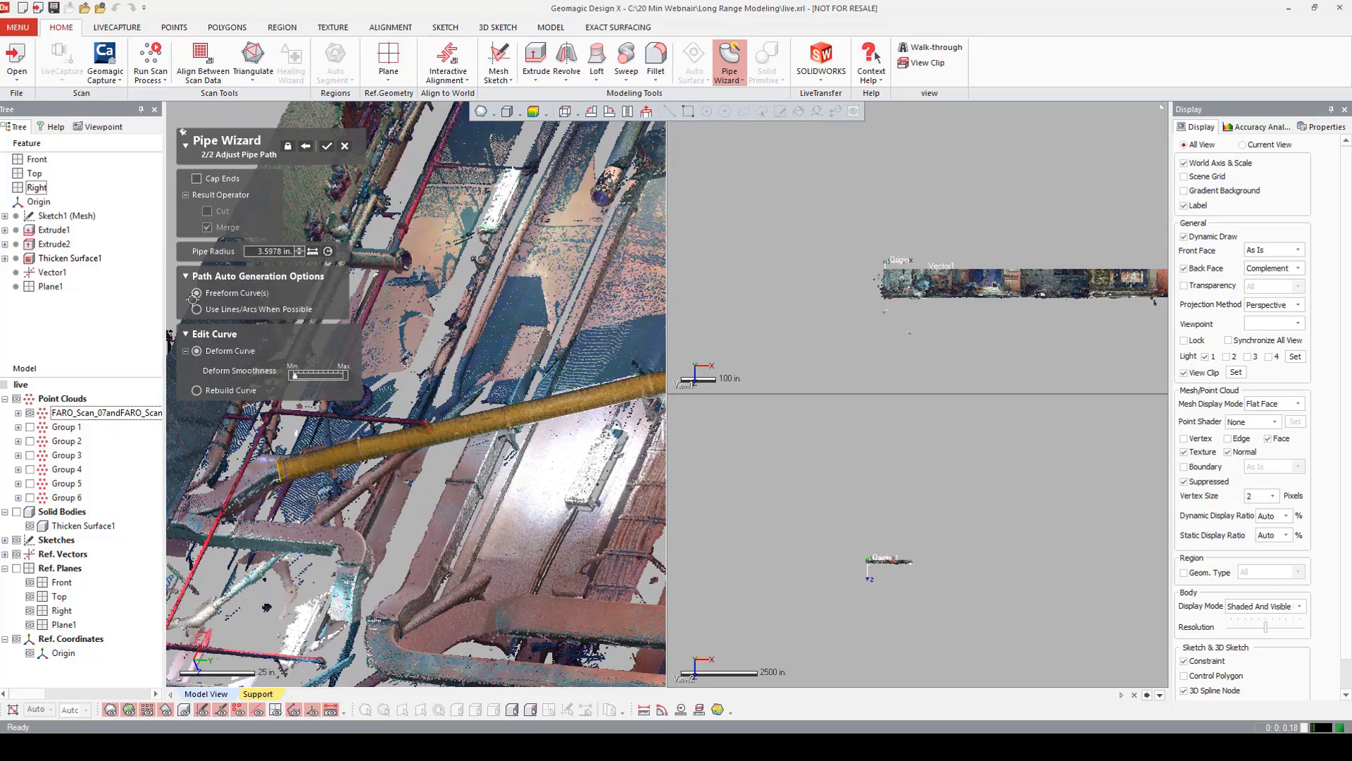
{"action": "left_click", "coordinate": [197, 179]}
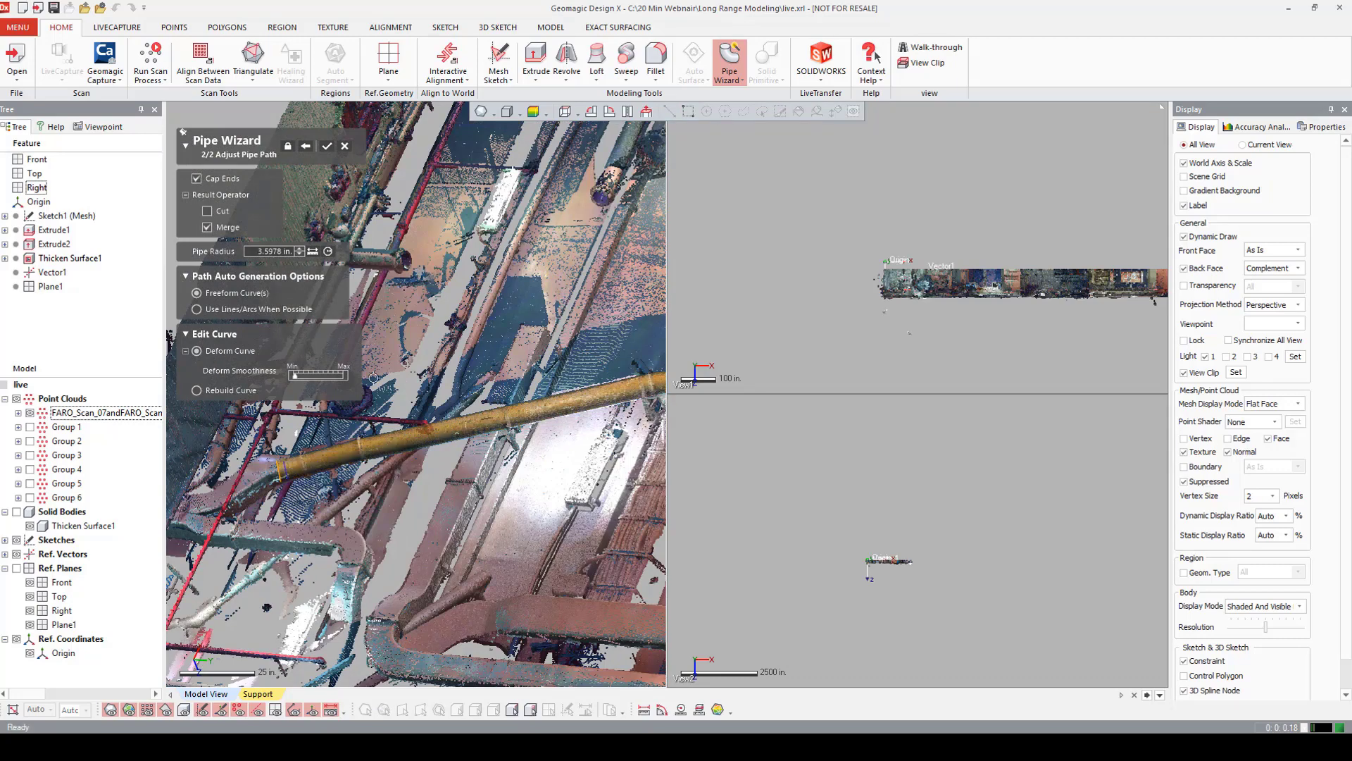
{"action": "right_click_drag", "start_coordinate": [374, 378], "coordinate": [402, 324]}
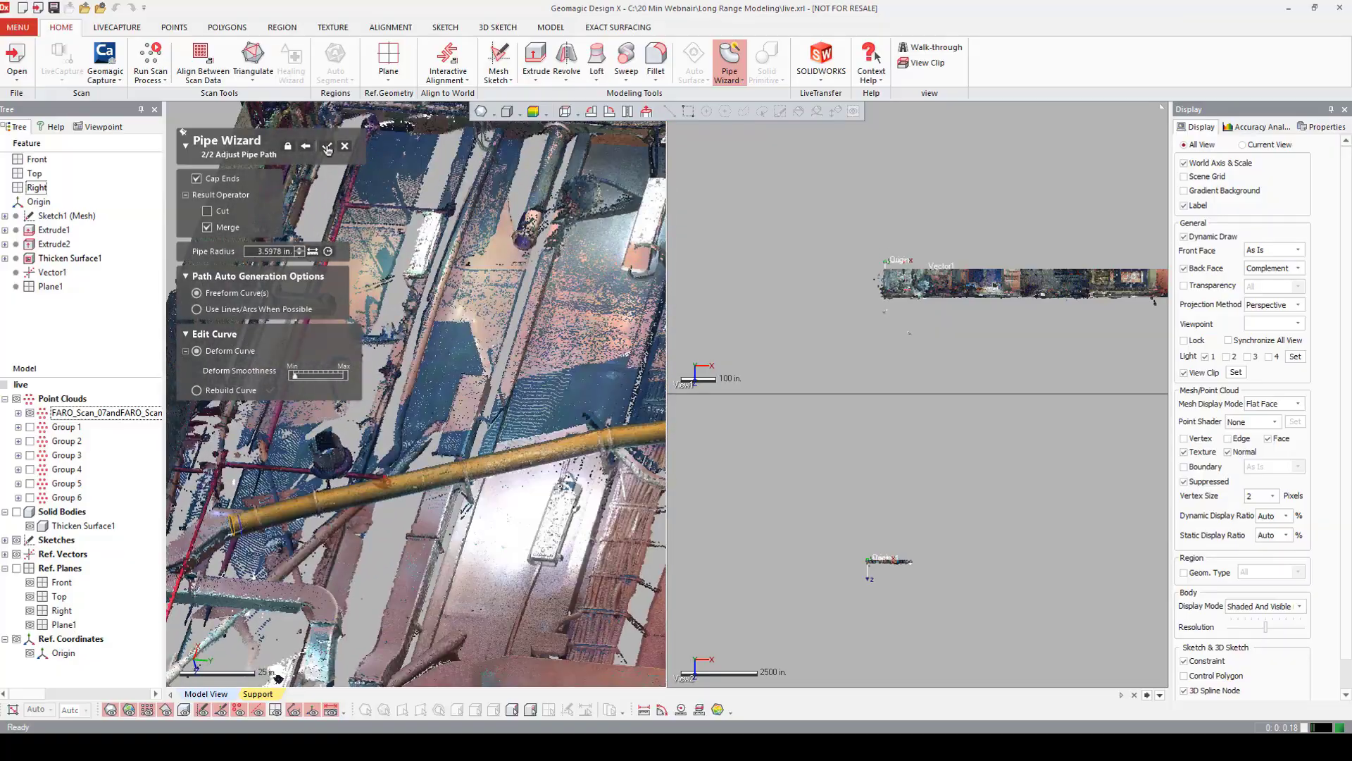
{"action": "left_click", "coordinate": [328, 148]}
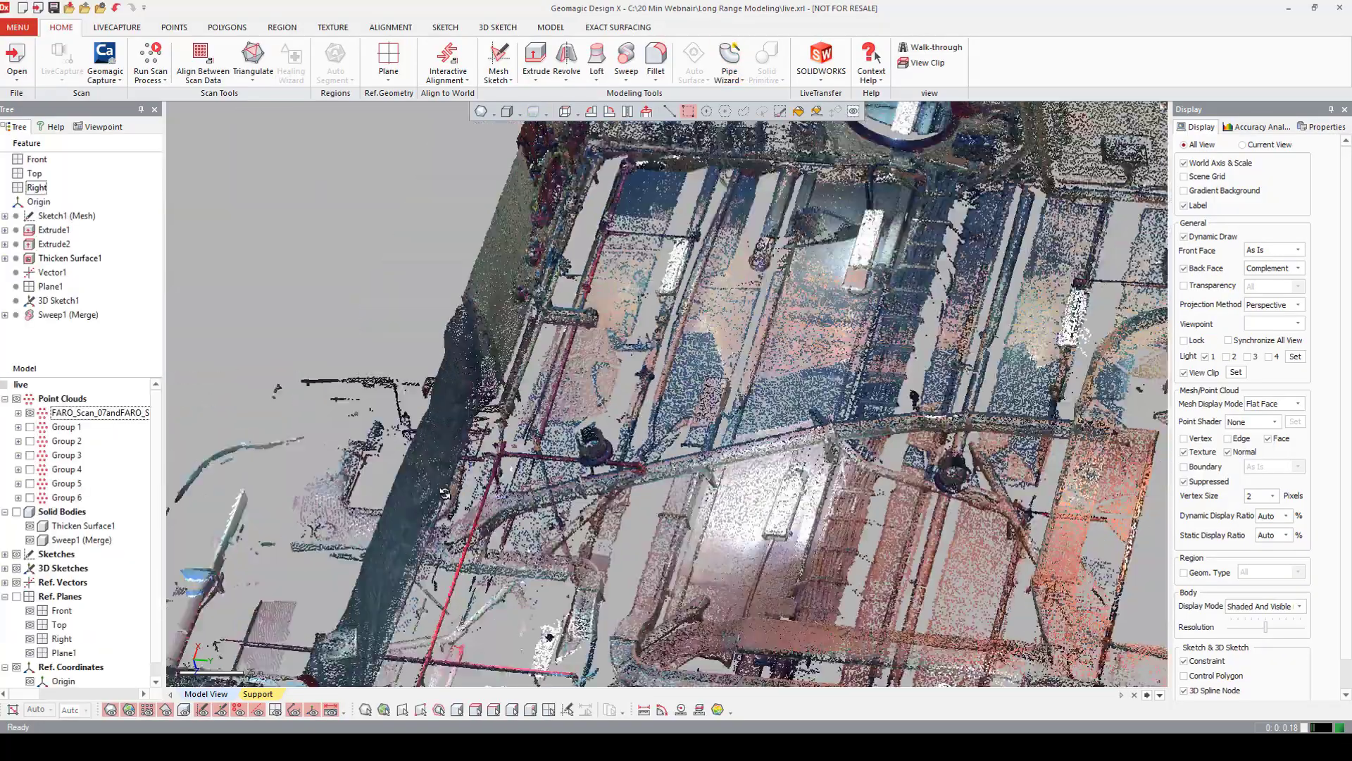
Show Thicken Surface1 and hide Point Clouds so only the walls and pipe remain.
{"action": "right_click_drag", "start_coordinate": [445, 493], "coordinate": [513, 445]}
{"action": "scroll", "coordinate": [512, 445], "scroll_direction": "up", "scroll_amount": 3}
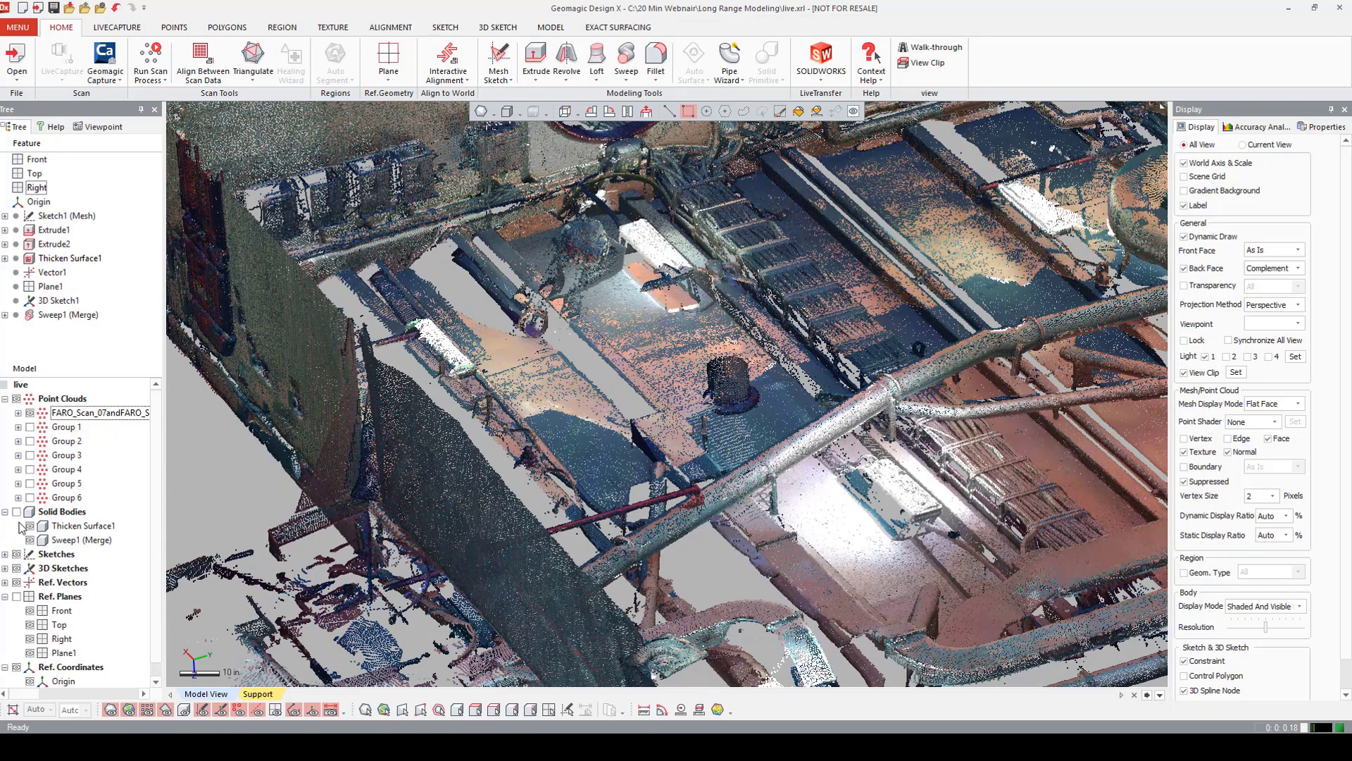
{"action": "left_click", "coordinate": [28, 525]}
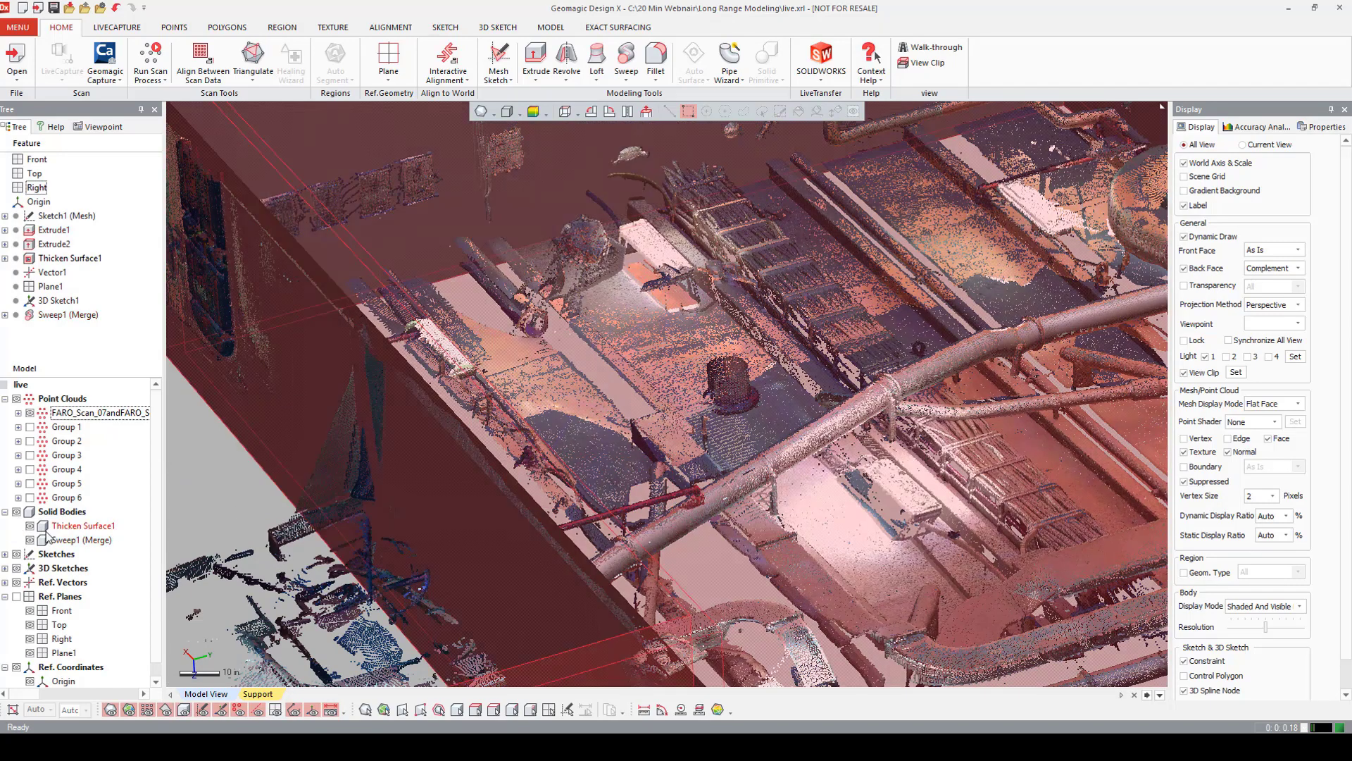
{"action": "left_click", "coordinate": [16, 399]}
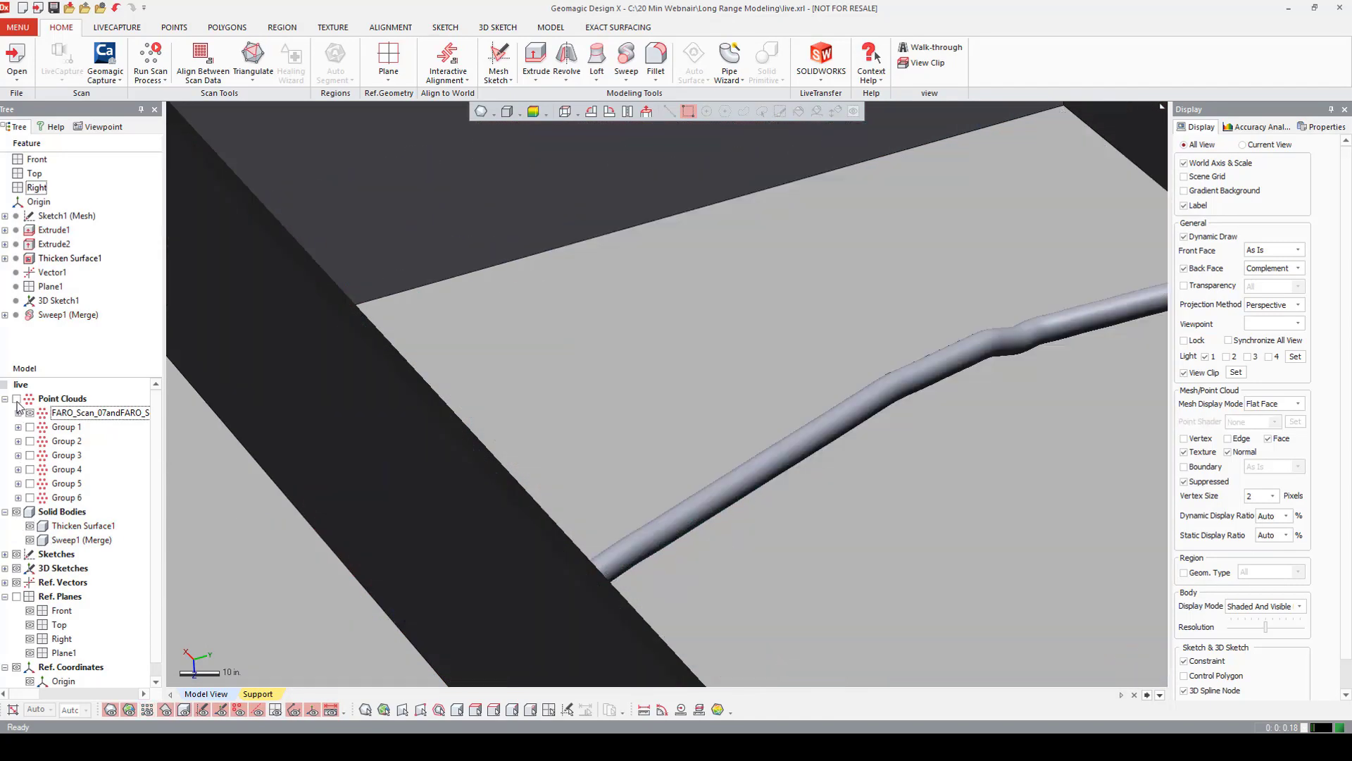
{"action": "scroll", "coordinate": [543, 474], "scroll_direction": "down", "scroll_amount": 4}
{"action": "right_click_drag", "start_coordinate": [542, 474], "coordinate": [484, 427], "text": "ctrl"}
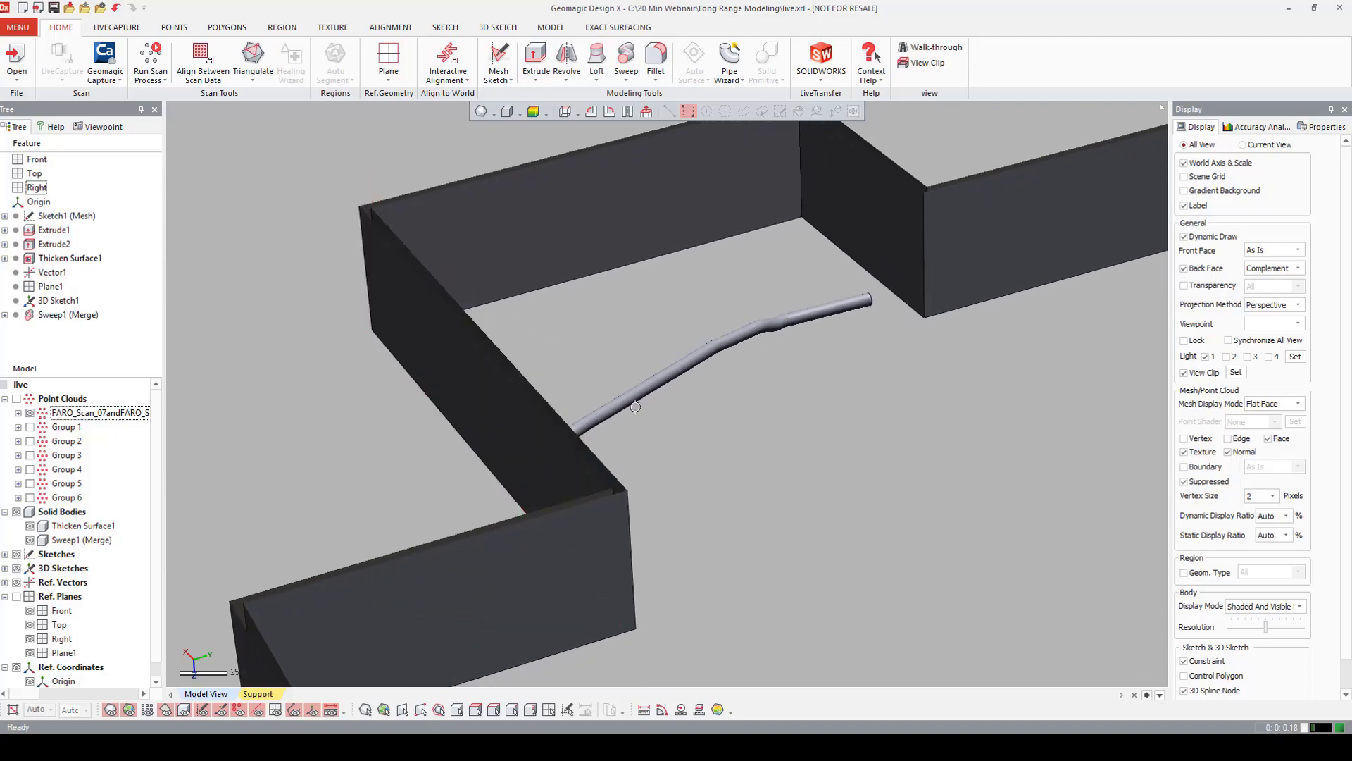